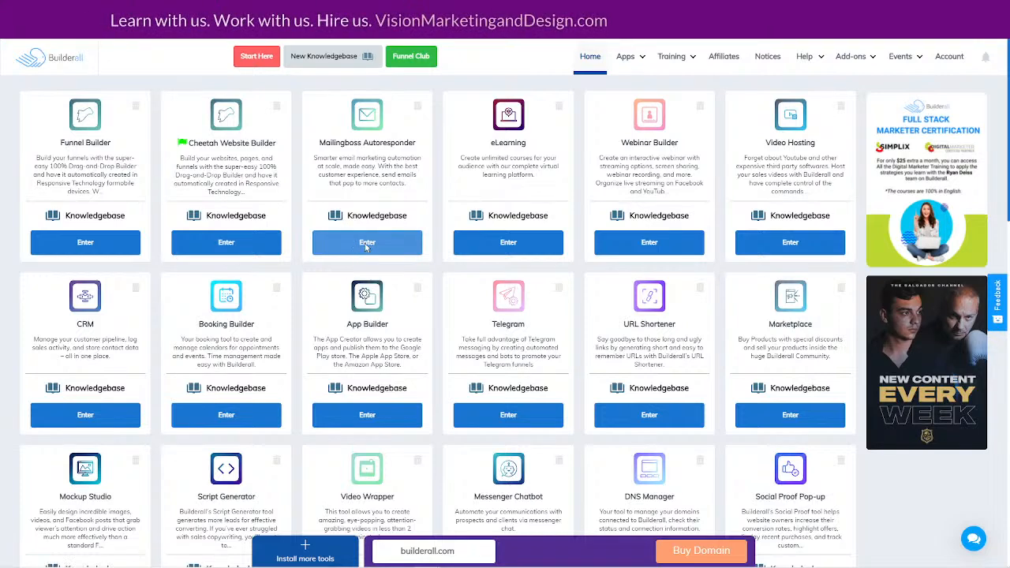
Open the AI Ebook workflow from the saved workflows in Mailingboss Autoresponder
left_click(365, 245)
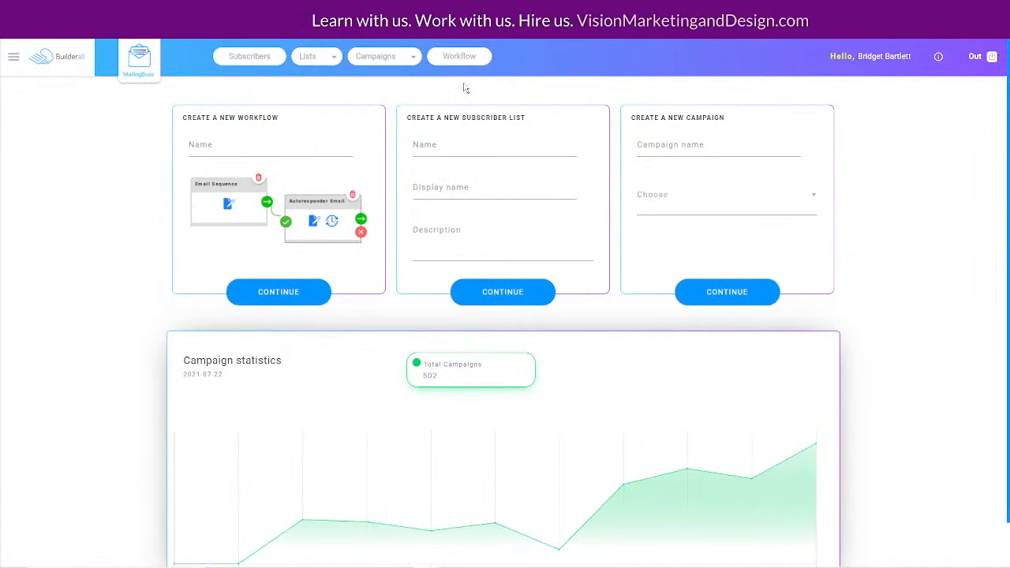
left_click(459, 56)
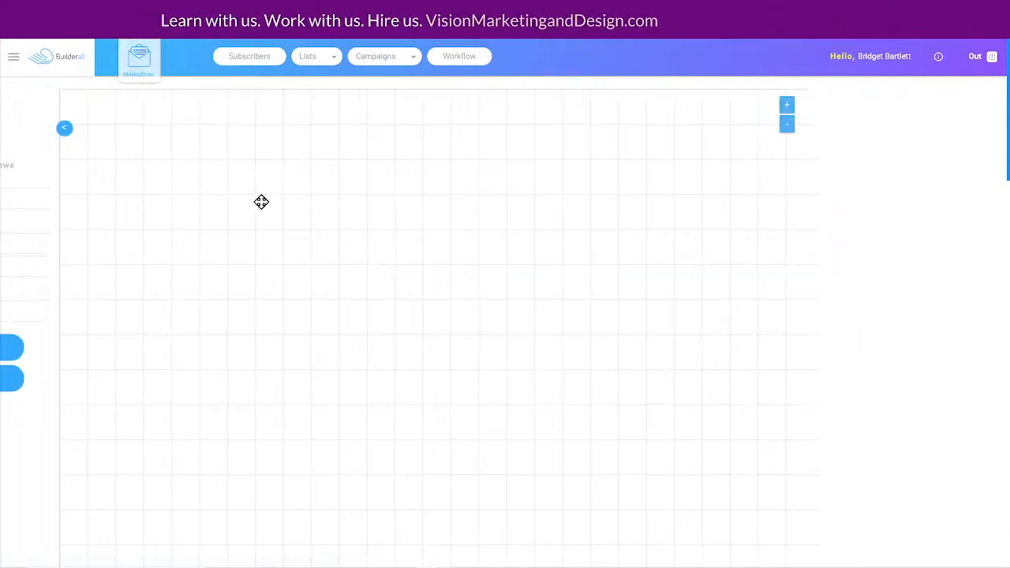
left_click(181, 165)
scroll(111, 359, "down", 8)
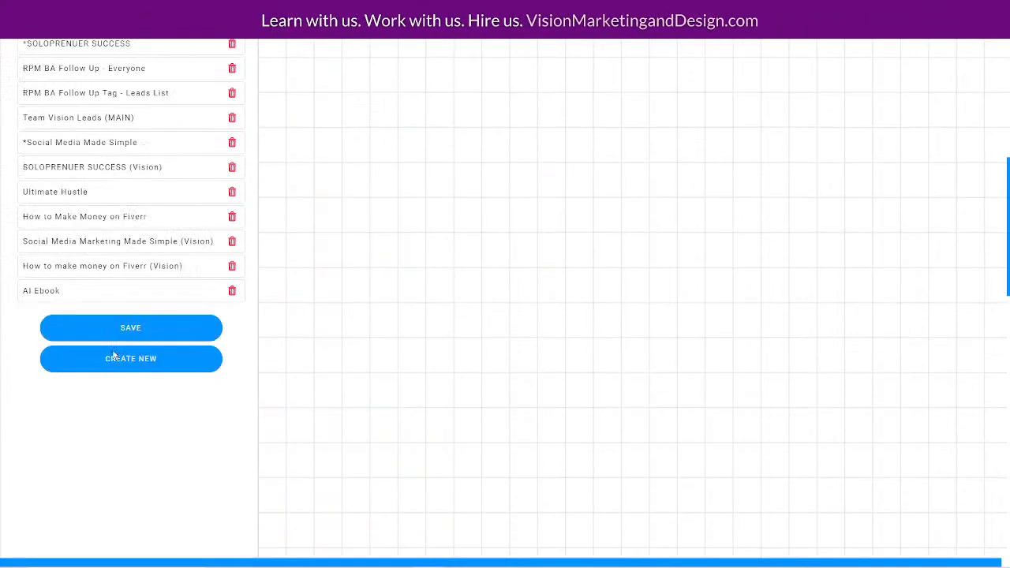
scroll(115, 352, "up", 3)
left_click(47, 322)
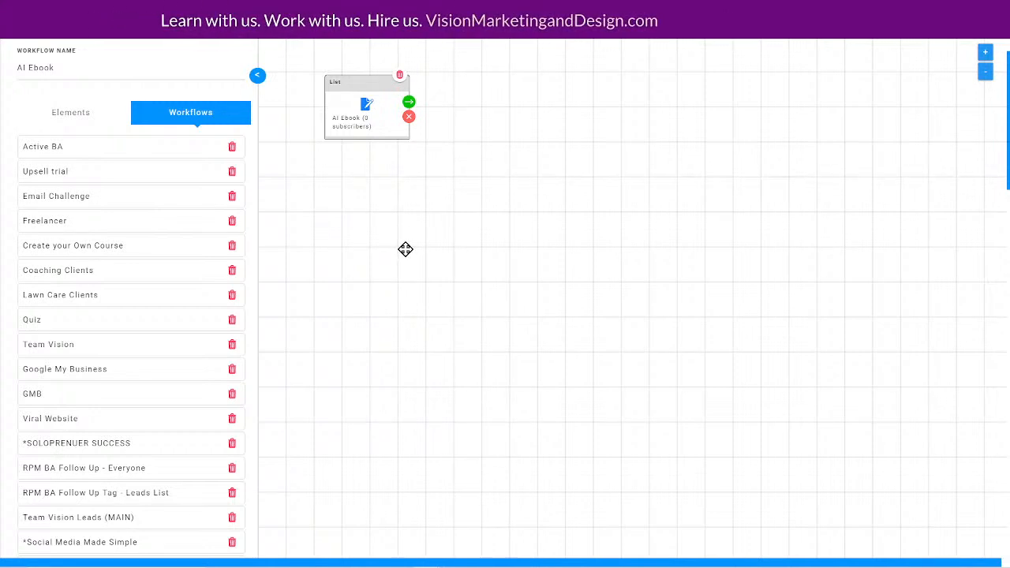
Open the AI Ebook list's update page from the workflow's List element and review its advanced settings
left_click(78, 111)
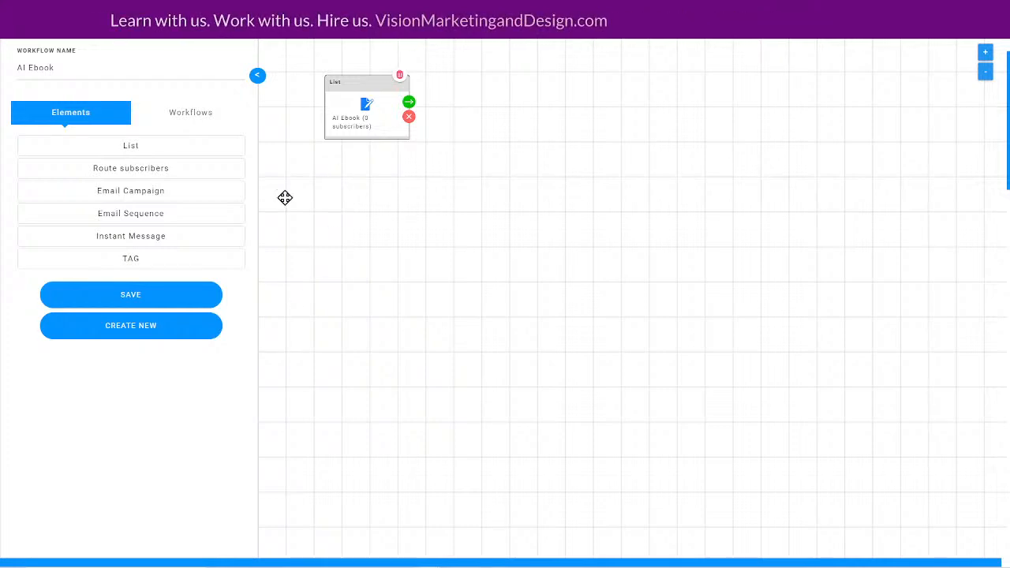
scroll(247, 367, "up", 1)
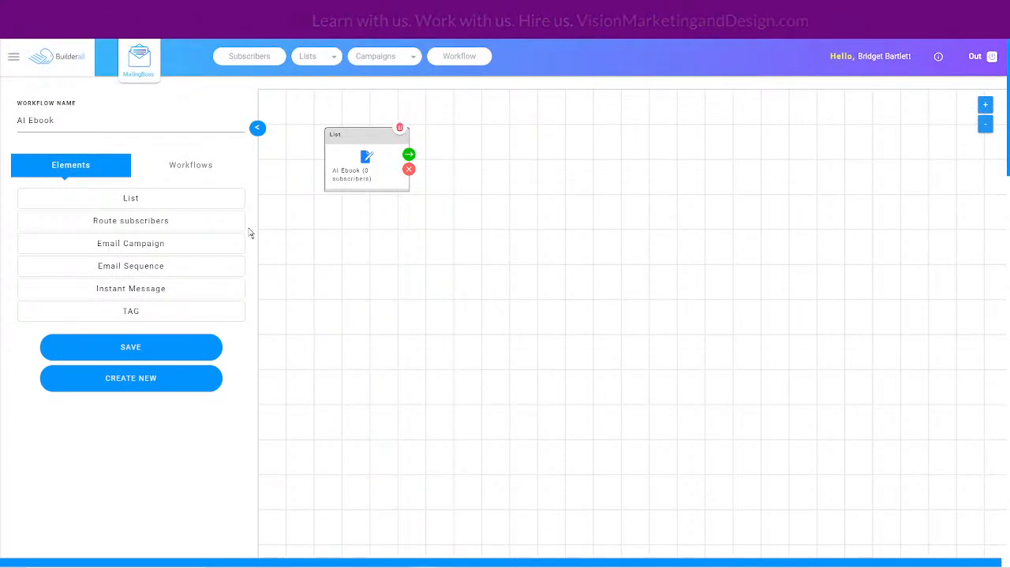
left_click(366, 157)
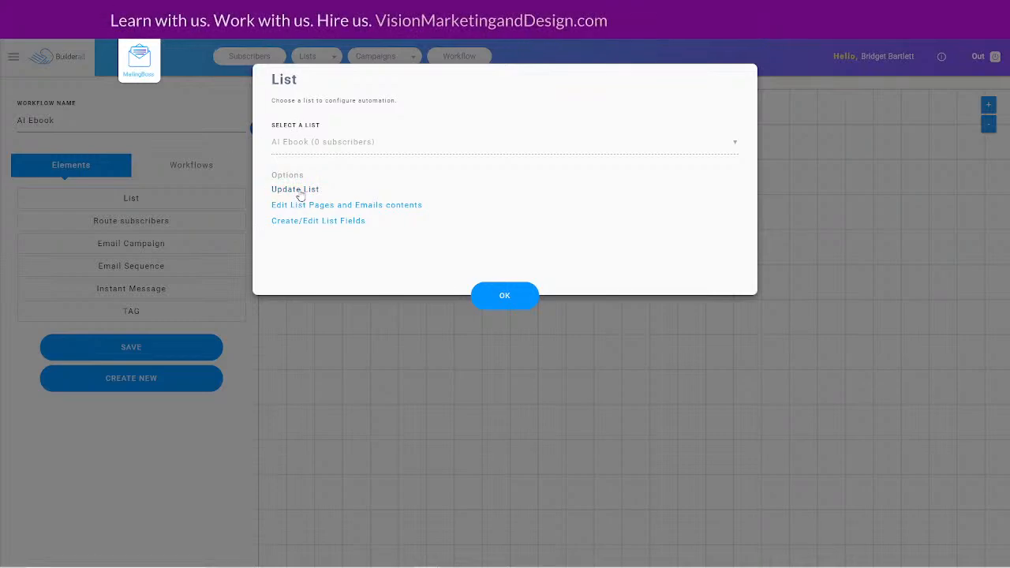
left_click(300, 190)
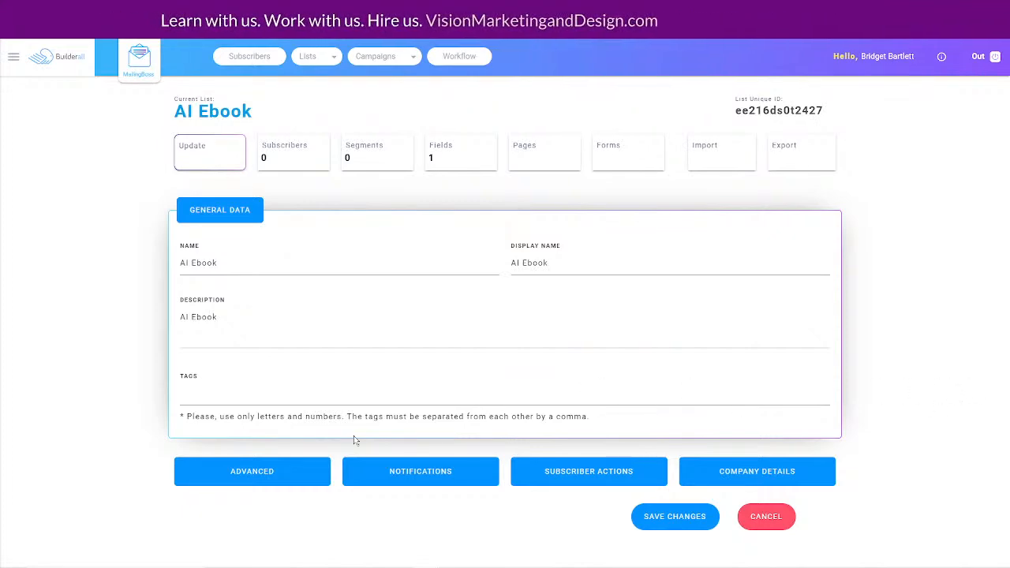
left_click(246, 474)
scroll(90, 367, "down", 5)
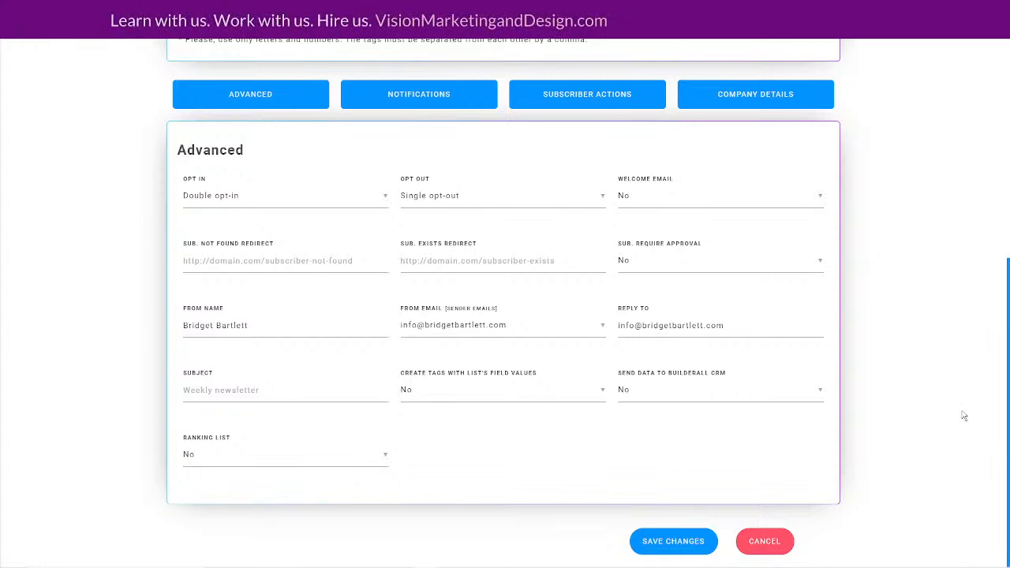
scroll(961, 411, "up", 5)
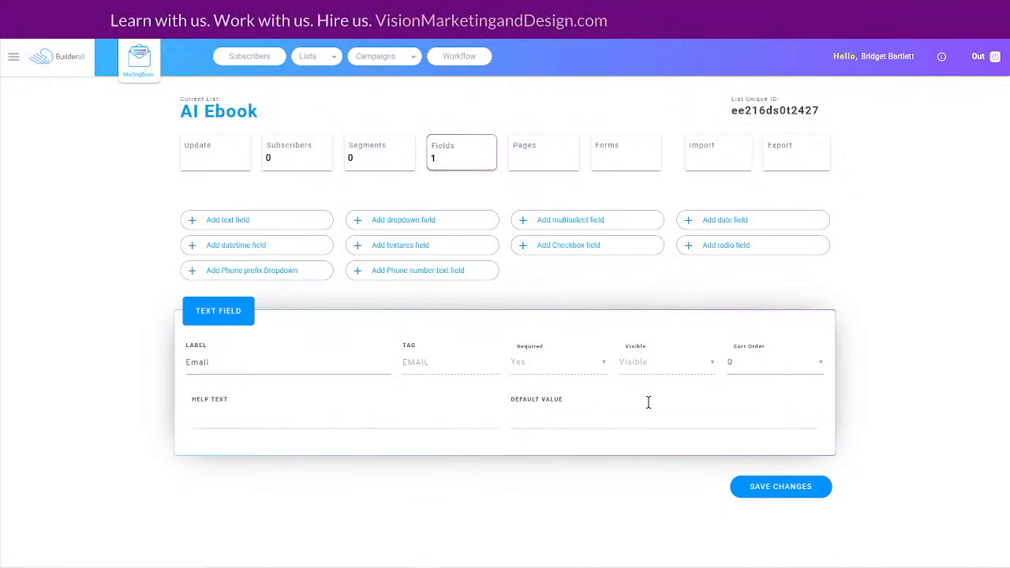
Add a text field to the AI Ebook list labelled "First name: enter here.." with the tag FNAME
left_click(213, 222)
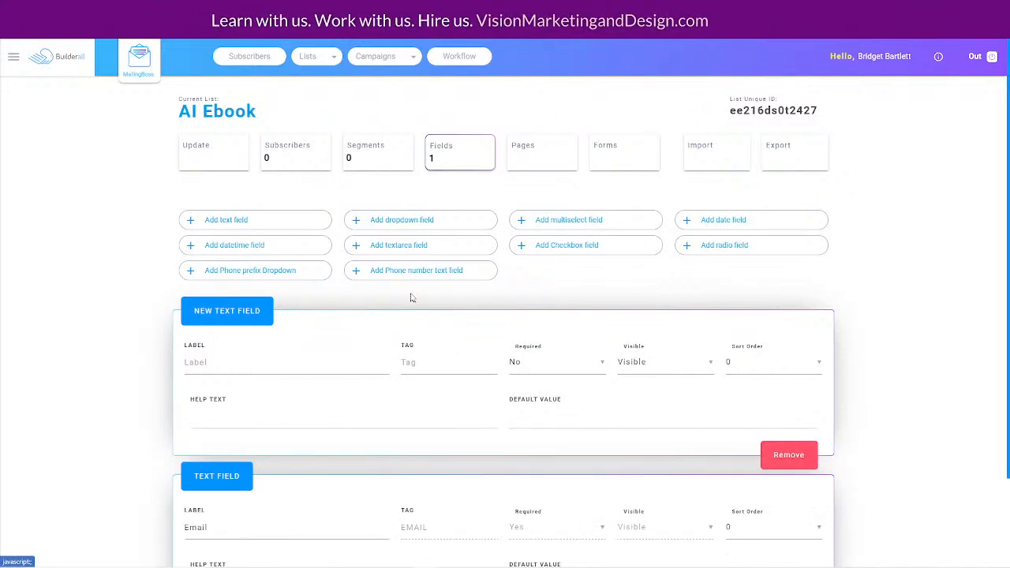
left_click(244, 361)
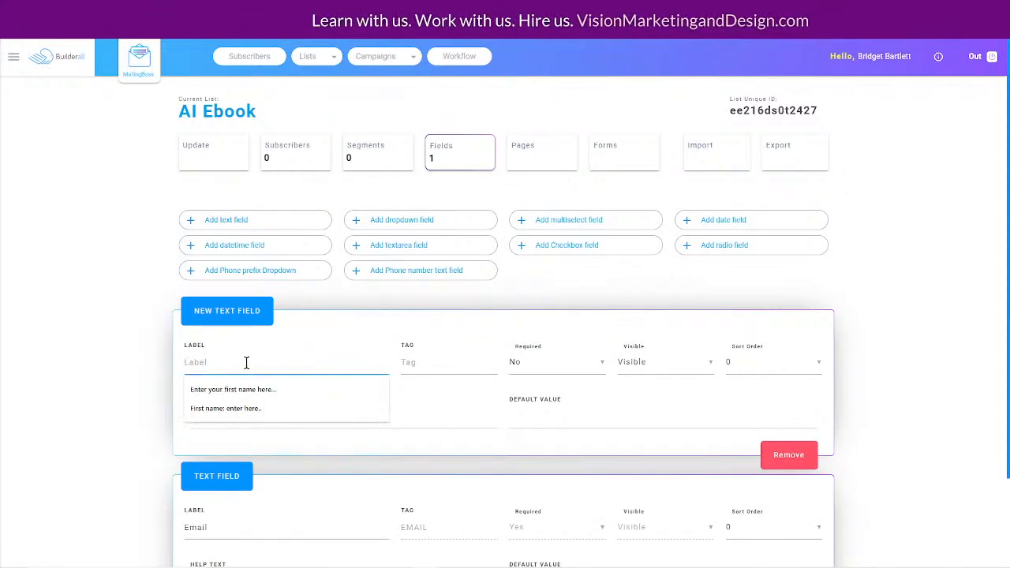
type("First")
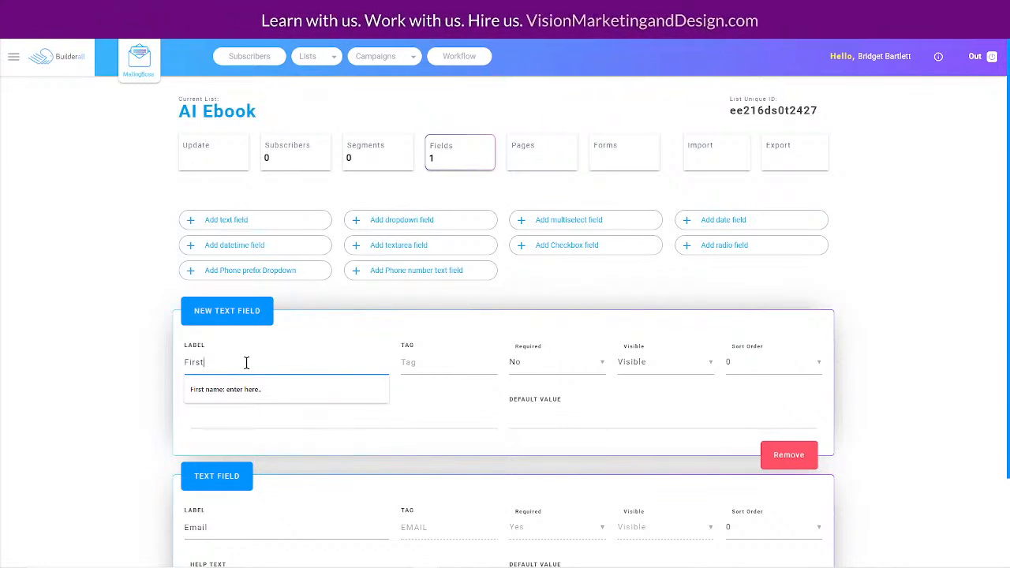
left_click(248, 386)
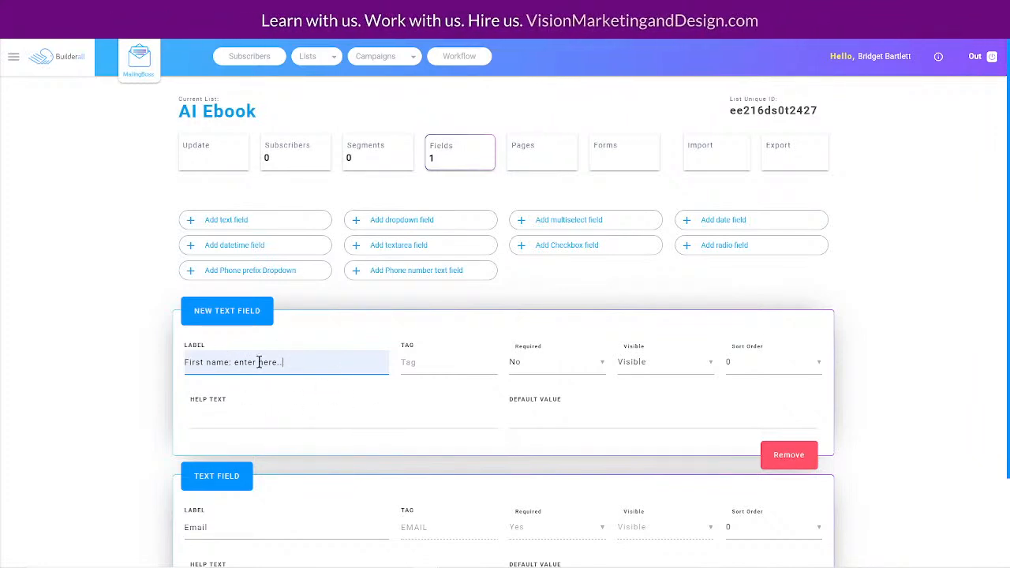
left_click(419, 361)
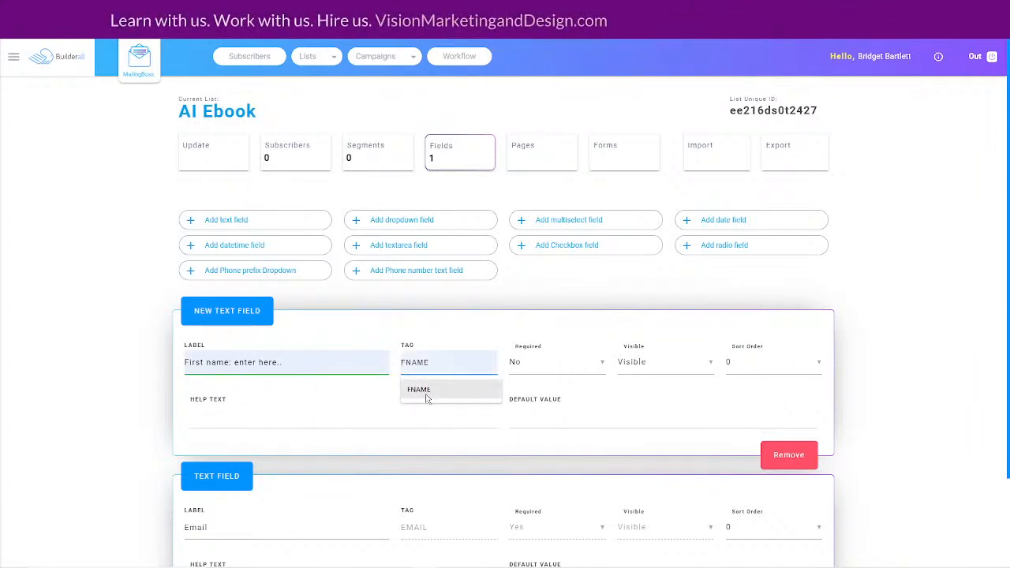
left_click(426, 389)
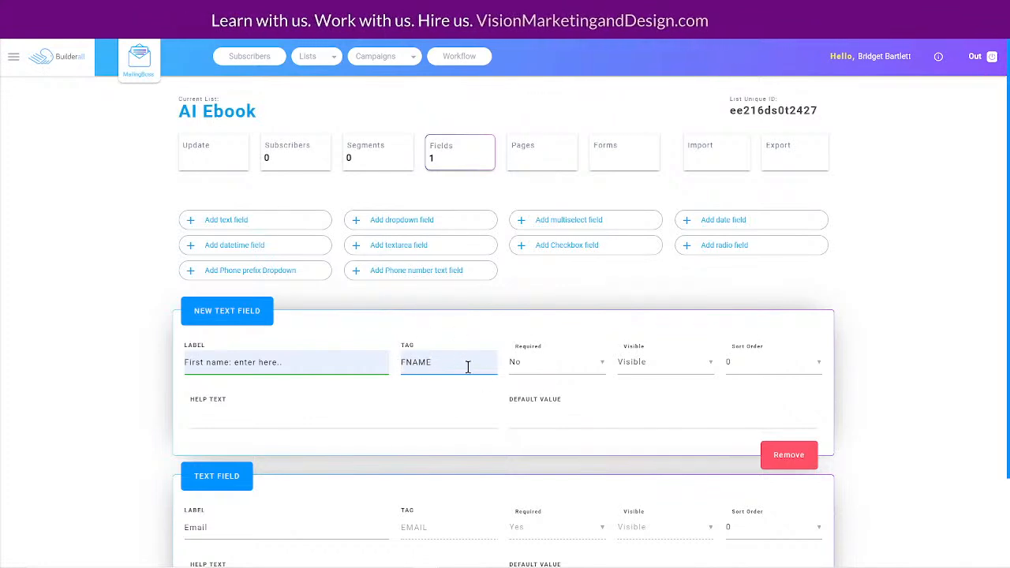
Make the new first name field required and set its sort order to 1
left_click(535, 367)
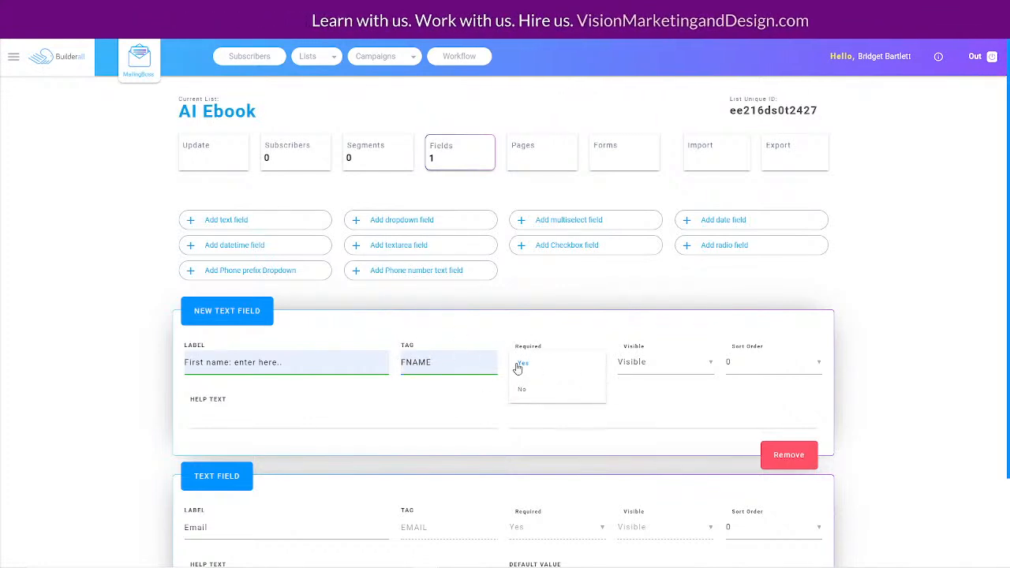
left_click(521, 386)
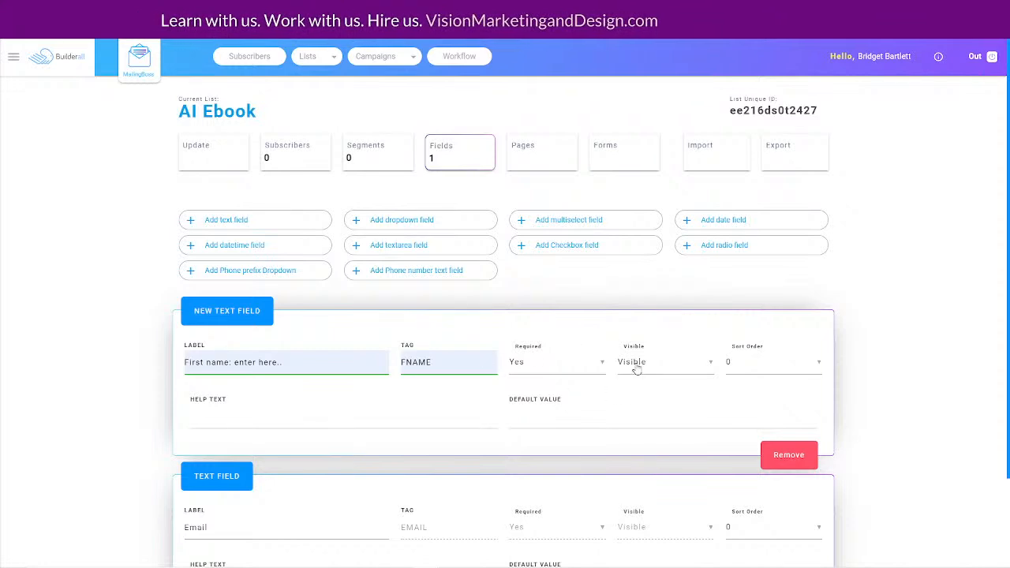
left_click(742, 364)
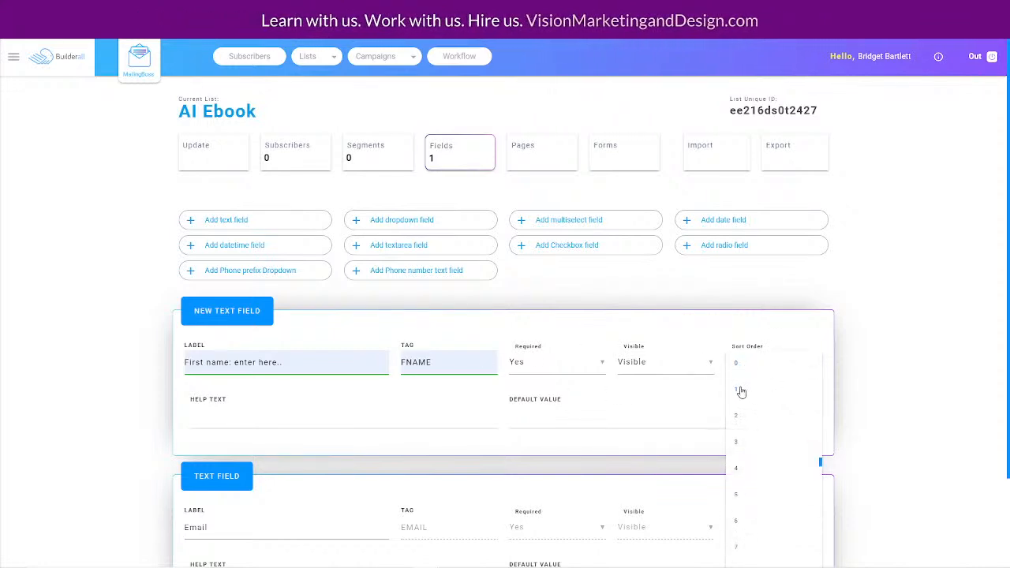
left_click(742, 392)
scroll(858, 379, "down", 1)
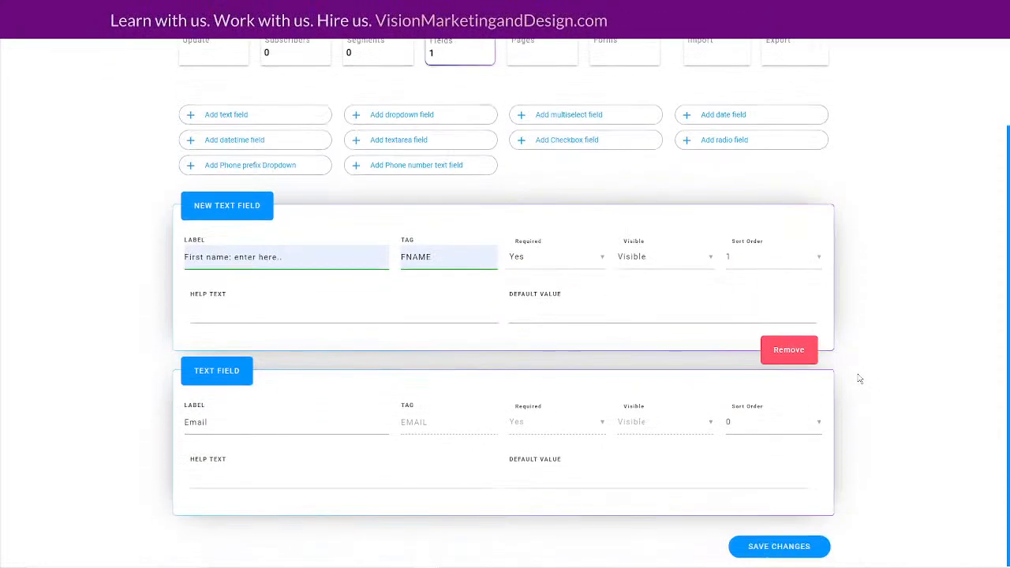
Set the Email field's sort order to 2 and save the list fields
left_click(744, 422)
left_click(752, 154)
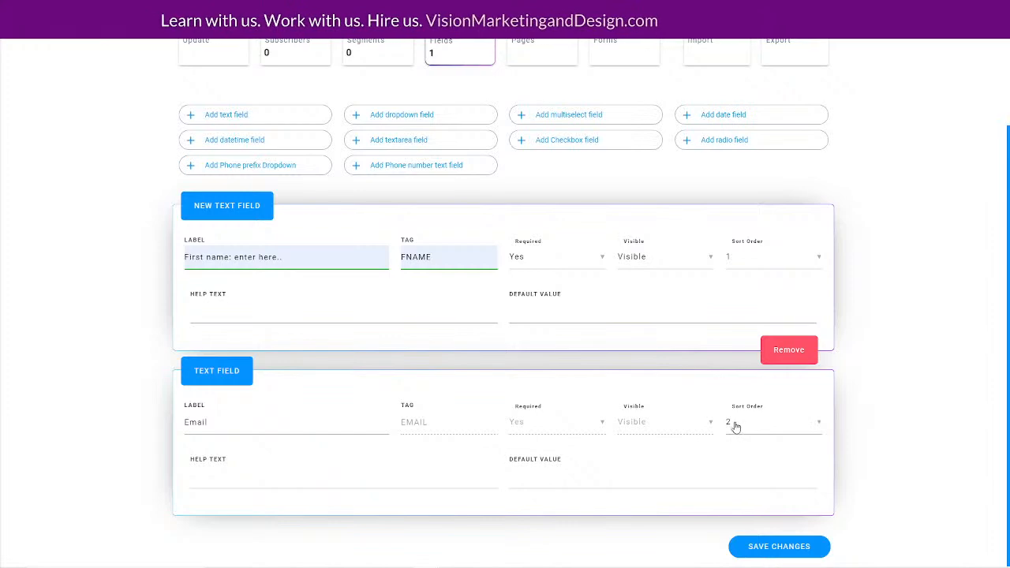
left_click(780, 545)
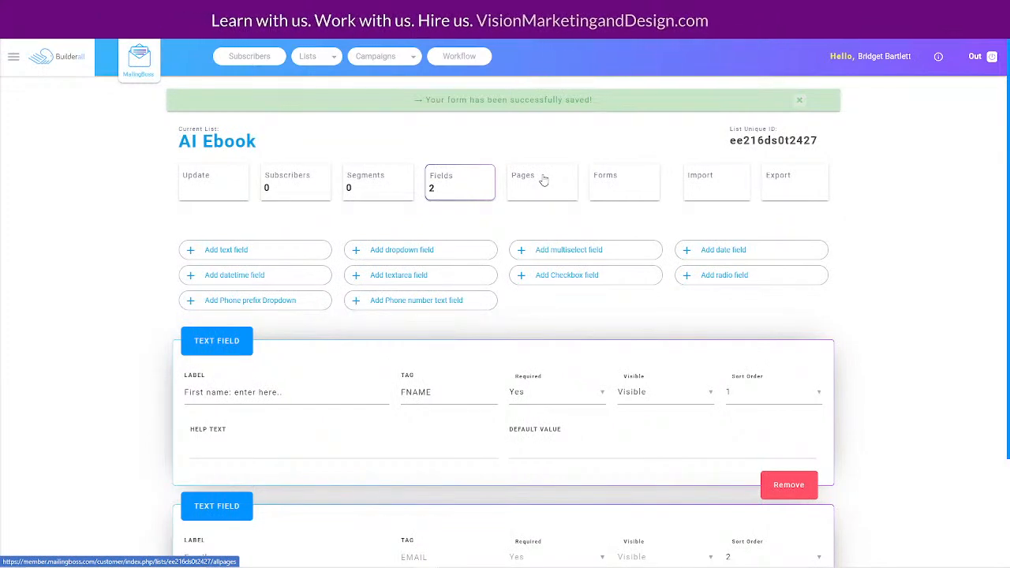
Open the AI Ebook list's Subscribe confirm email for editing
left_click(543, 181)
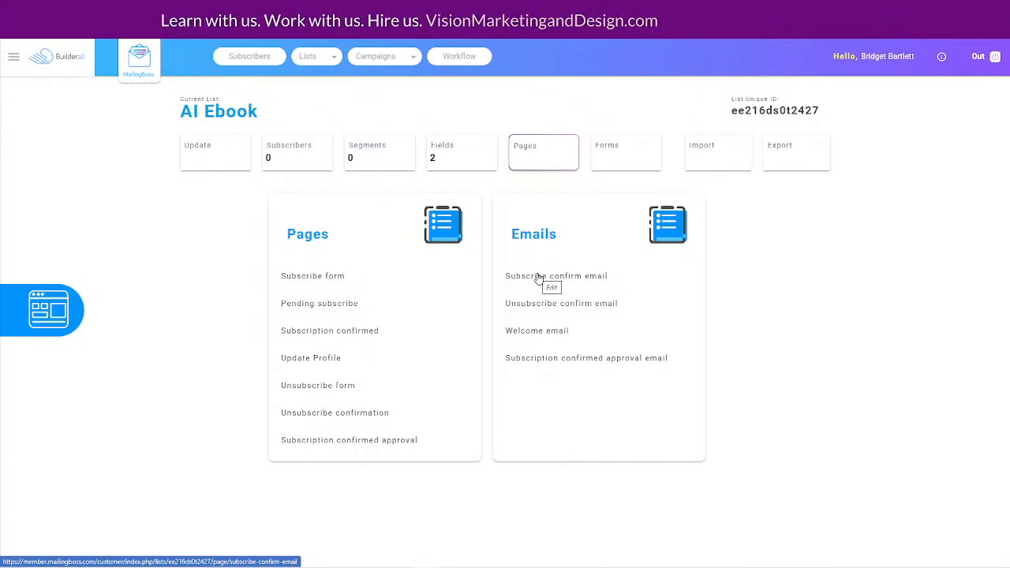
left_click(564, 277)
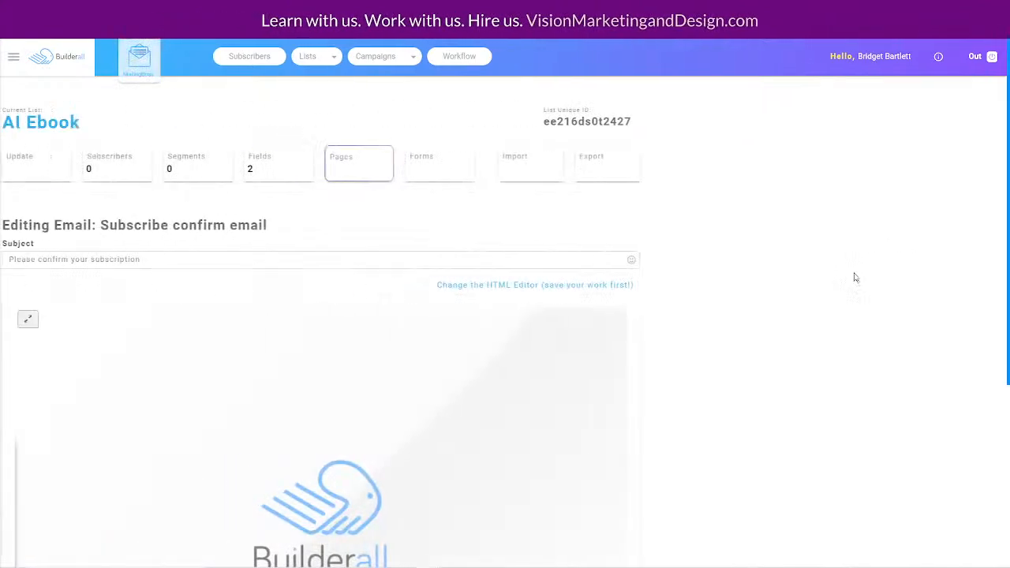
scroll(888, 334, "down", 2)
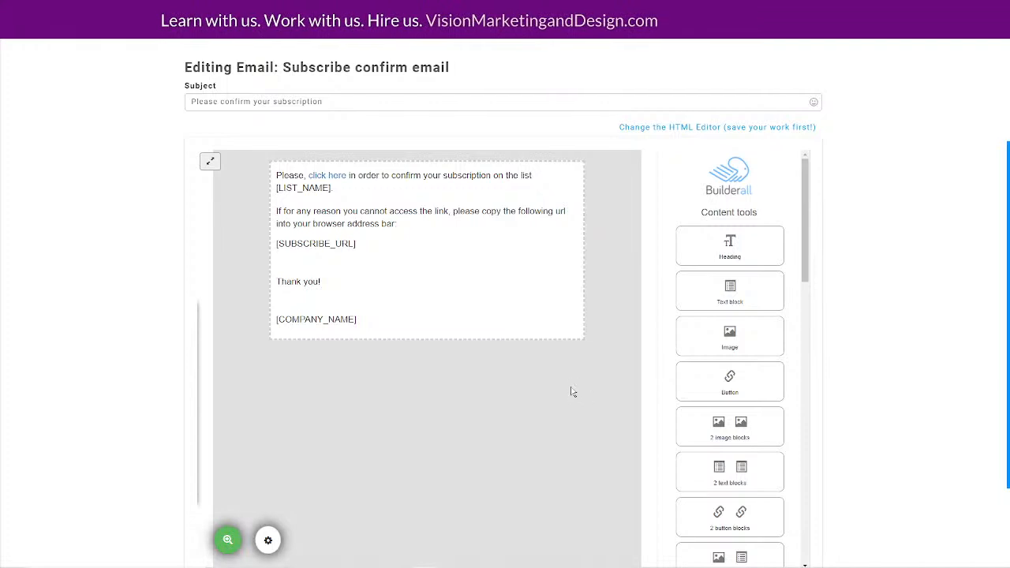
Place an image block above the confirmation text and load the Builderall Pizza Banner Email Header image into it
left_click_drag(744, 343, 342, 189)
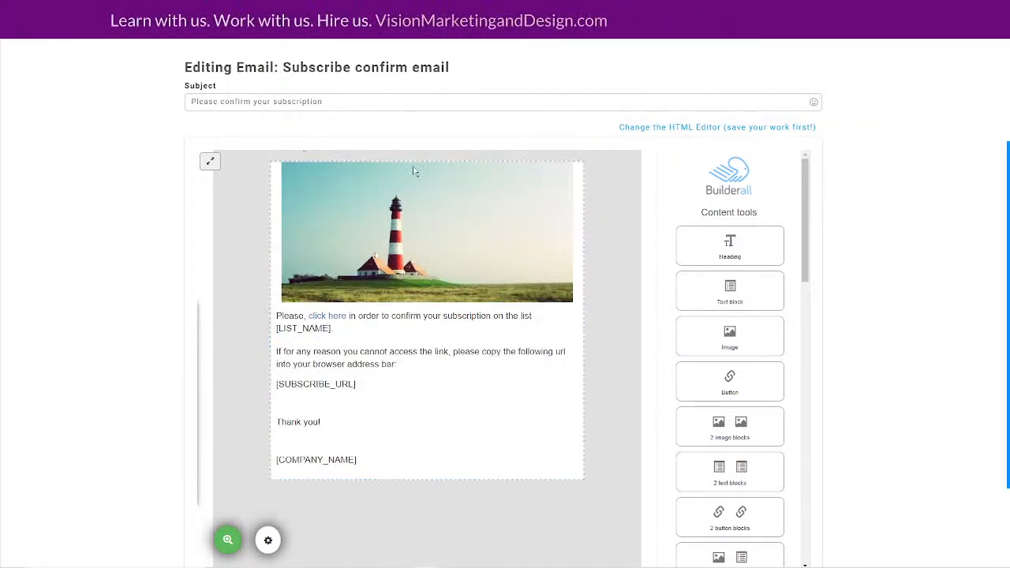
left_click(359, 241)
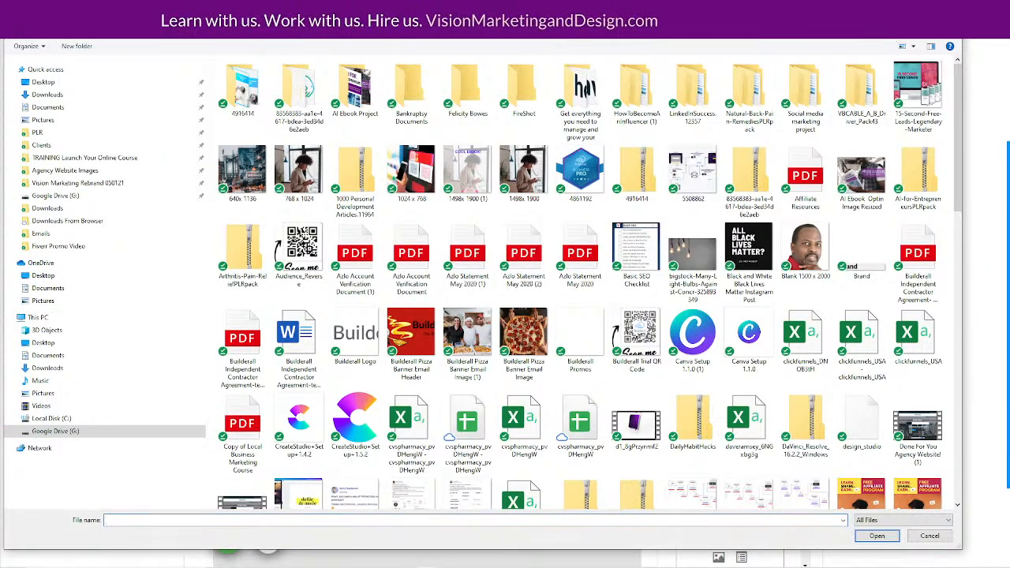
left_click(874, 29)
type("email")
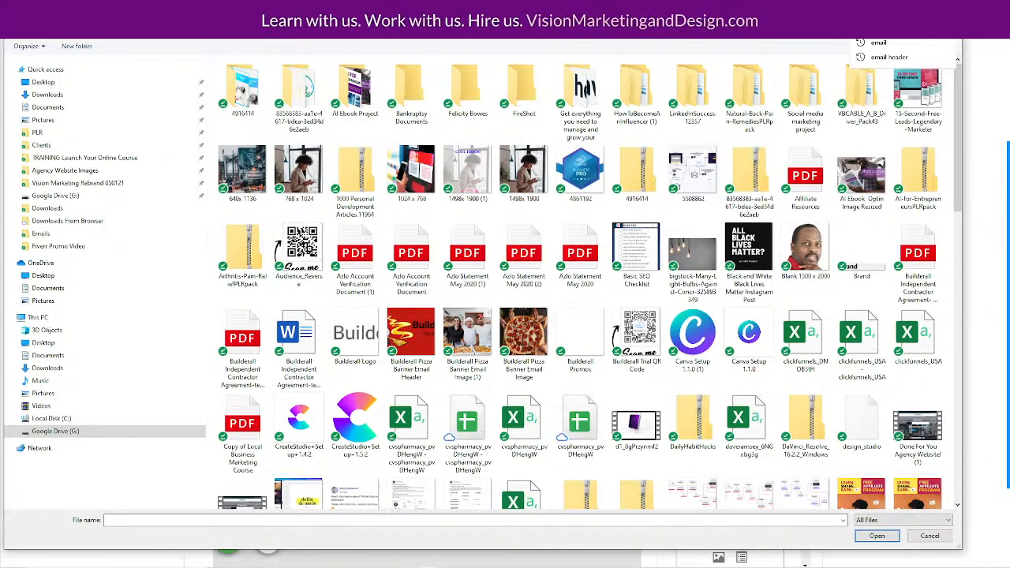
key("Return")
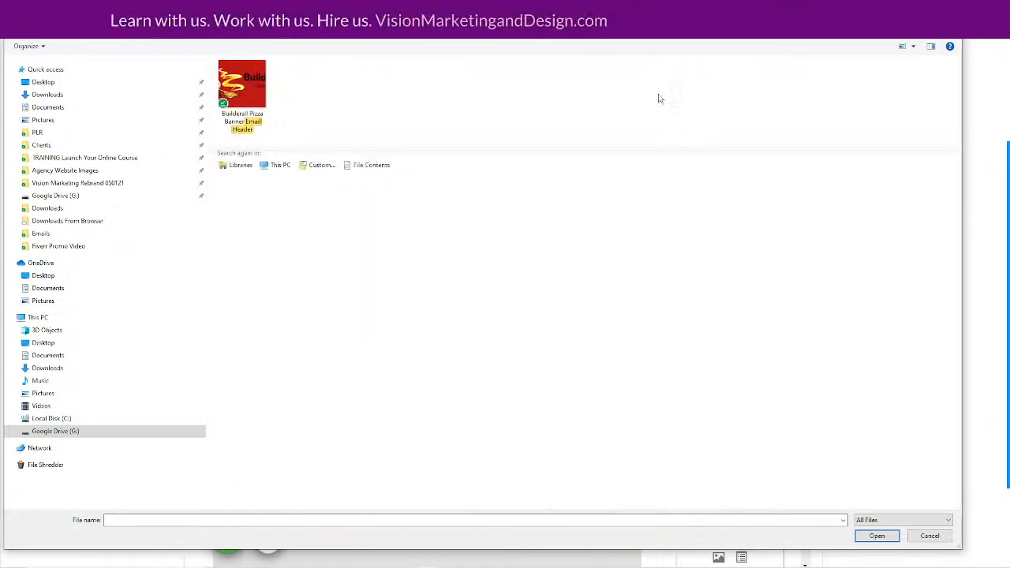
left_click(242, 91)
left_click(877, 535)
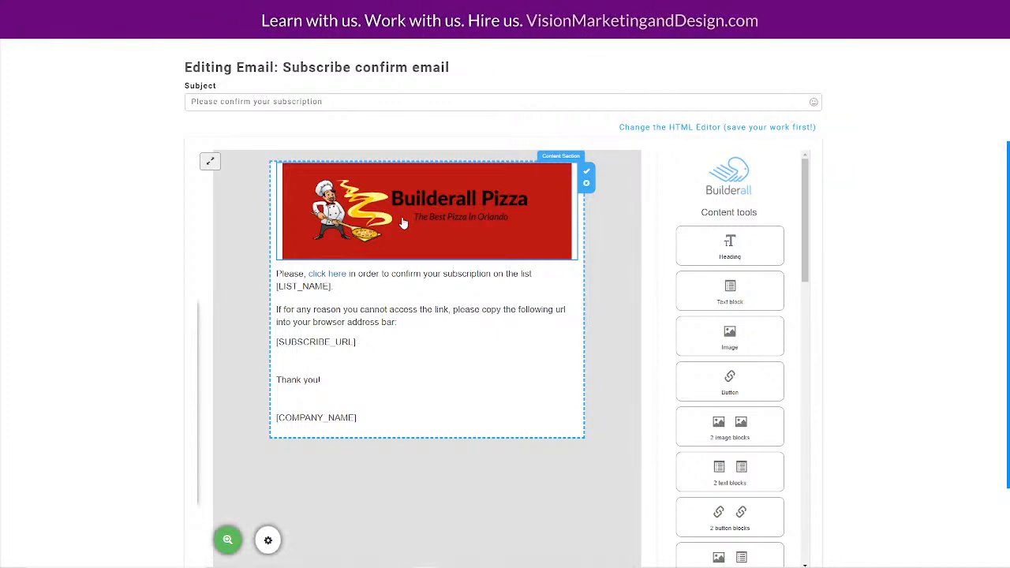
Close the banner image's settings and remove the image from the confirmation email
left_click(347, 251)
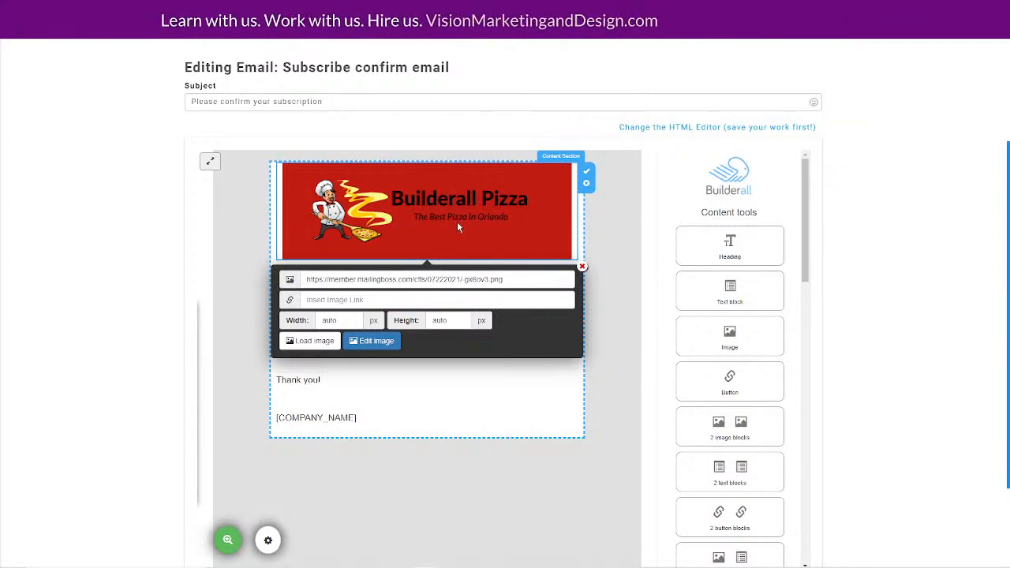
left_click(582, 267)
left_click(556, 191)
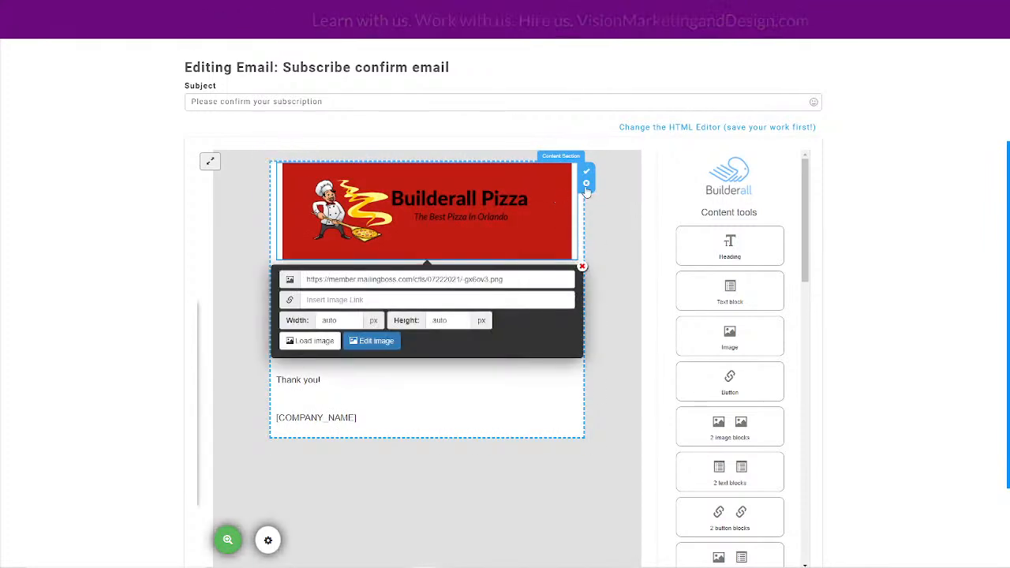
left_click(586, 183)
left_click(633, 255)
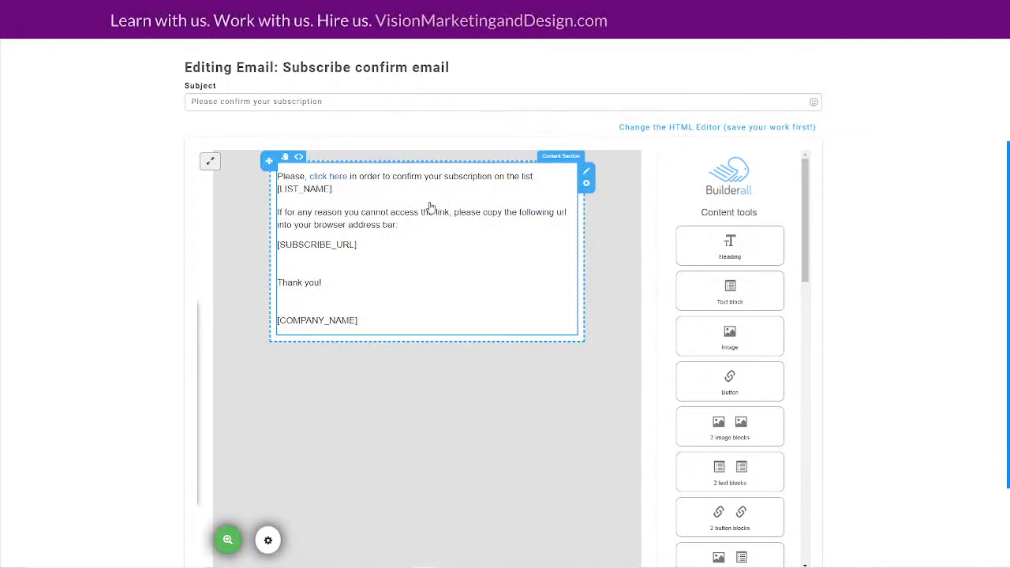
Open the confirmation email's text for editing and switch to the AI Email Sequence document in Google Docs
left_click(354, 196)
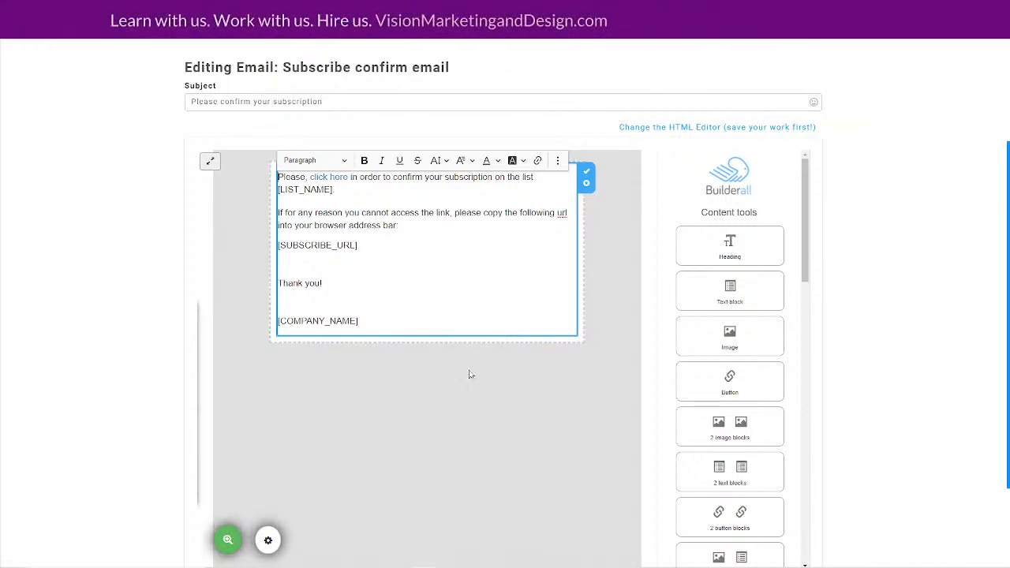
mouse_move(497, 558)
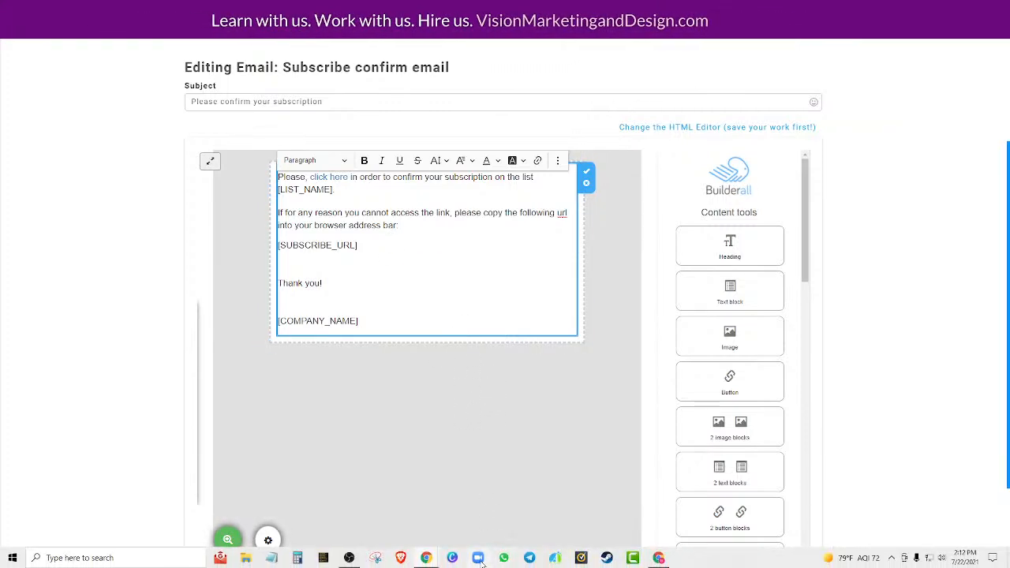
mouse_move(426, 558)
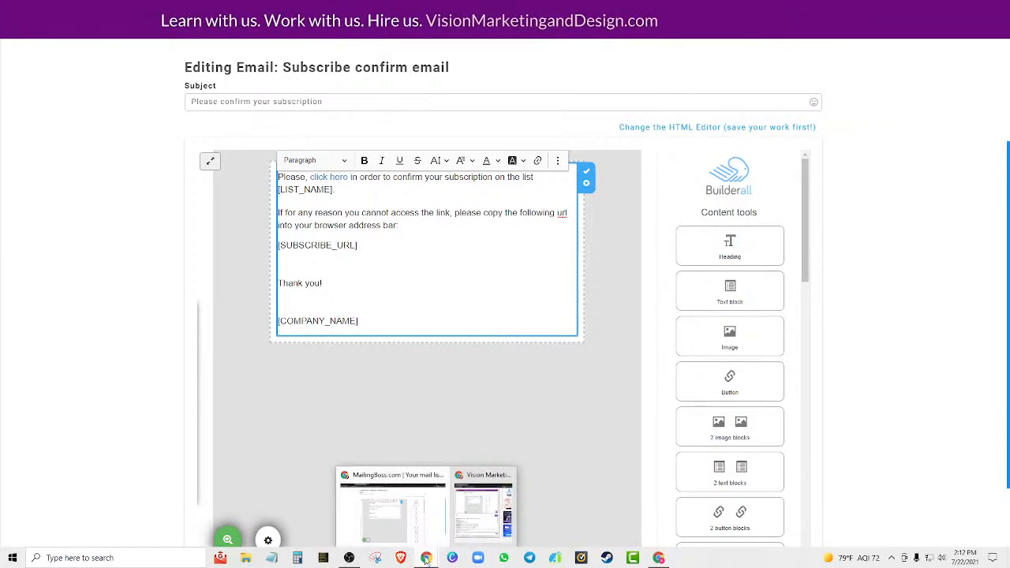
mouse_move(658, 560)
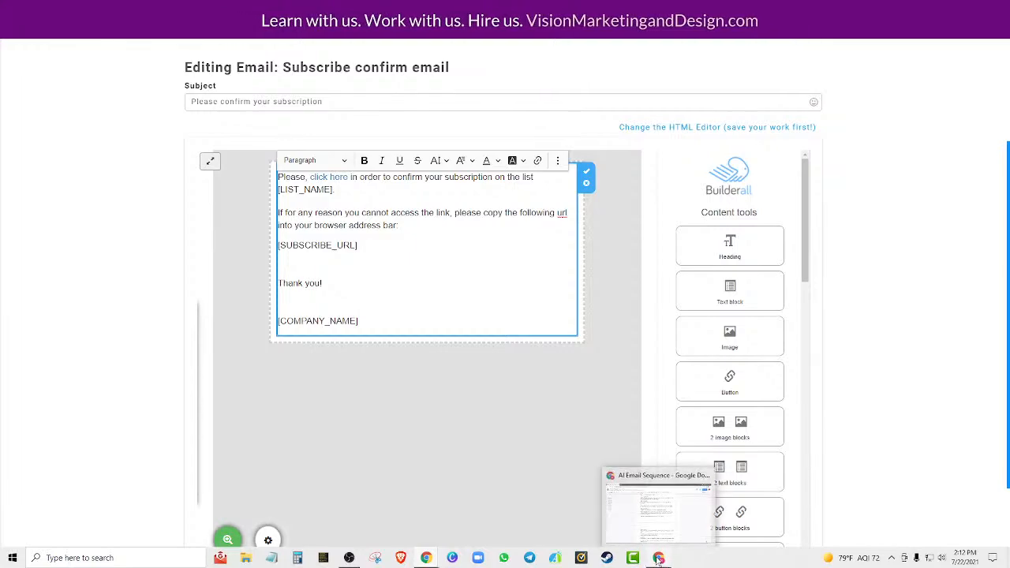
left_click(656, 509)
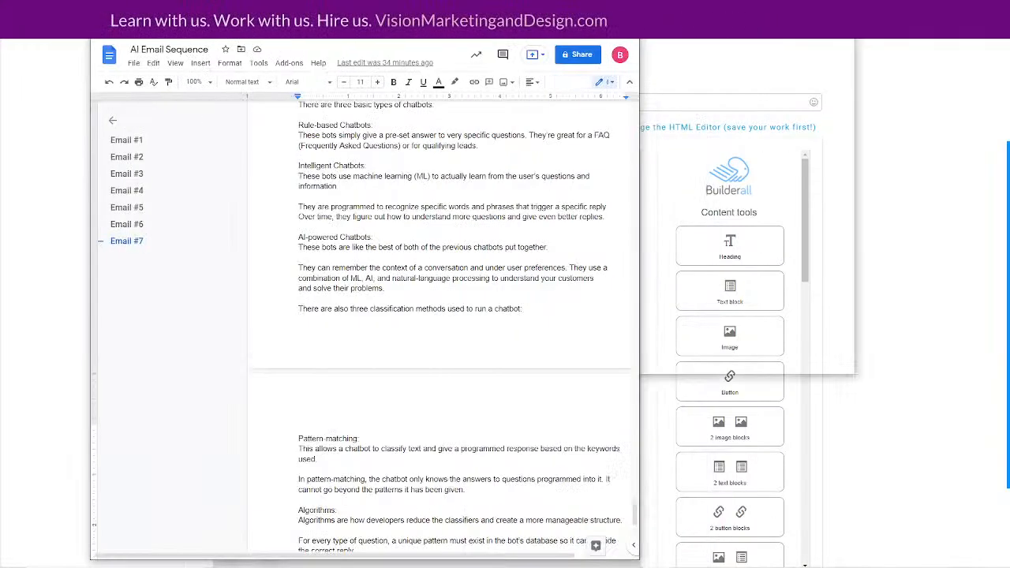
Find Email #1 at the start of the document and highlight the [FNAME] tag in its greeting
scroll(847, 302, "down", 10)
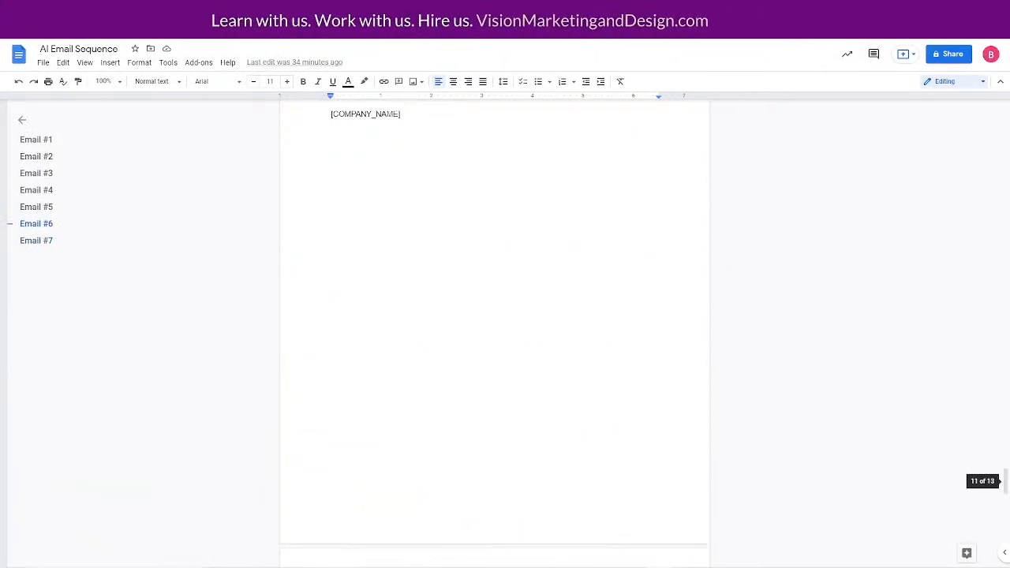
left_click_drag(1007, 483, 993, 105)
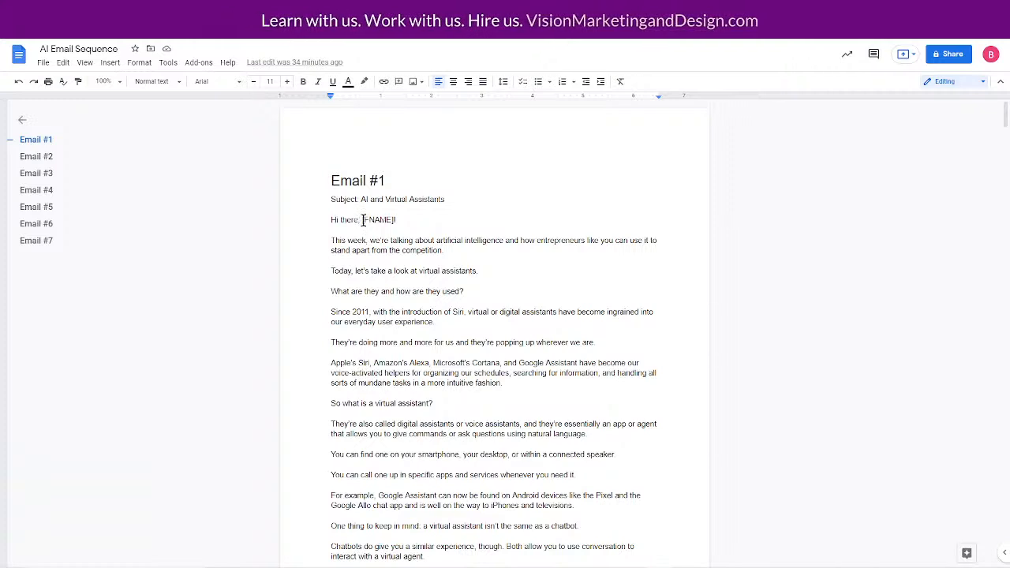
left_click_drag(361, 220, 394, 221)
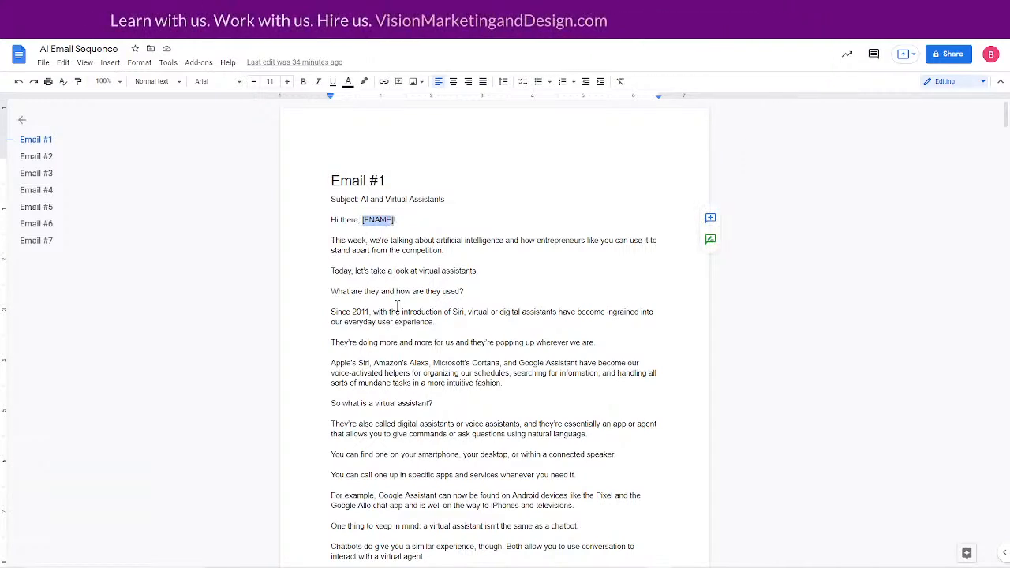
left_click(358, 268)
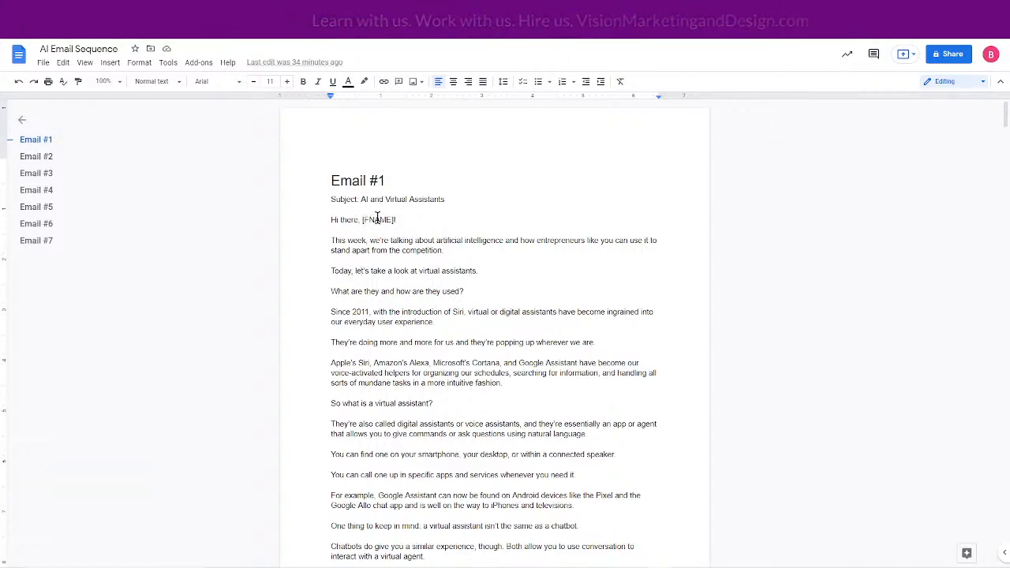
Read through the first emails of the sequence, examining their subjects, greetings, body text and [COMPANY_NAME] sign-offs
scroll(493, 357, "down", 6)
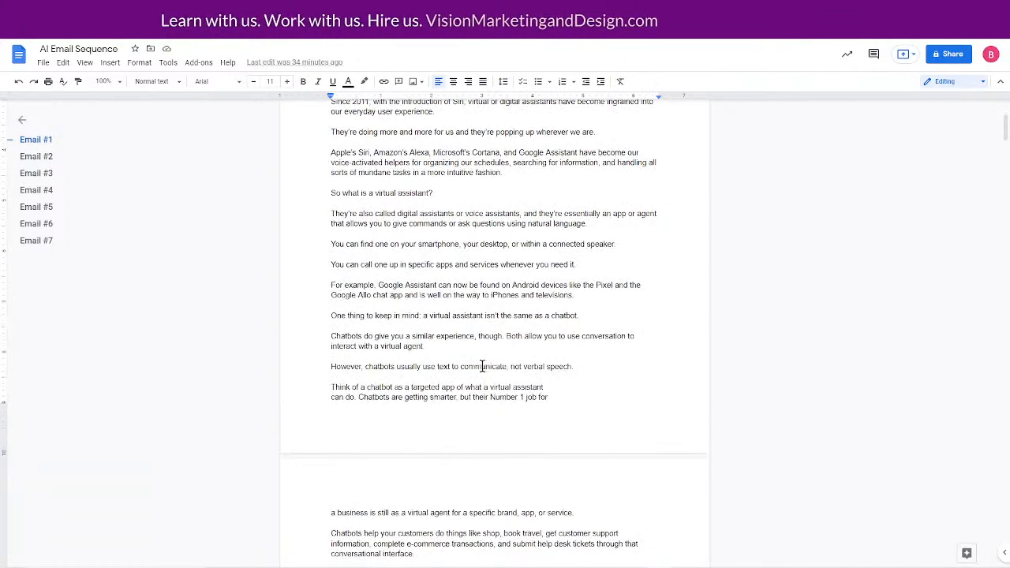
scroll(467, 357, "down", 3)
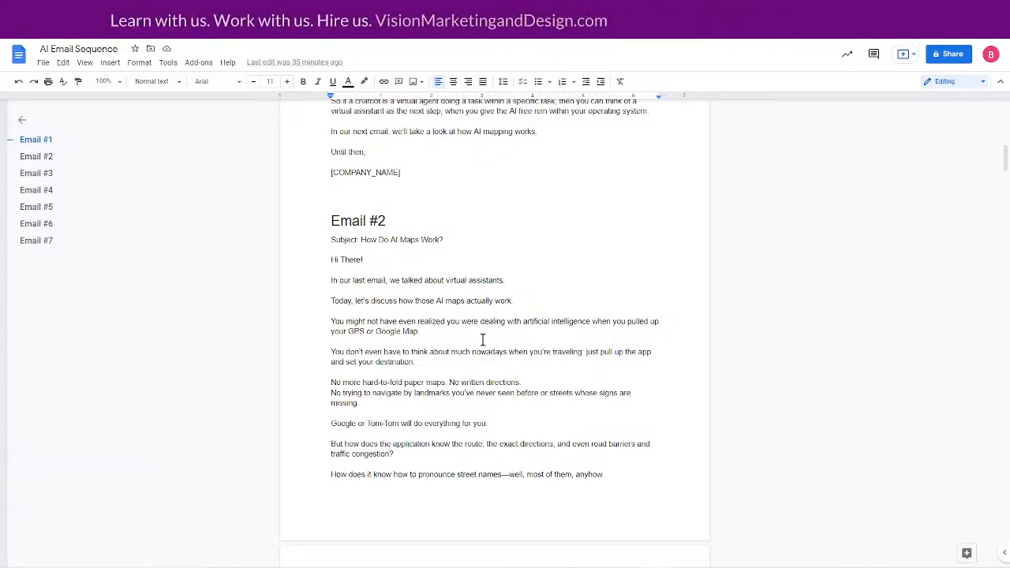
scroll(552, 302, "down", 2)
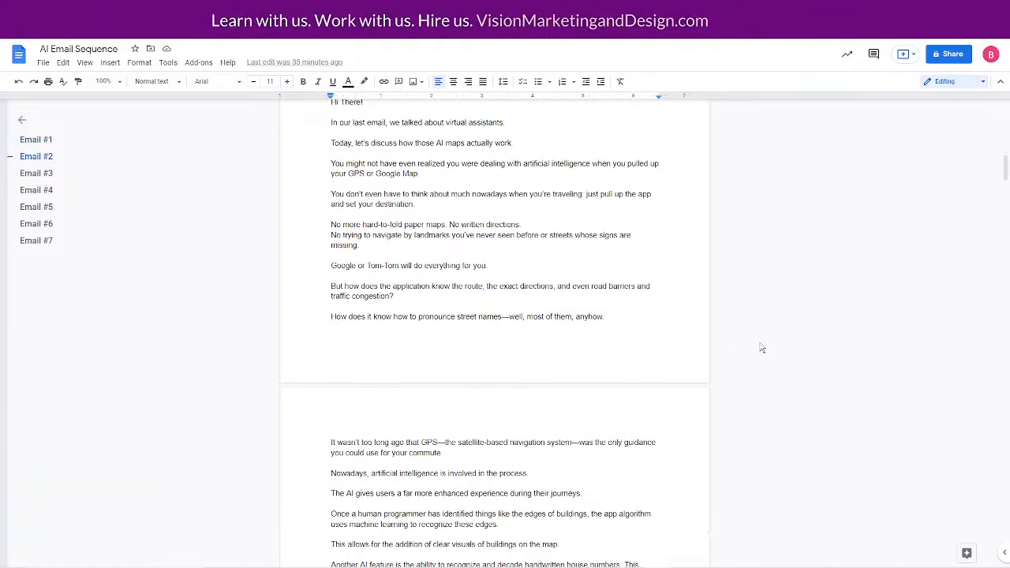
scroll(760, 347, "up", 3)
scroll(487, 252, "up", 8)
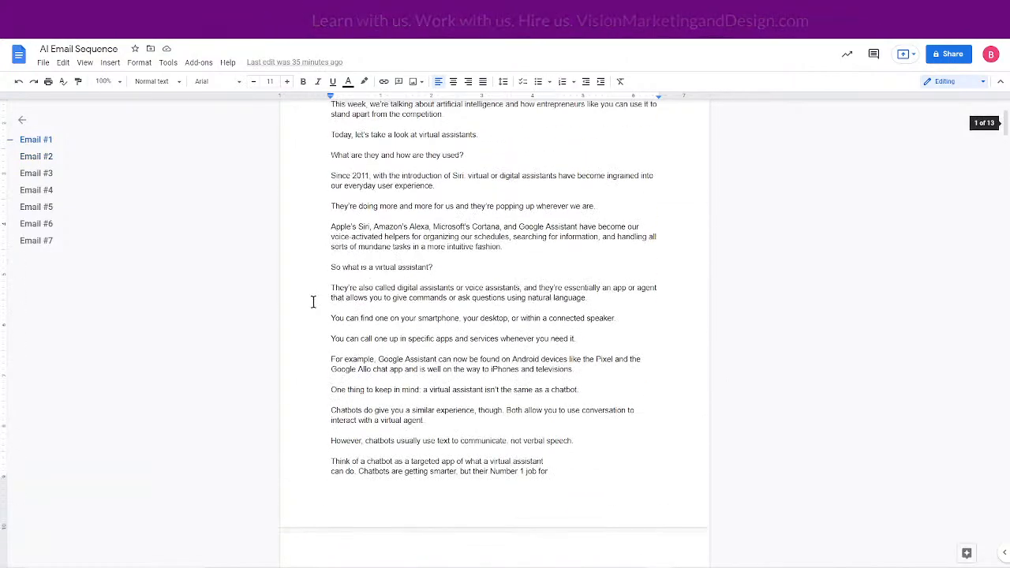
scroll(505, 266, "down", 1)
scroll(505, 383, "up", 1)
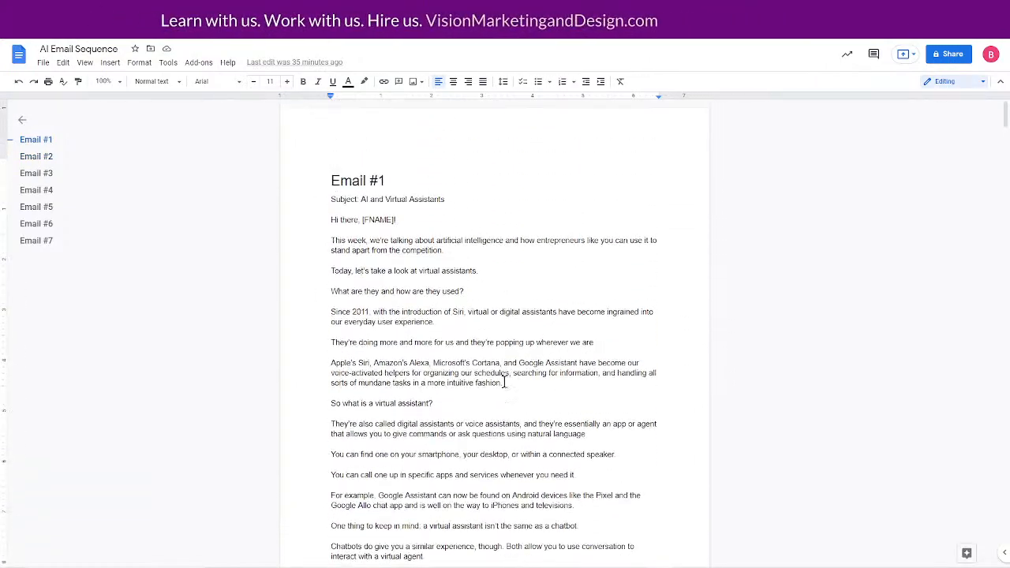
scroll(575, 412, "down", 8)
scroll(571, 427, "down", 10)
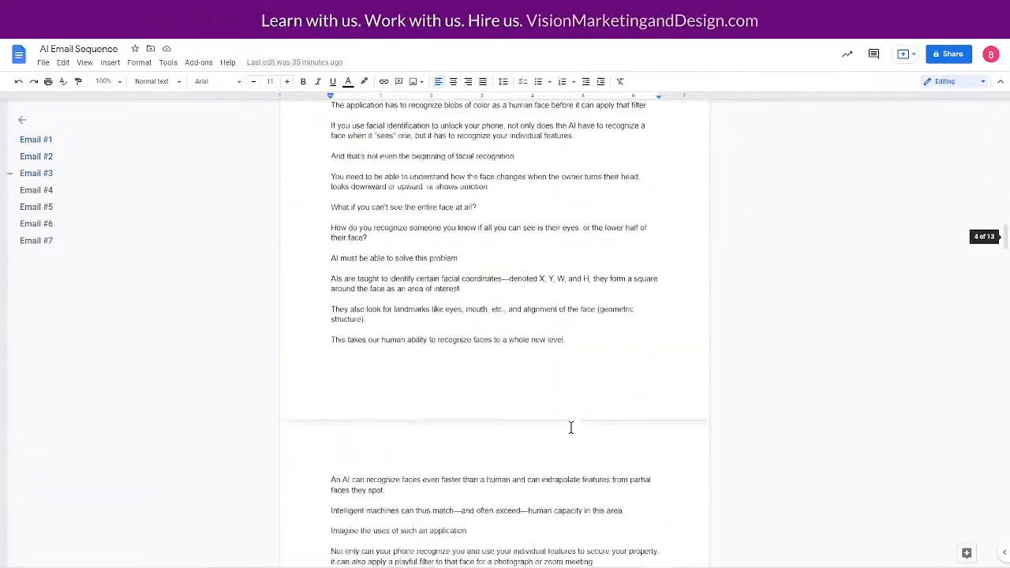
scroll(567, 414, "up", 14)
scroll(567, 405, "up", 5)
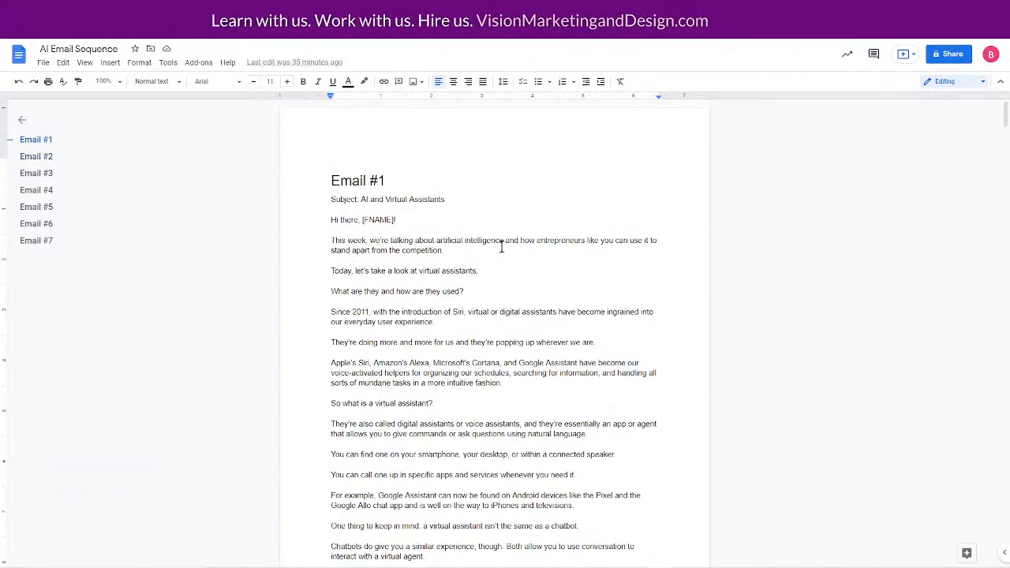
scroll(438, 440, "down", 2)
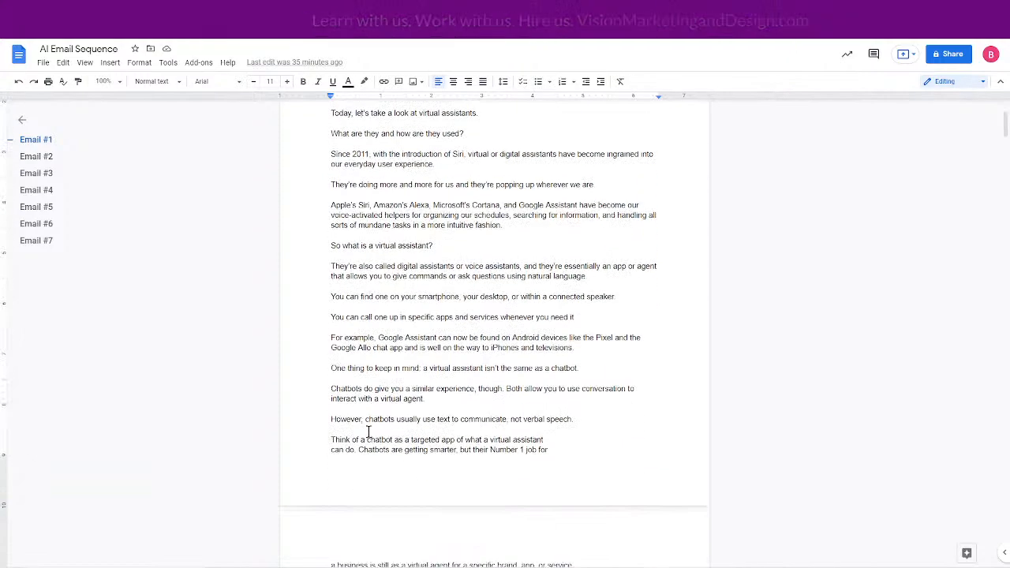
scroll(442, 406, "down", 5)
scroll(464, 379, "up", 3)
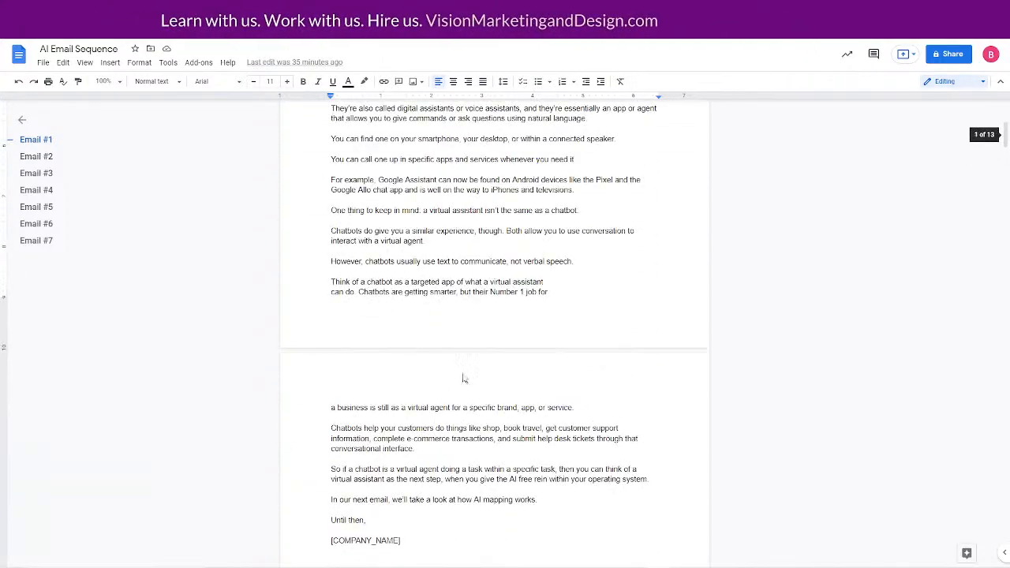
scroll(411, 475, "down", 2)
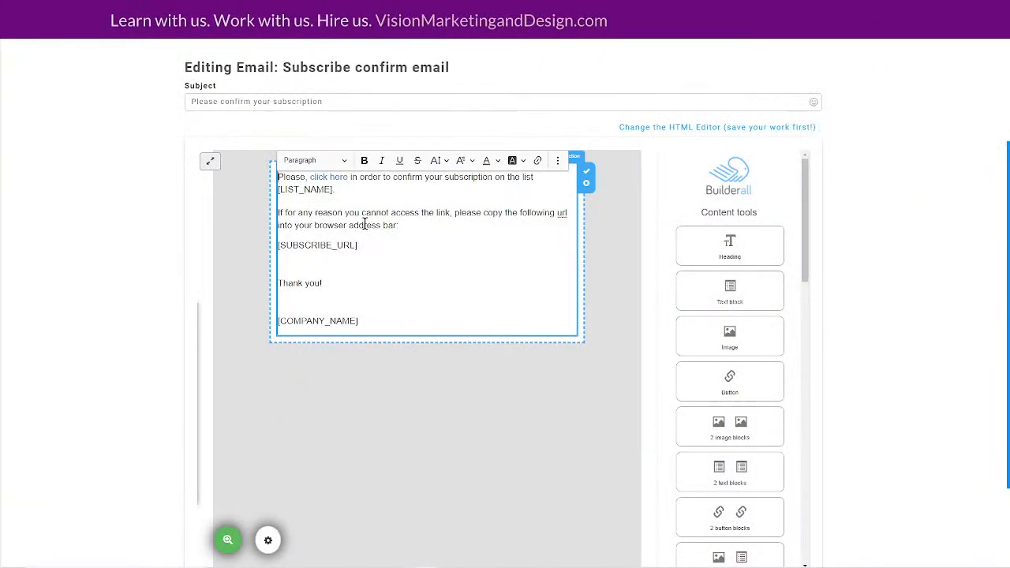
Switch to File Explorer and inspect the contents of the AI-for-EntrepreneursPLRpack folder inside PLR, including its Report folder
left_click(246, 558)
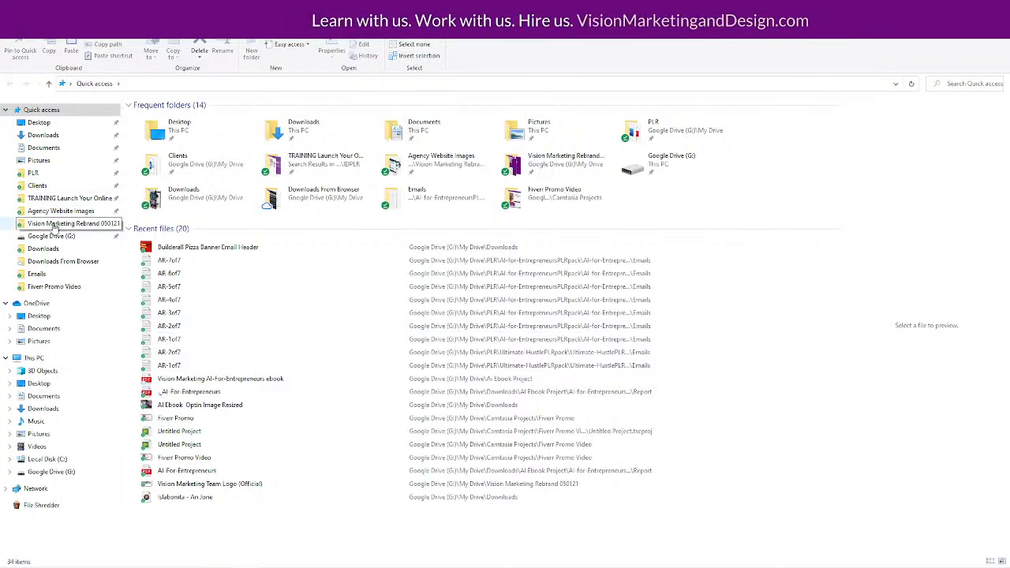
left_click(56, 172)
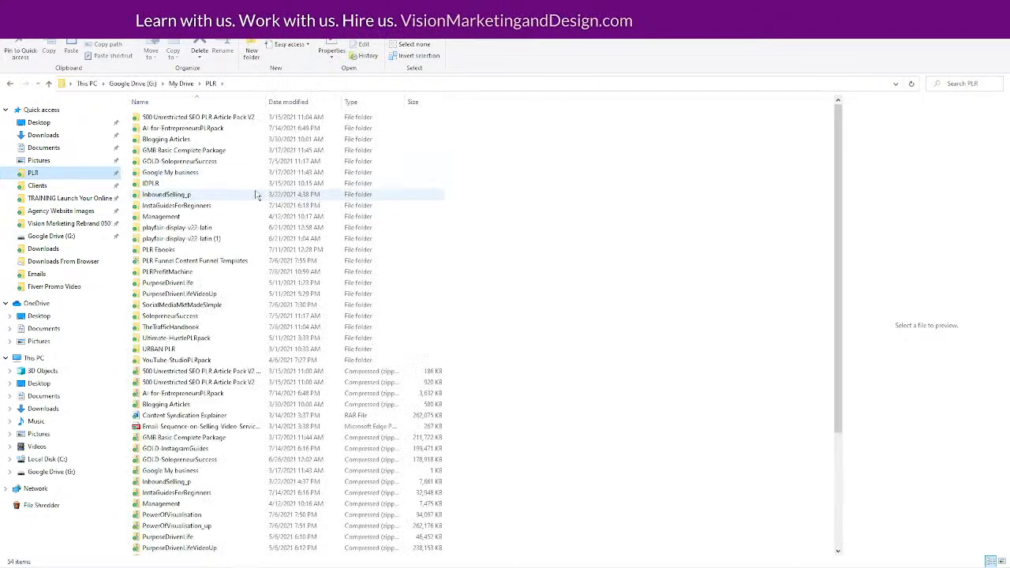
double_click(192, 130)
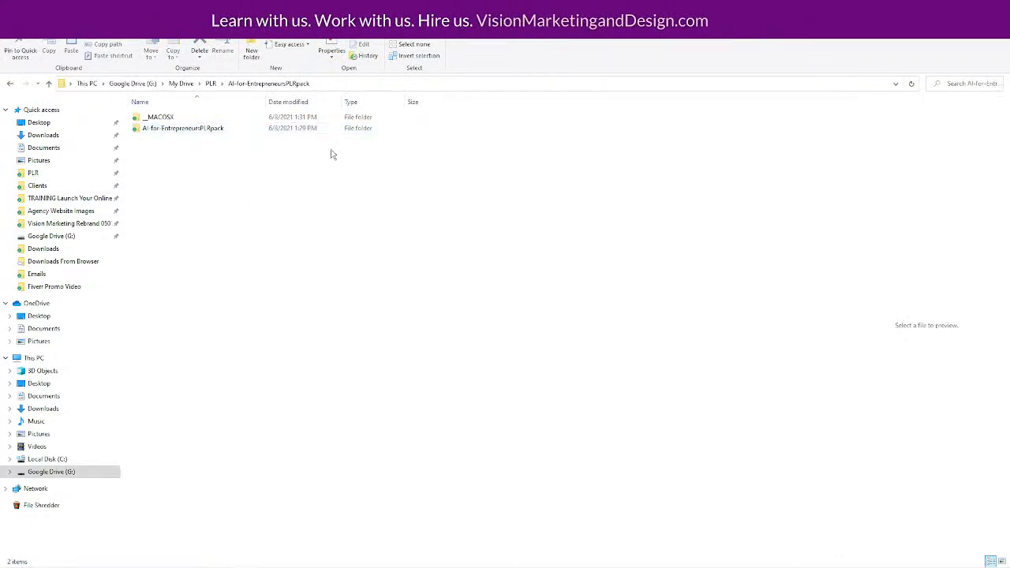
double_click(205, 132)
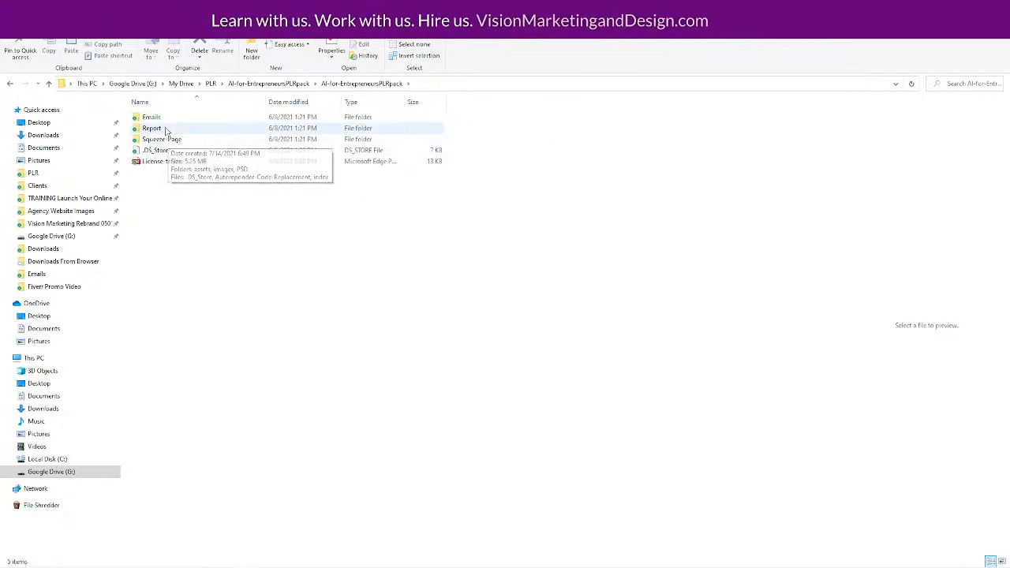
double_click(166, 130)
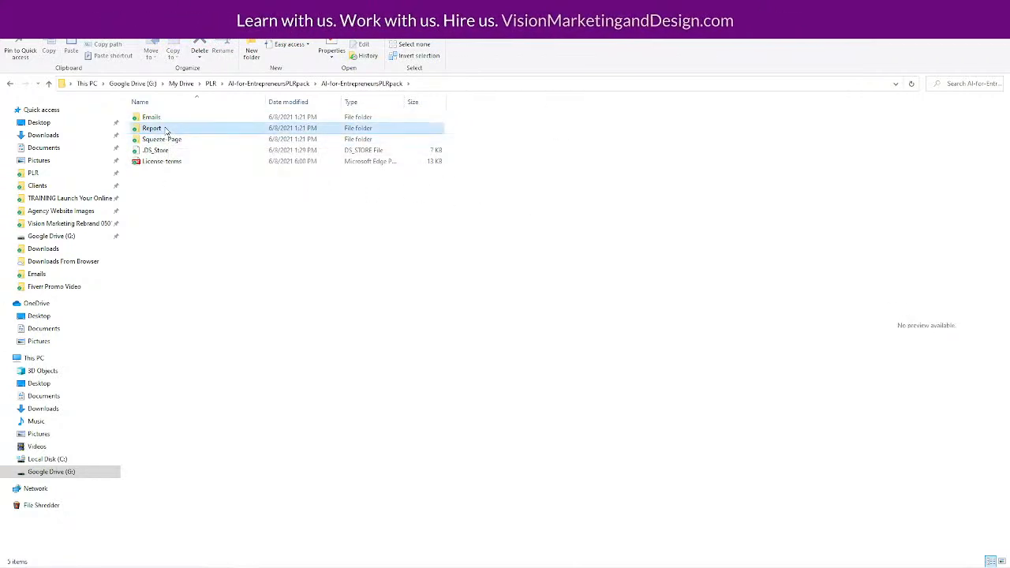
left_click(10, 83)
left_click(10, 82)
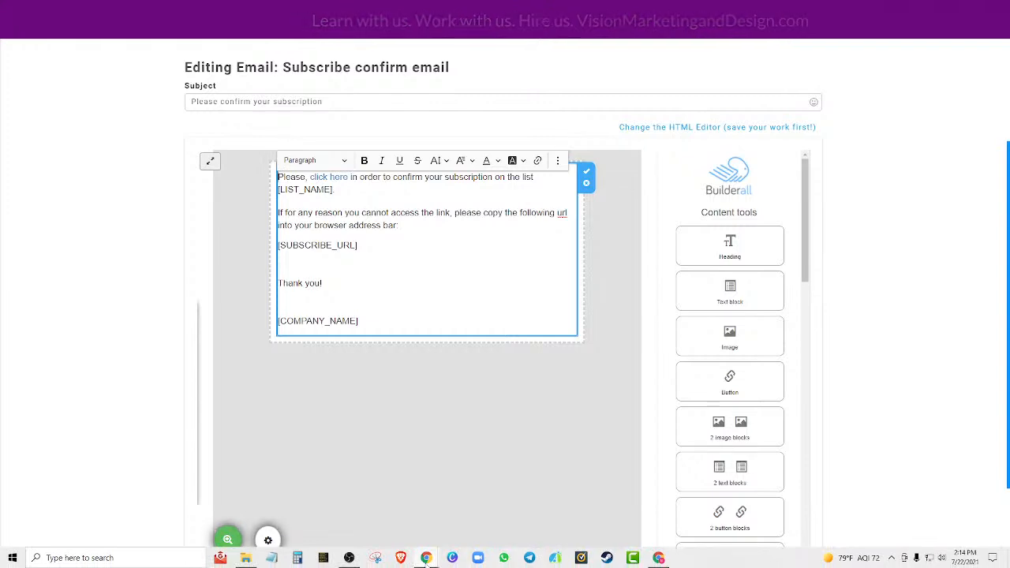
Return to the AI Email Sequence document and review the text of Email #1 from its beginning
left_click(658, 558)
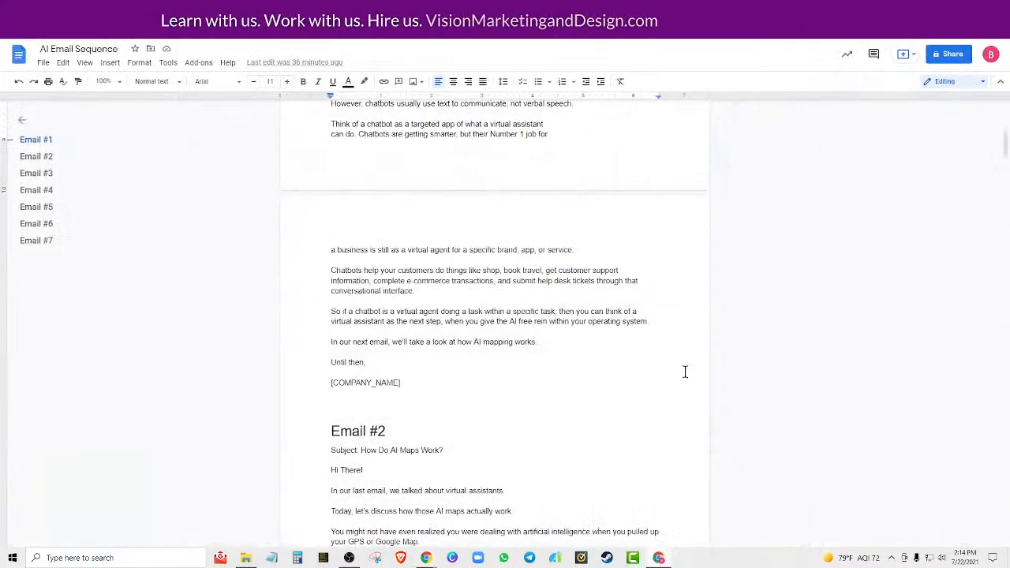
scroll(460, 262, "up", 9)
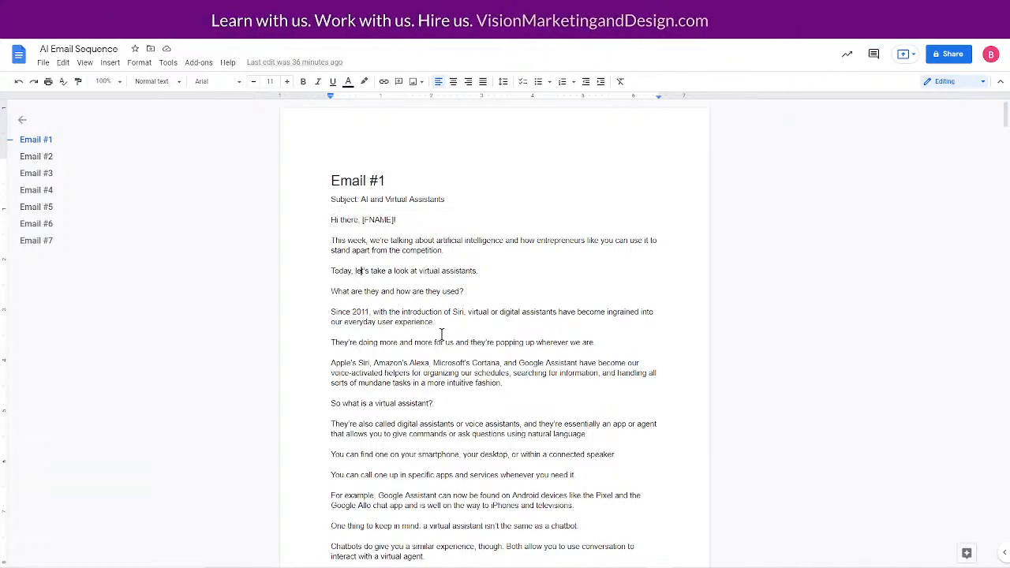
scroll(441, 335, "down", 1)
scroll(521, 320, "down", 1)
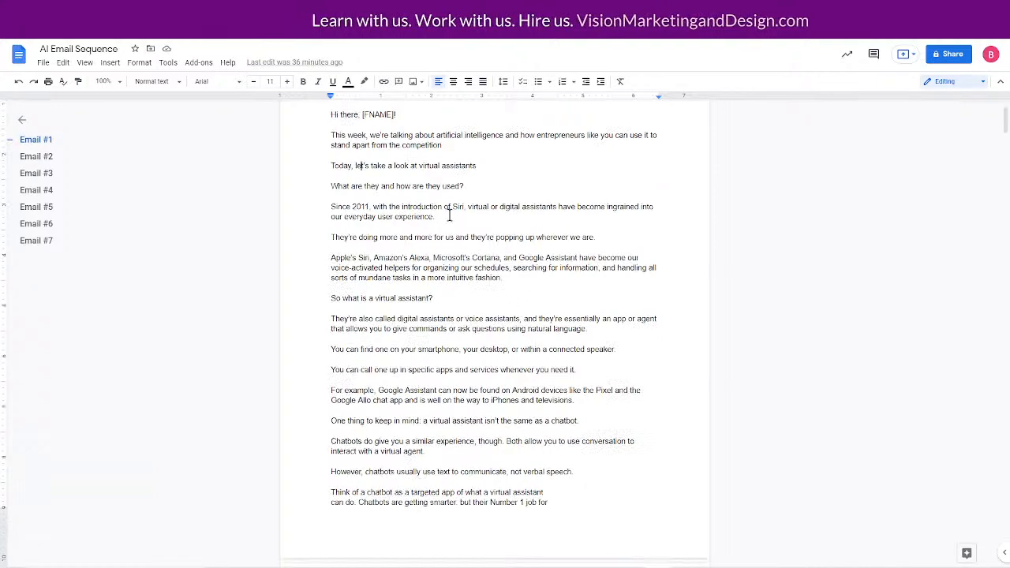
scroll(513, 332, "down", 5)
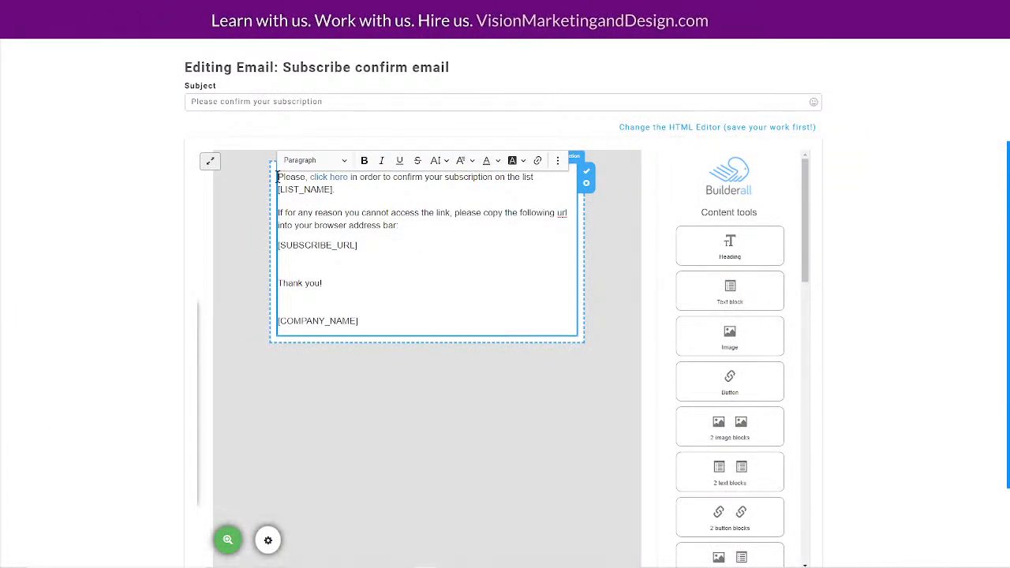
Switch back to the confirmation email and add "Hello" on its own line above the text, followed by a blank line
type("Hello")
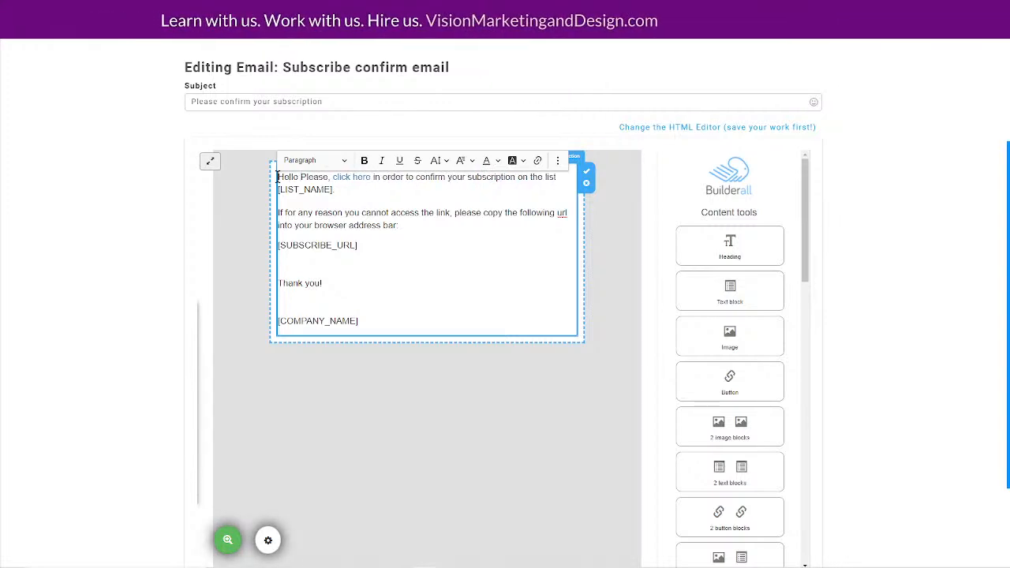
key("Return")
key("Return")
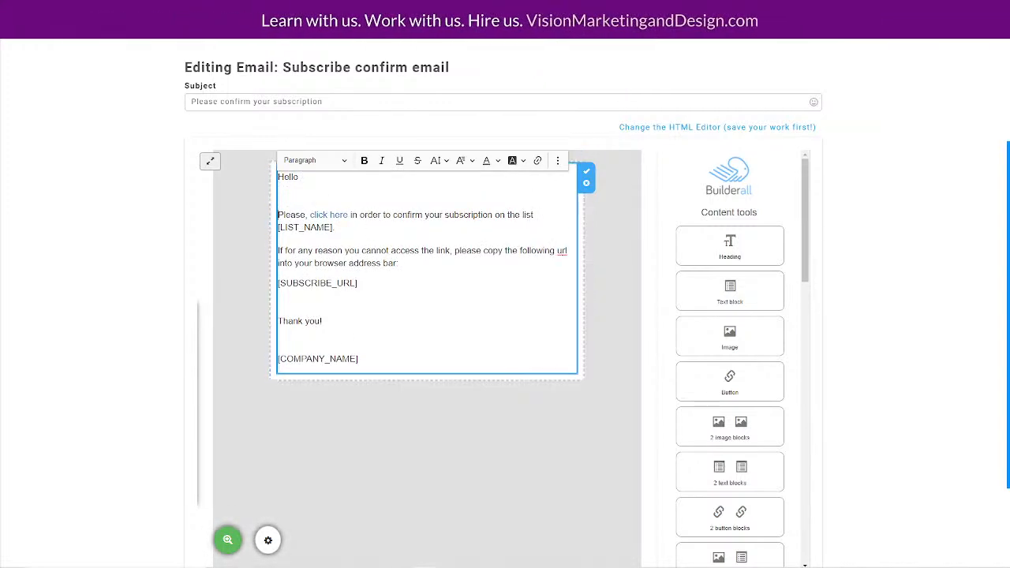
Open the confirmation email's list of available tags and examine which personalisation tags can be used
scroll(176, 397, "down", 3)
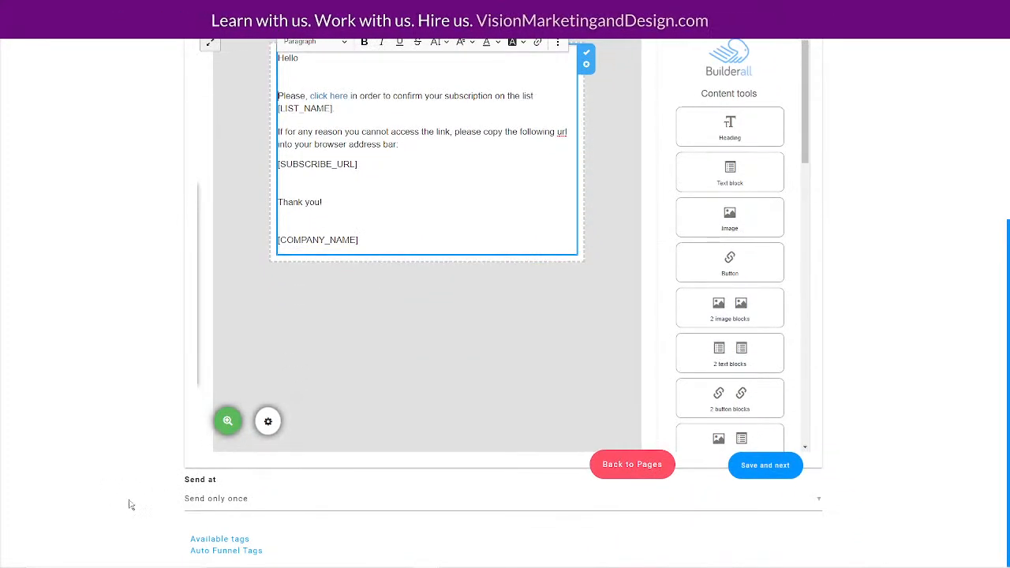
left_click(225, 538)
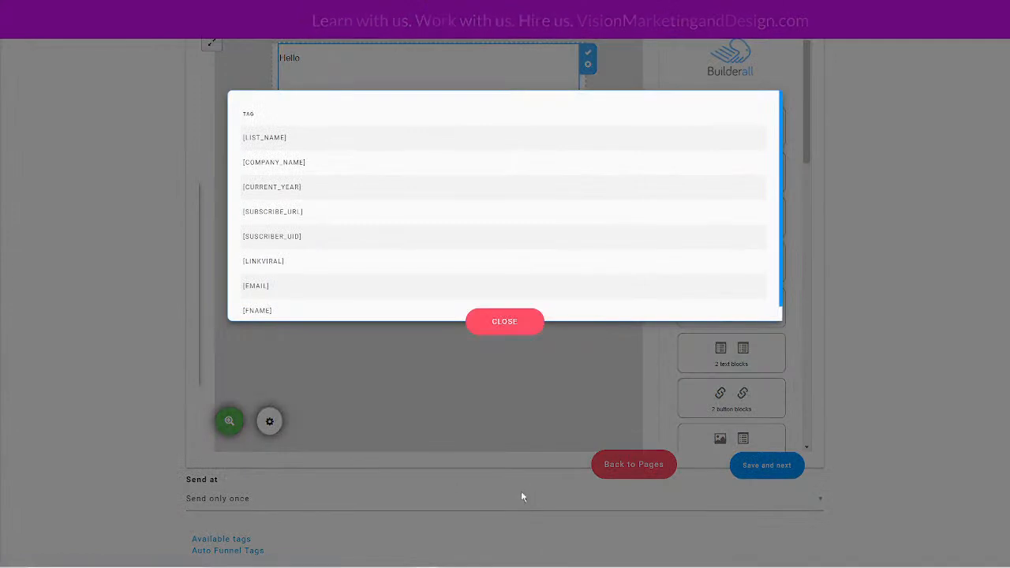
scroll(321, 245, "down", 1)
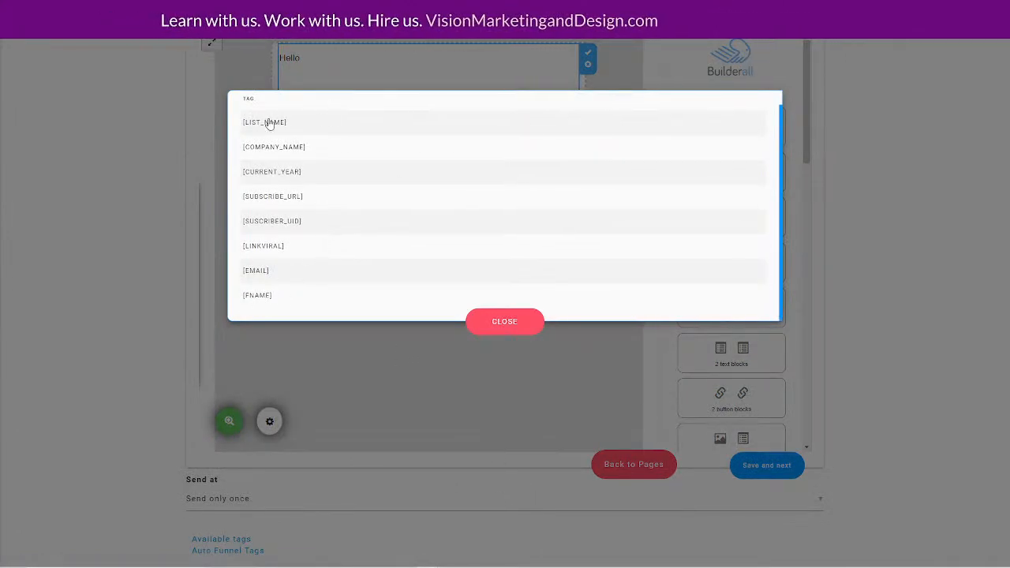
scroll(283, 160, "up", 1)
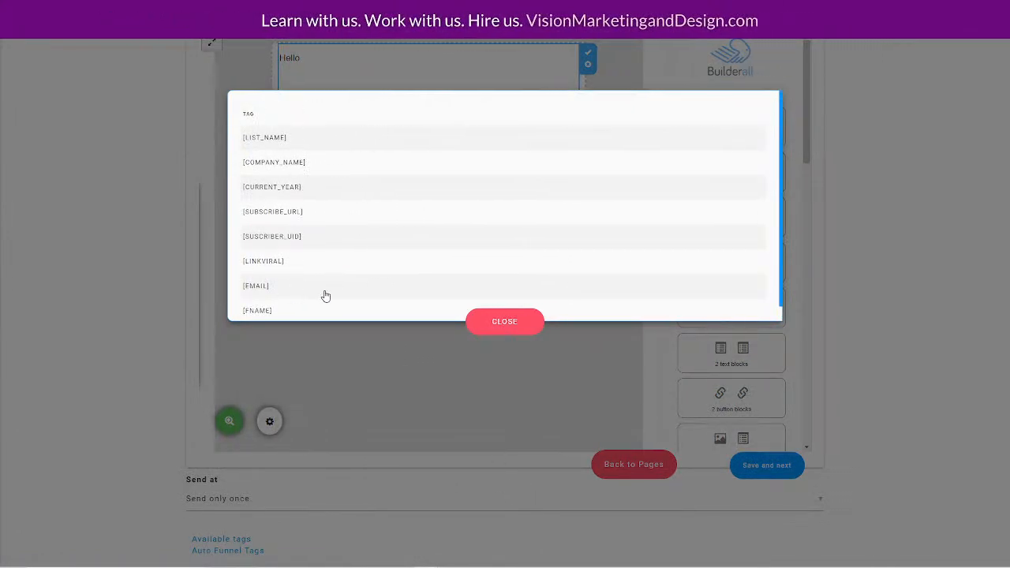
Copy the [FNAME] tag from the available tags list and close the list
mouse_move(246, 312)
left_mouse_down()
mouse_move(255, 298)
mouse_move(244, 302)
left_mouse_up()
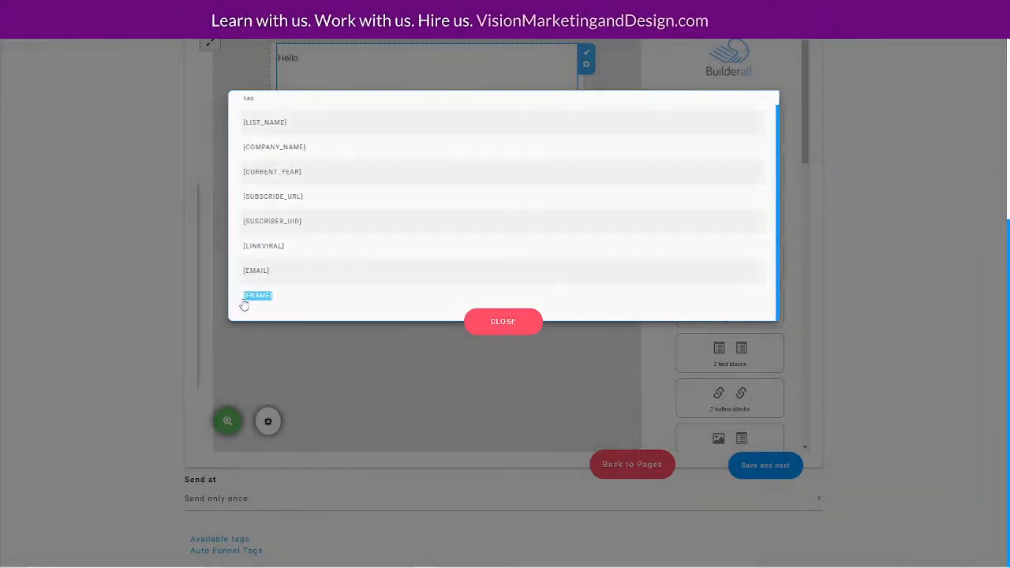
key("Escape")
left_click(238, 544)
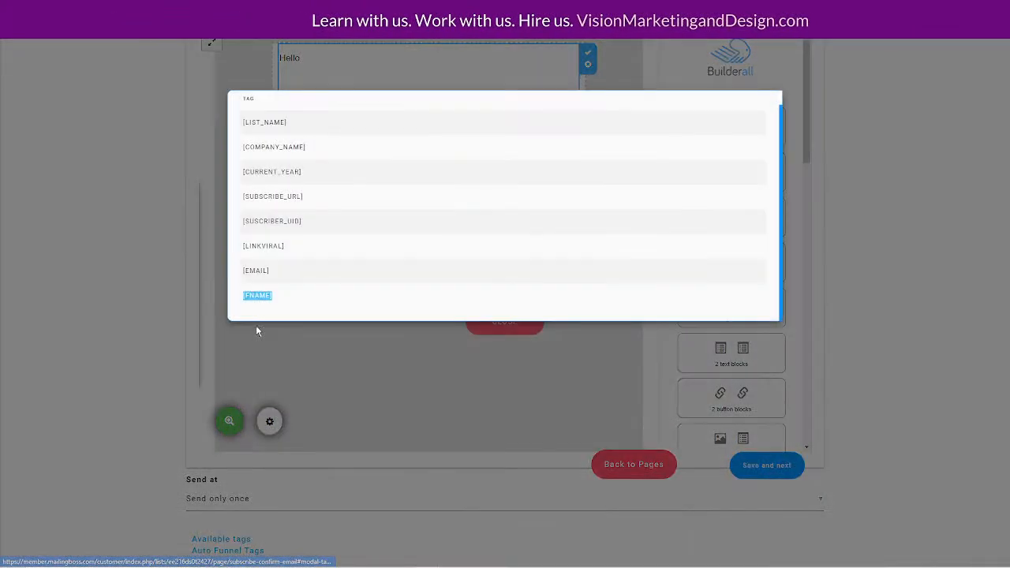
right_click(257, 297)
left_click(275, 303)
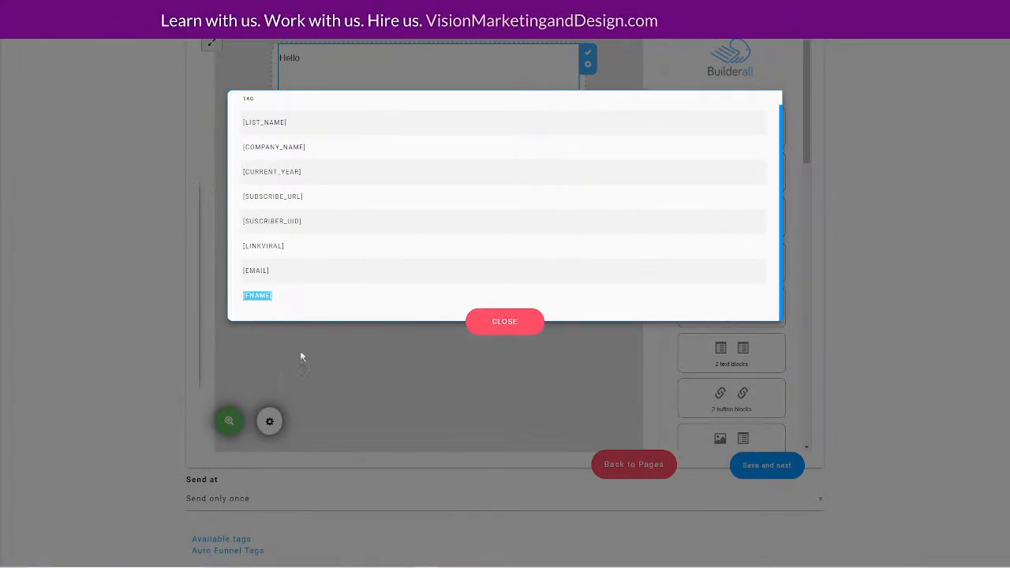
left_click(343, 335)
left_click(502, 323)
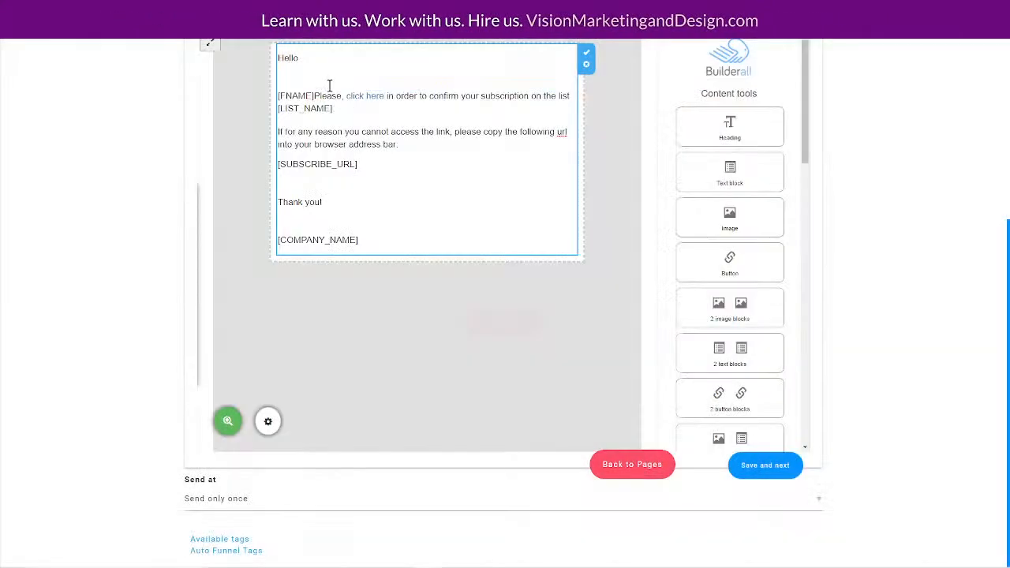
Insert the [FNAME] tag followed by a comma after "Hello" in the greeting line
left_click(304, 58)
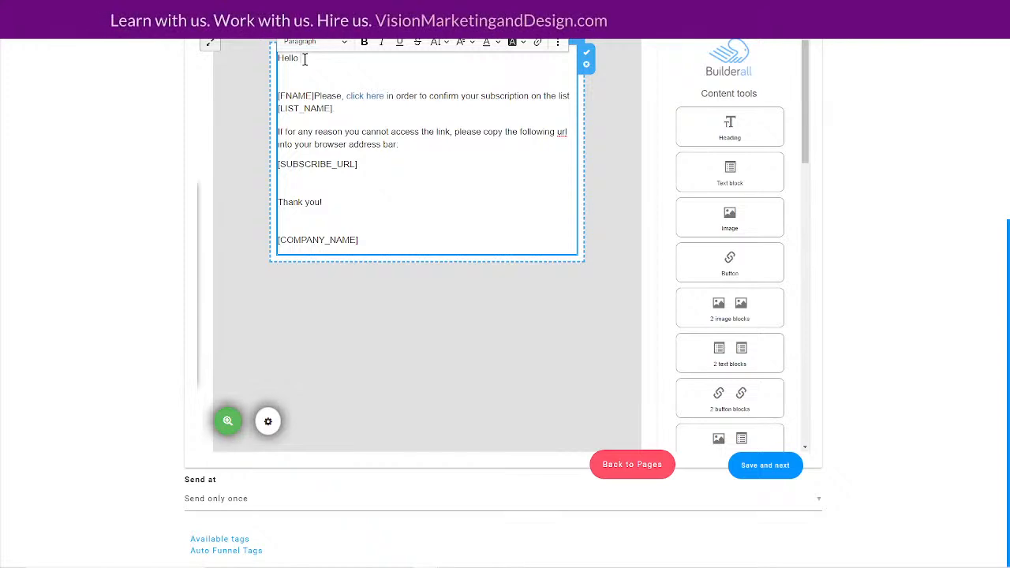
key("ctrl+v")
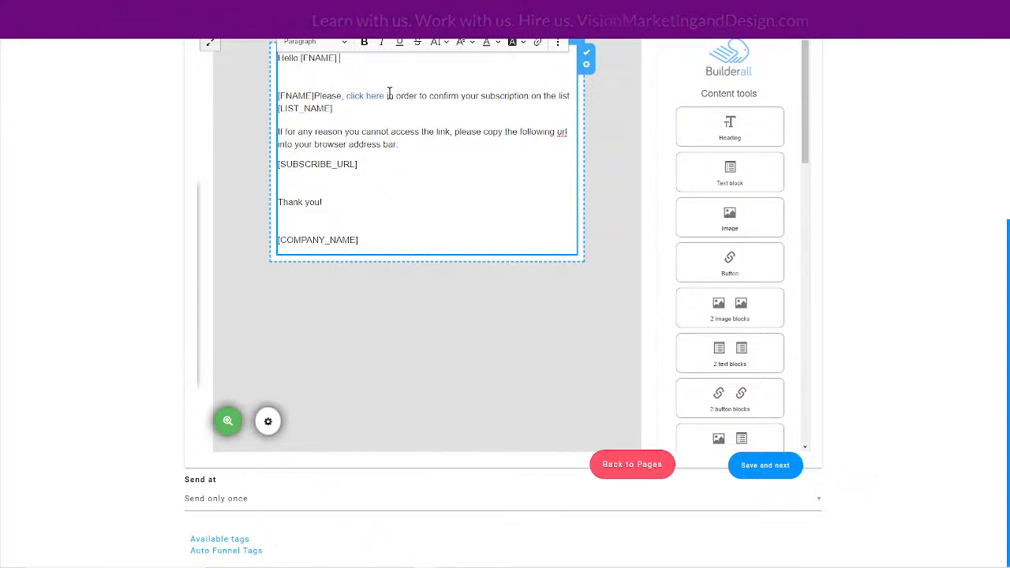
type(",")
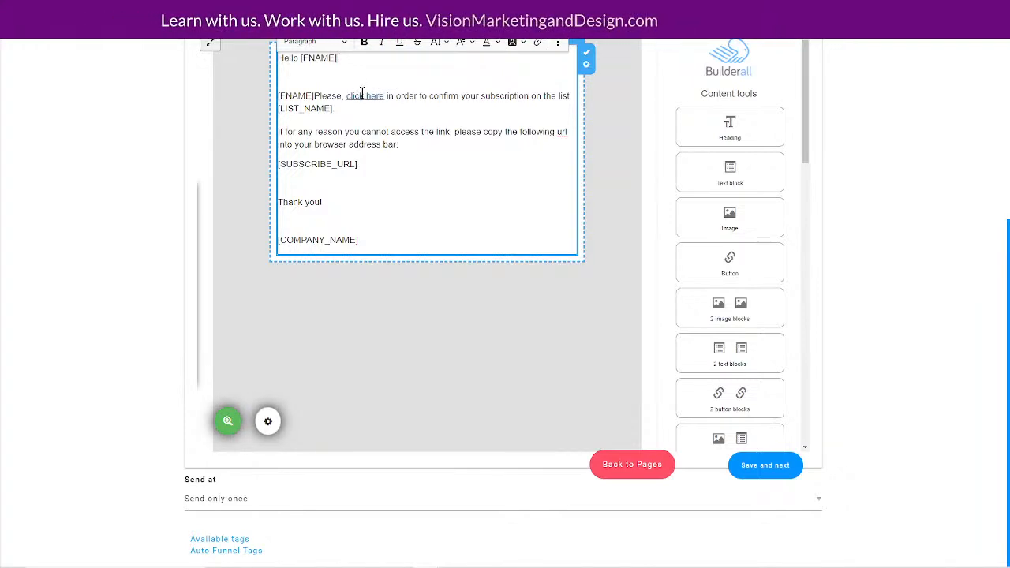
Remove the stray [FNAME] tag in front of "Please," in the confirmation paragraph
scroll(365, 120, "up", 1)
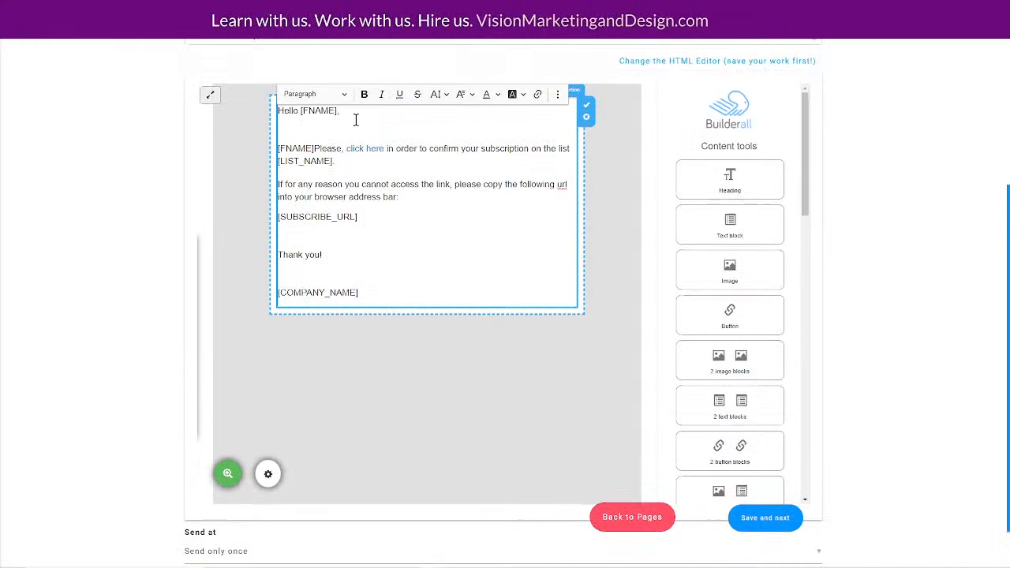
left_click(313, 150)
key("BackSpace")
key("BackSpace")
key("BackSpace")
key("BackSpace")
key("BackSpace")
key("BackSpace")
key("BackSpace")
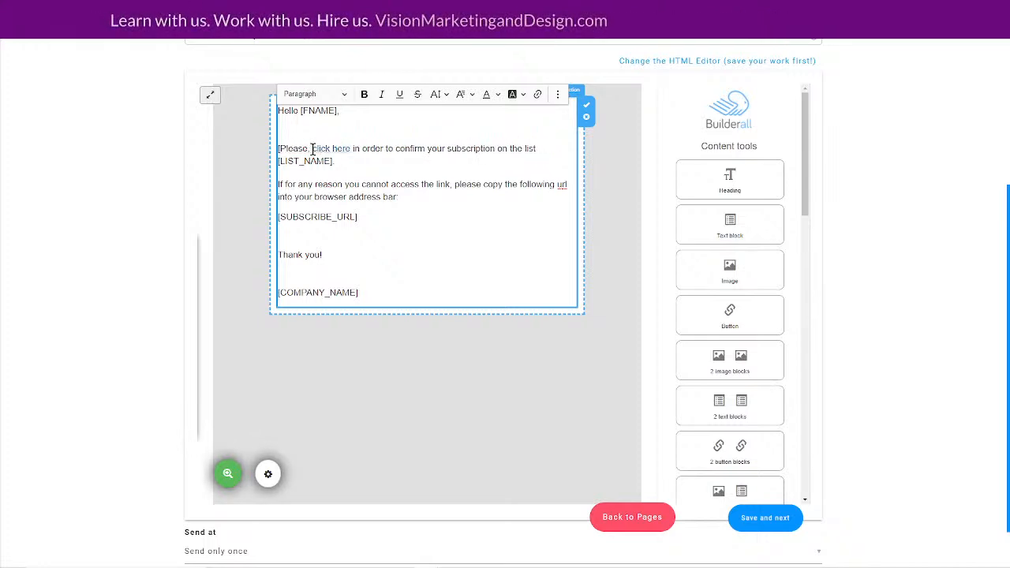
type(",")
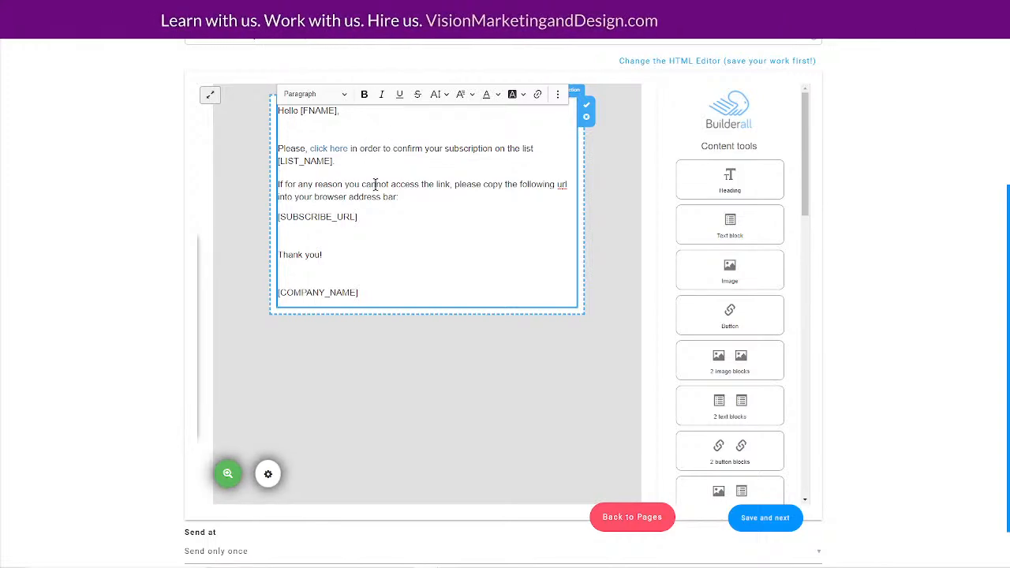
Add "Congratulations on your AI For Entrepreneurs Guide!" as its own paragraph above the "Please, click here" text
scroll(152, 280, "up", 3)
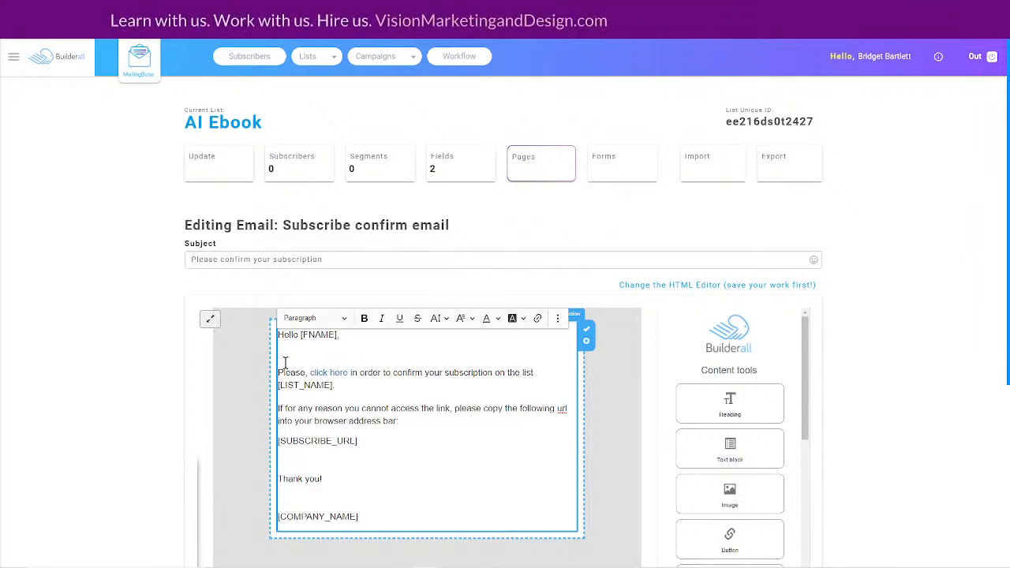
type("Congrayu")
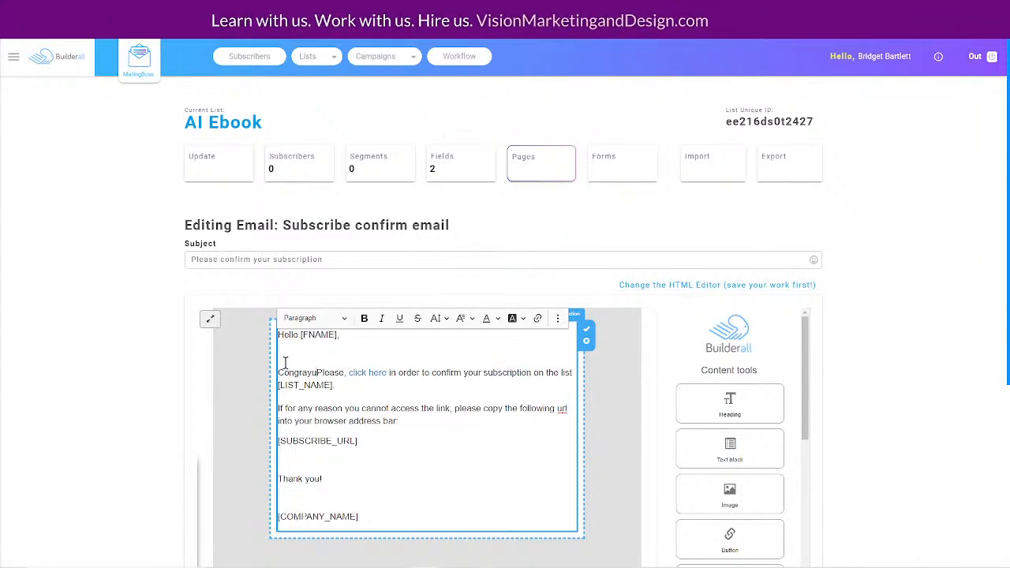
key("BackSpace")
key("BackSpace")
type("tulations o")
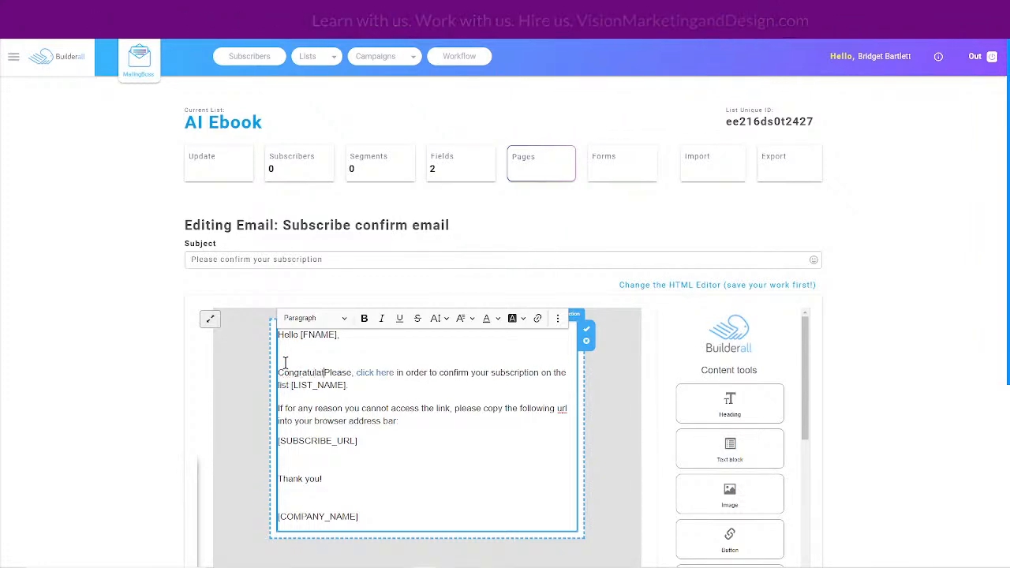
type("n ")
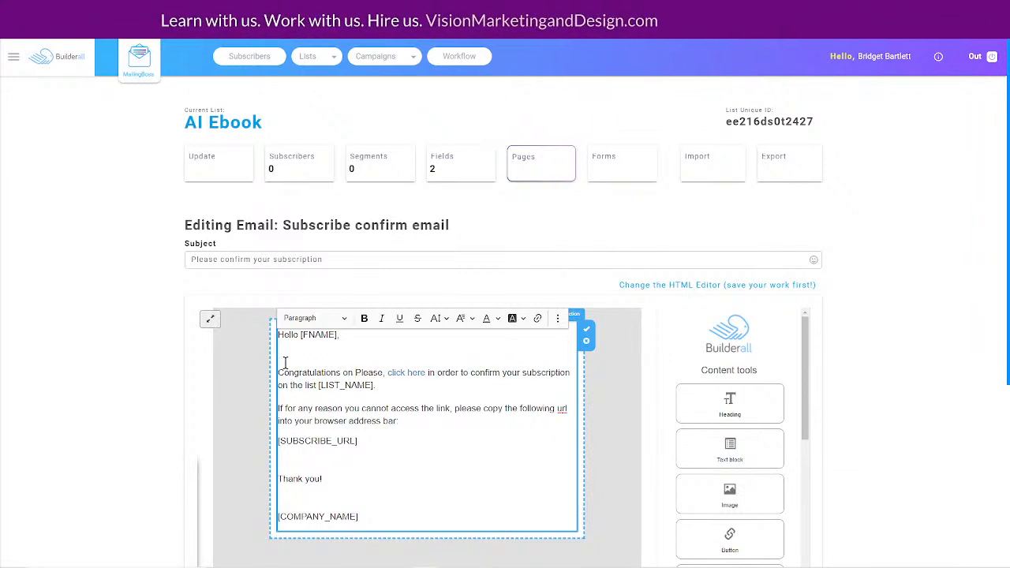
type("your ")
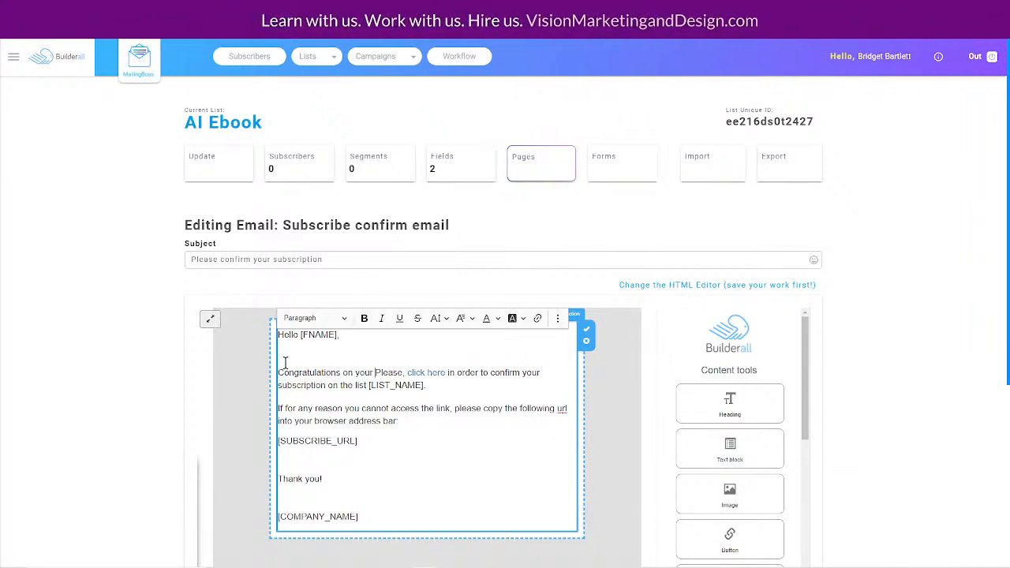
type("AI For E")
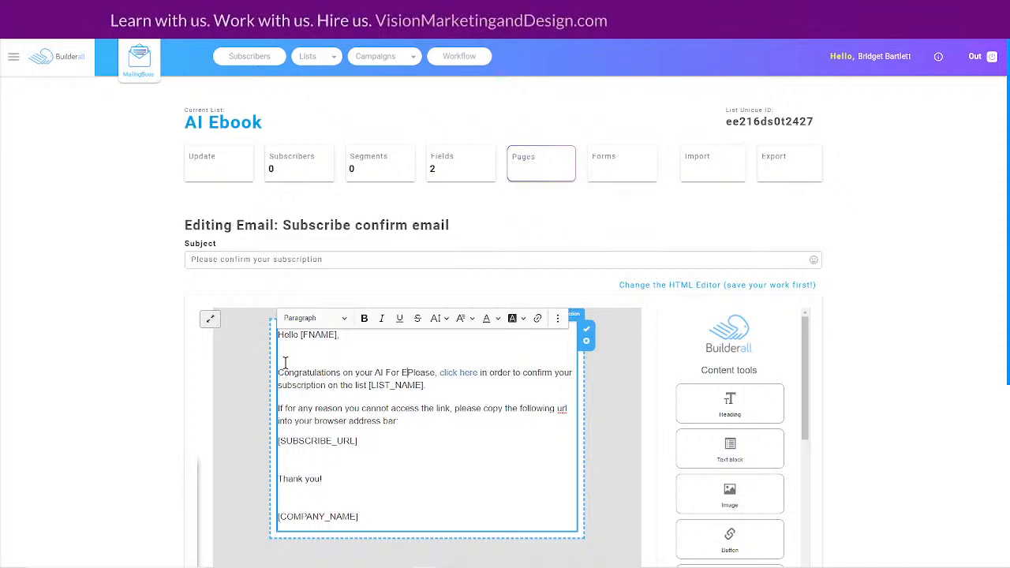
type("ntrep")
key("BackSpace")
key("BackSpace")
key("BackSpace")
key("BackSpace")
key("BackSpace")
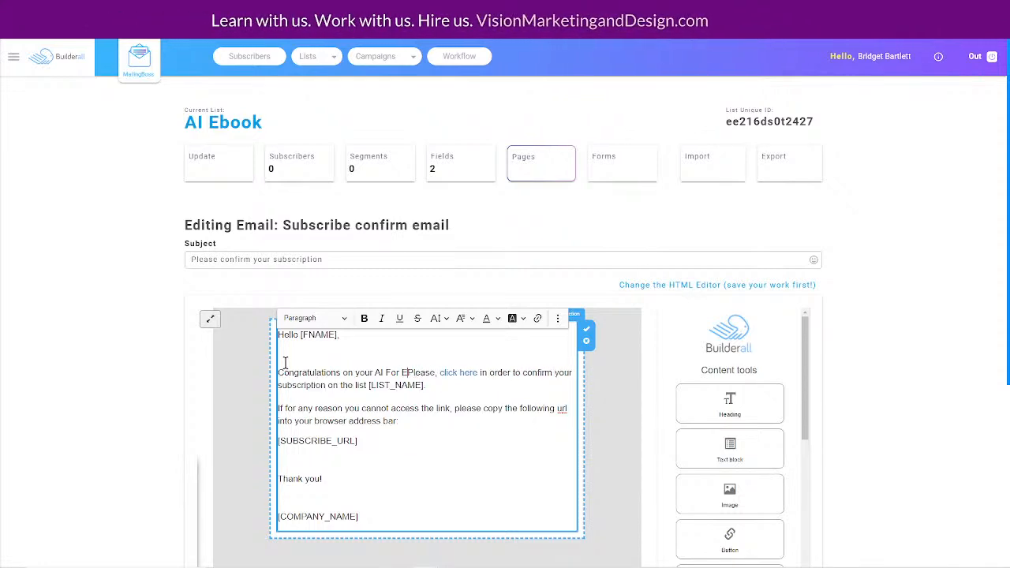
key("BackSpace")
type("Entrepreneu")
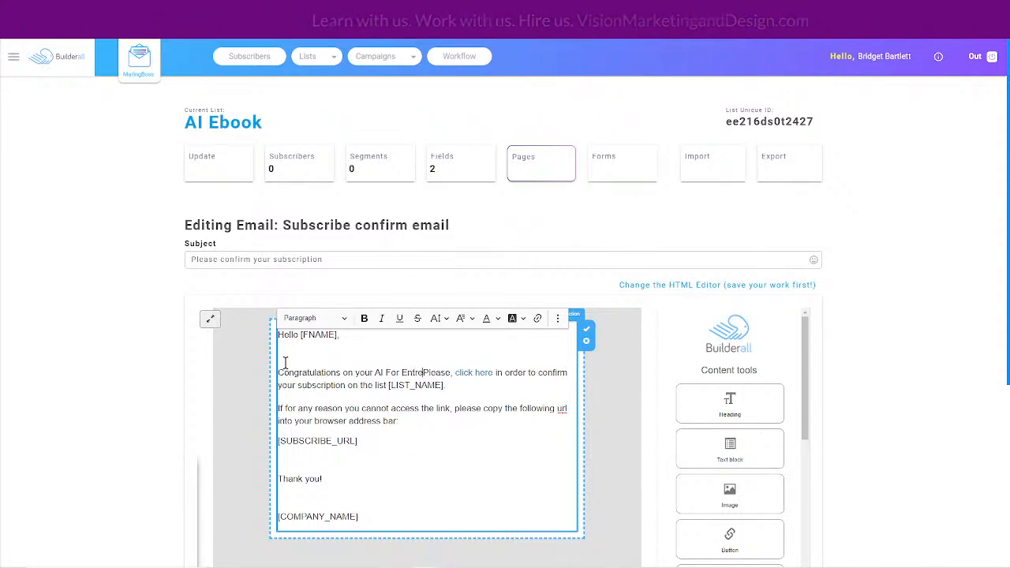
type("rs")
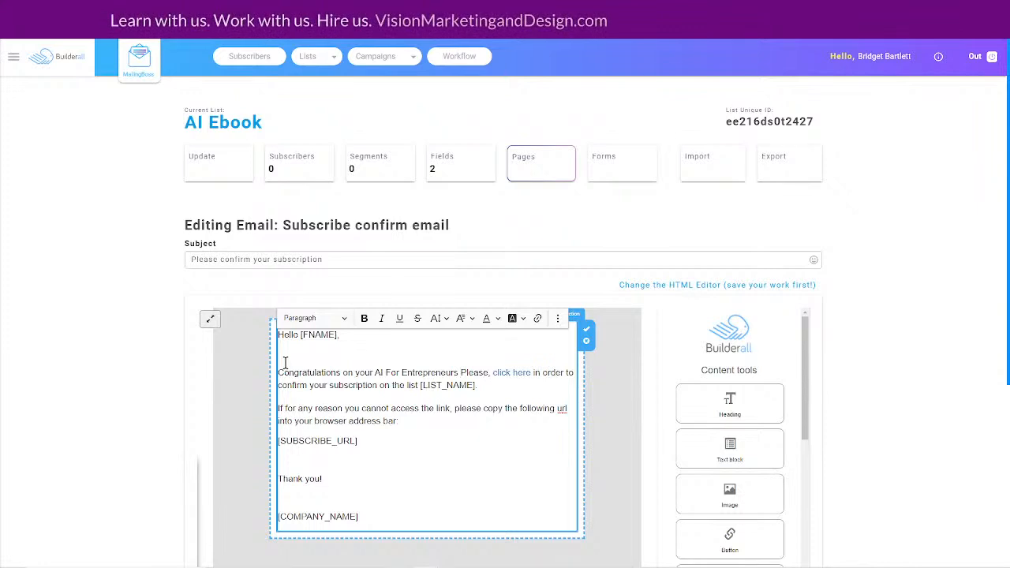
type(" Guide")
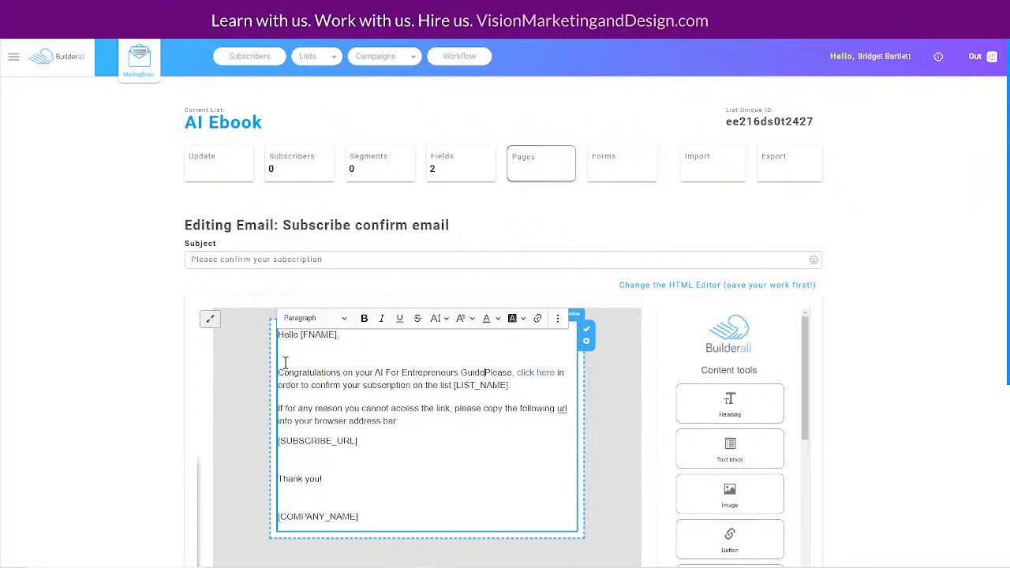
type("!")
key("Return")
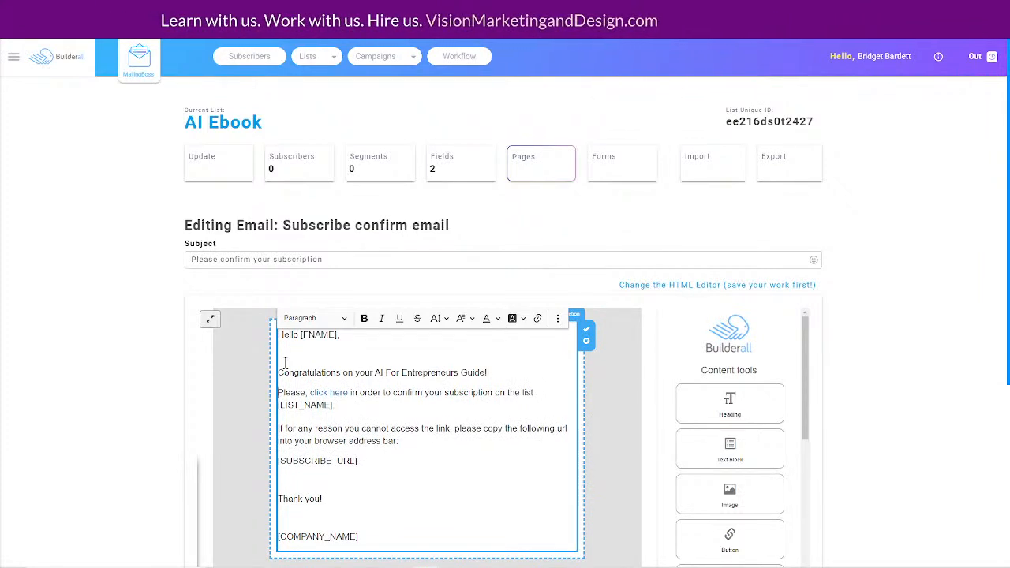
Add "AI is changing he landscape of business and marketing processes." as a separate paragraph below the congratulations line
type("AI is chang")
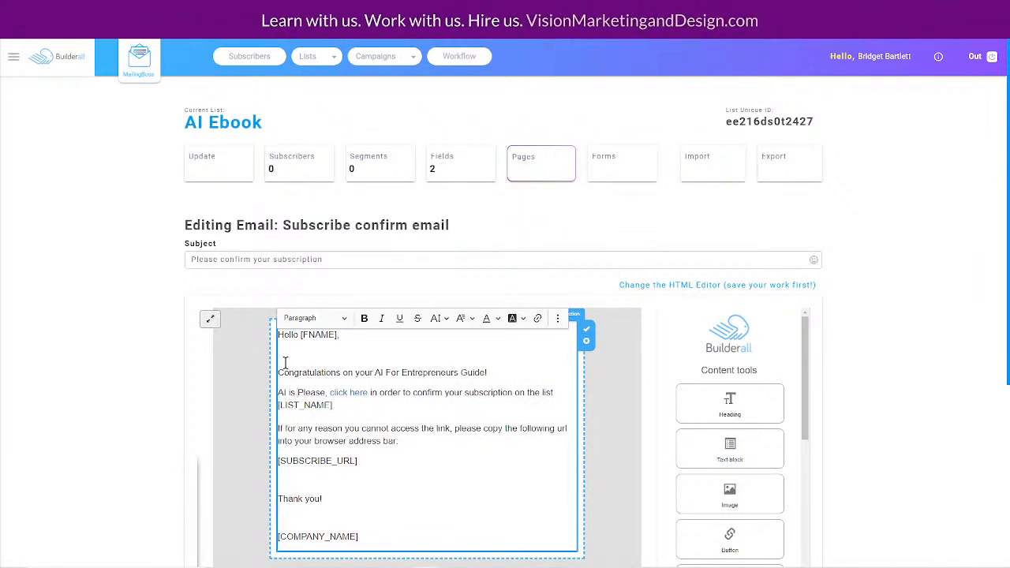
type("int he landsca")
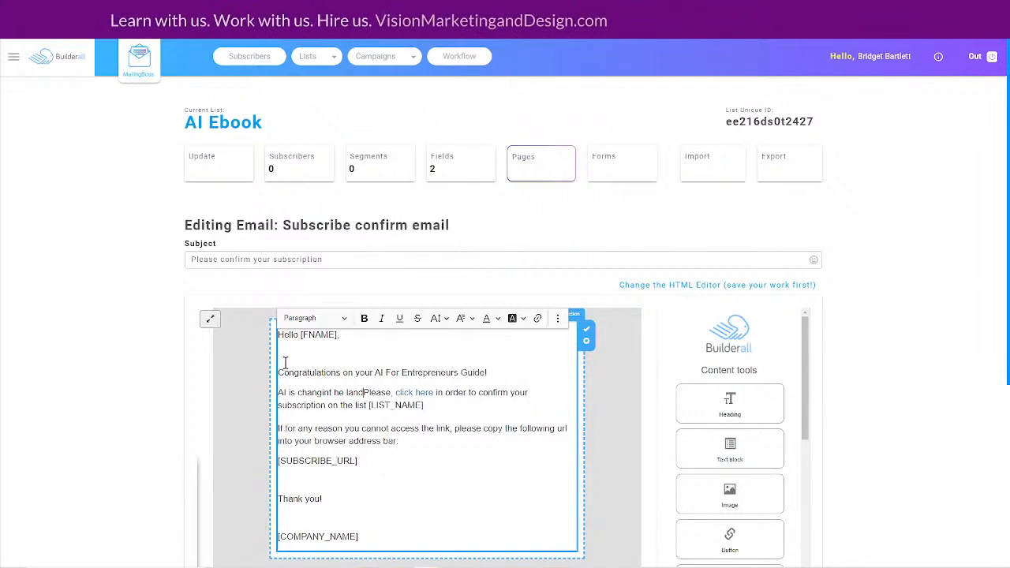
type("pe ")
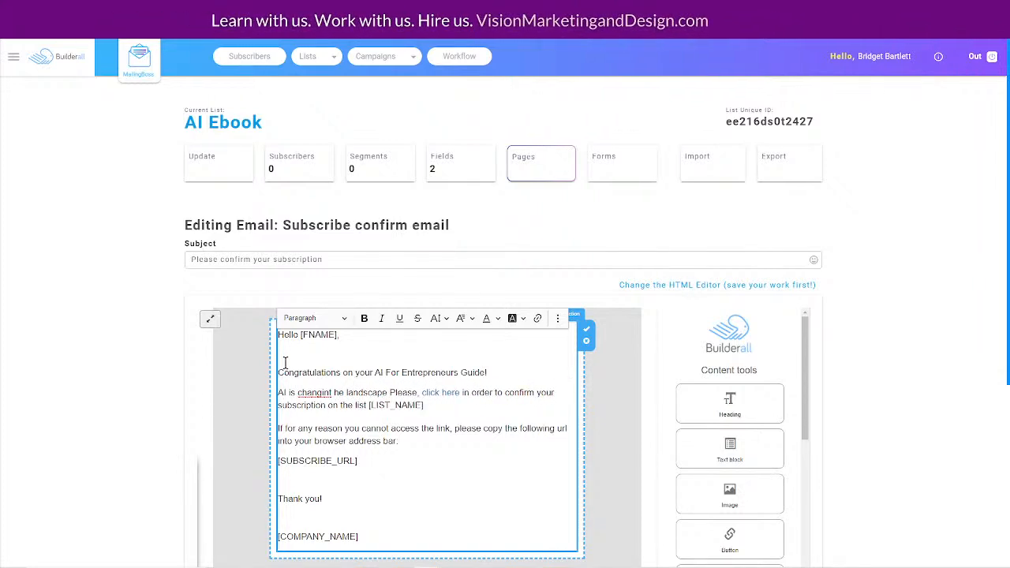
type("of business")
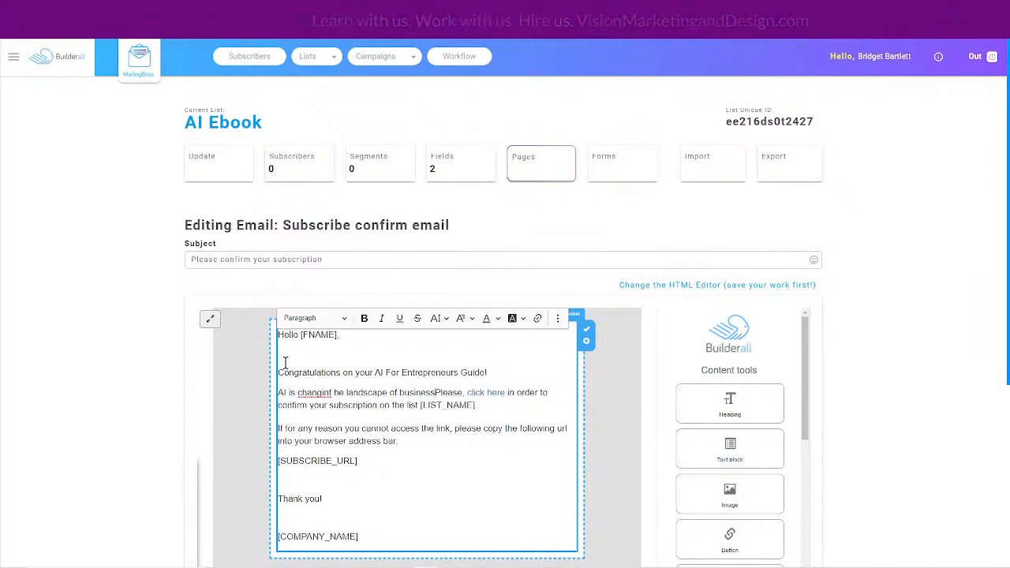
type(" and ")
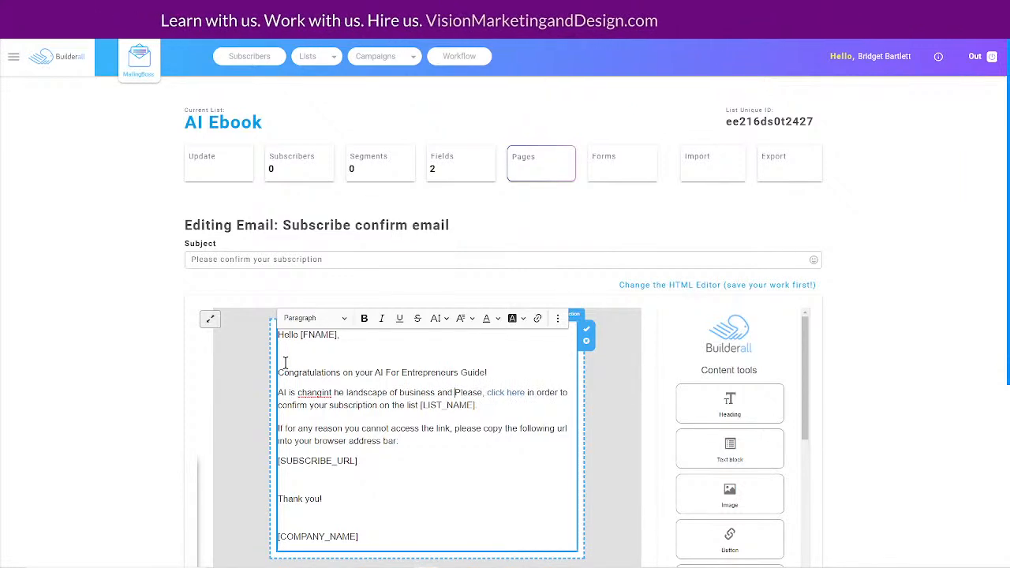
type("marketing p")
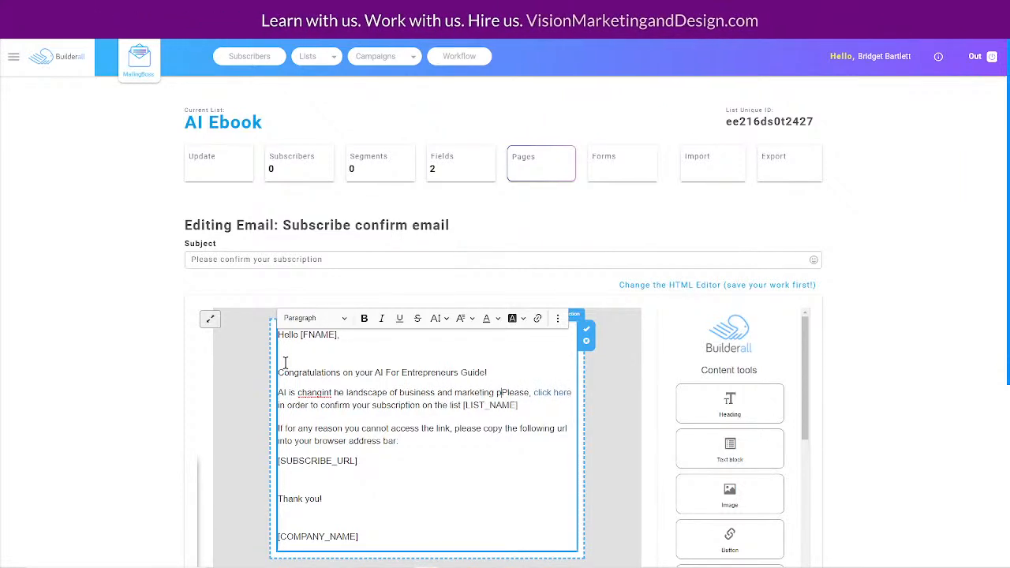
type("rocesses.")
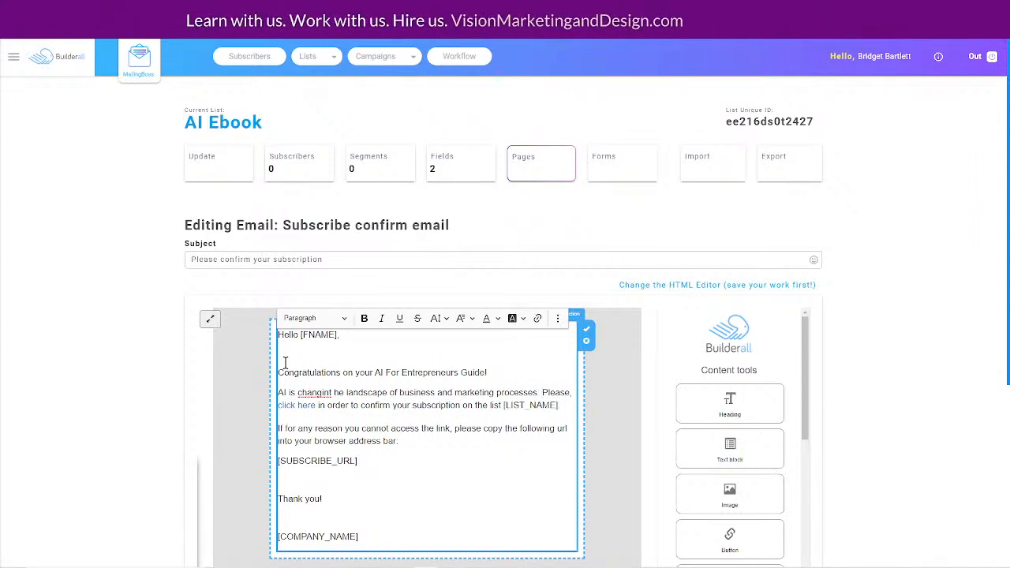
key("Return")
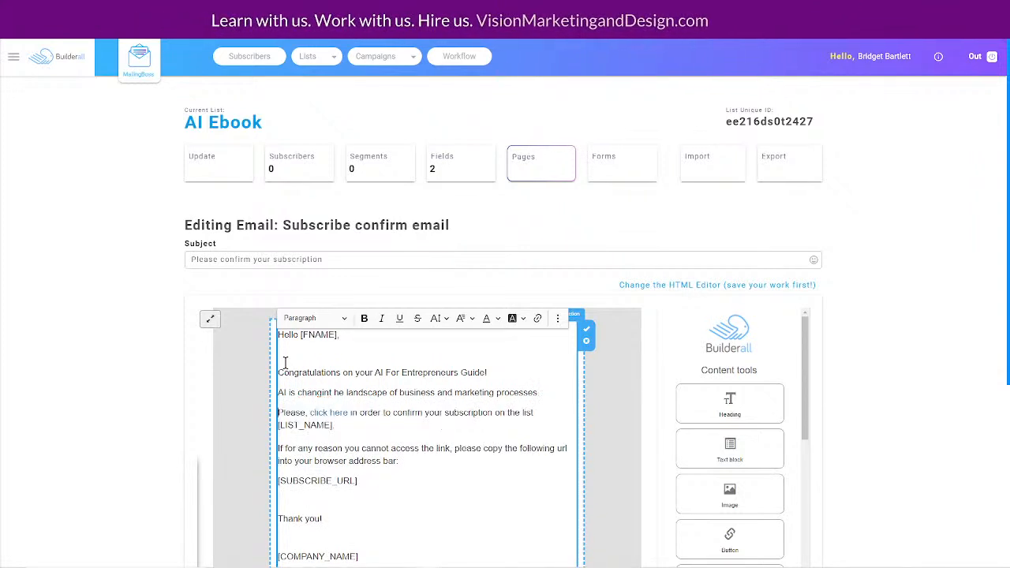
left_click(331, 397)
key("BackSpace")
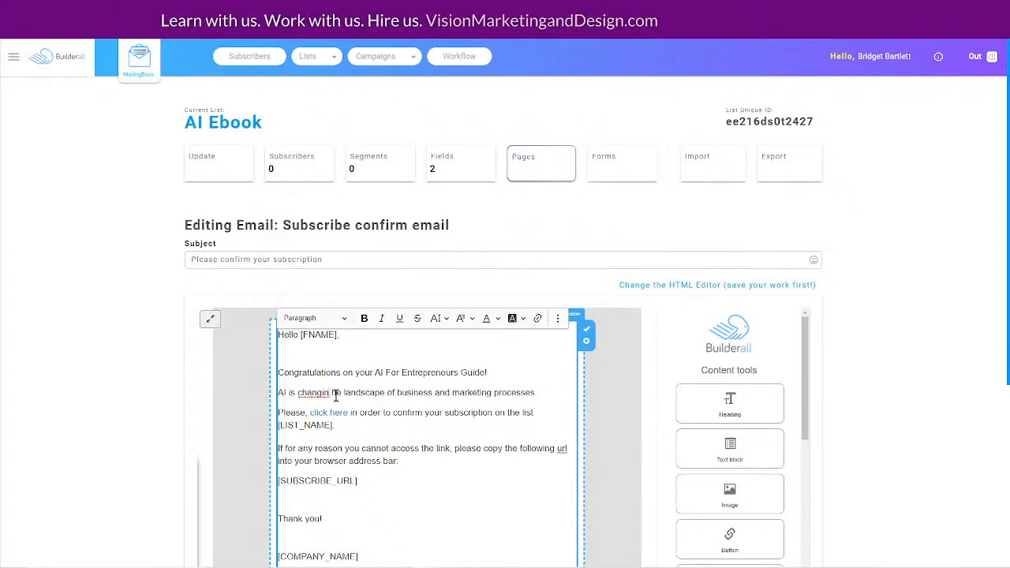
type("g")
Insert "Here is your guide" at the start of the paragraph containing the "click here" link
scroll(357, 323, "down", 1)
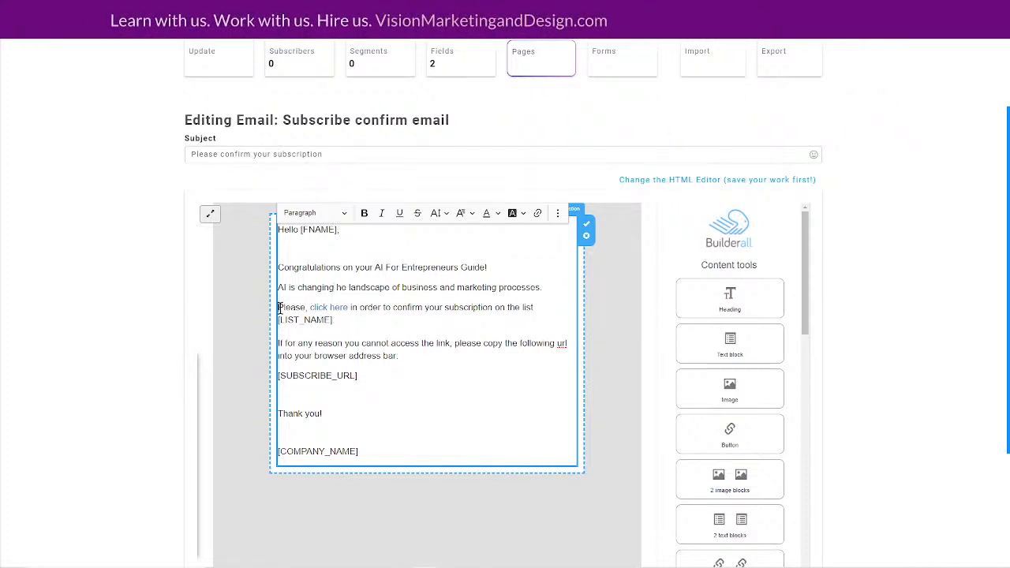
type("Here is your")
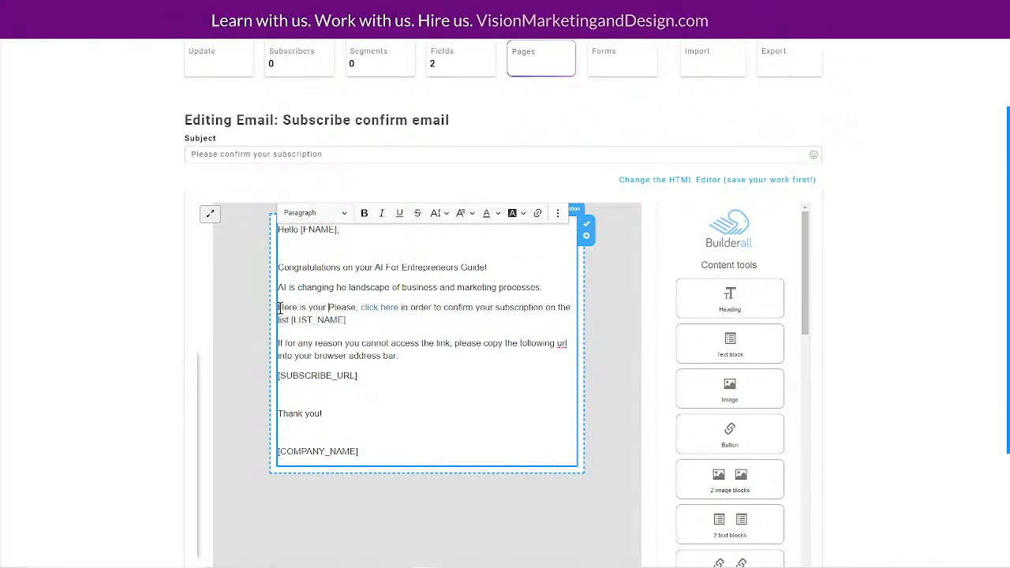
type(" guide")
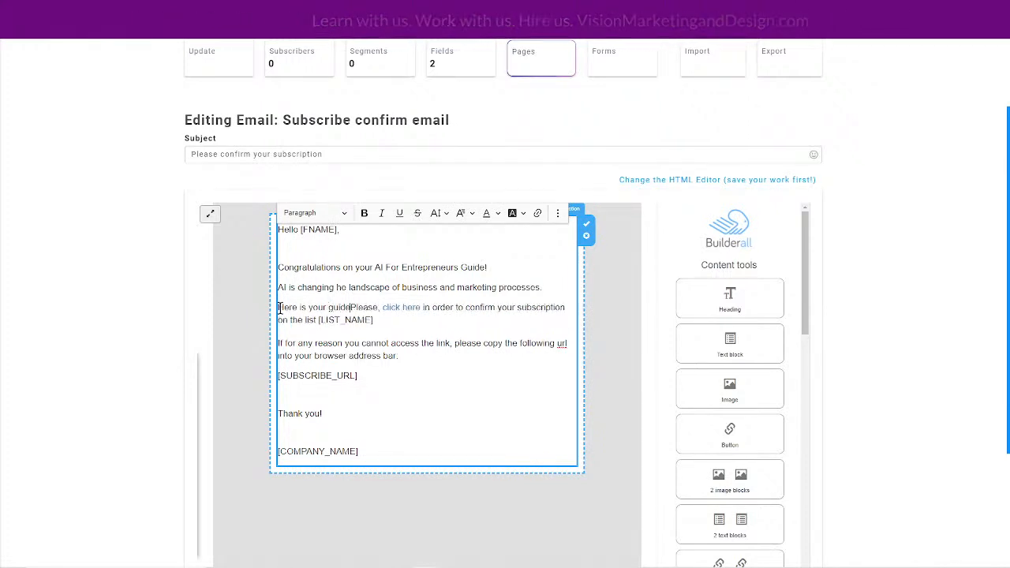
Delete all the text in front of the "click here" link and capitalise the link text as "Click here"
left_click(384, 308)
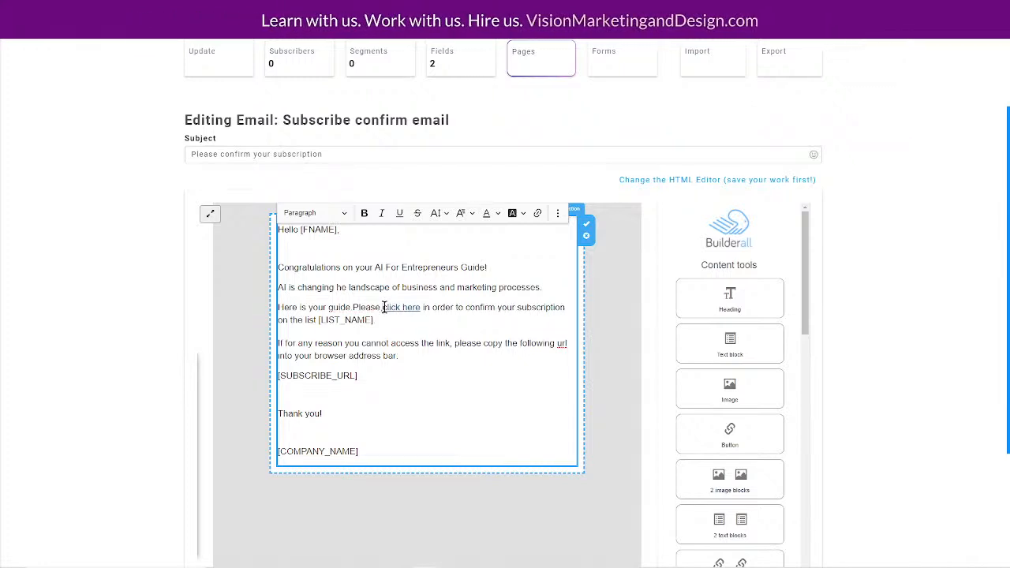
key("BackSpace")
key("BackSpace")
key("BackSpace")
key("BackSpace")
key("BackSpace")
key("BackSpace")
key("BackSpace")
key("BackSpace")
key("BackSpace")
key("BackSpace")
key("BackSpace")
key("BackSpace")
key("BackSpace")
key("BackSpace")
key("BackSpace")
key("BackSpace")
key("BackSpace")
key("BackSpace")
key("BackSpace")
key("BackSpace")
key("BackSpace")
key("BackSpace")
key("BackSpace")
key("BackSpace")
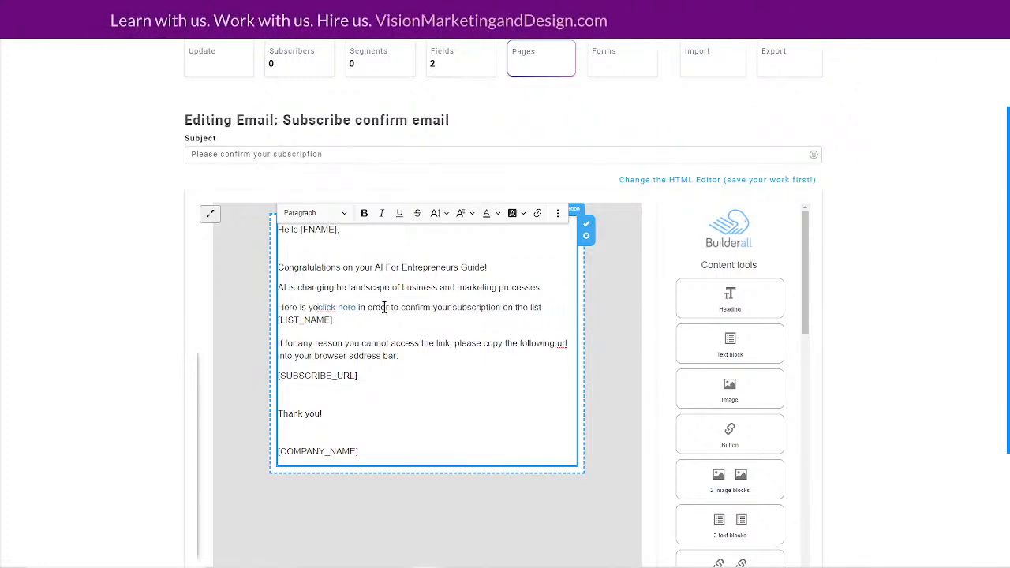
key("BackSpace")
key("BackSpace")
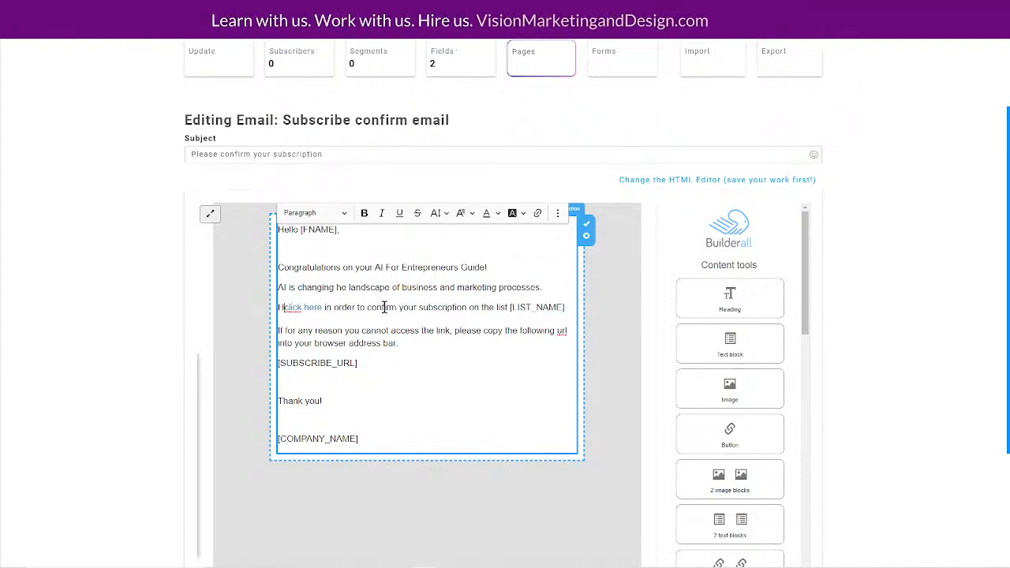
key("Right")
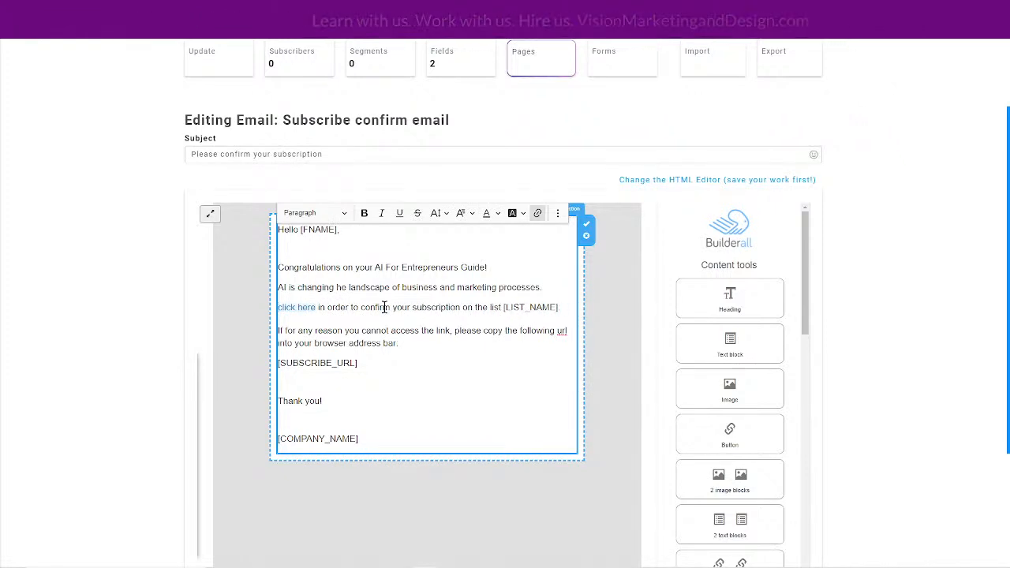
type("C")
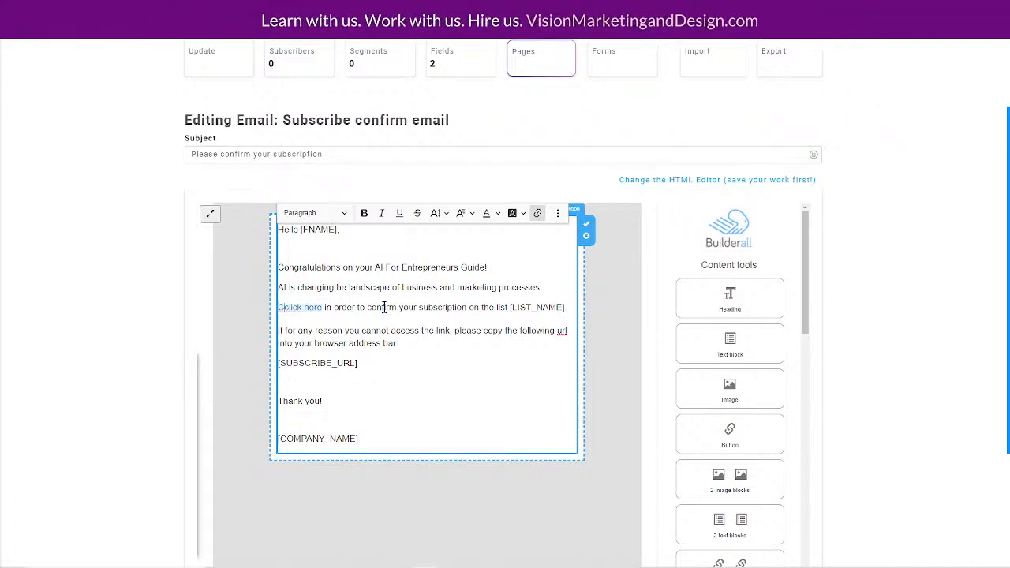
key("Delete")
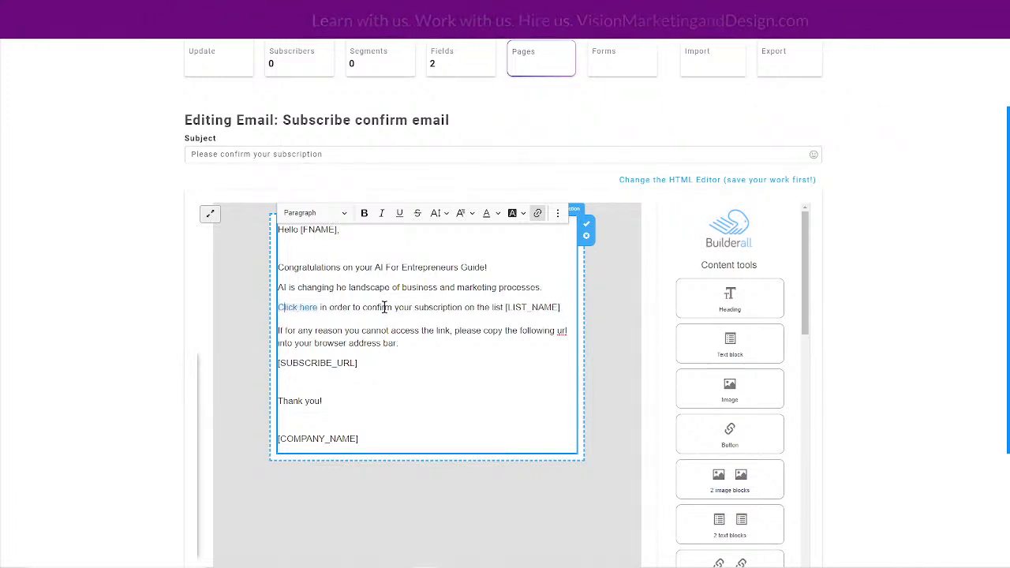
Add "to get your guide" directly after the "Click here" link
left_click(320, 307)
type("to get your ")
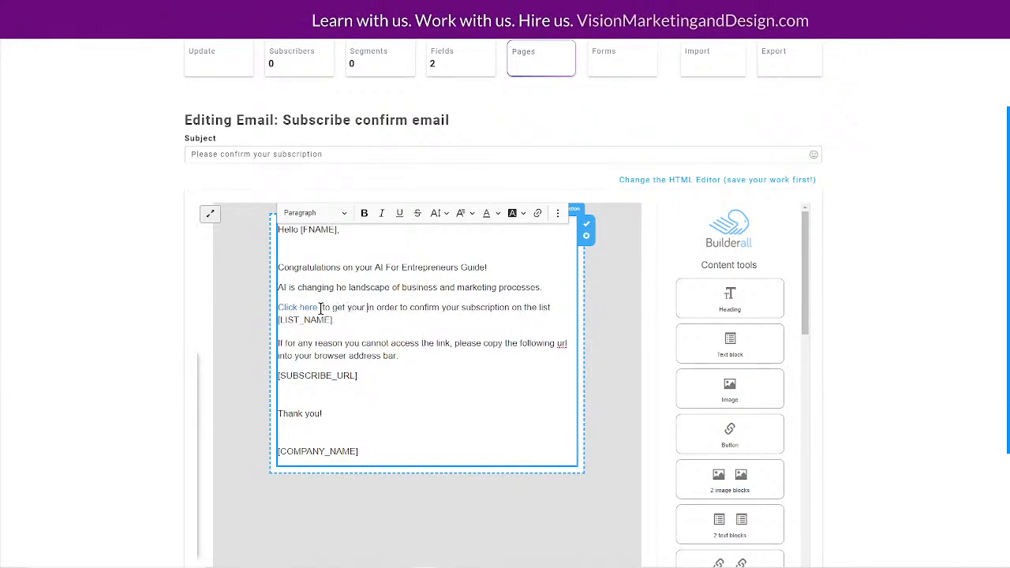
type("guide")
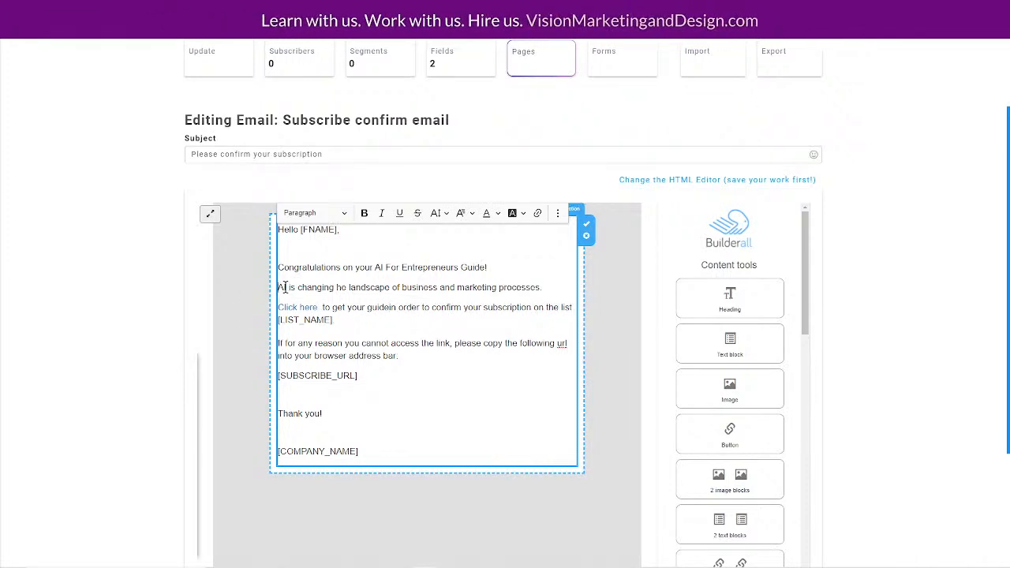
Move the sentence "AI is changing he landscape of business and marketing processes." over everything following "to get your", and remove the extra space after the link
left_click_drag(285, 287, 555, 288)
key("ctrl+c")
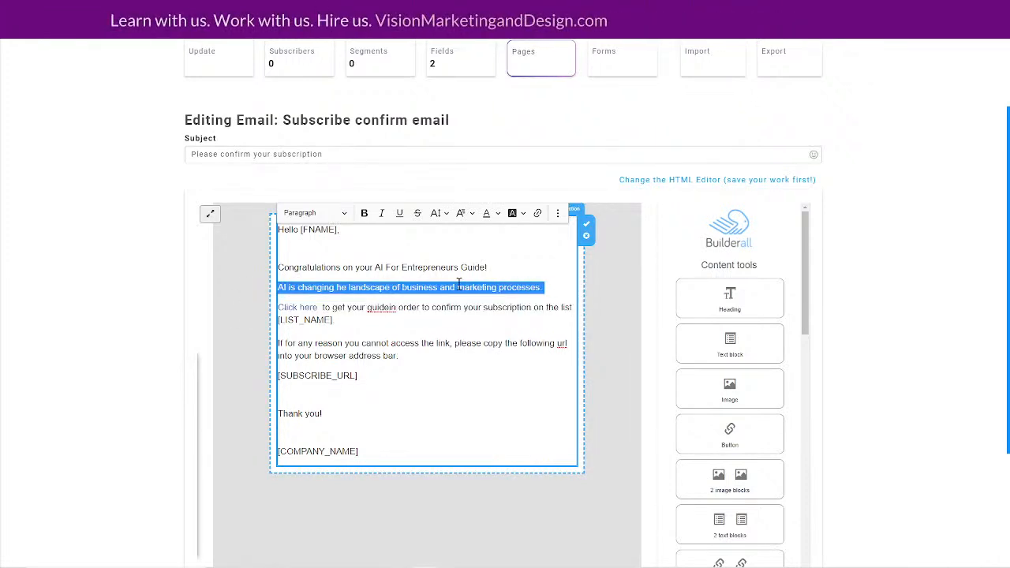
key("BackSpace")
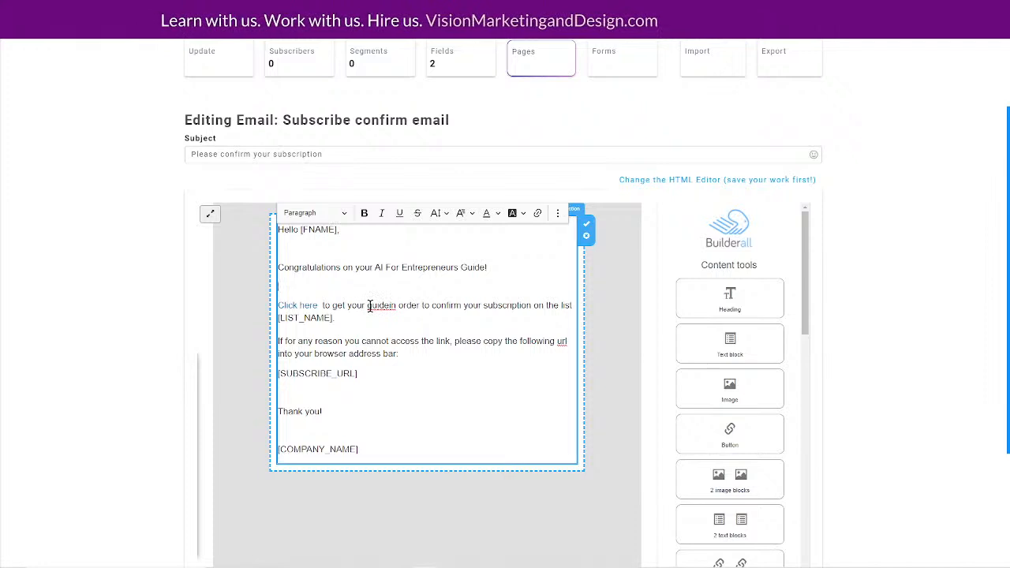
left_click_drag(368, 306, 434, 325)
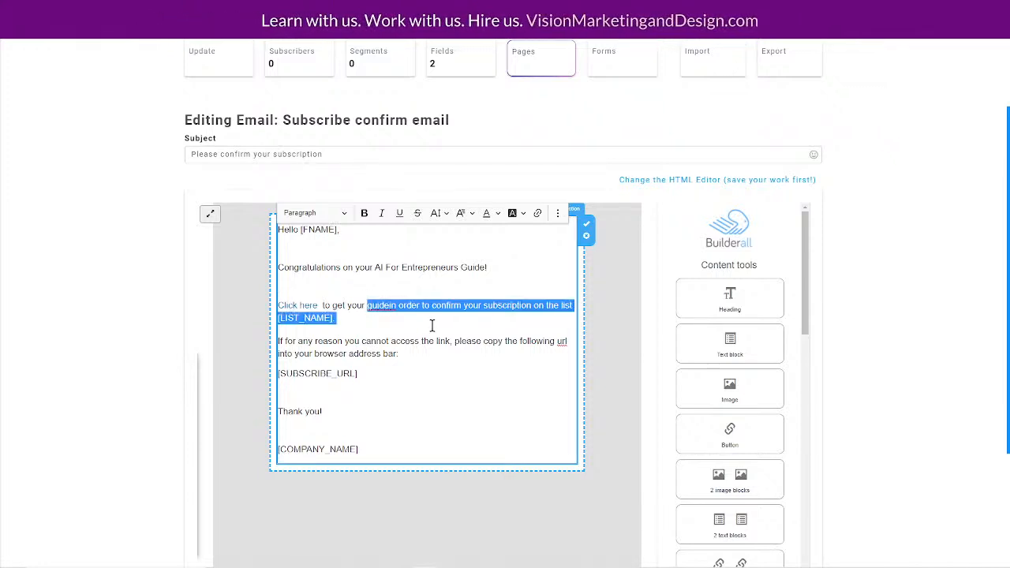
key("ctrl+v")
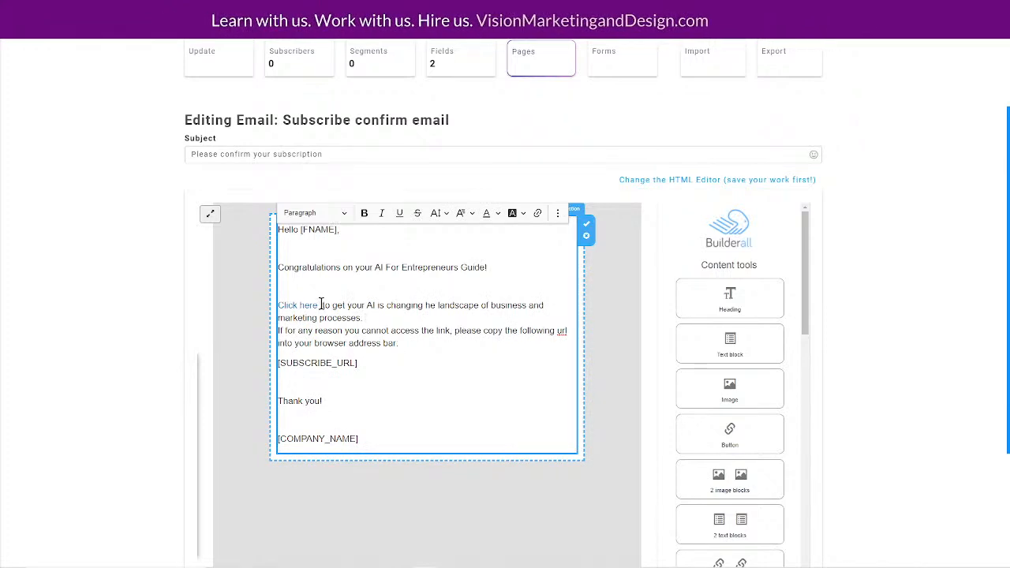
key("BackSpace")
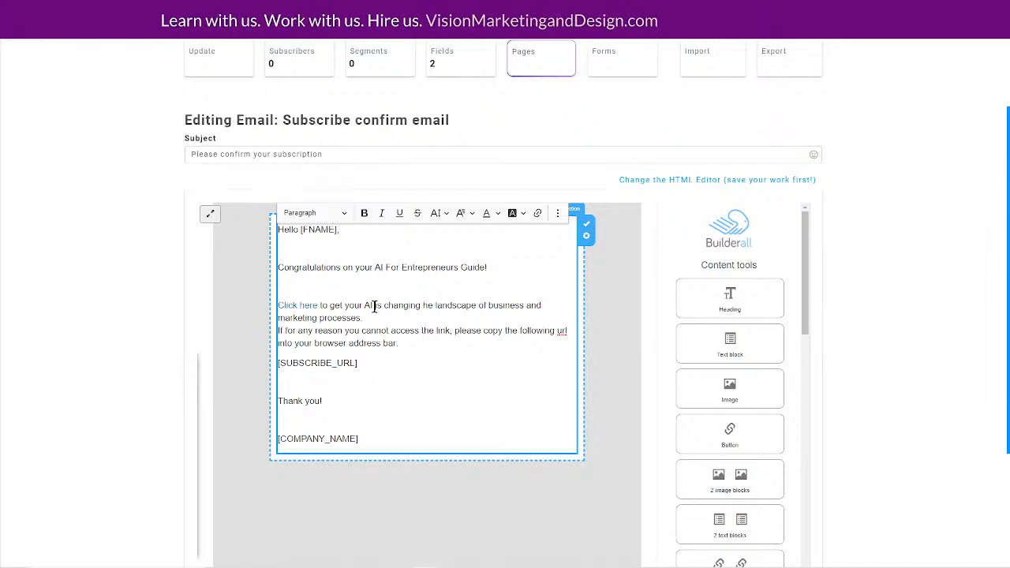
type("For En")
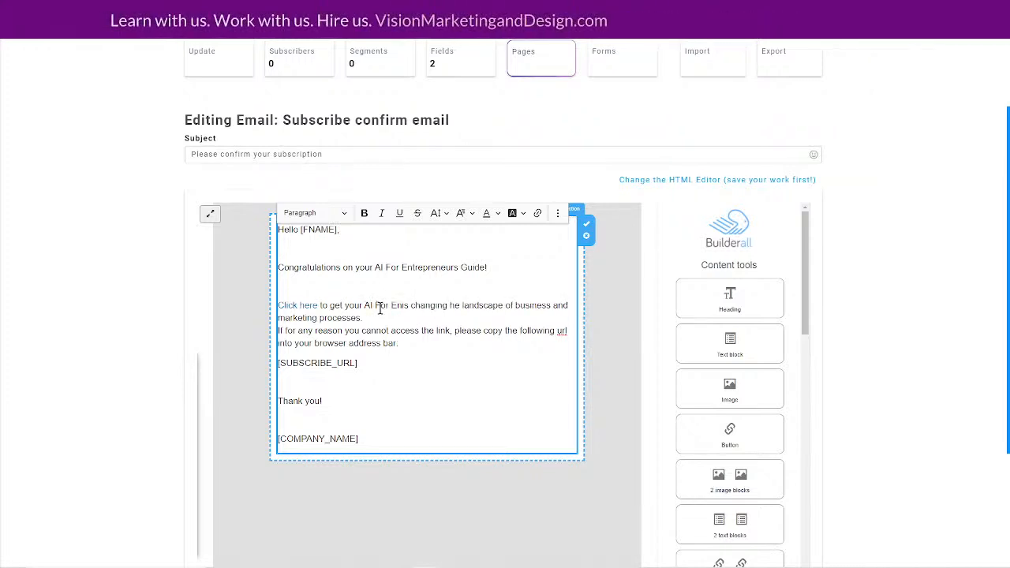
key("BackSpace")
key("BackSpace")
key("BackSpace")
key("BackSpace")
key("BackSpace")
key("BackSpace")
Reword the text after "Click here to get your" so it continues "guide and discover how AI is changing he landscape"
key("BackSpace")
key("BackSpace")
key("BackSpace")
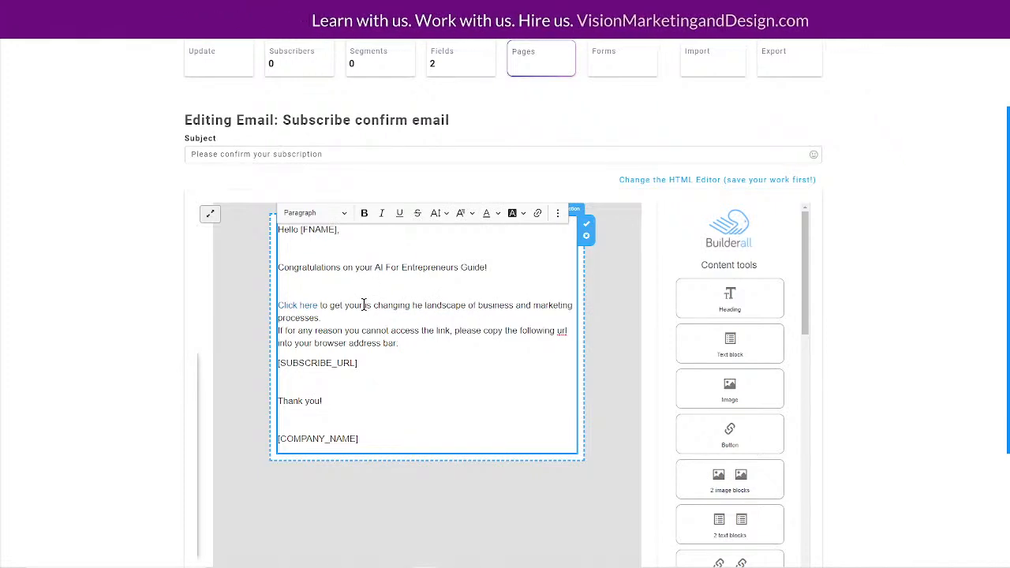
type("guide and ")
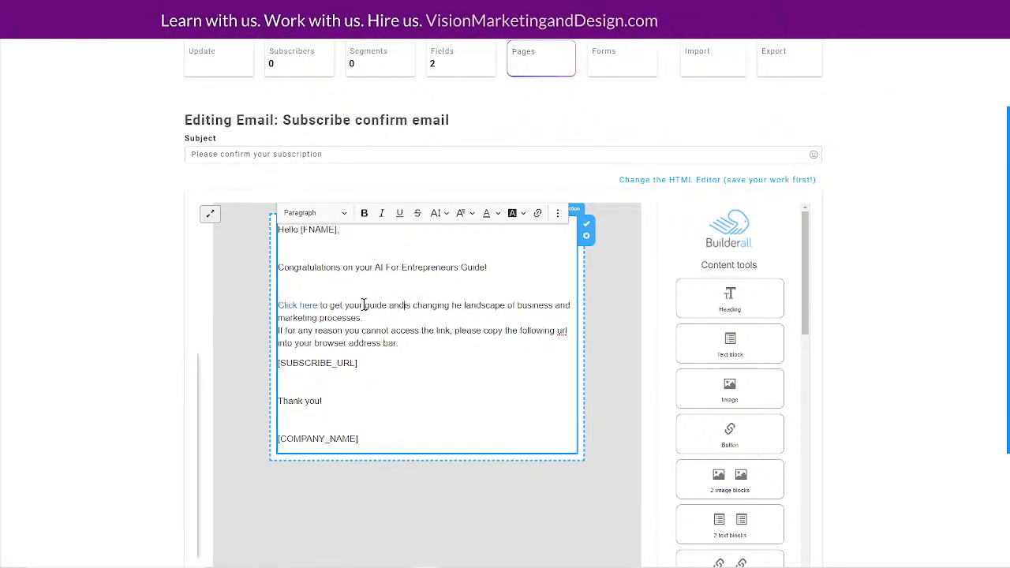
type("discover")
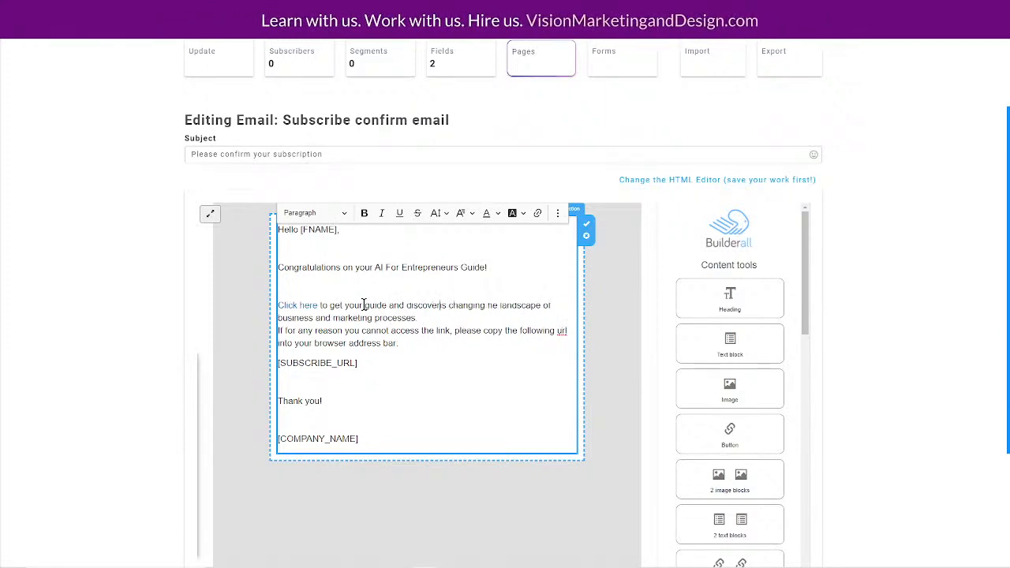
type(" how ")
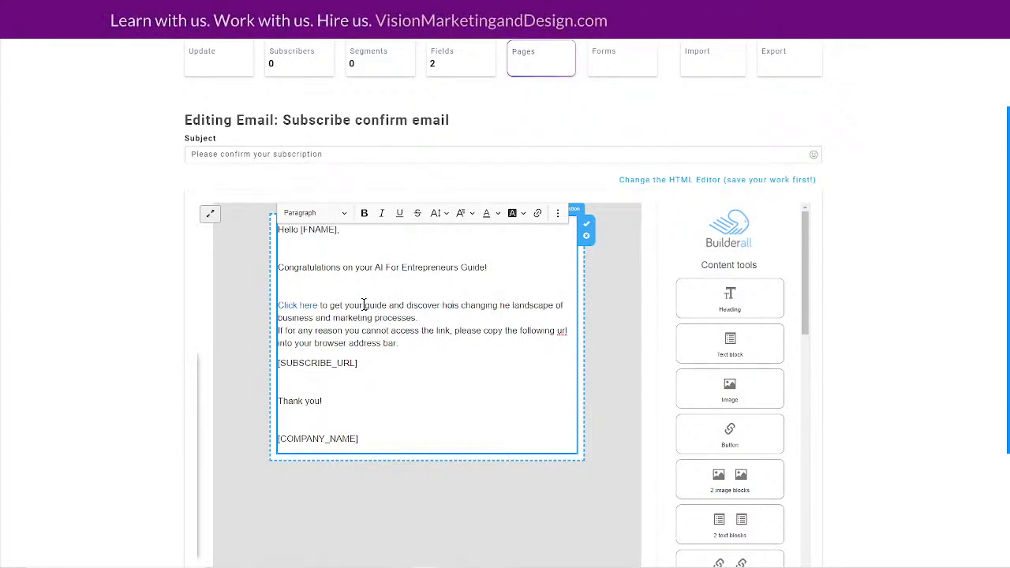
type("AI")
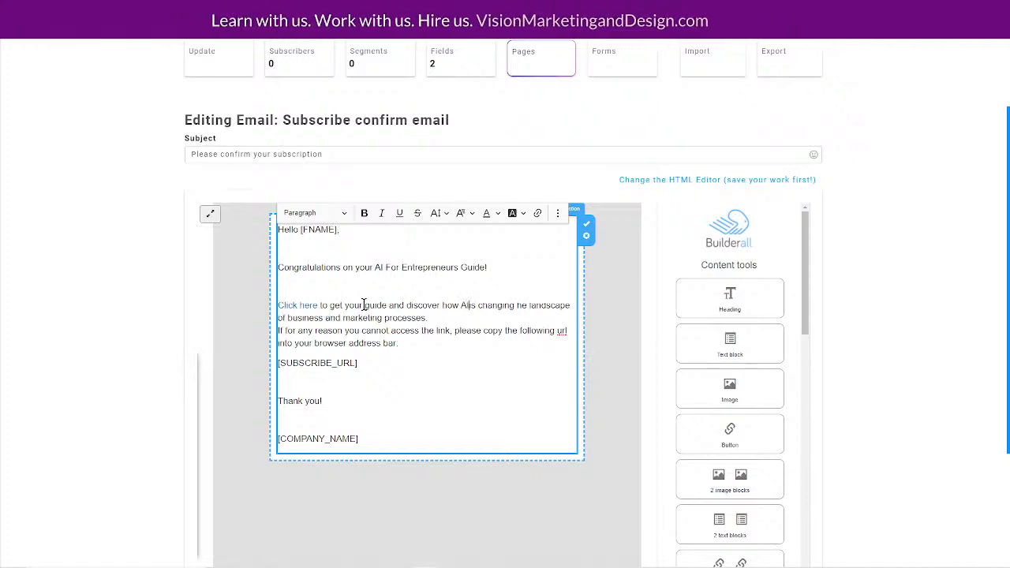
type(" i")
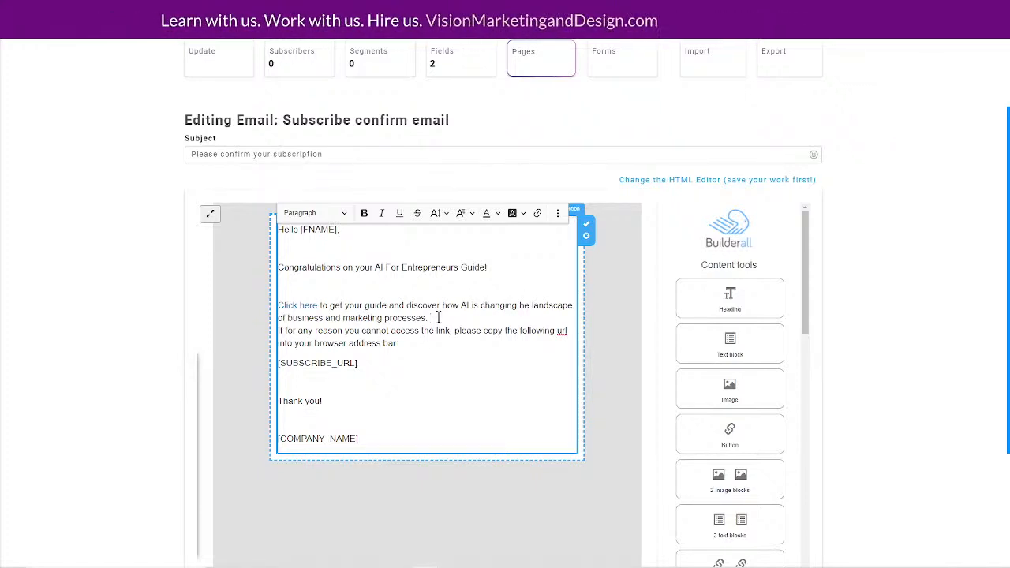
Add a line break above the "If for any reason" paragraph and remove the blank lines after the greeting, congratulations, [SUBSCRIBE_URL] and "Thank you!" lines
key("Return")
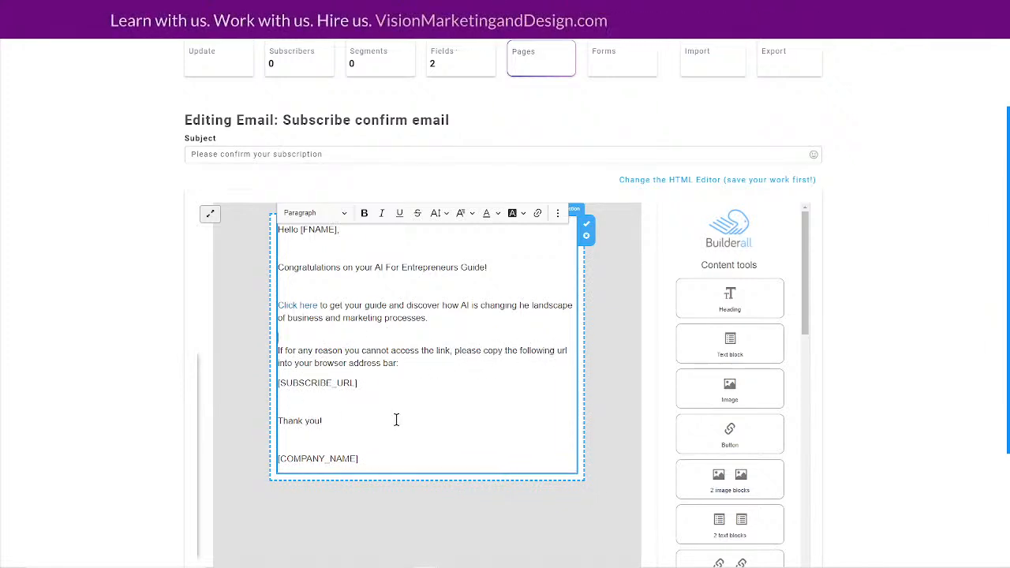
left_click(333, 419)
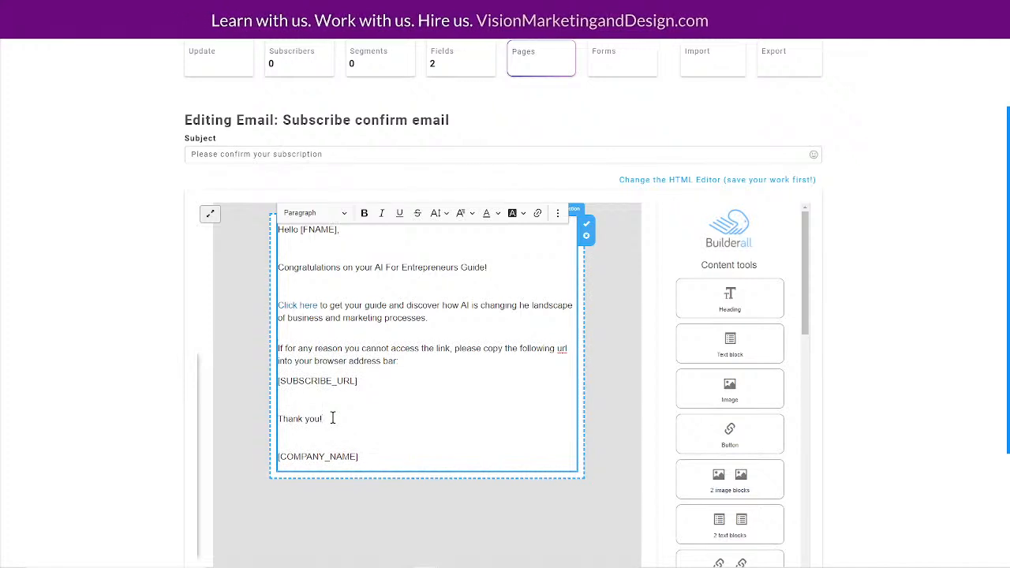
key("Delete")
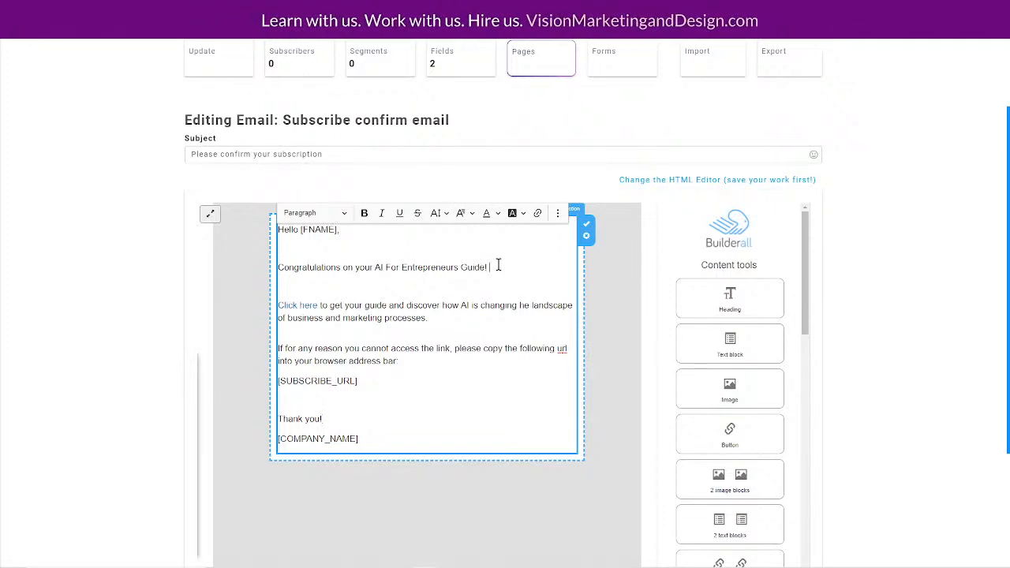
key("Delete")
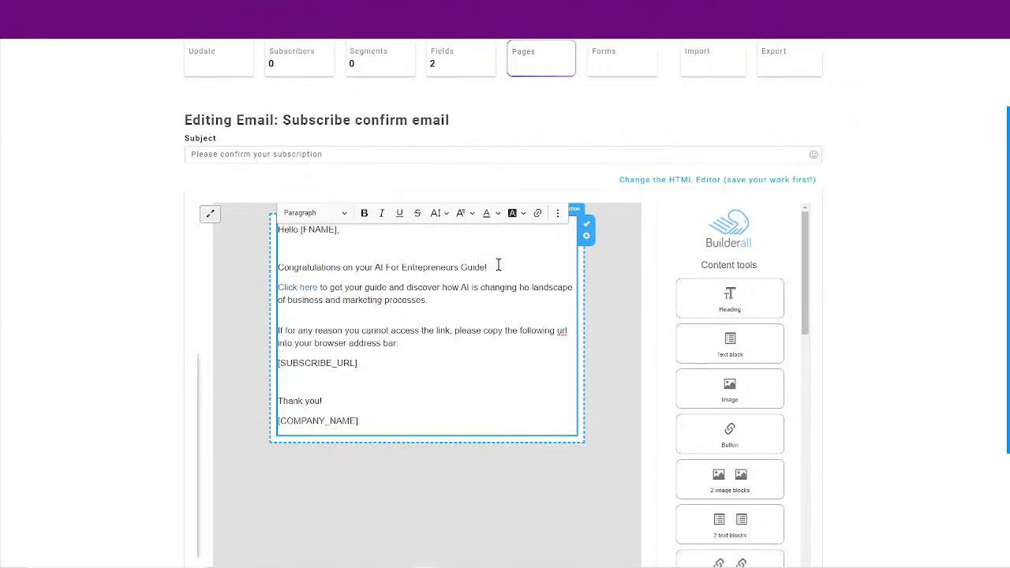
left_click(347, 231)
key("Delete")
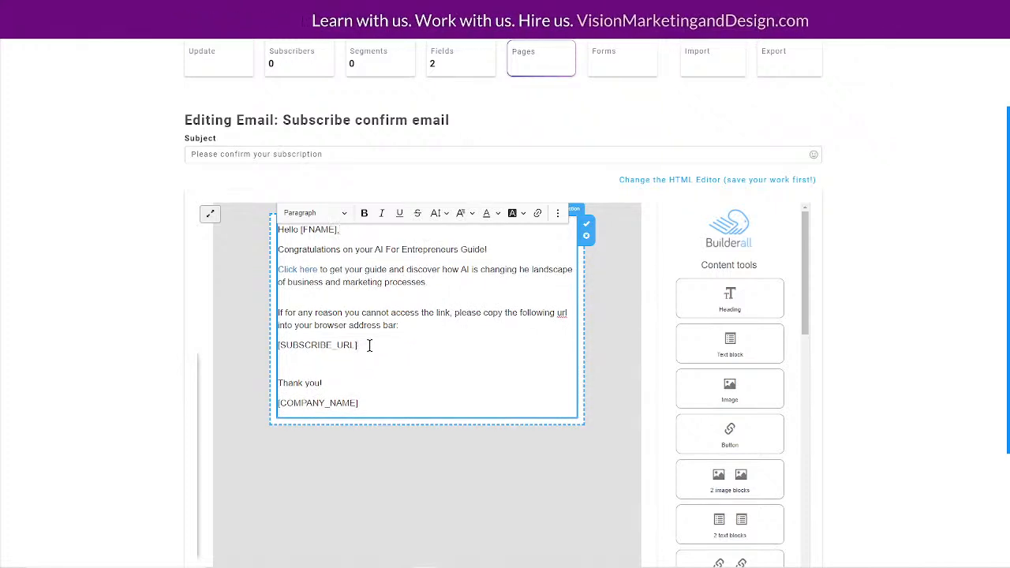
key("Delete")
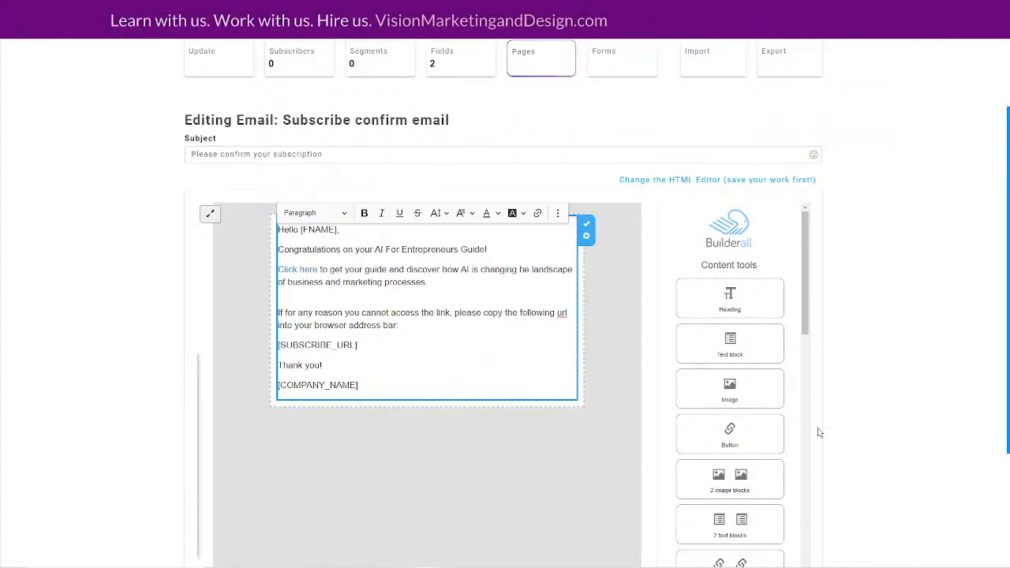
type(".")
Save the edited subscribe confirm email and continue
scroll(882, 422, "down", 1)
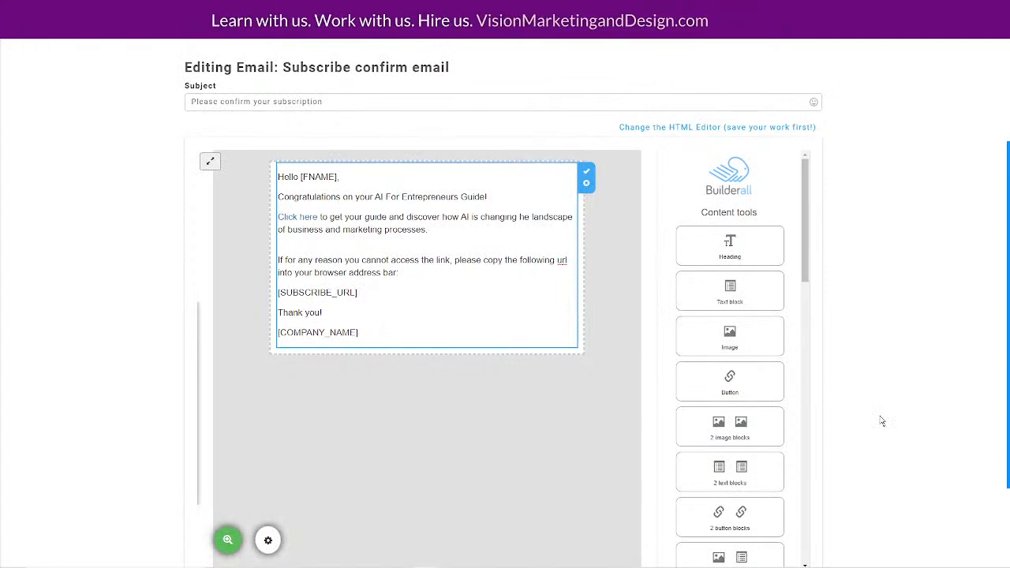
scroll(880, 422, "down", 2)
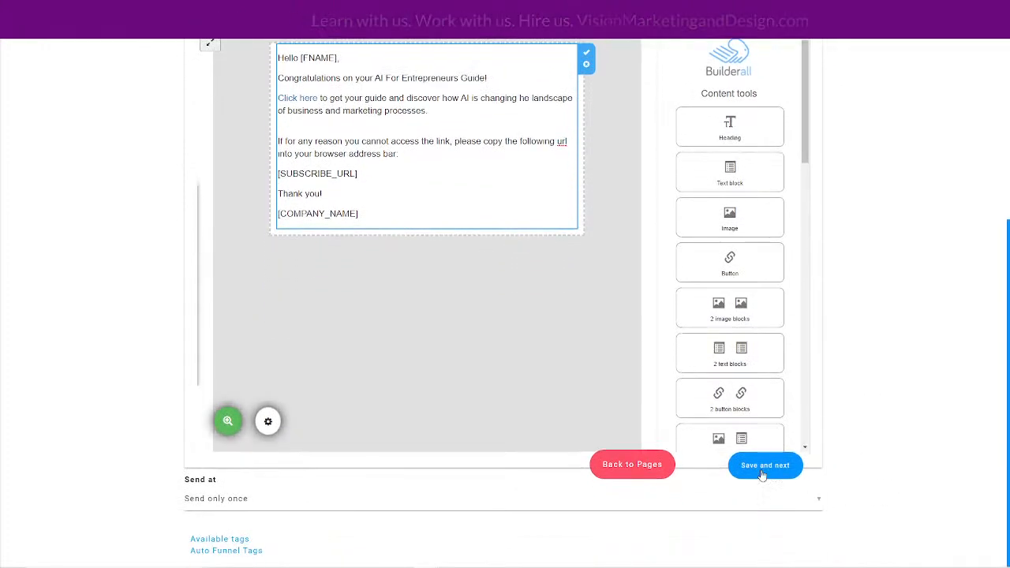
left_click(754, 472)
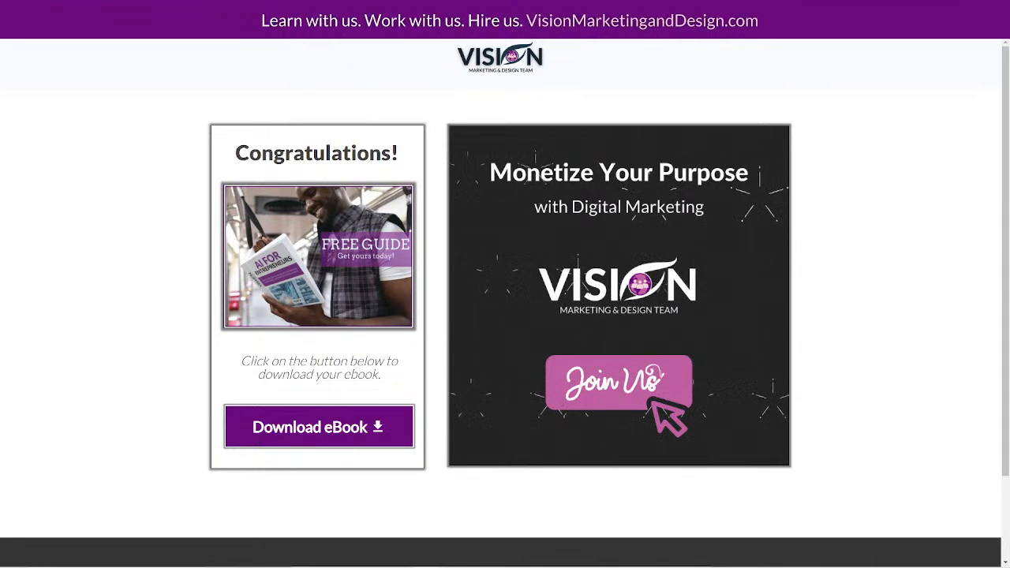
right_click(281, 25)
left_click(728, 76)
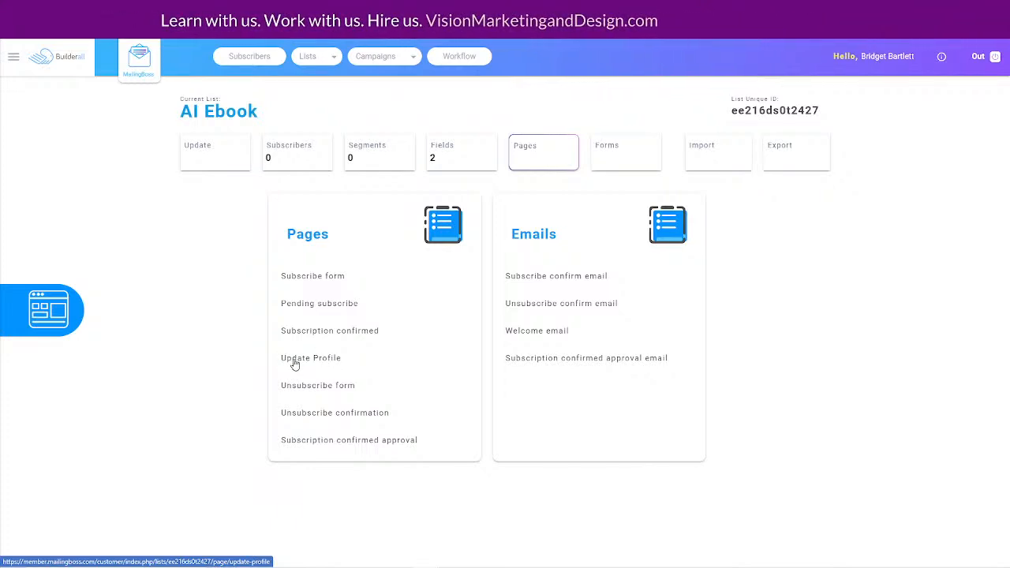
left_click(294, 360)
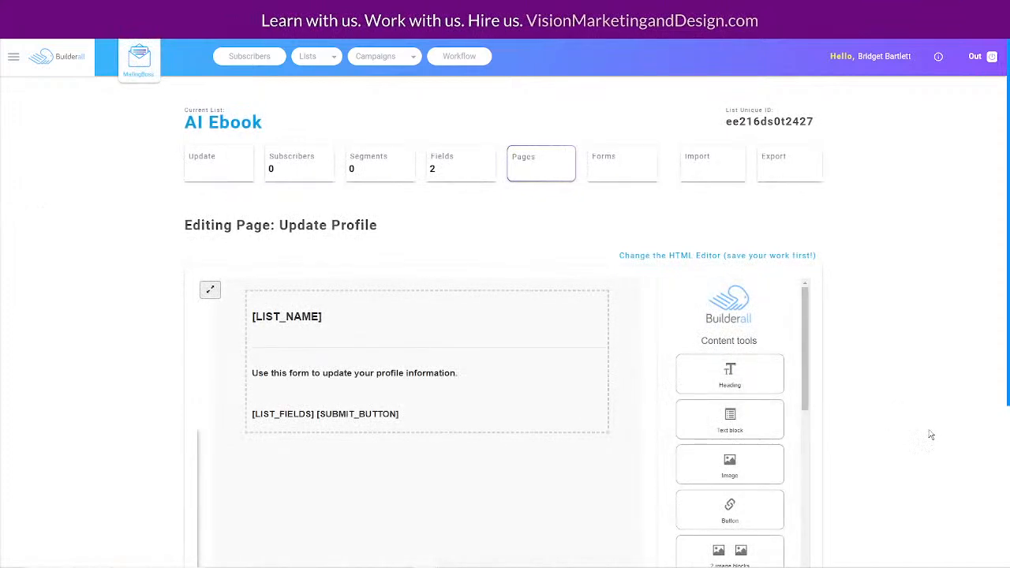
scroll(904, 435, "down", 3)
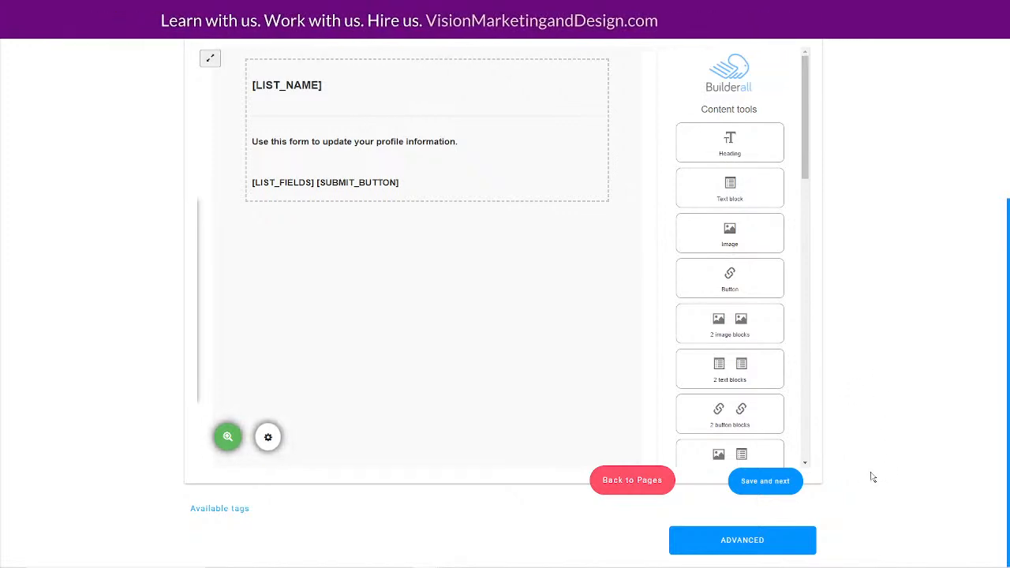
left_click(762, 542)
scroll(883, 411, "down", 5)
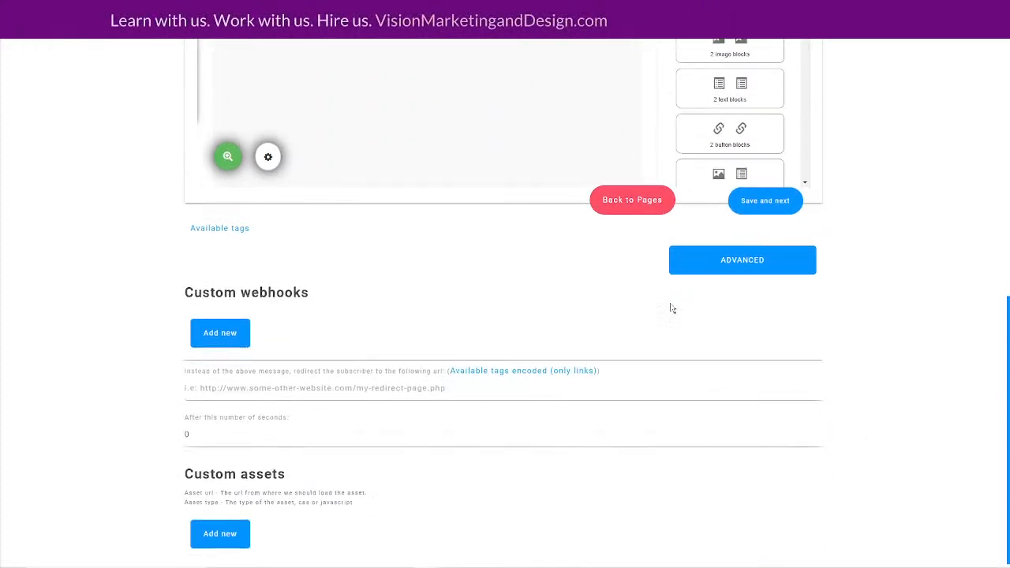
left_click(188, 385)
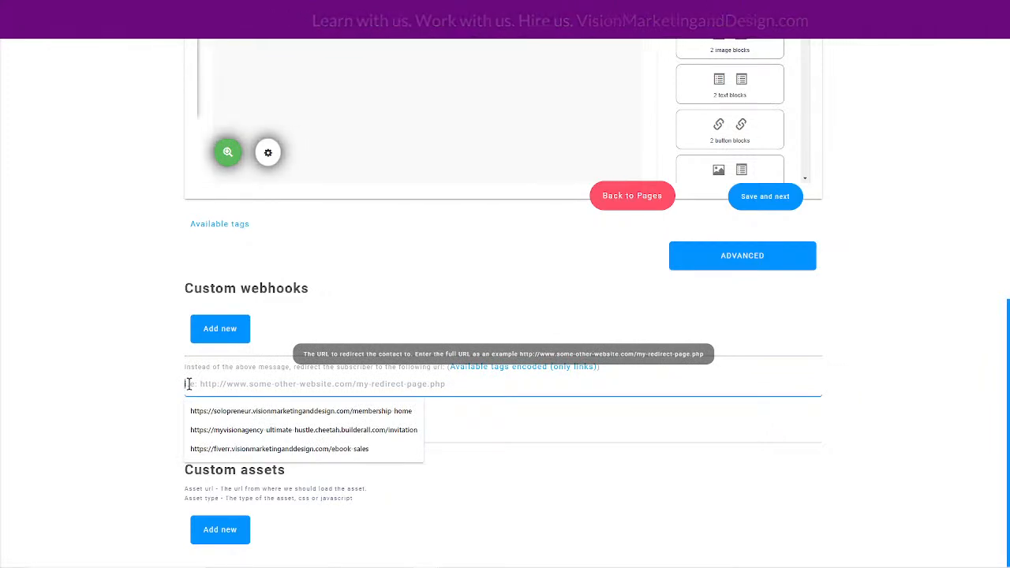
type("https://myvisionagency-aiforentrepreneurs.cheetah.builderall.com/thank-you")
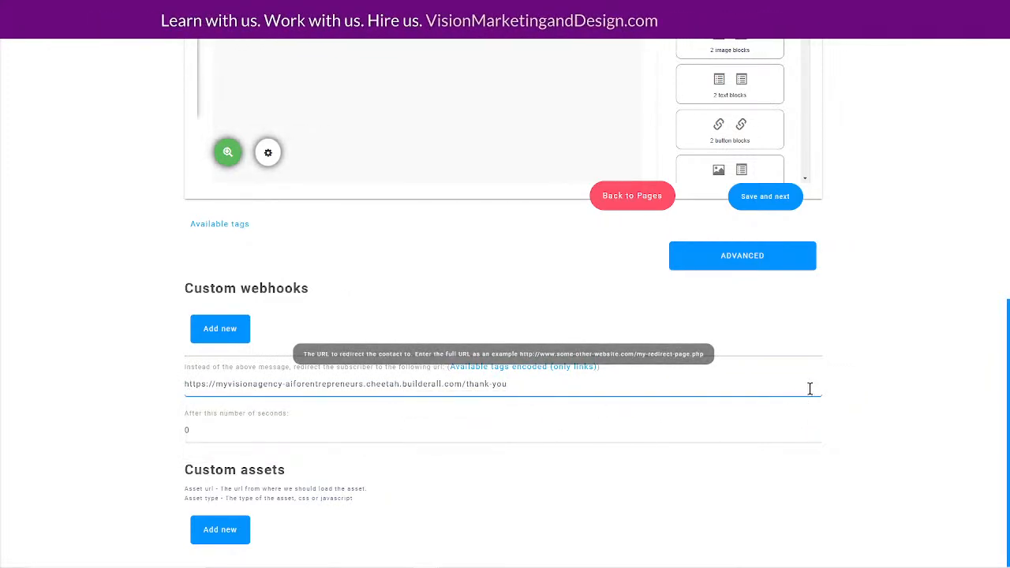
left_click(864, 360)
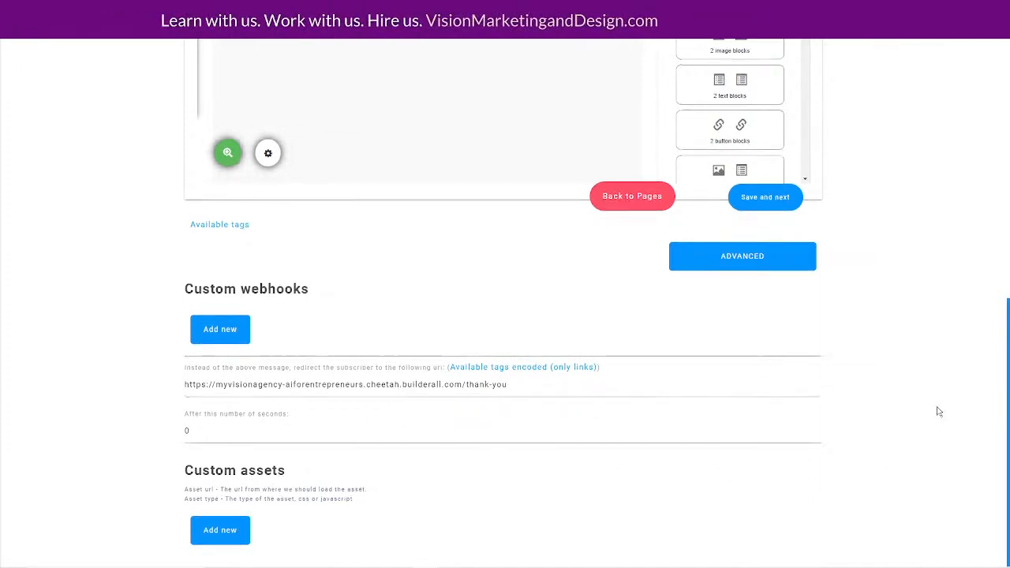
scroll(931, 426, "up", 6)
scroll(921, 423, "down", 3)
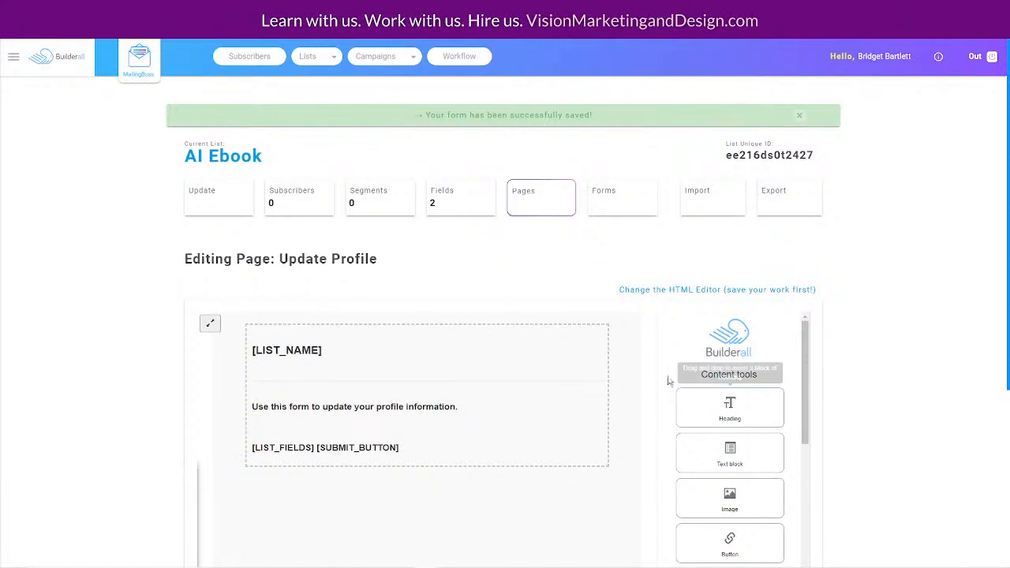
scroll(368, 505, "down", 3)
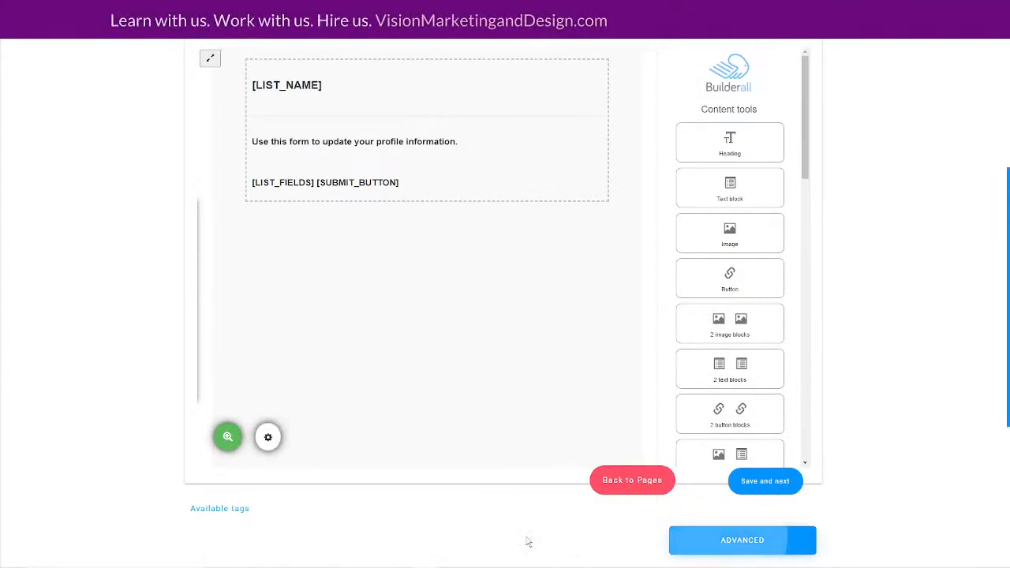
scroll(527, 541, "down", 3)
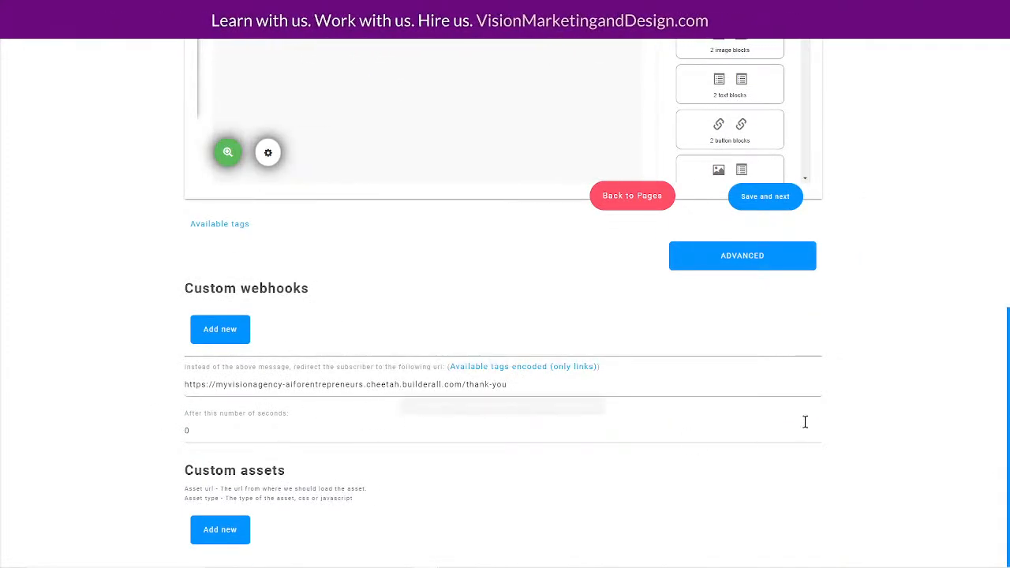
scroll(877, 329, "up", 6)
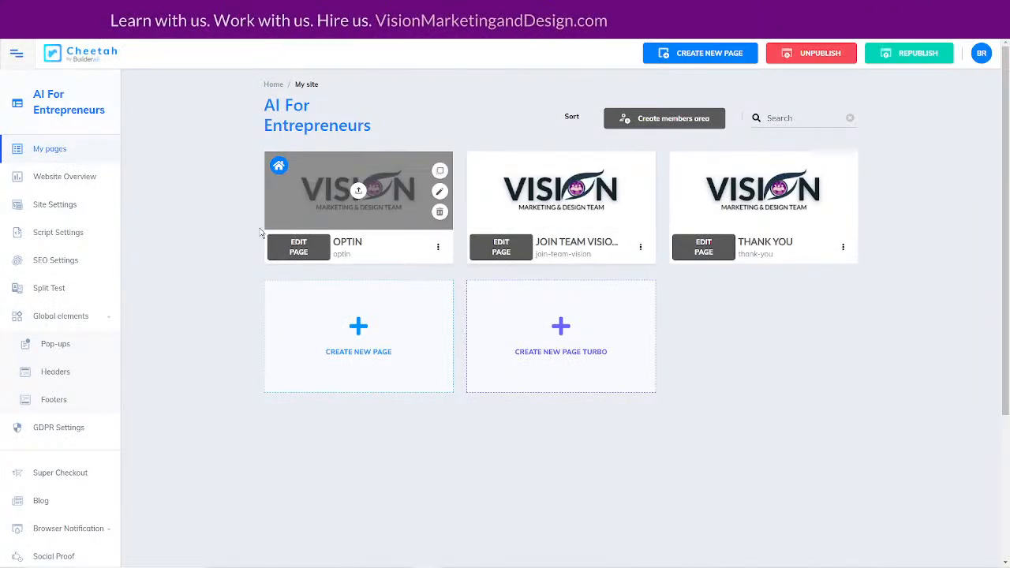
Switch to the Cheetah site, open the Optin page for editing and add a first name field above the form's Email field
left_click(299, 248)
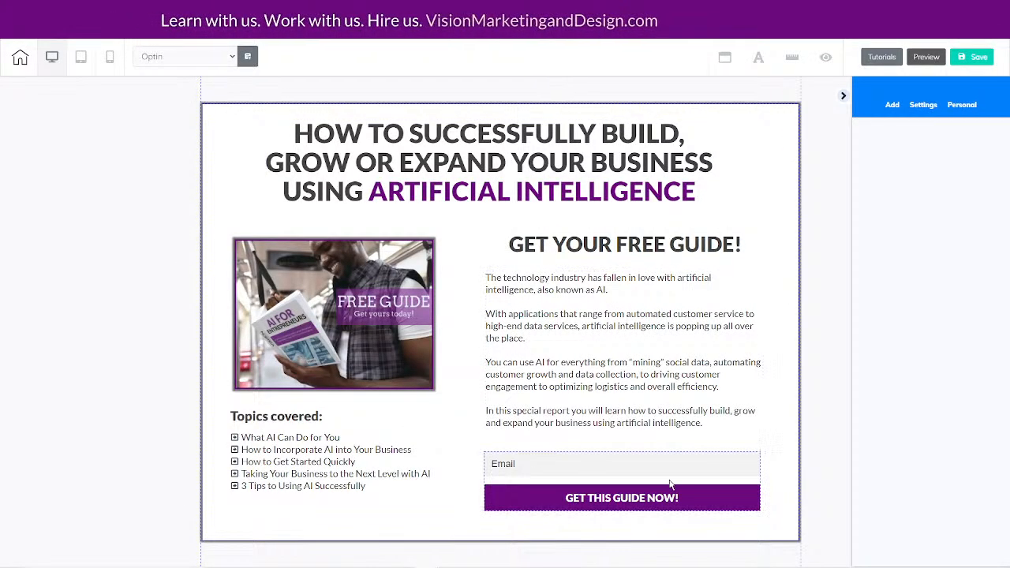
left_click(671, 483)
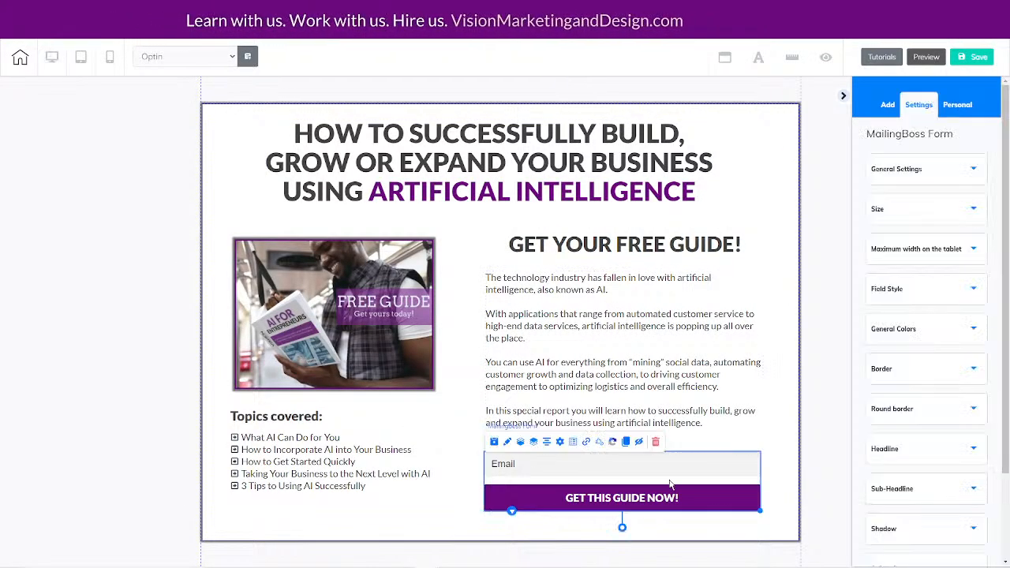
left_click(599, 442)
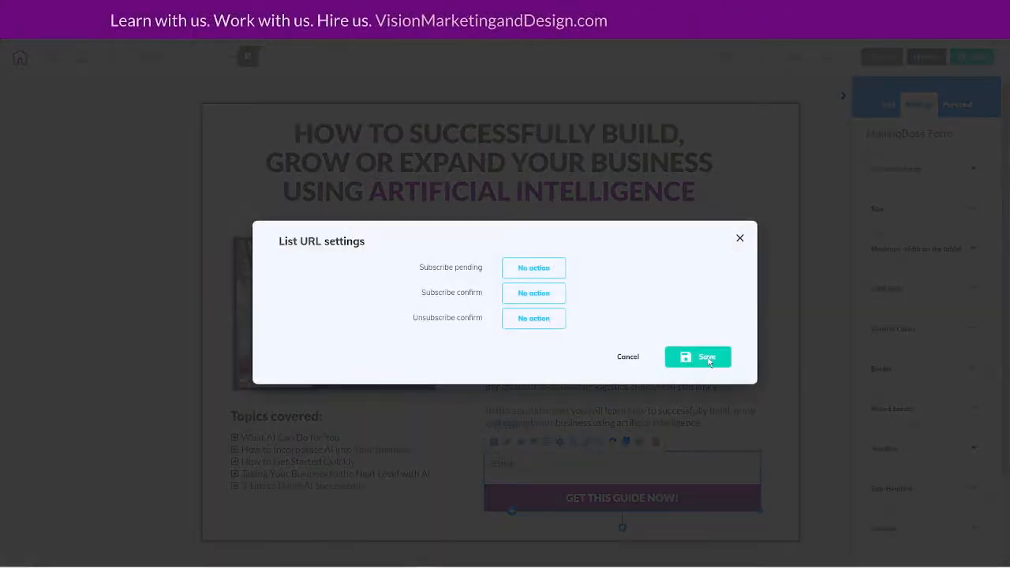
left_click(739, 240)
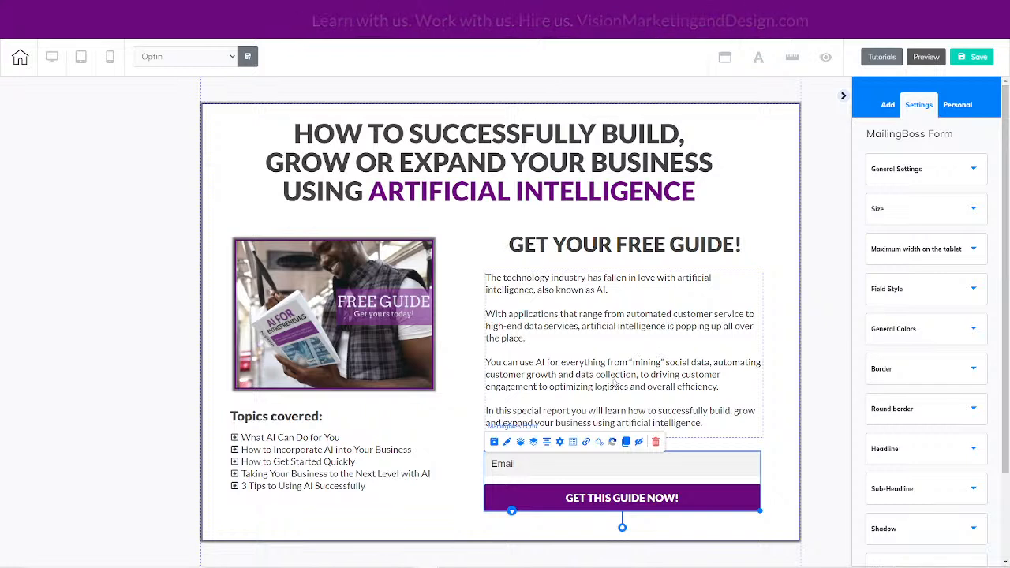
left_click(566, 444)
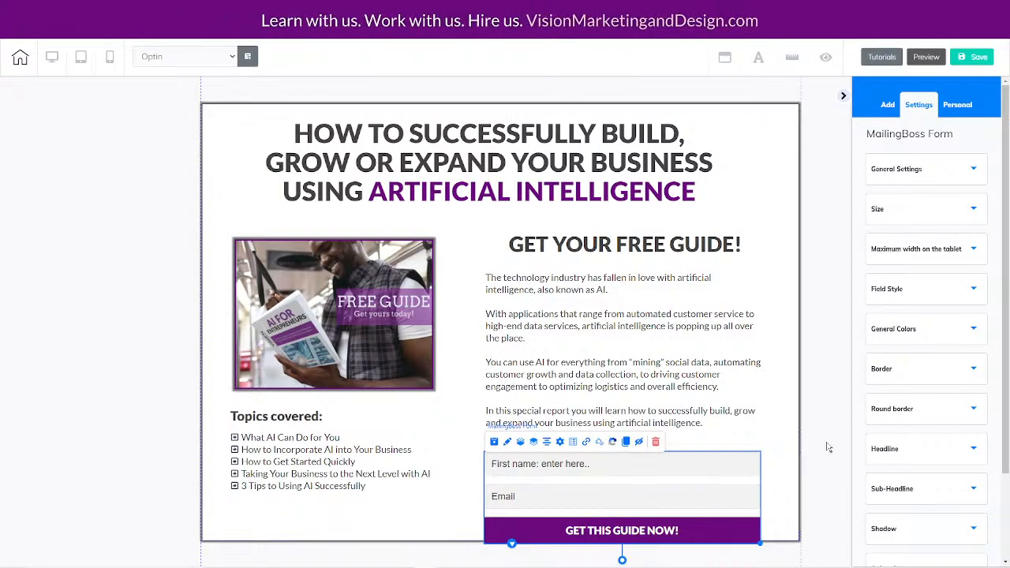
Extend the white content box downward and move the MailingBoss form up so its button sits inside the box
scroll(792, 522, "down", 1)
left_click(791, 522)
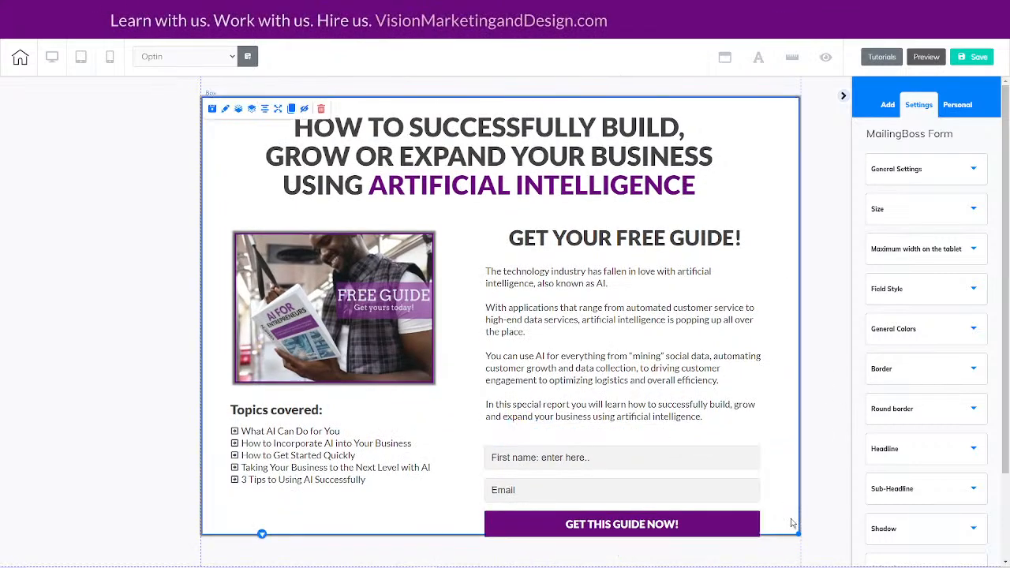
left_click_drag(798, 534, 797, 564)
left_click_drag(658, 511, 836, 450)
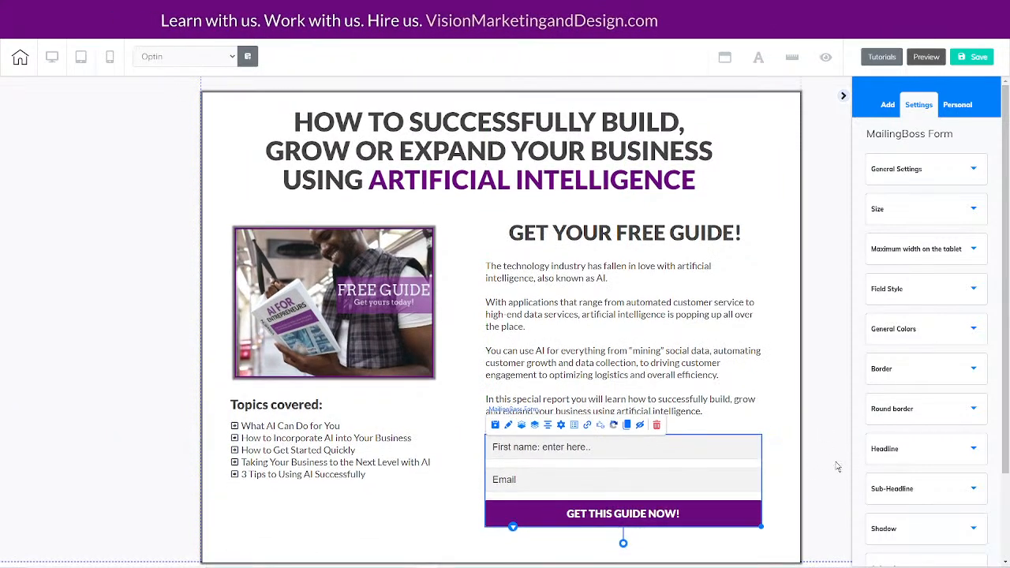
left_click(784, 553)
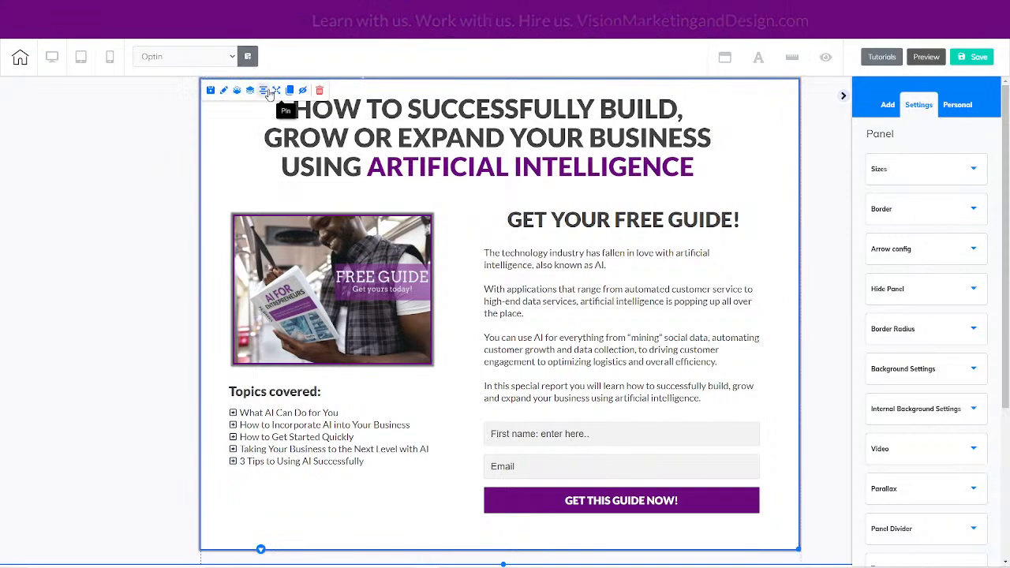
Save the Optin page and publish the site with the enlarged form layout
left_click(975, 56)
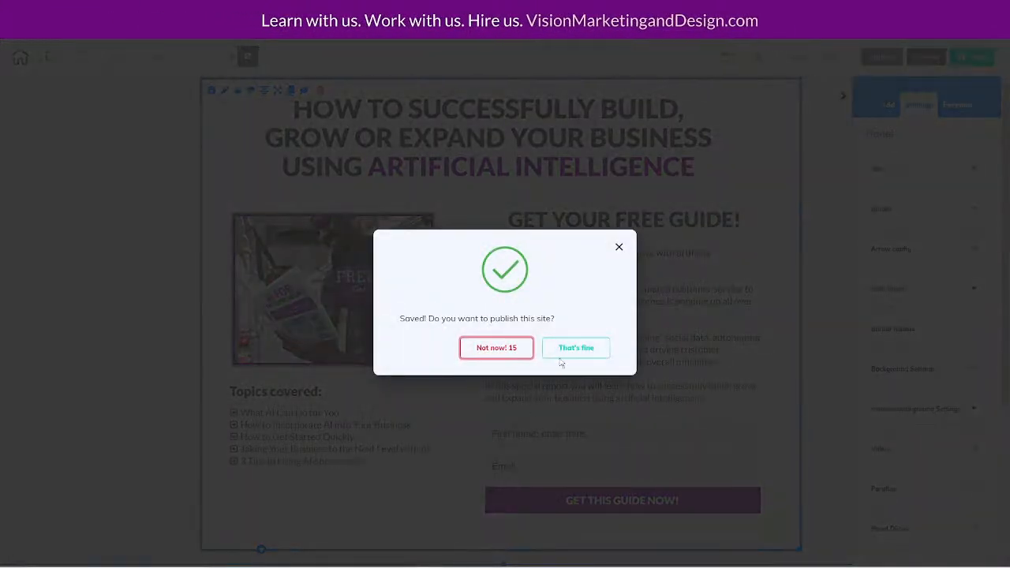
left_click(575, 347)
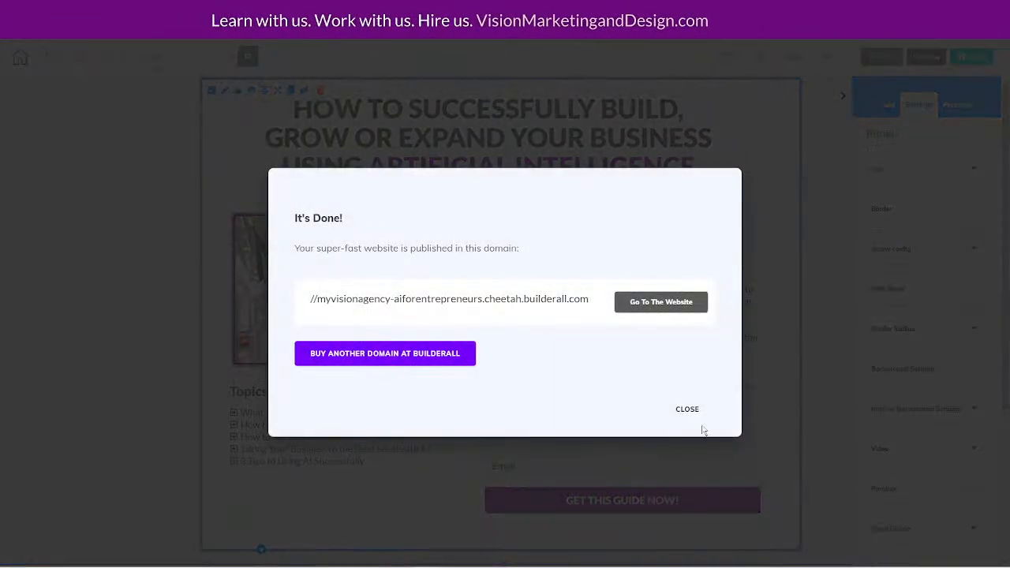
left_click(685, 407)
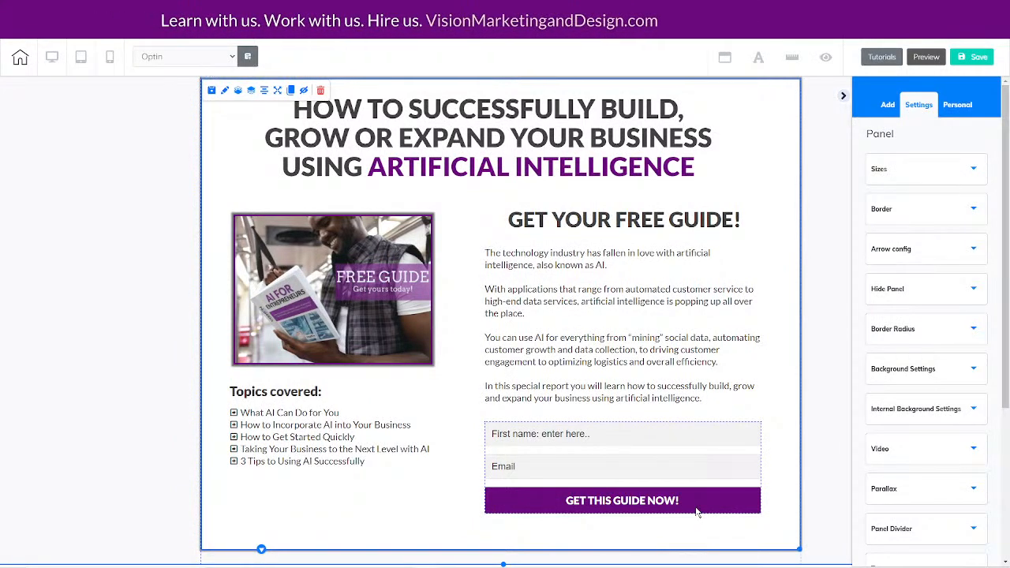
Set the MailingBoss form's subscribe pending link to the Join Team Vision page
left_click(637, 474)
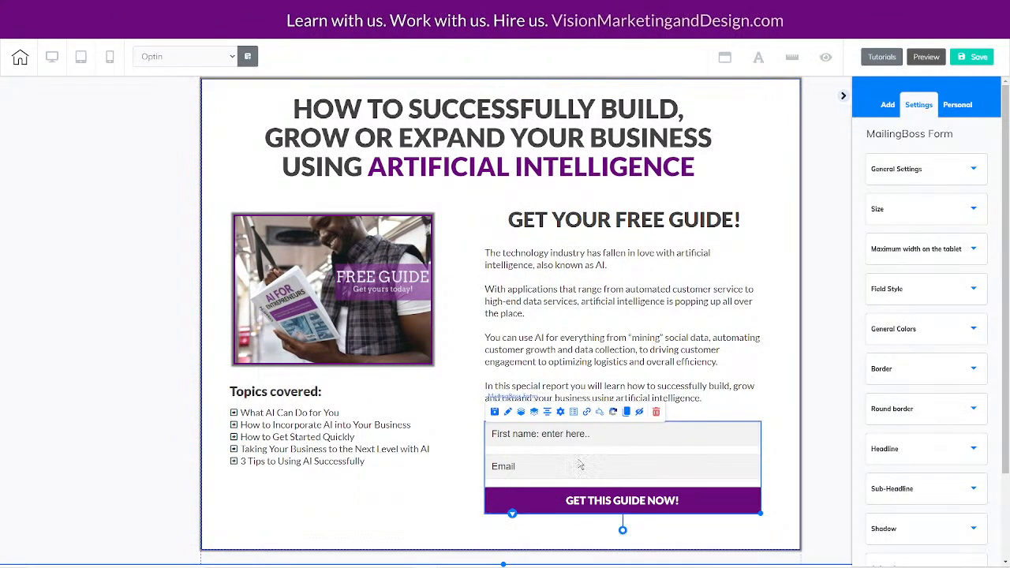
left_click(587, 413)
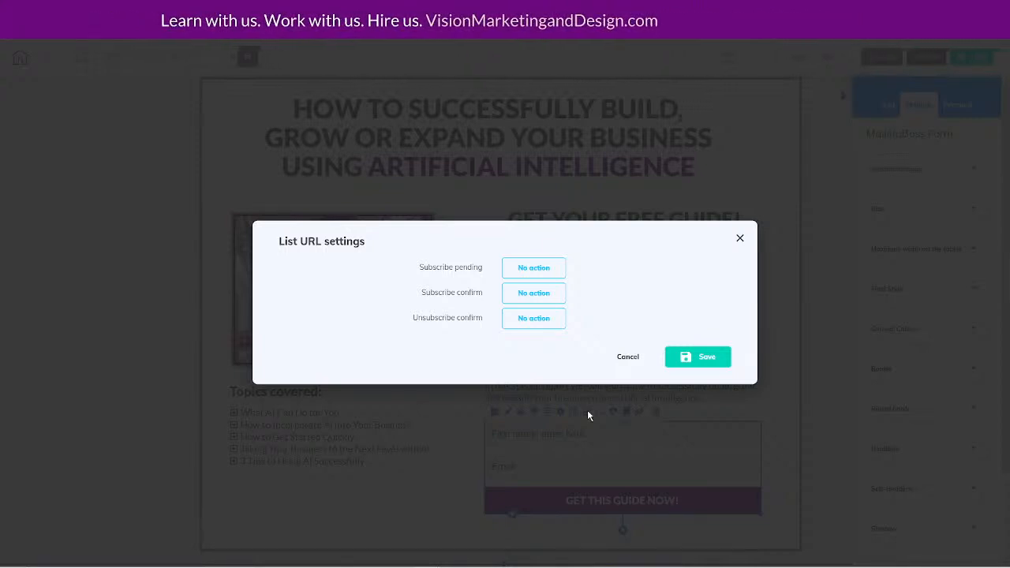
left_click(519, 269)
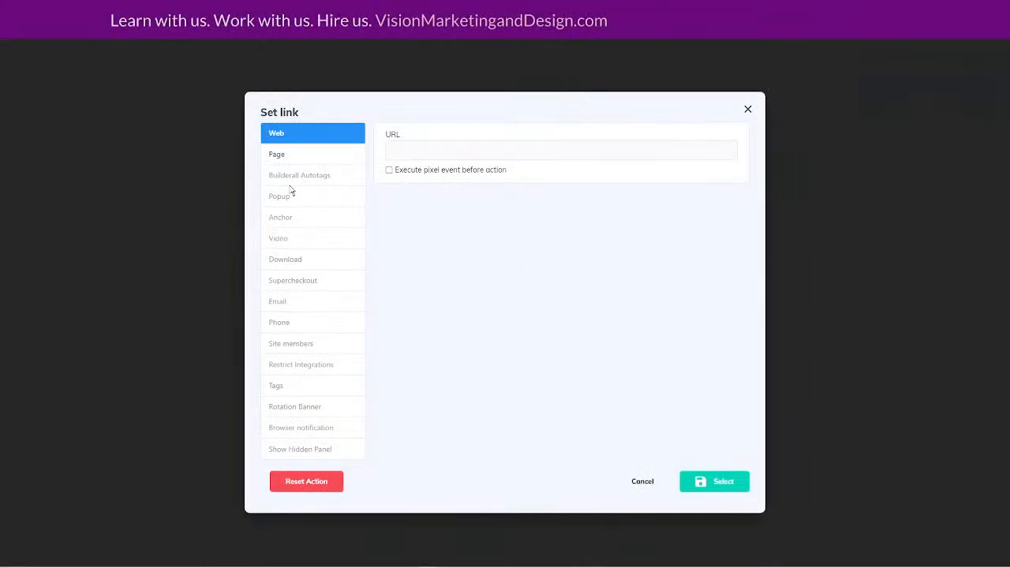
left_click(280, 157)
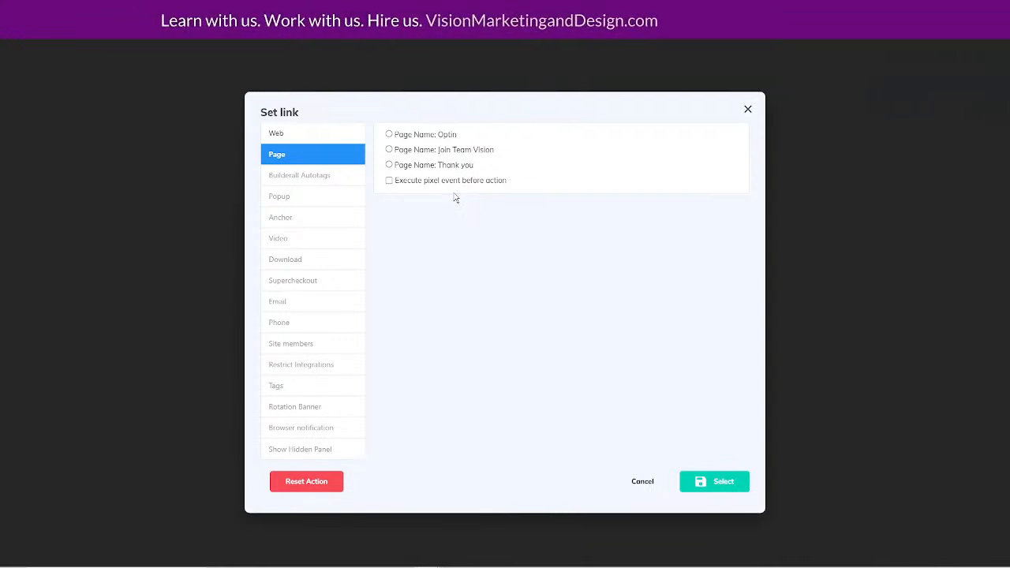
left_click(389, 150)
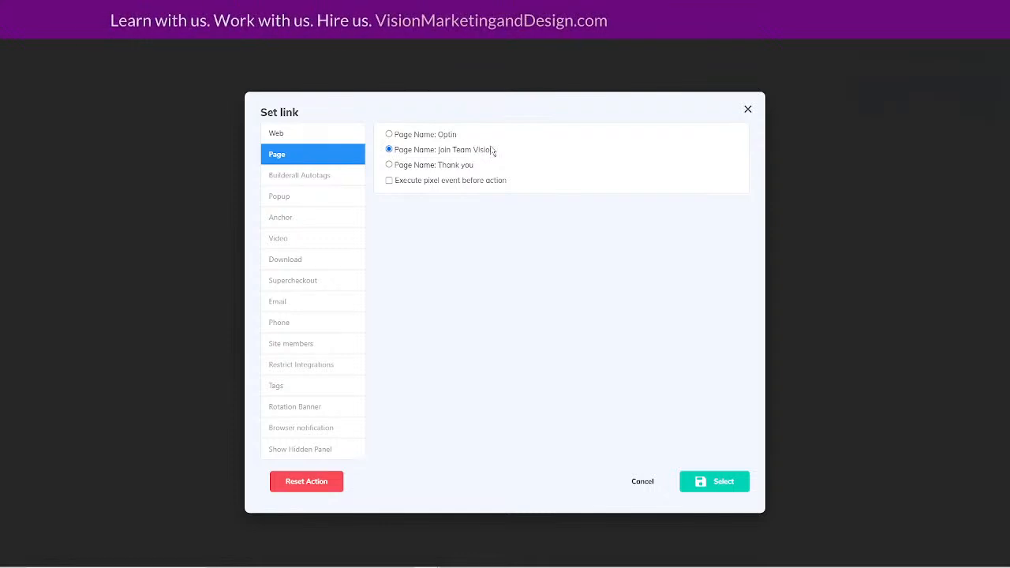
left_click(701, 489)
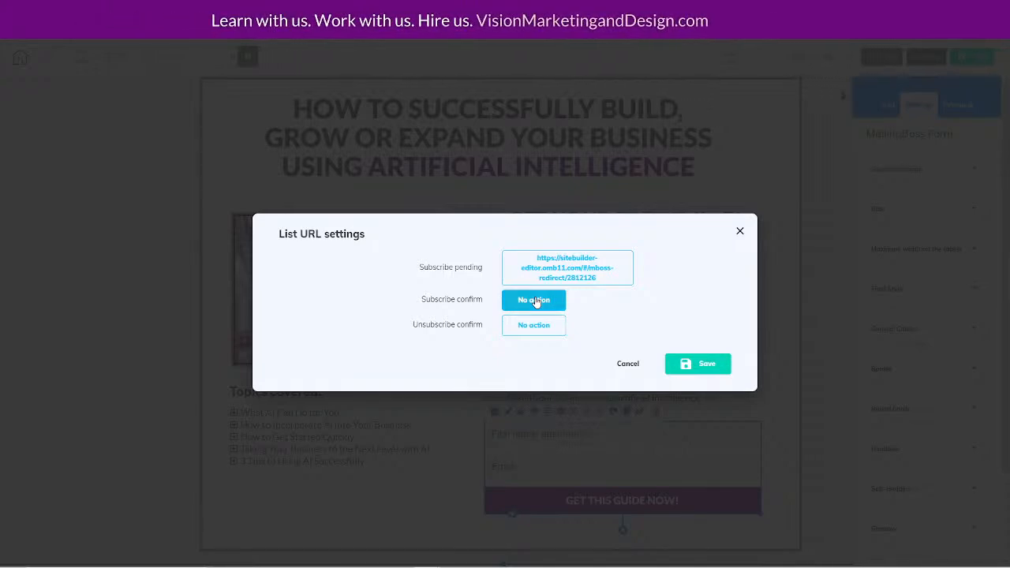
Set the form's subscribe confirm link to the Thank you page and save the list URL settings
left_click(535, 302)
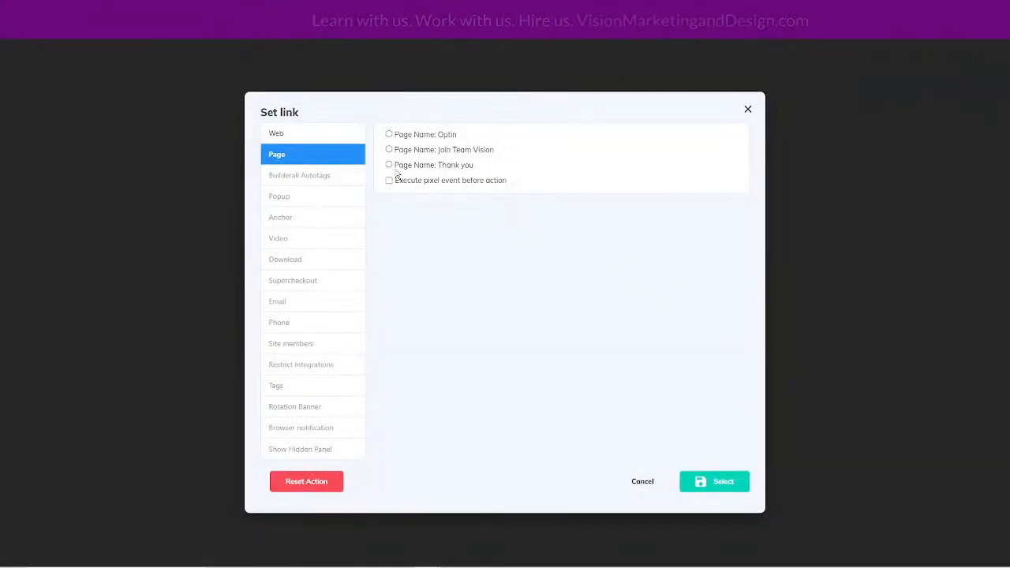
left_click(389, 165)
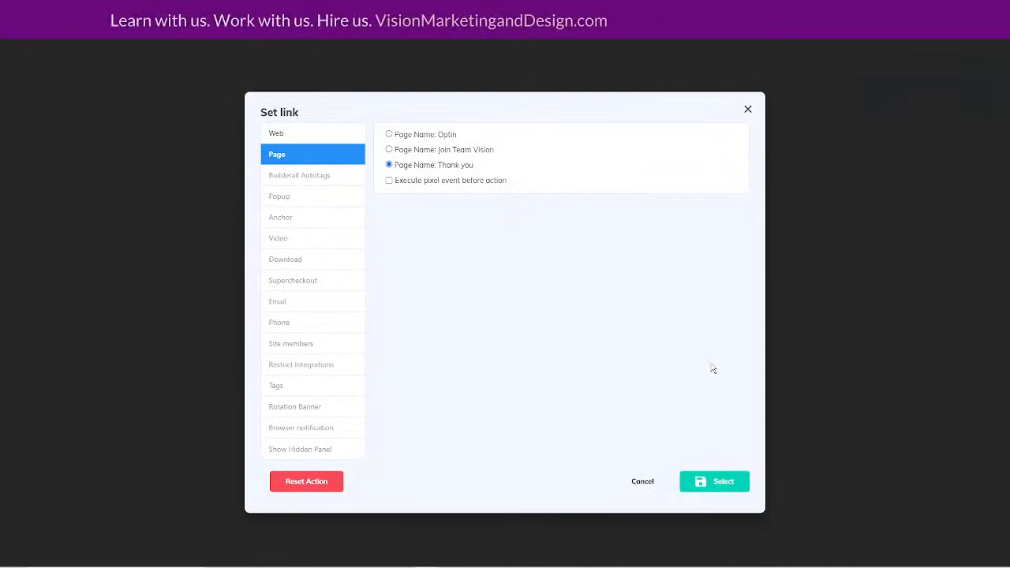
left_click(709, 475)
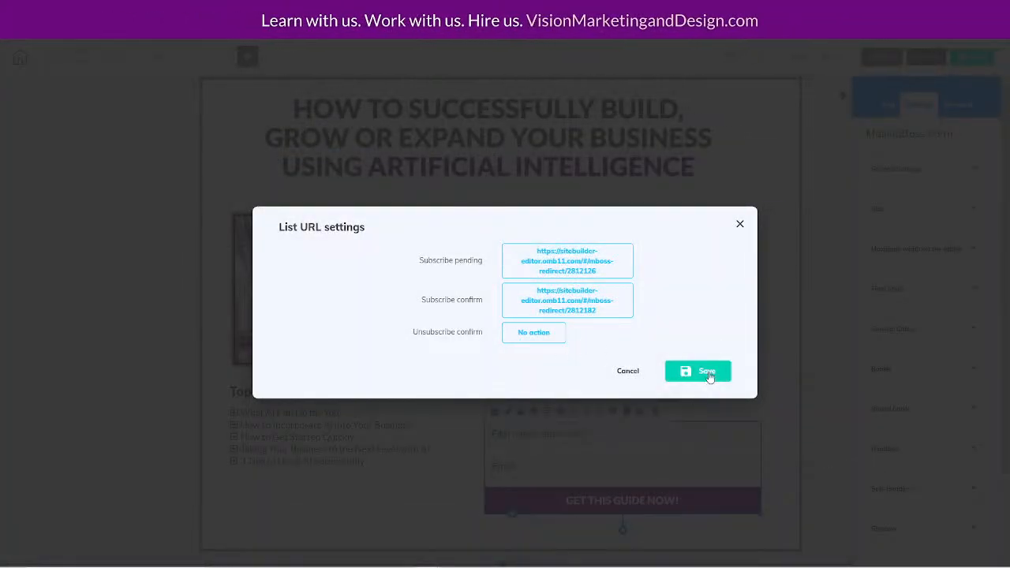
left_click(707, 373)
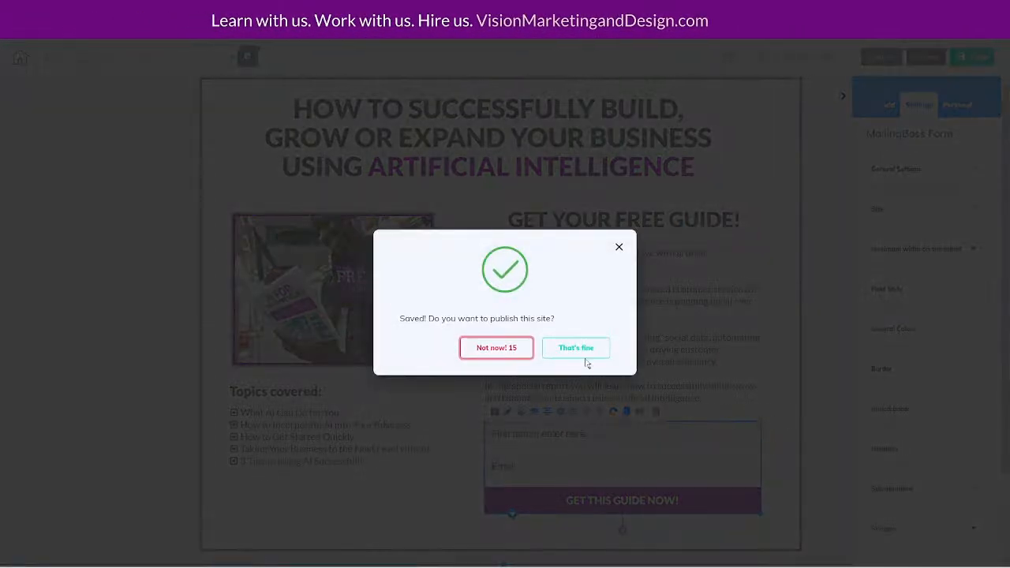
Publish the site with the new form links and exit the page editor, saving the changes
left_click(585, 357)
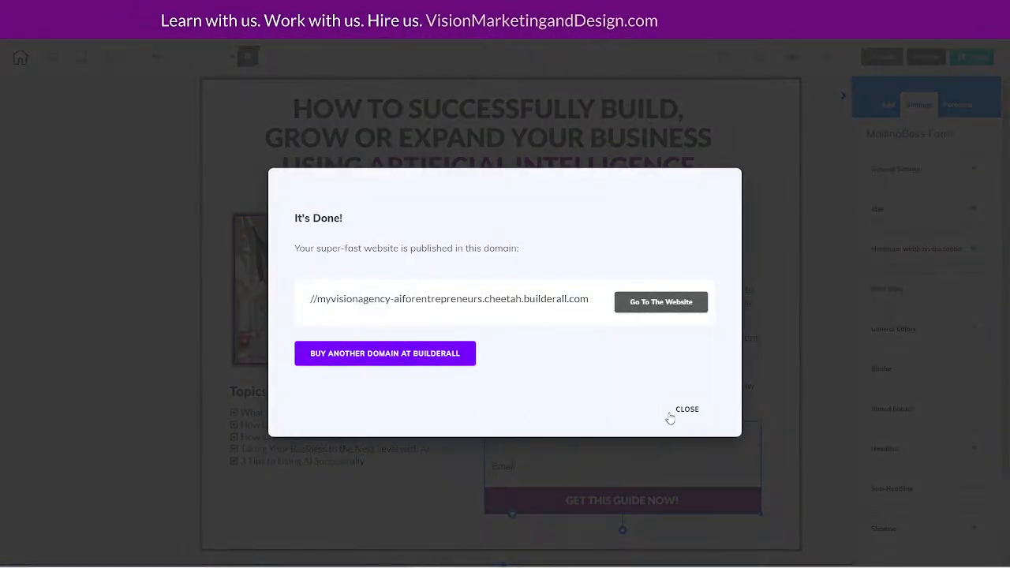
left_click(686, 411)
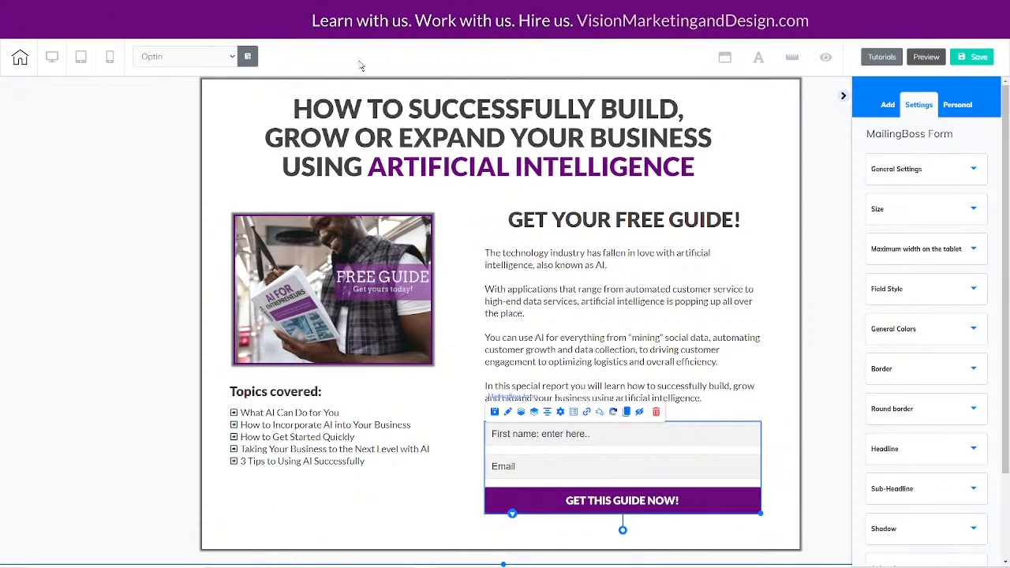
left_click(21, 60)
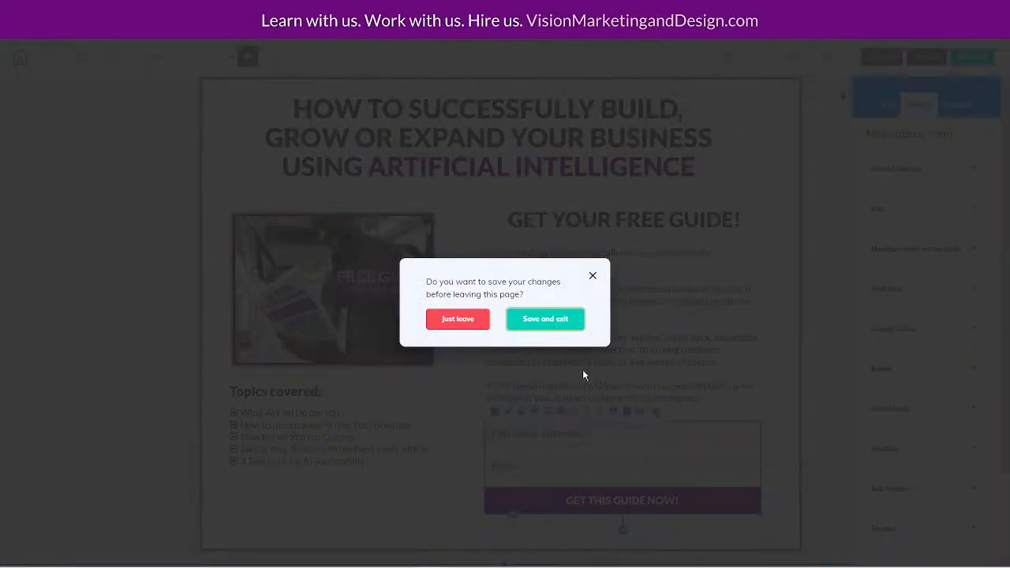
left_click(550, 322)
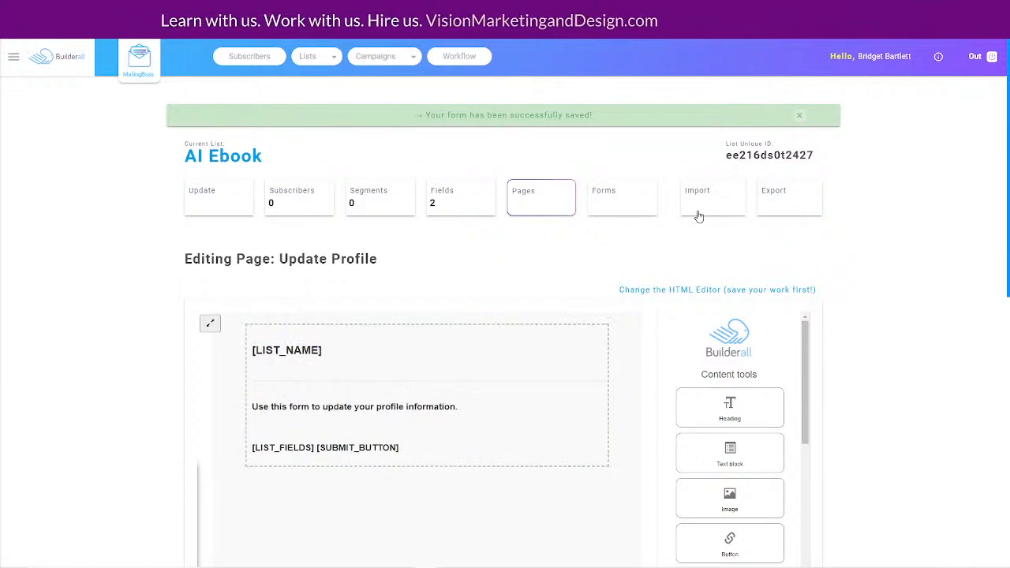
In the AI Ebook workflow, connect a new email sequence named AI For Entrepreneurs with 7 messages to the AI Ebook list
left_click(459, 56)
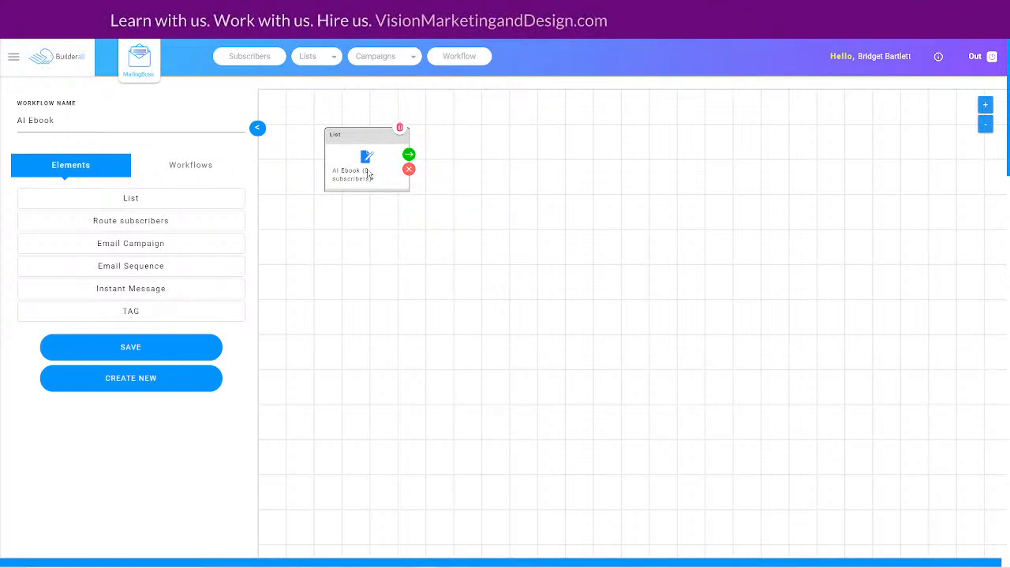
left_click(409, 155)
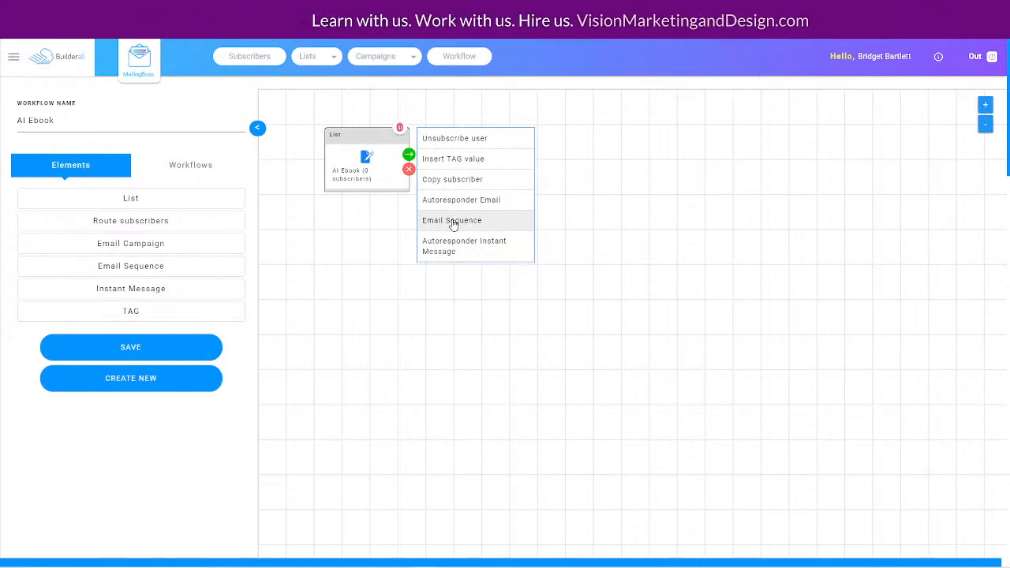
left_click(485, 222)
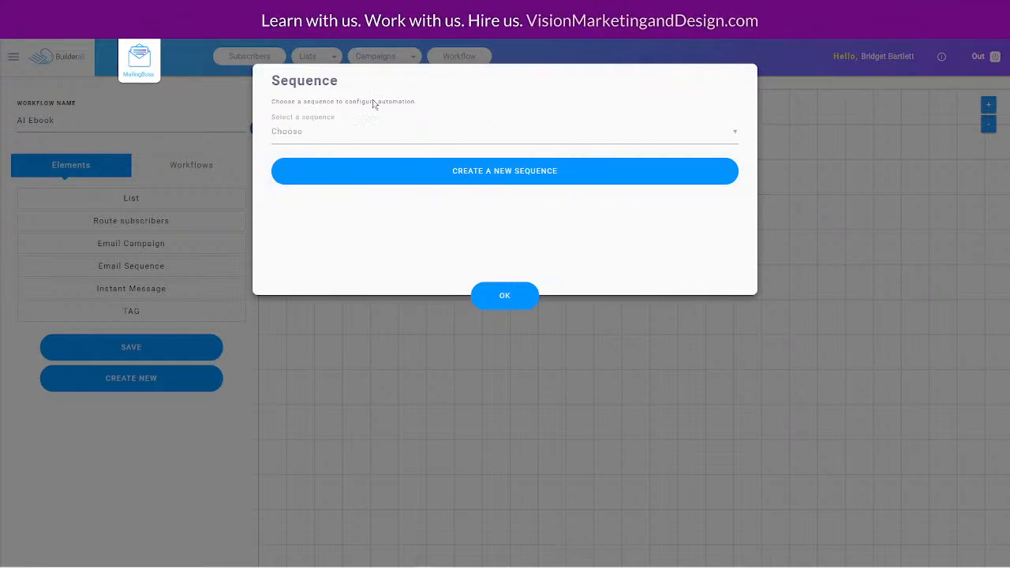
left_click(511, 173)
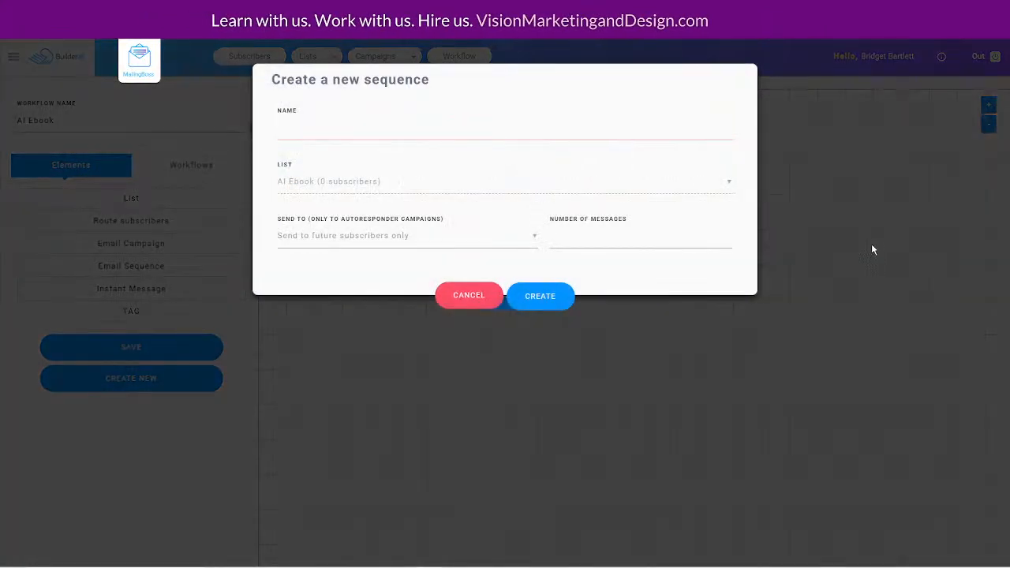
left_click(324, 127)
type("AI ")
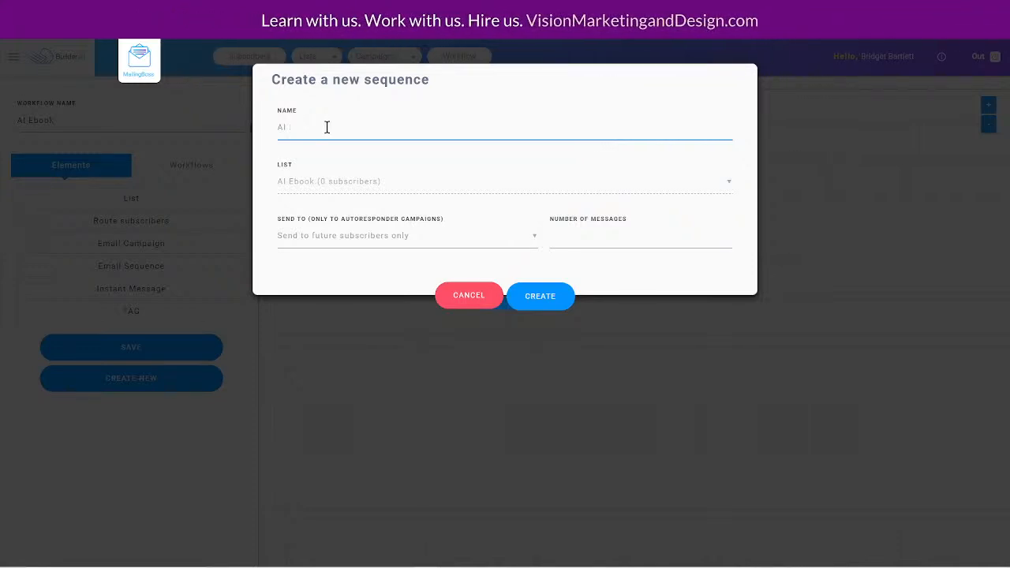
type("foror Entrepreneurs")
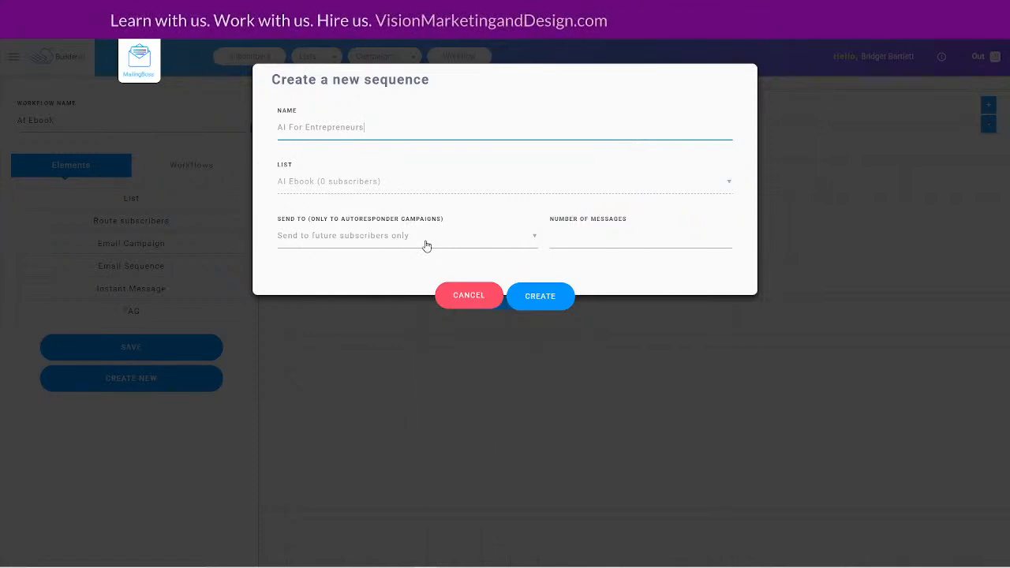
left_click(584, 239)
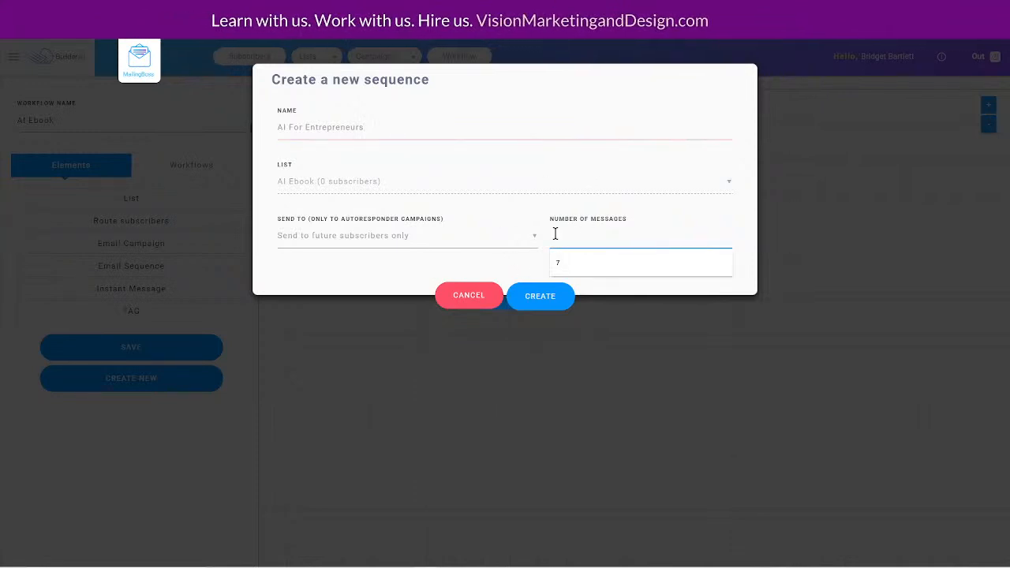
left_click(577, 262)
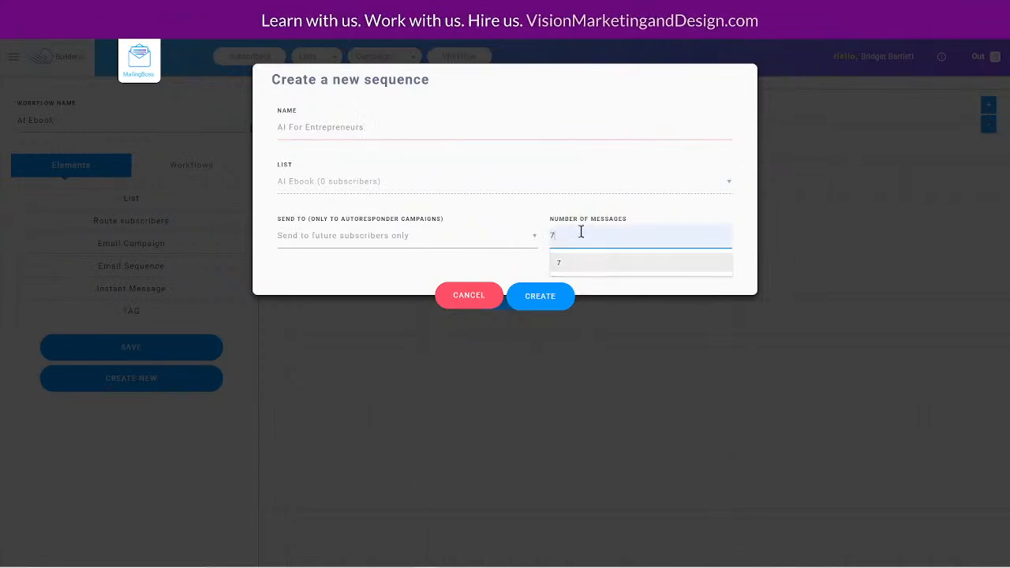
left_click(566, 88)
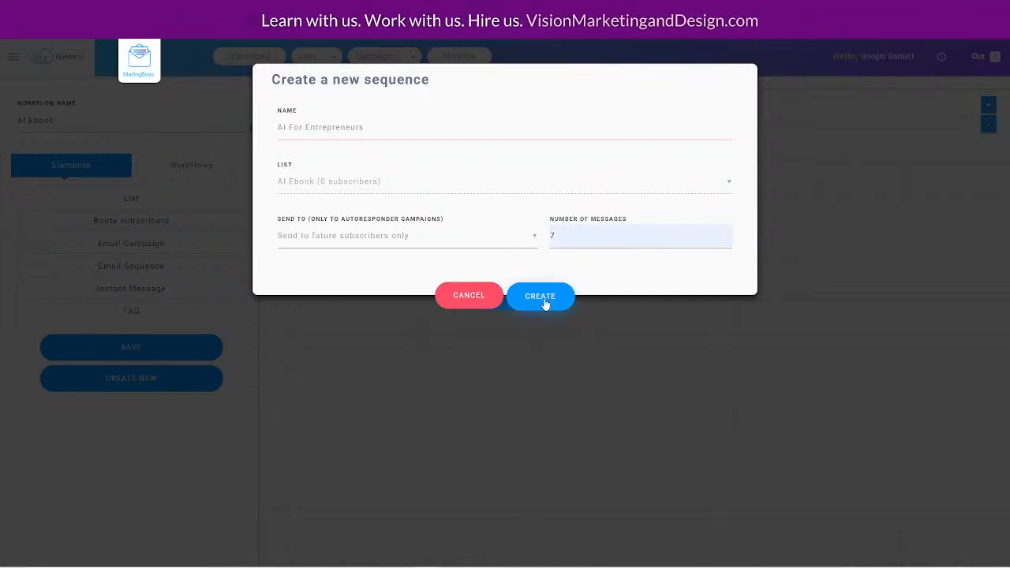
left_click(544, 300)
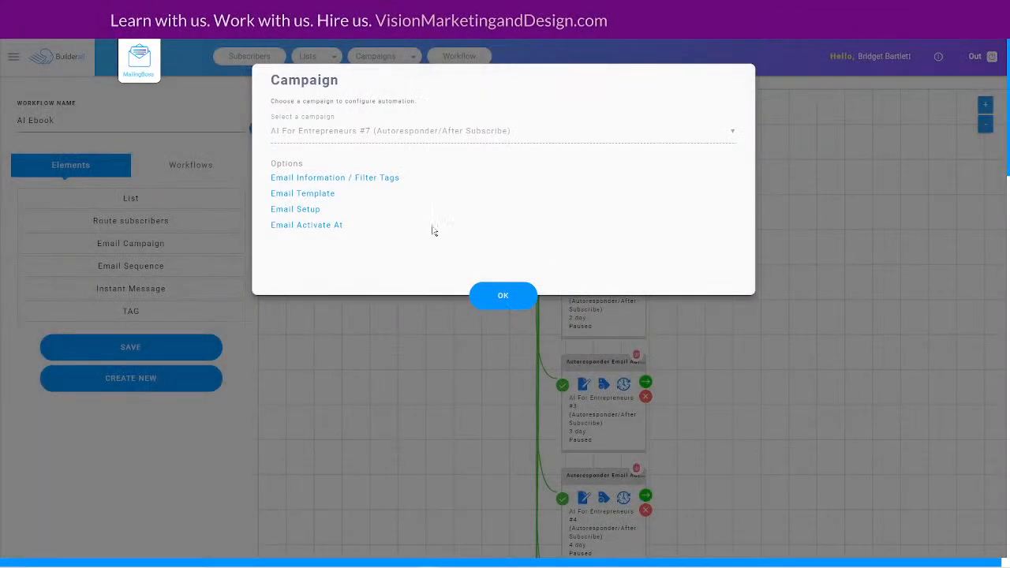
left_click(506, 293)
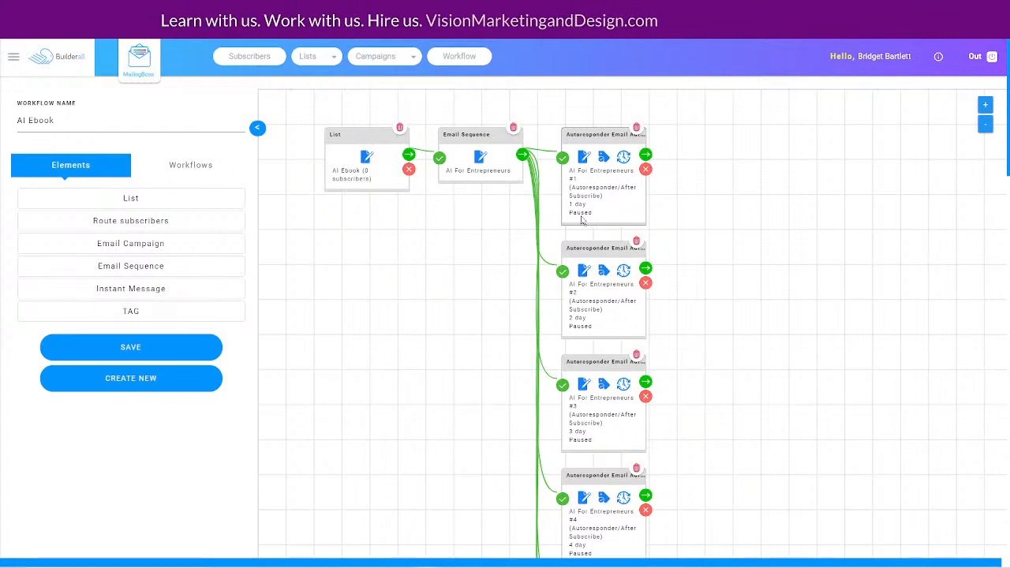
Look over the autoresponder emails in the sequence and save the AI Ebook workflow
scroll(746, 312, "down", 7)
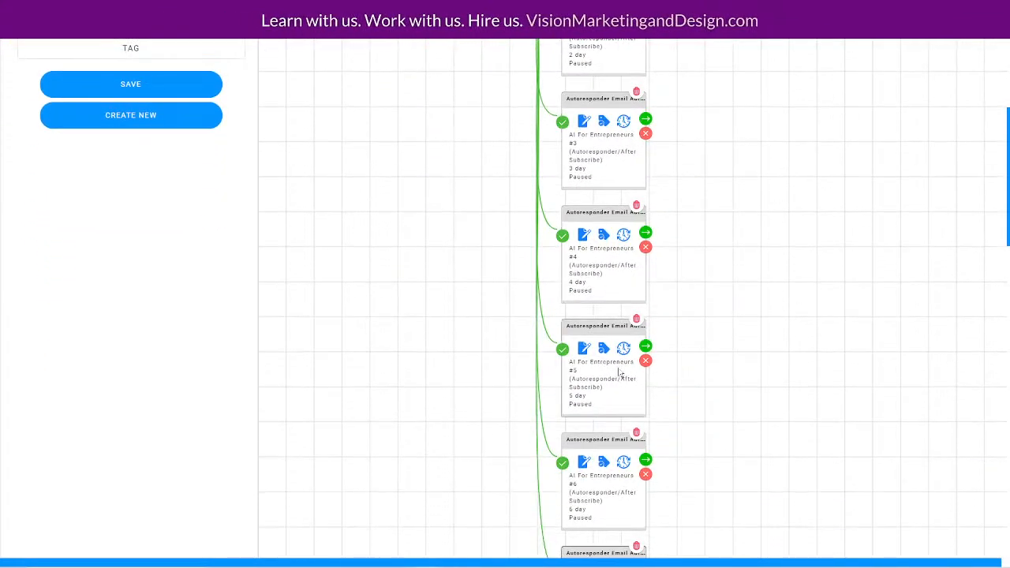
scroll(768, 363, "up", 7)
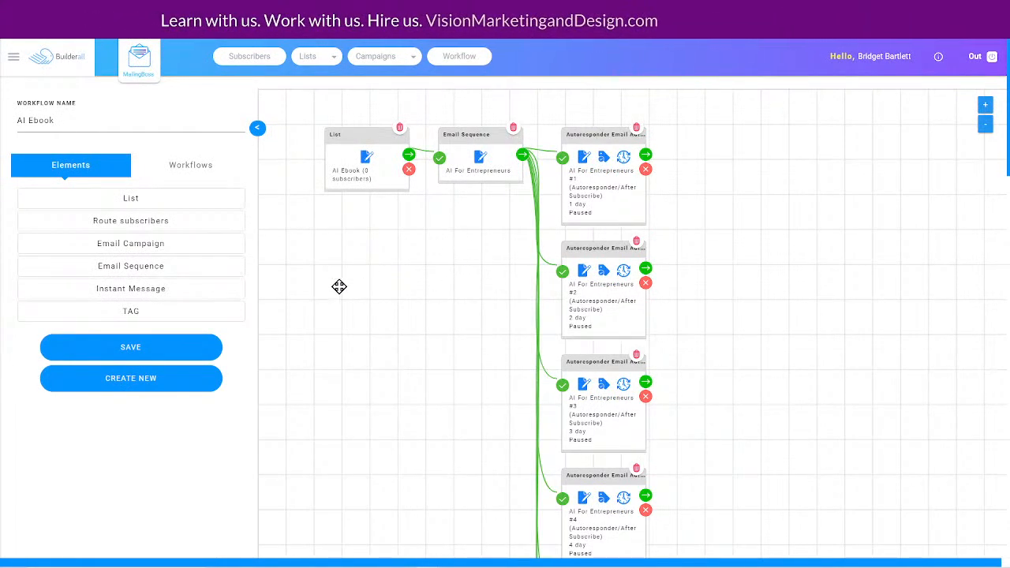
left_click(131, 348)
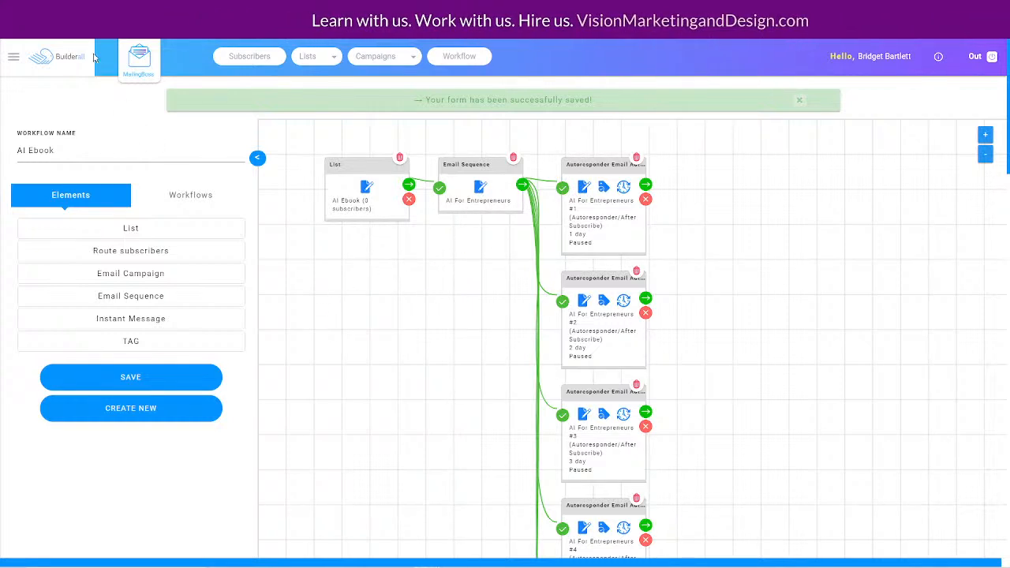
left_click(13, 59)
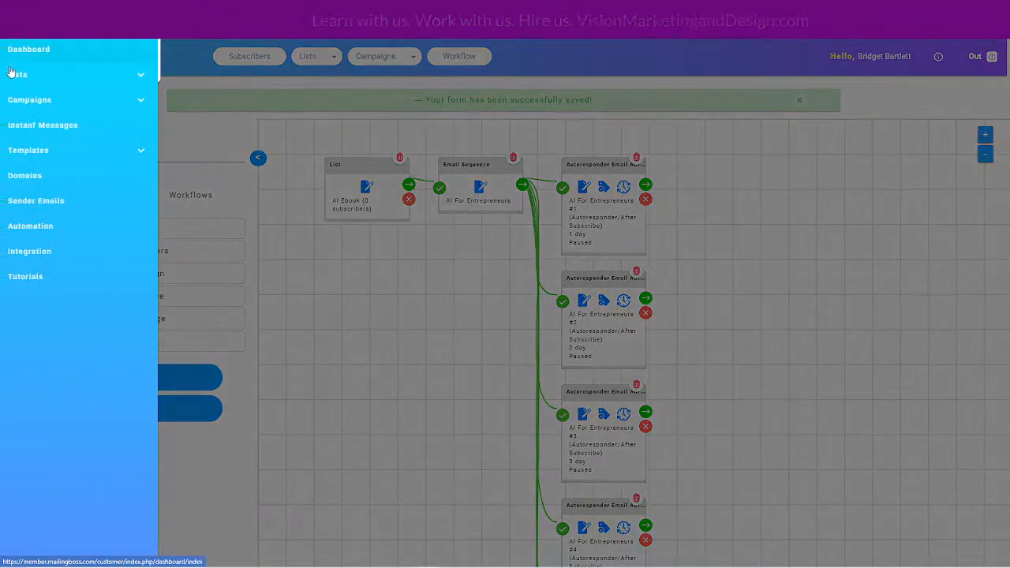
left_click(59, 150)
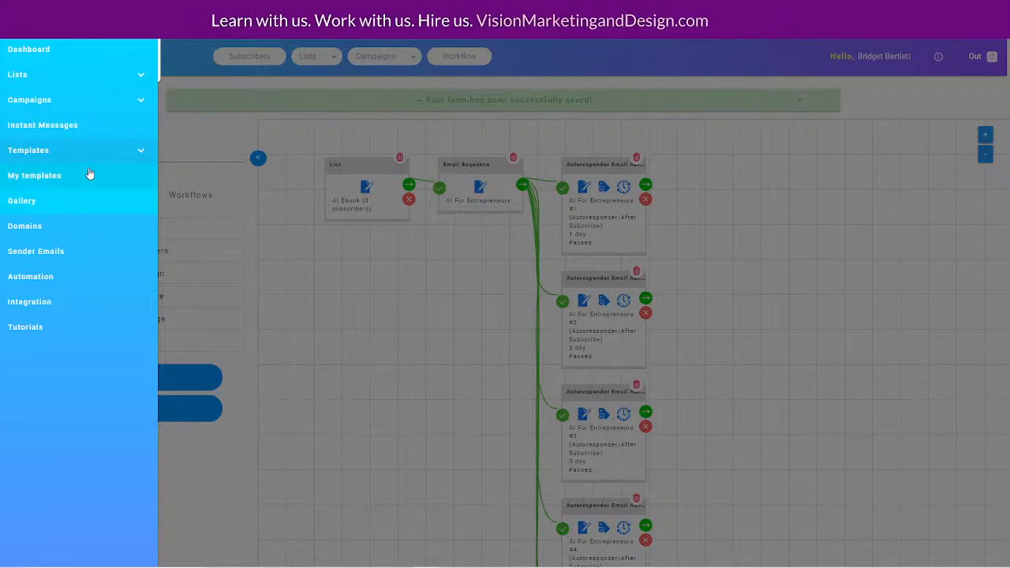
left_click(562, 70)
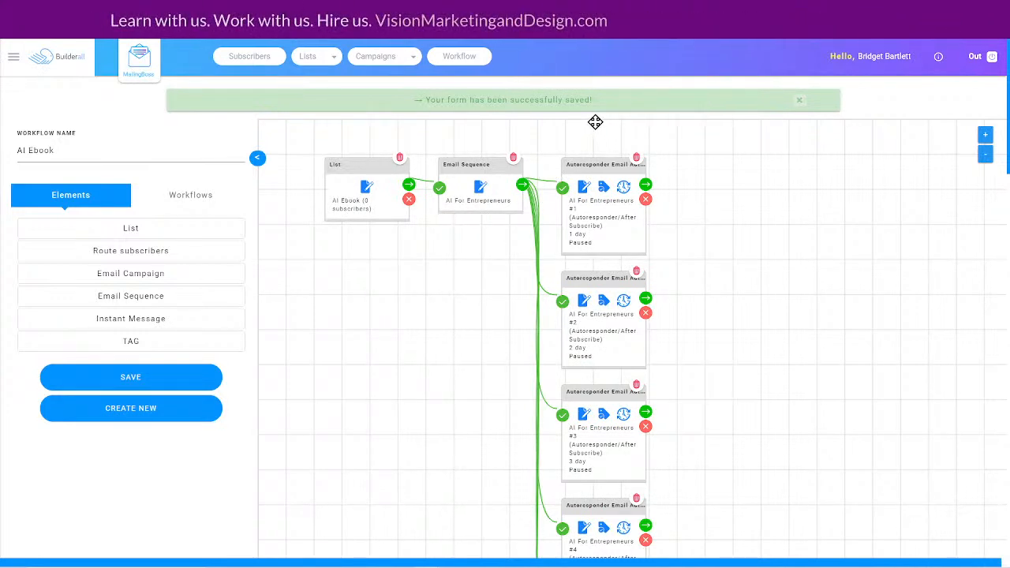
Open the email information of the AI For Entrepreneurs #1 campaign and save its details to continue to the template stage
left_click(583, 188)
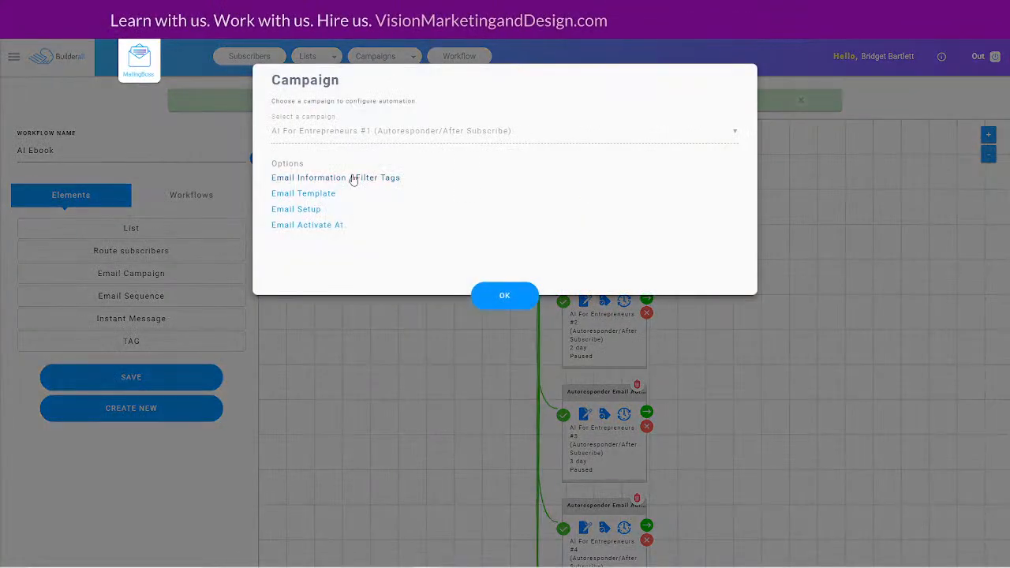
left_click(349, 179)
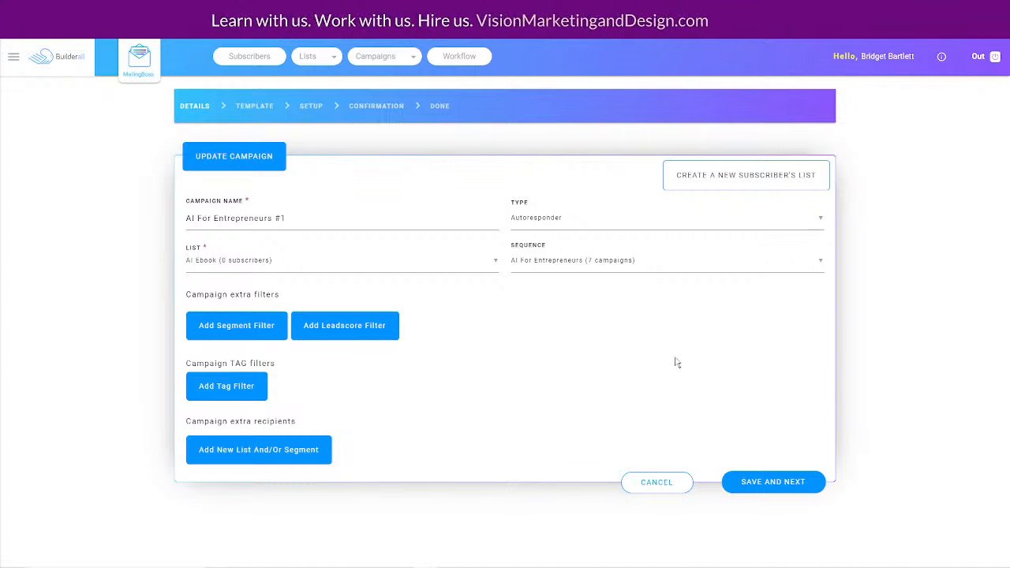
left_click(822, 476)
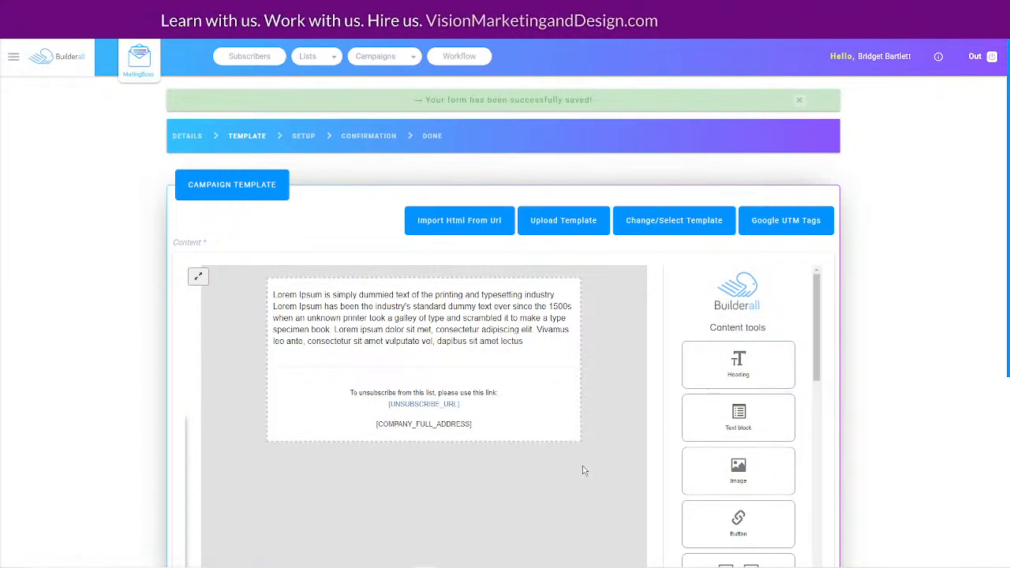
Replace the campaign's default email content with the saved Funnels template
scroll(583, 466, "down", 1)
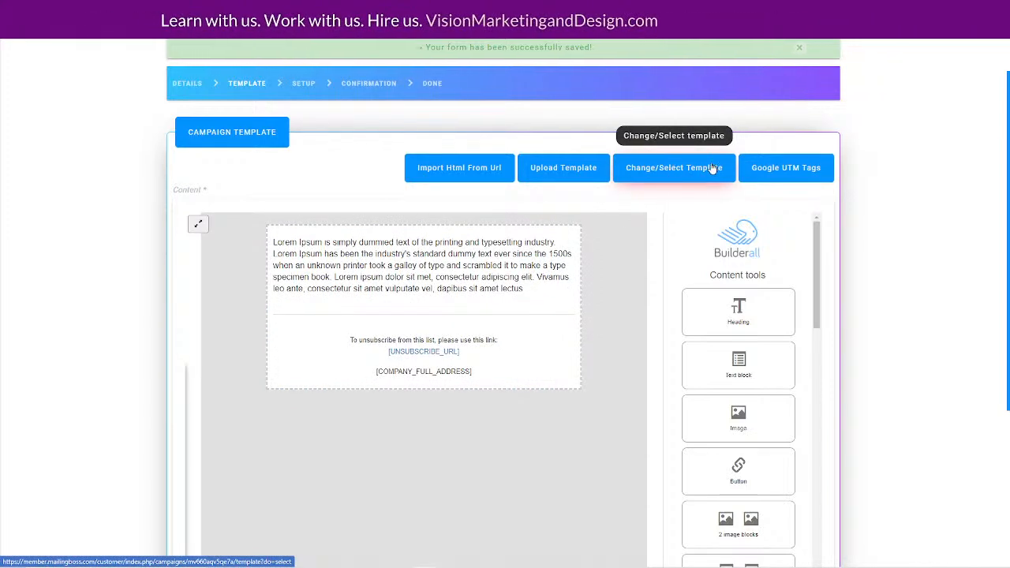
left_click(653, 171)
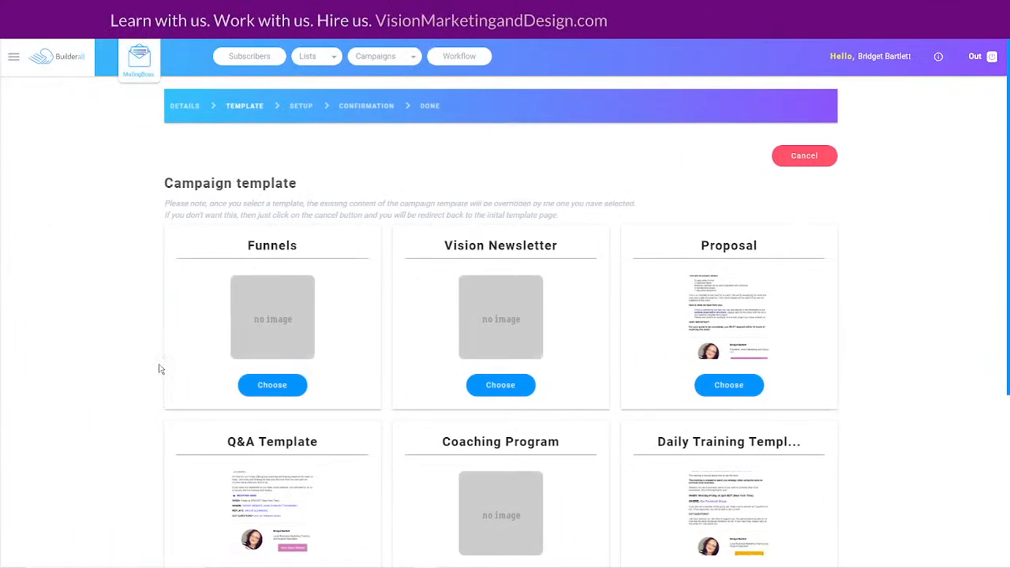
scroll(845, 387, "down", 4)
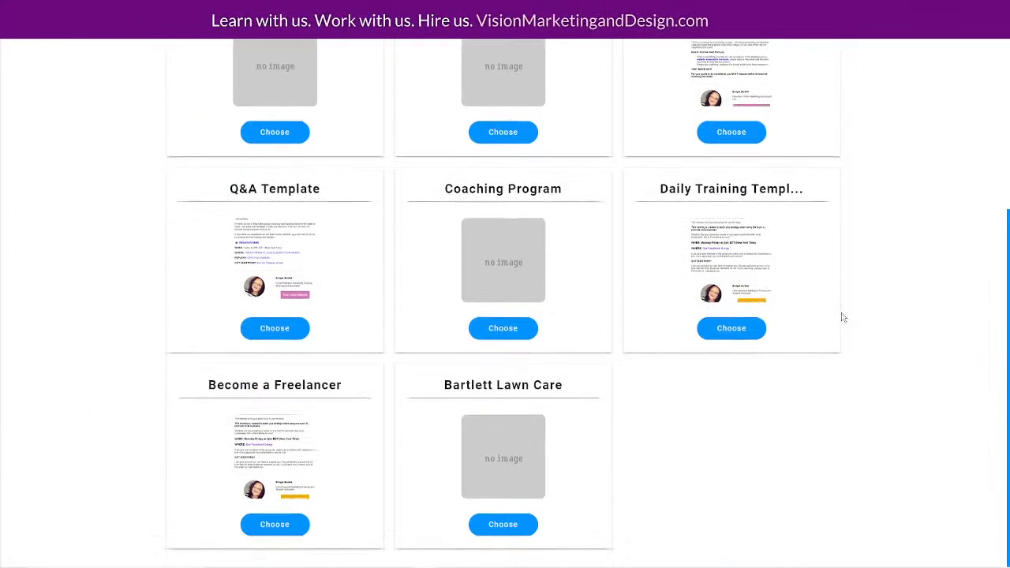
scroll(843, 317, "up", 4)
left_click(263, 385)
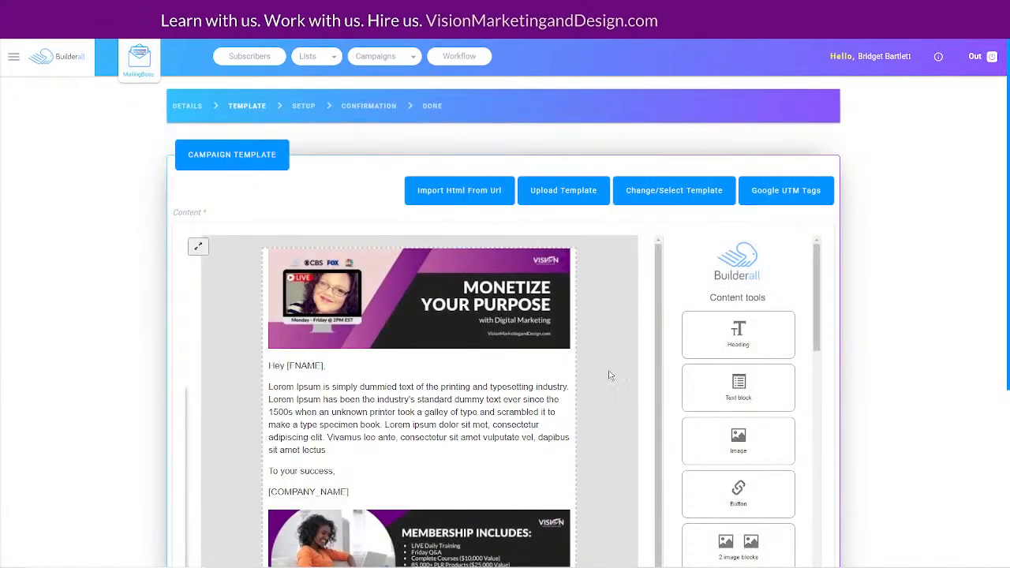
Delete the Membership Includes banner and the Monetize Your Purpose header image from the email
scroll(608, 371, "down", 1)
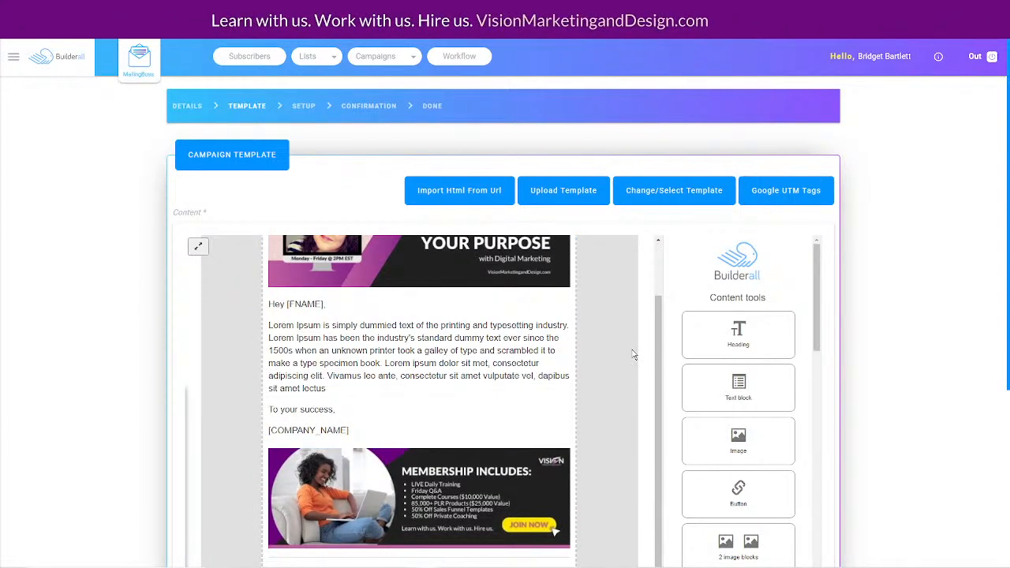
mouse_move(563, 462)
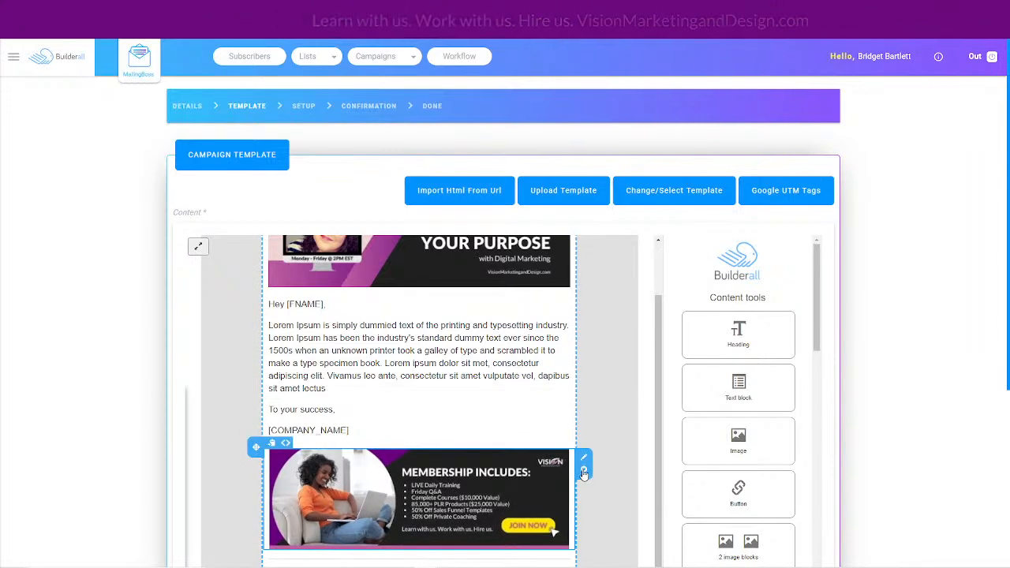
left_click(585, 470)
left_click(632, 347)
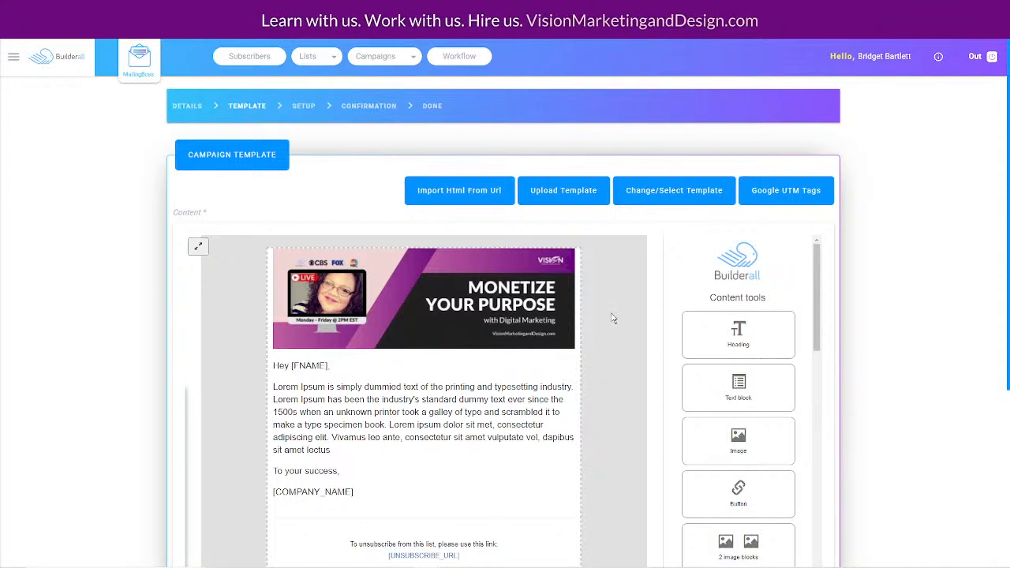
scroll(565, 213, "down", 1)
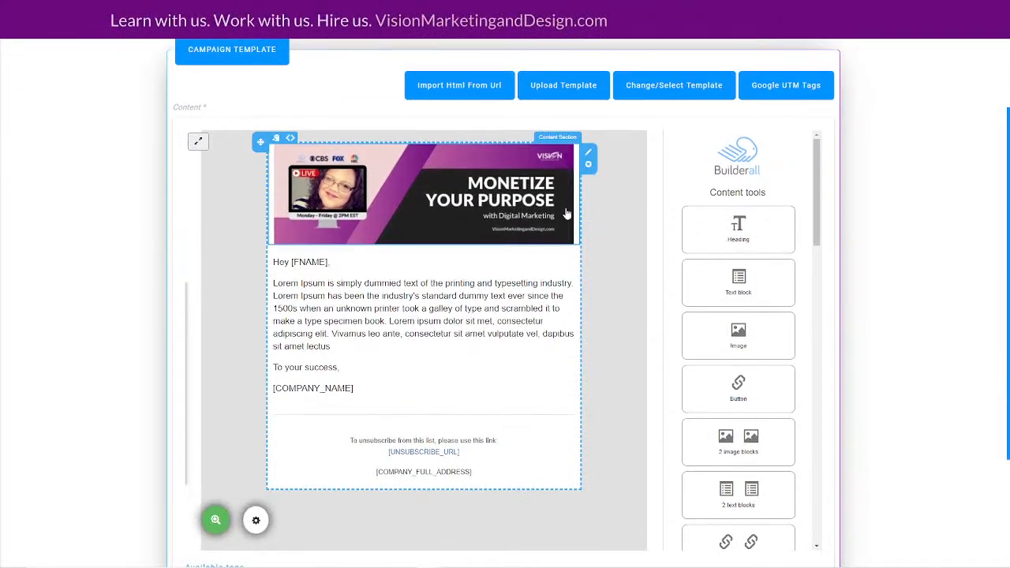
left_click(589, 165)
left_click(632, 230)
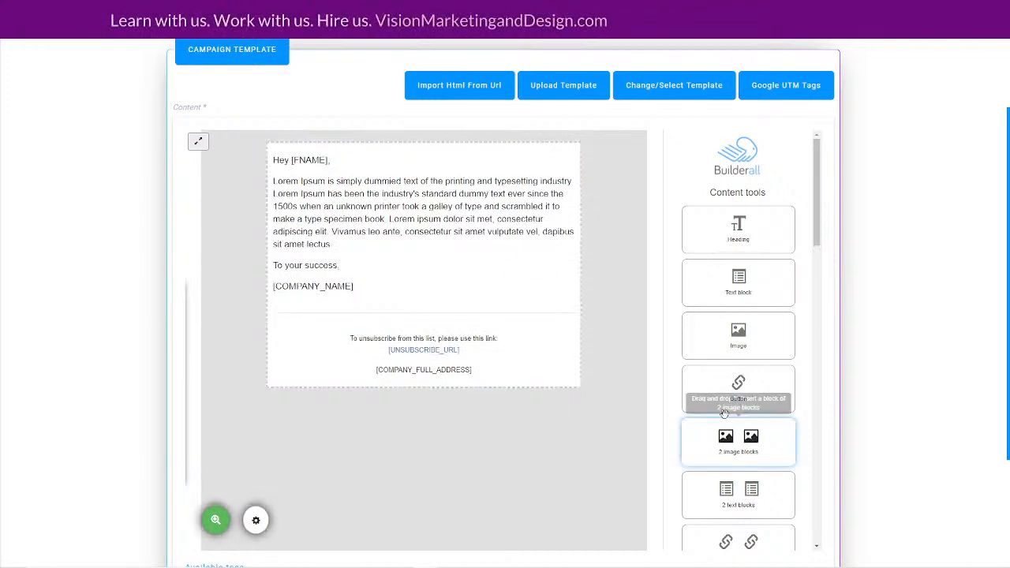
Try a social media block above the email's unsubscribe text, removing it again
scroll(766, 363, "down", 5)
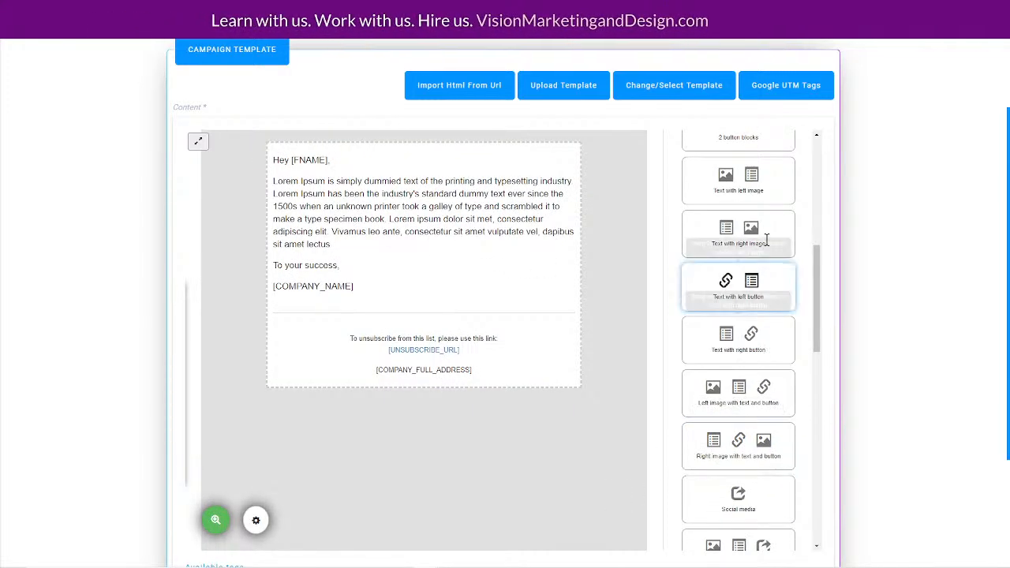
scroll(710, 442, "down", 3)
left_click_drag(752, 228, 344, 332)
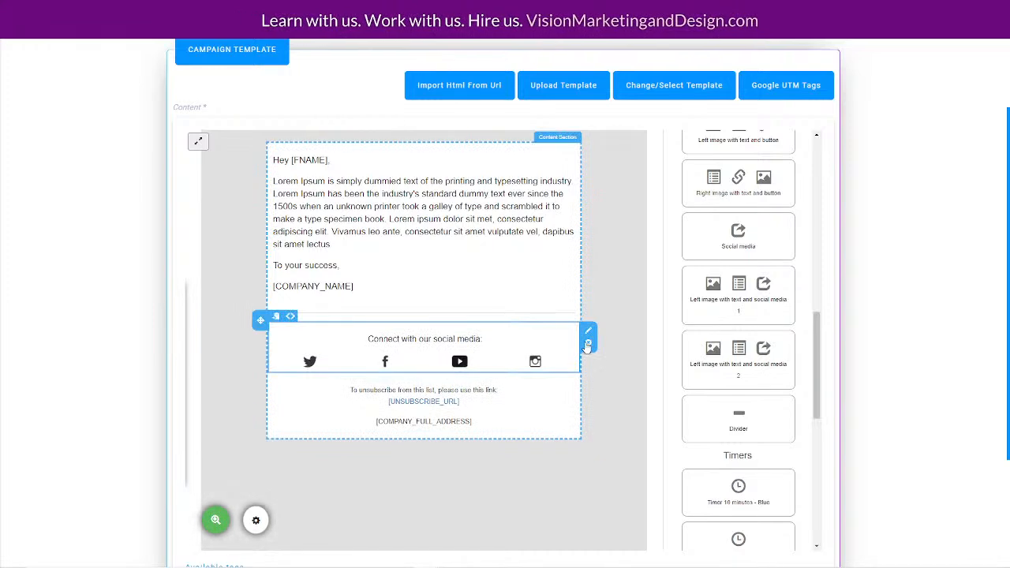
left_click(590, 344)
left_click(628, 239)
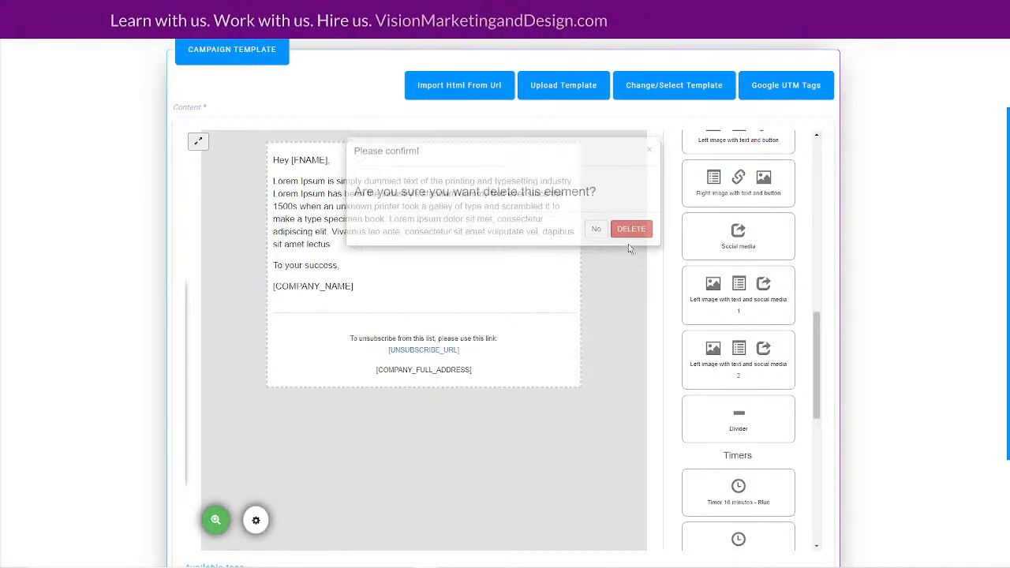
Switch to the AI Email Sequence document in Google Docs and go to the start of Email #1
mouse_move(382, 560)
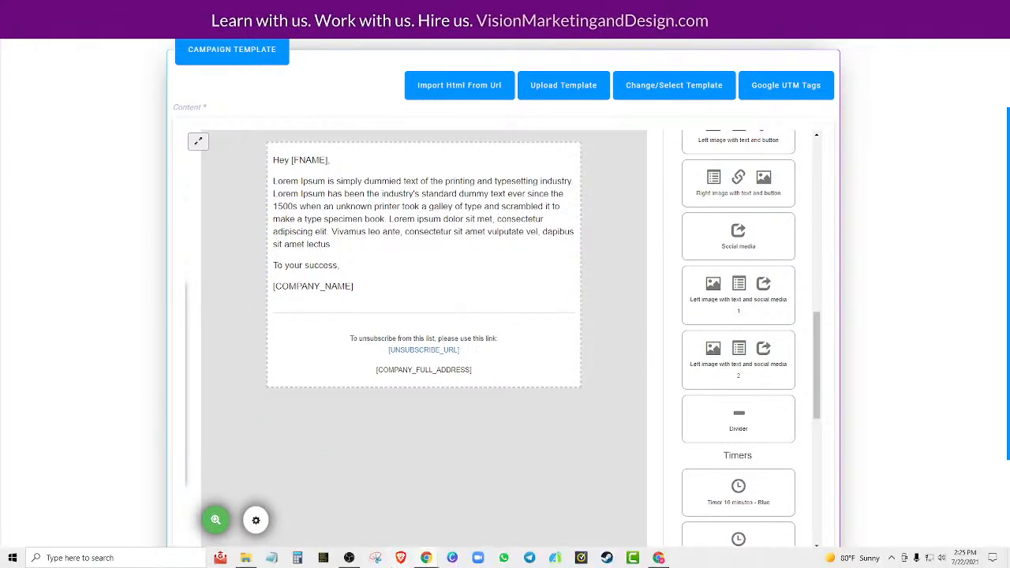
mouse_move(658, 560)
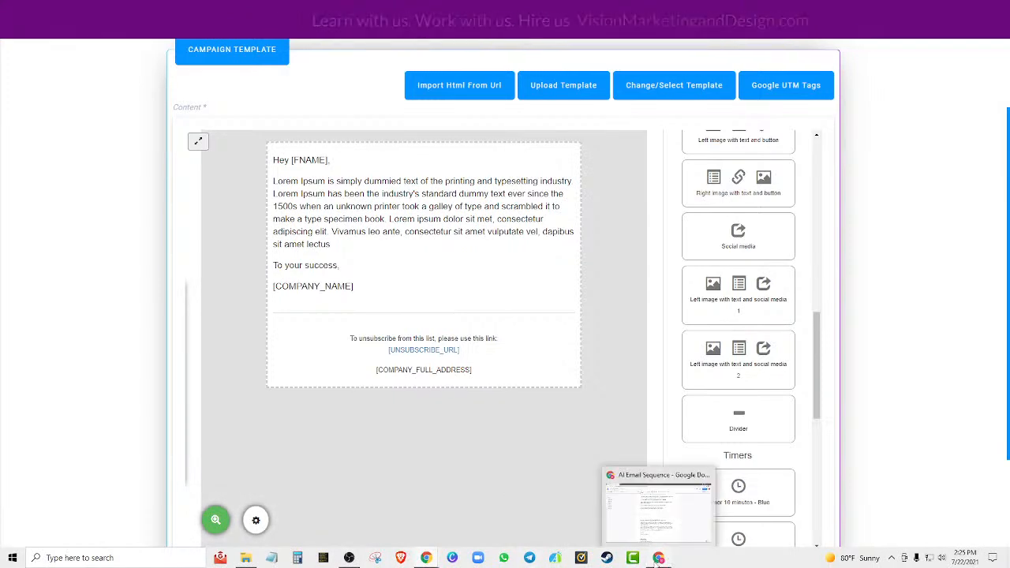
left_click(664, 509)
scroll(726, 387, "up", 7)
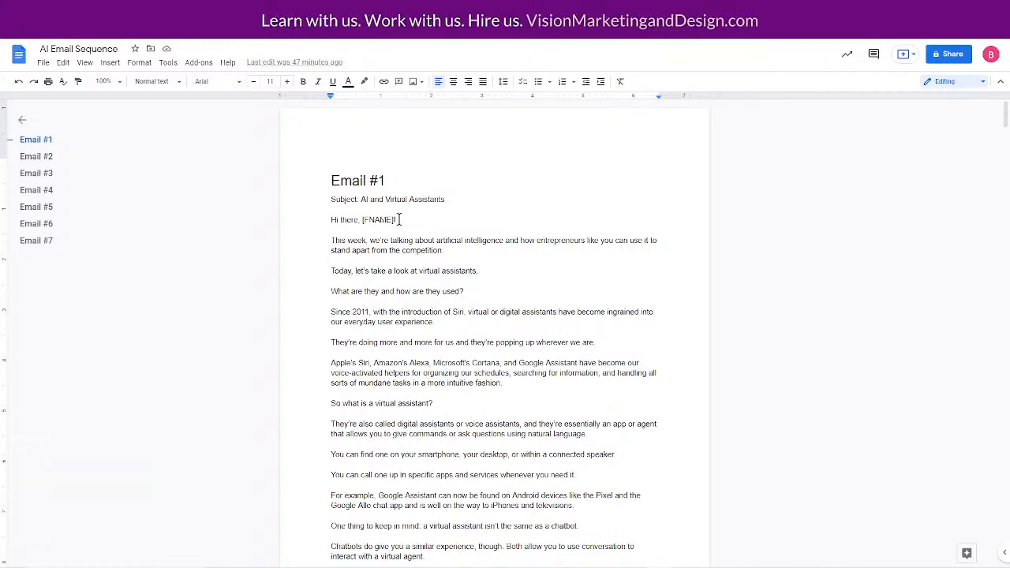
Copy the Email #1 body from its greeting through the sign-off and replace the campaign email's placeholder text with it
scroll(534, 387, "down", 3)
scroll(482, 309, "up", 3)
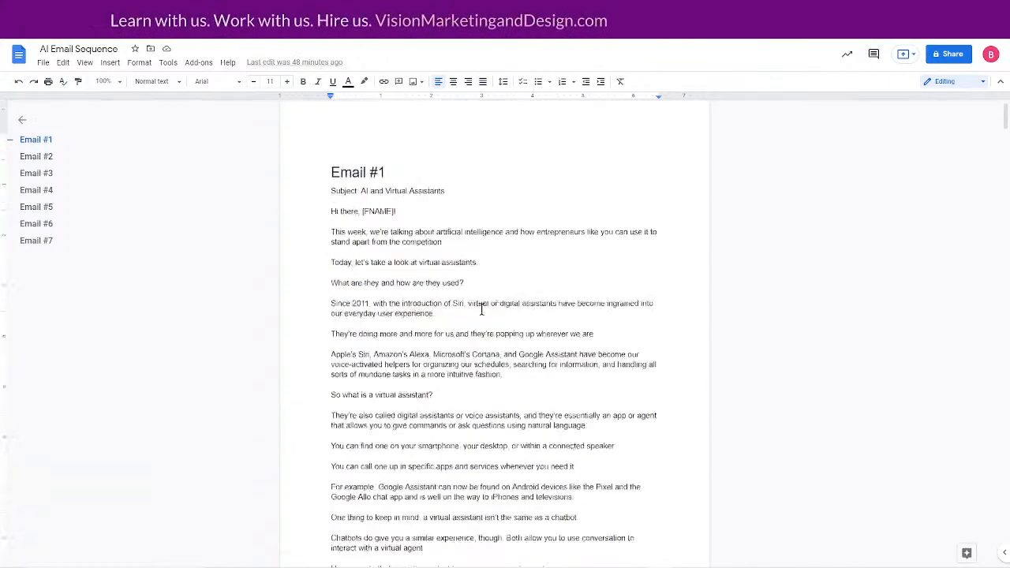
left_click_drag(331, 220, 415, 288)
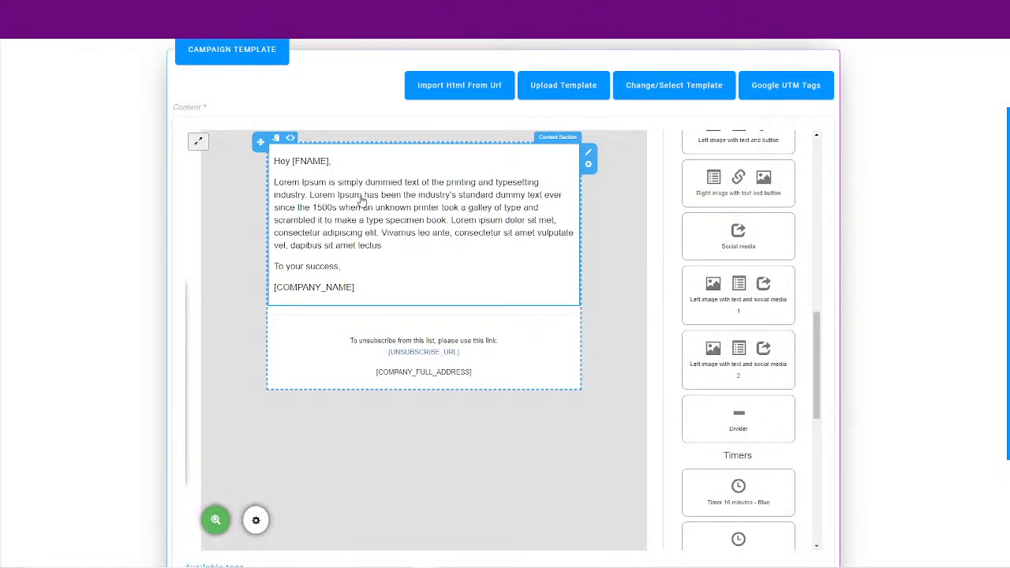
left_click(362, 201)
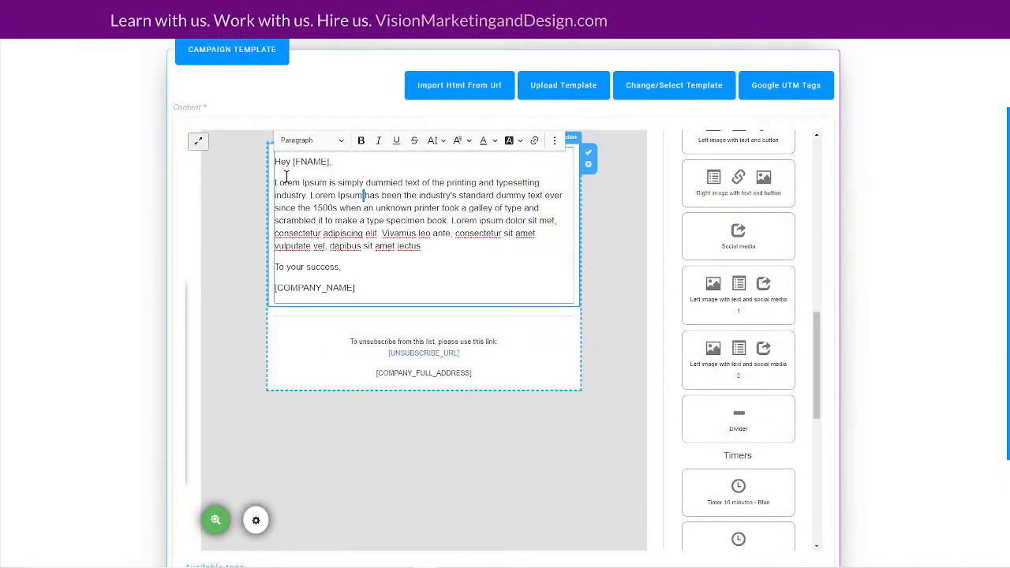
left_click_drag(276, 161, 437, 303)
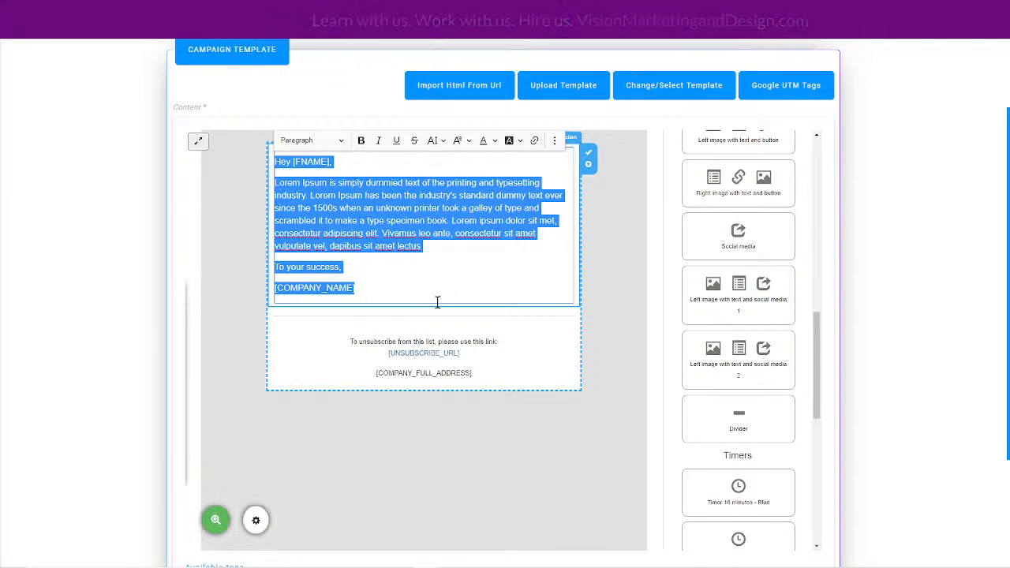
key("ctrl+v")
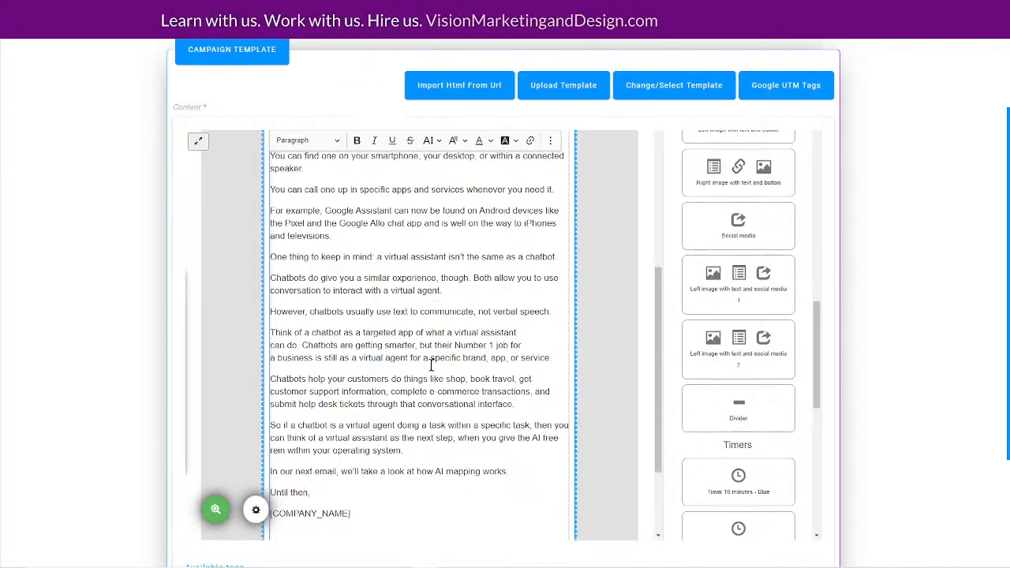
Review the pasted Email #1 text in the campaign template from the greeting down to the sign-off and unsubscribe footer
scroll(423, 370, "up", 4)
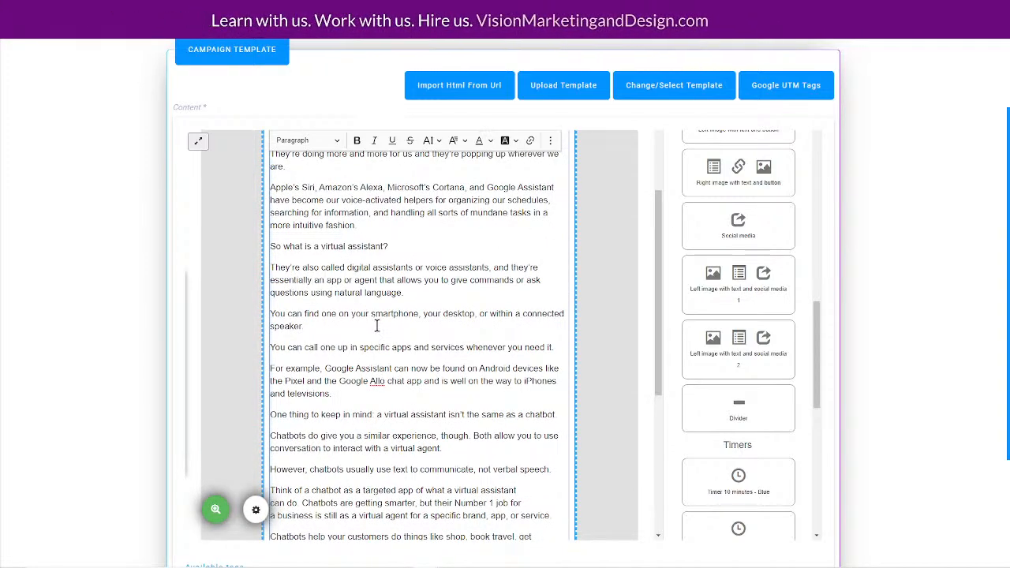
scroll(383, 330, "up", 3)
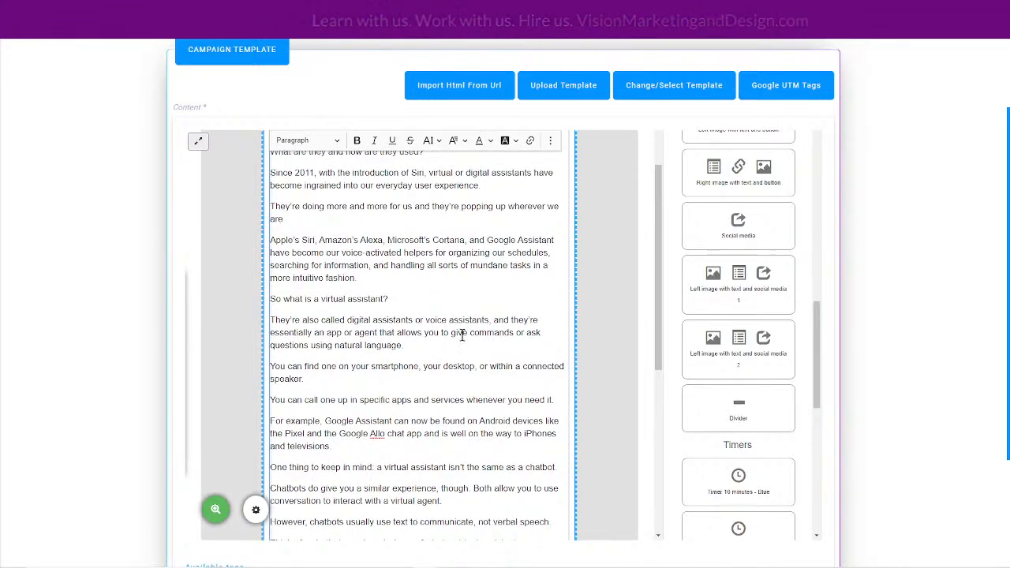
scroll(462, 336, "up", 1)
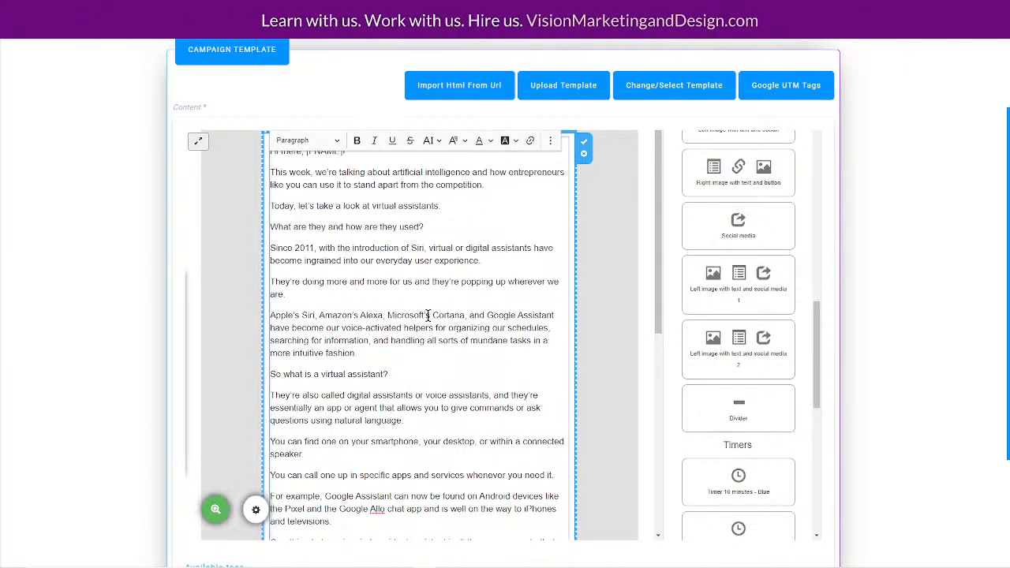
scroll(407, 316, "up", 2)
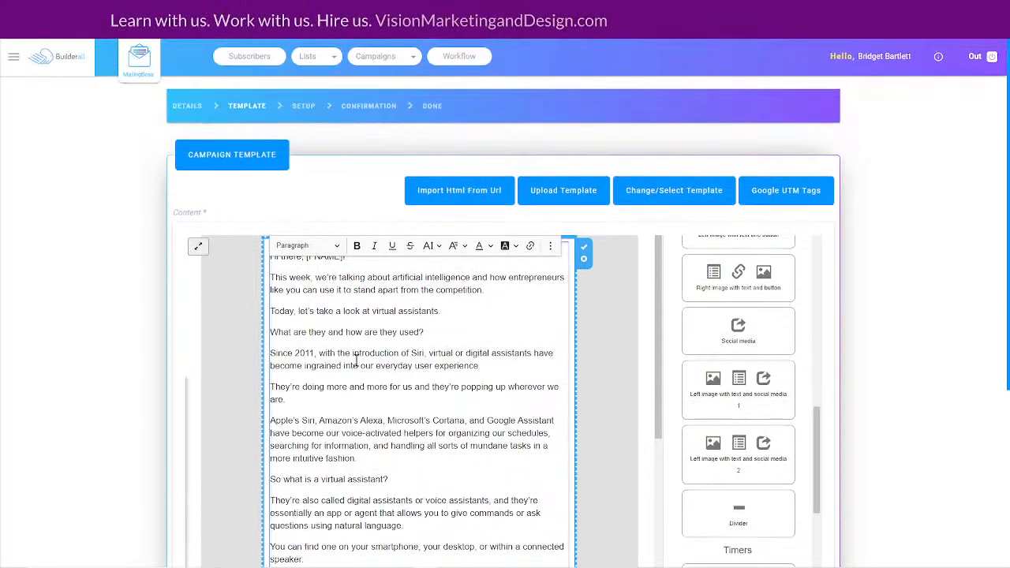
scroll(516, 379, "down", 2)
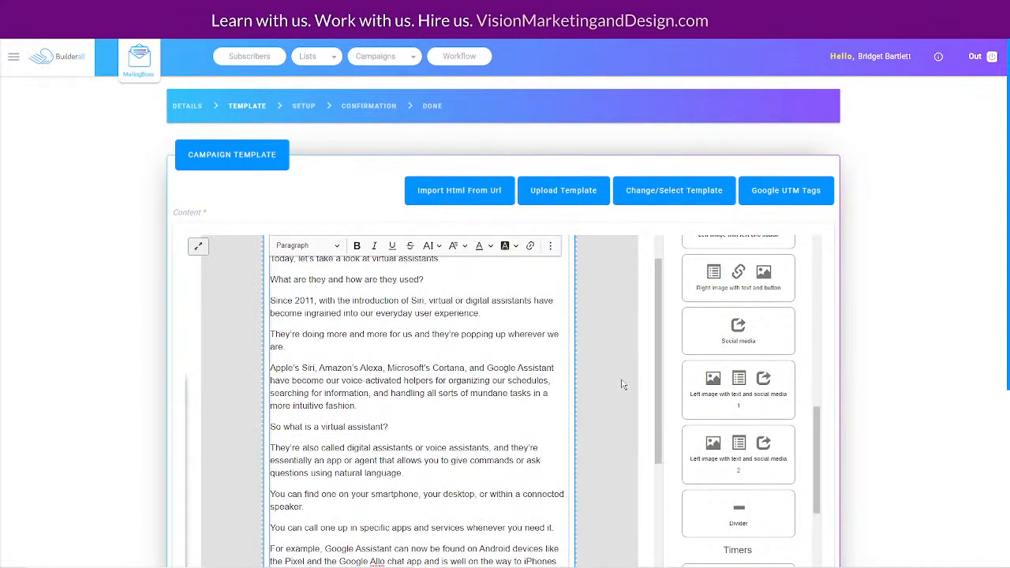
scroll(620, 357, "down", 10)
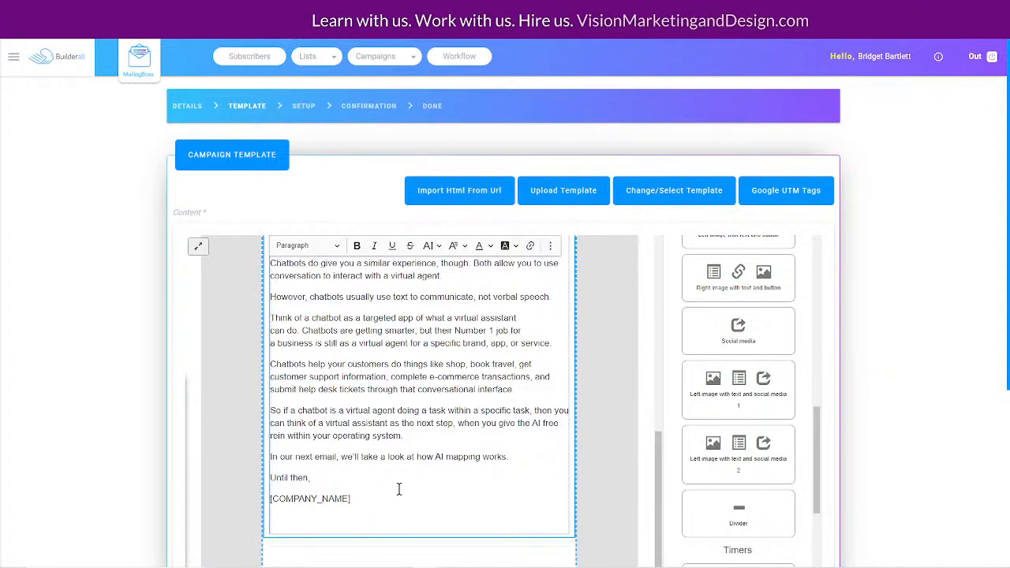
scroll(473, 379, "up", 10)
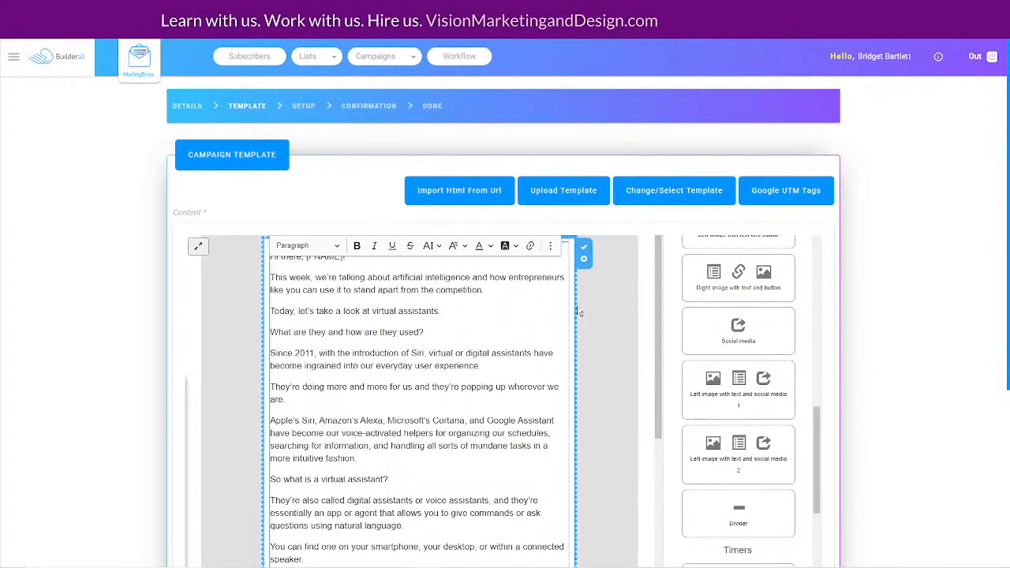
scroll(931, 293, "down", 4)
scroll(552, 253, "up", 4)
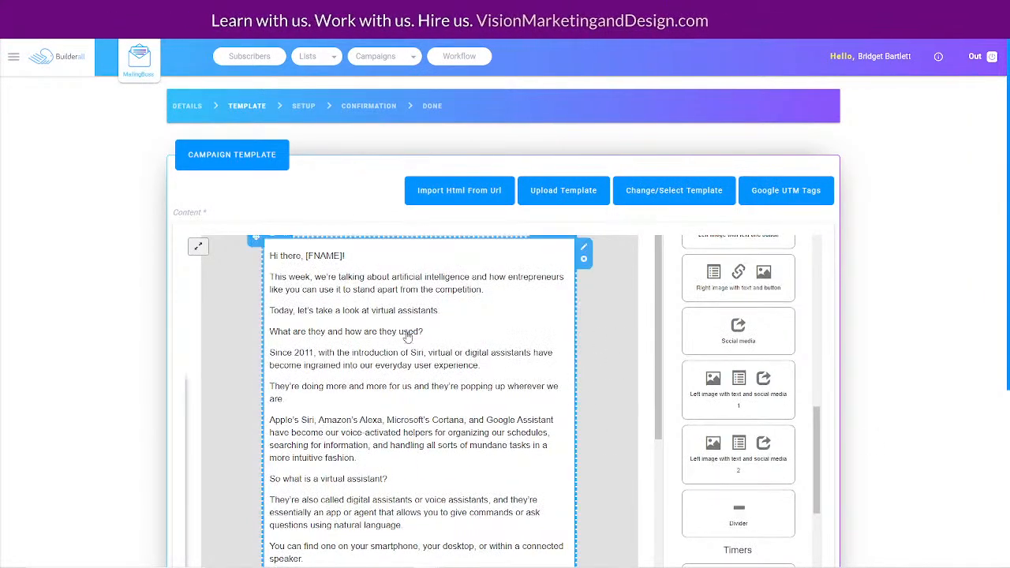
scroll(304, 416, "down", 1)
scroll(303, 415, "down", 1)
scroll(429, 445, "down", 6)
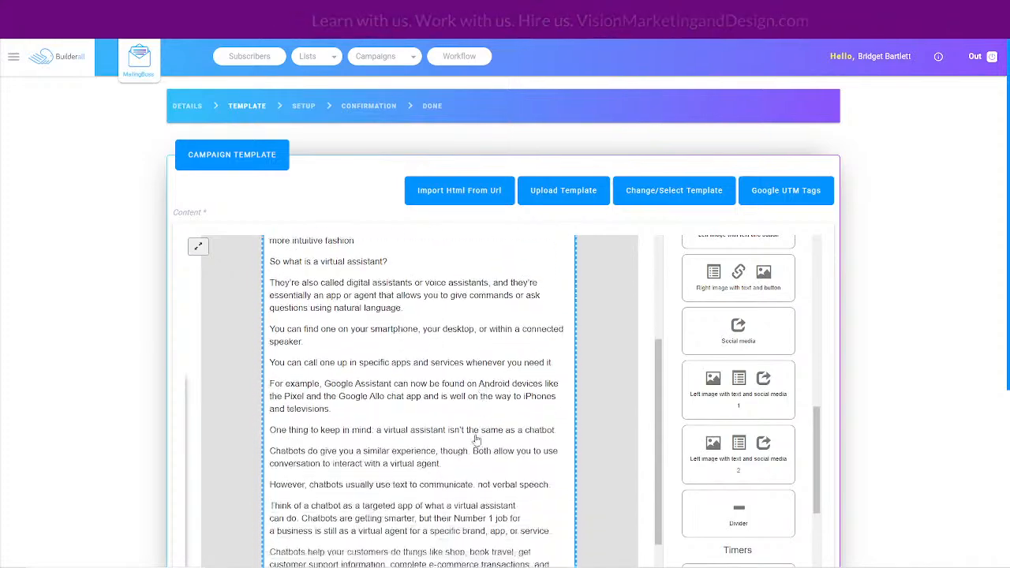
scroll(560, 447, "down", 1)
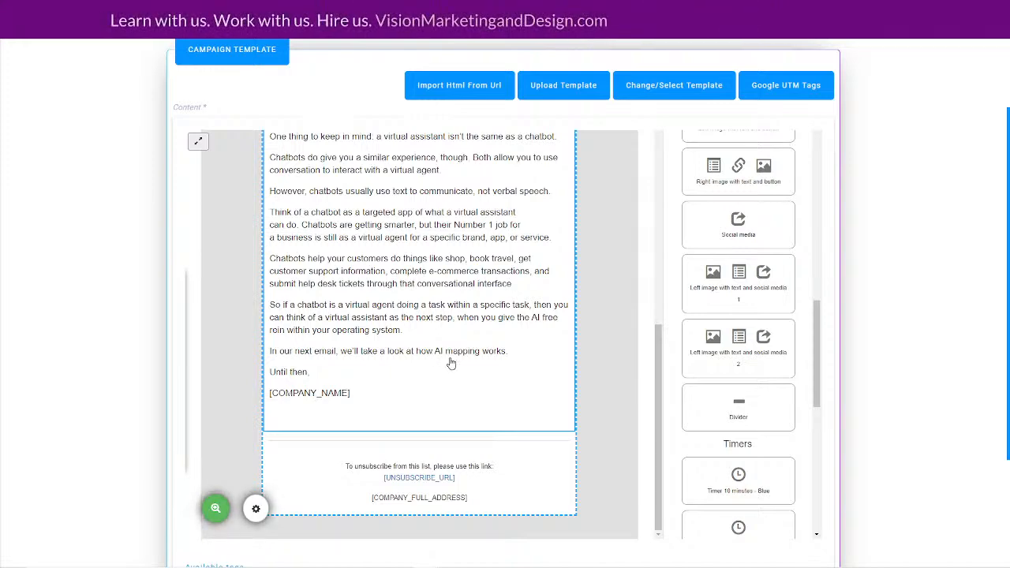
scroll(481, 351, "up", 5)
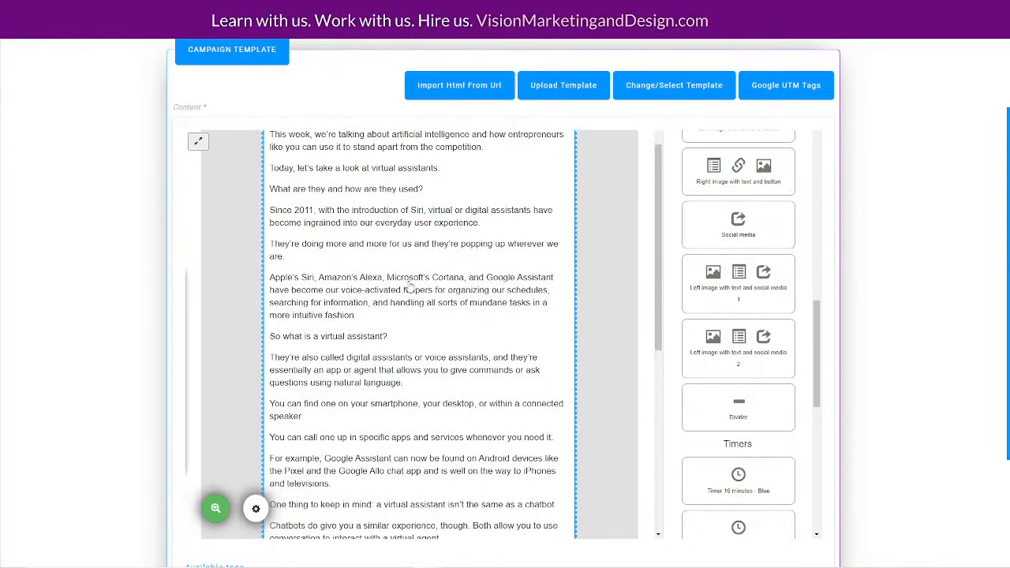
Review the email body text from the greeting through the company name sign-off and the unsubscribe footer
scroll(399, 260, "up", 1)
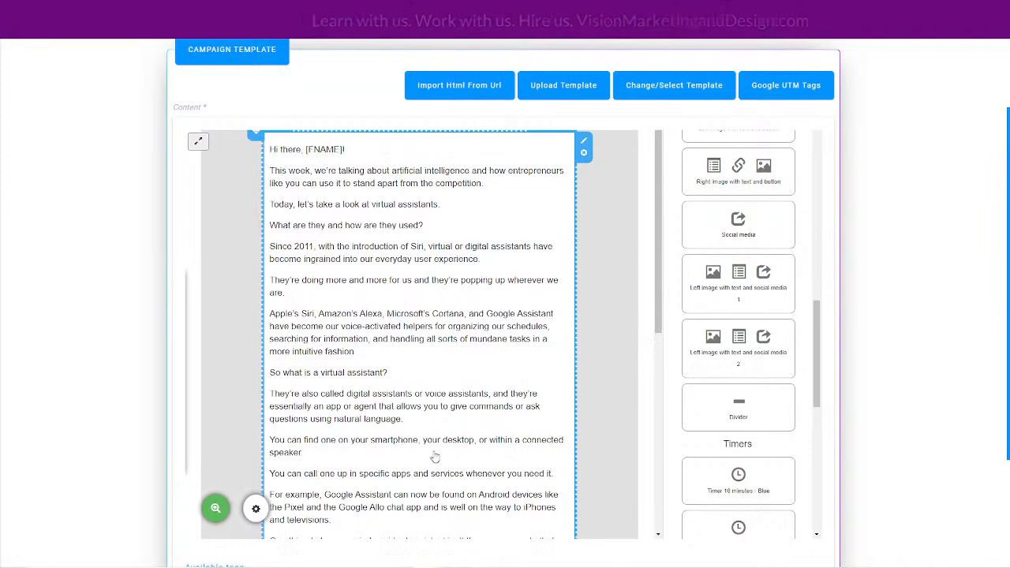
scroll(517, 434, "down", 4)
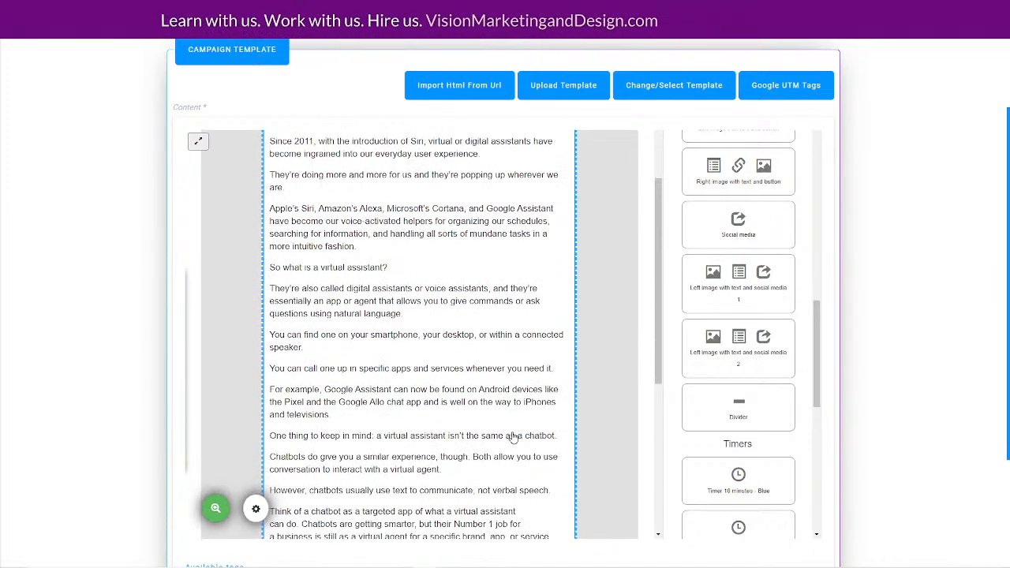
scroll(514, 417, "down", 4)
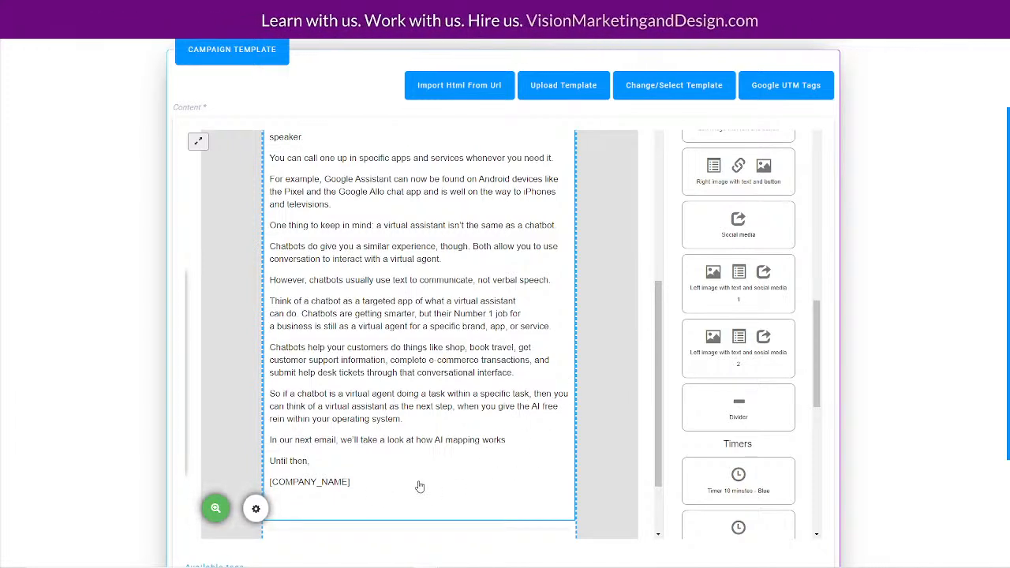
scroll(419, 487, "down", 2)
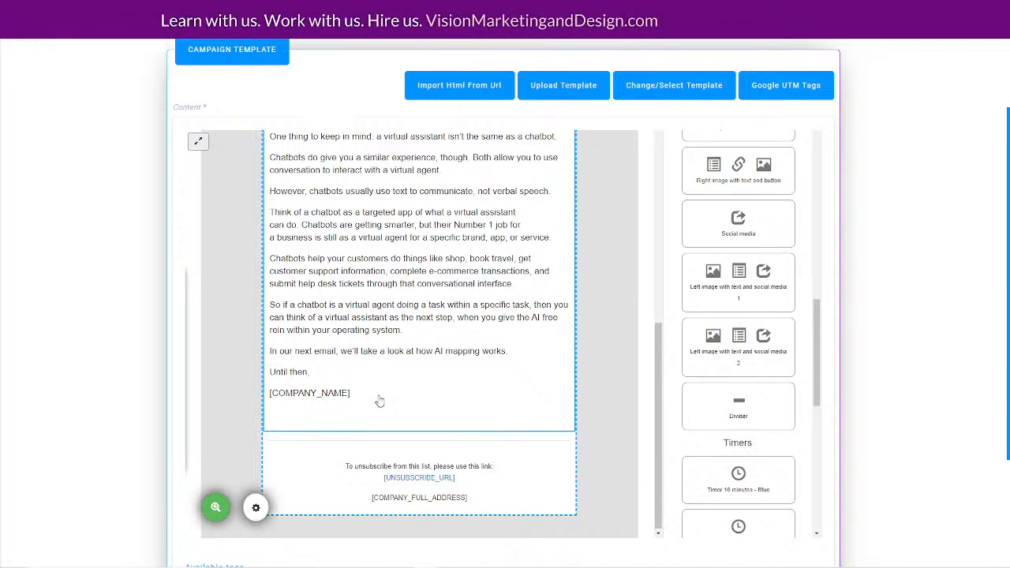
left_click(379, 401)
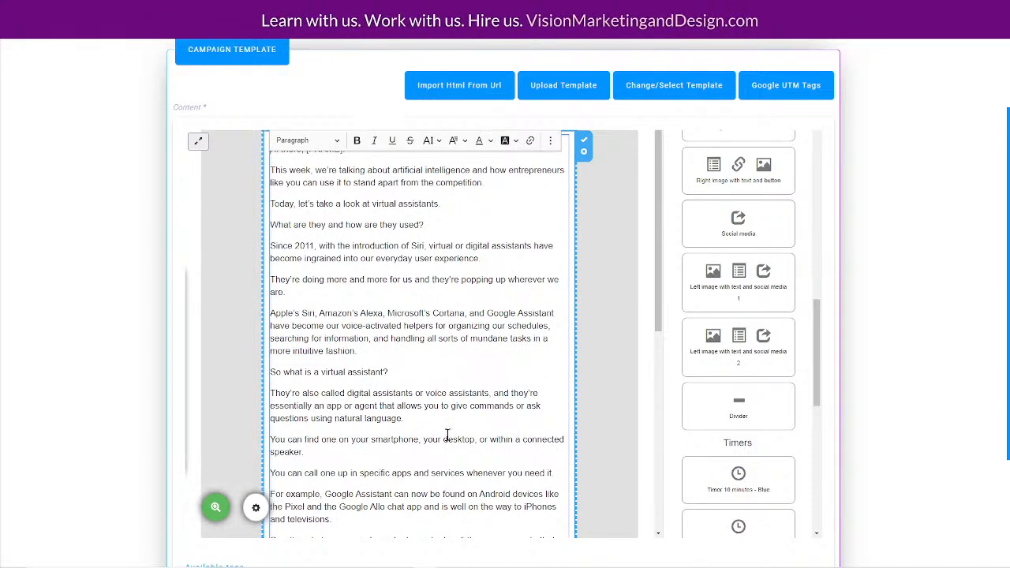
left_click(483, 472)
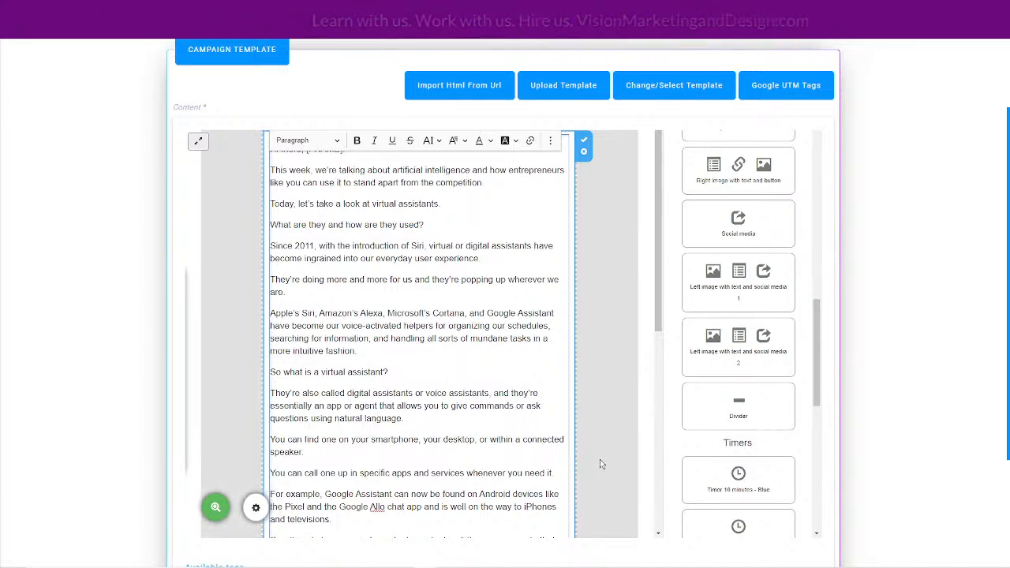
left_click(623, 407)
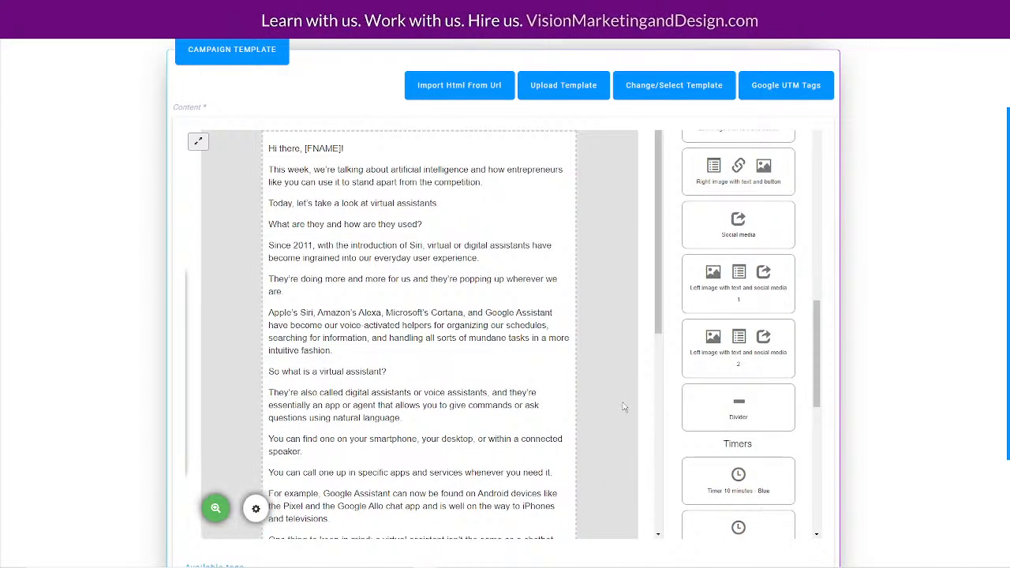
scroll(623, 407, "down", 5)
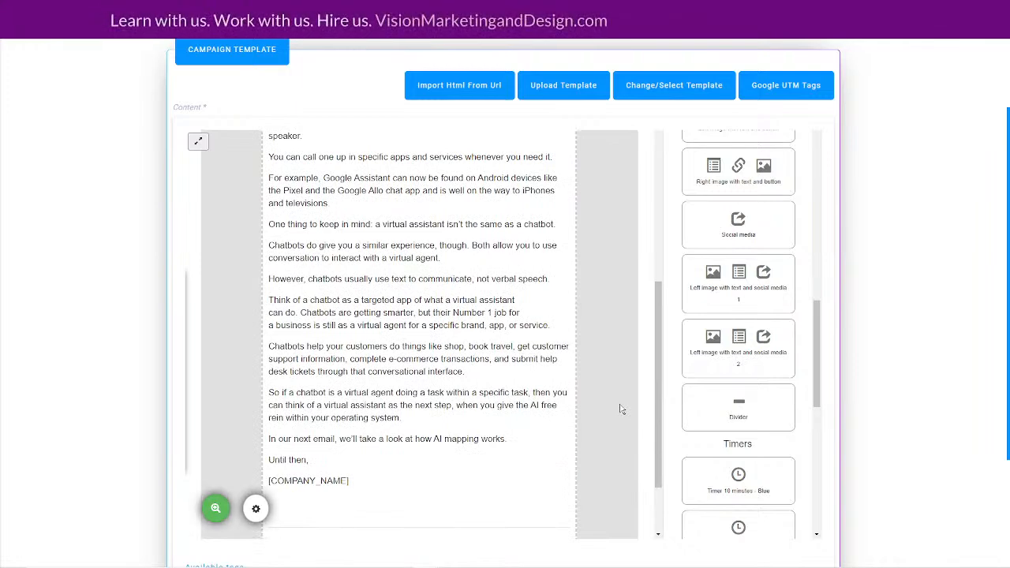
scroll(620, 408, "down", 2)
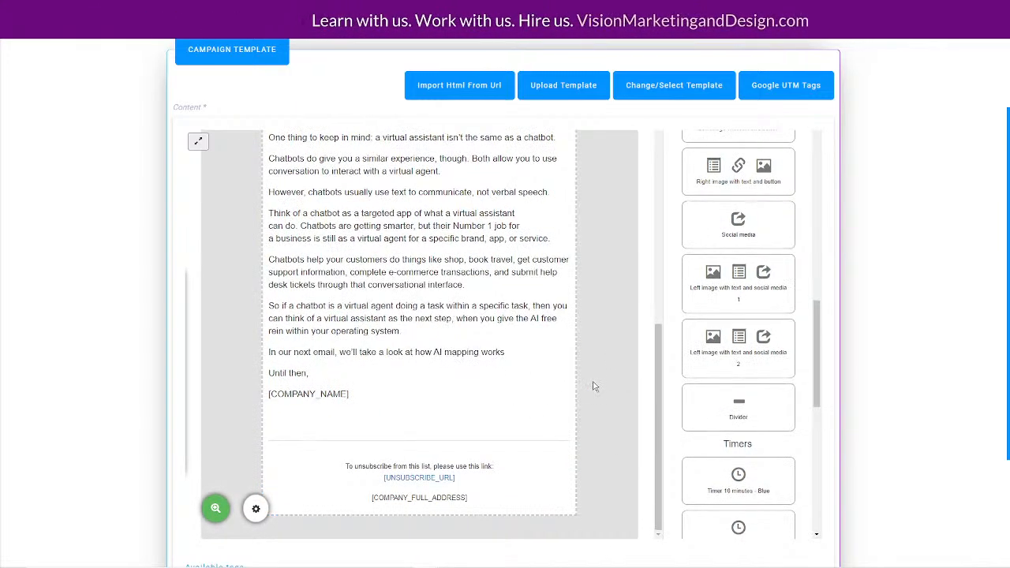
type(".")
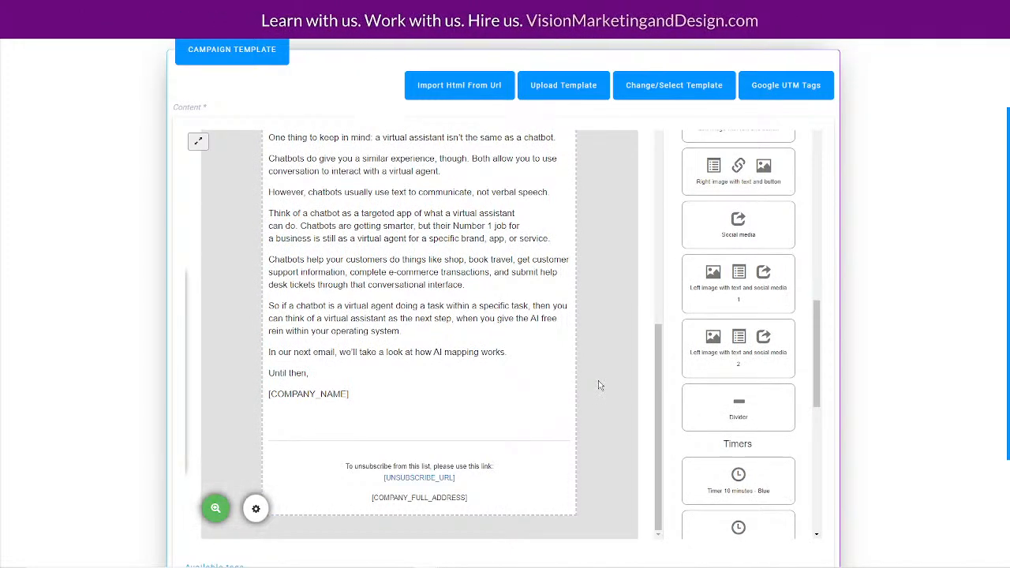
scroll(601, 381, "up", 2)
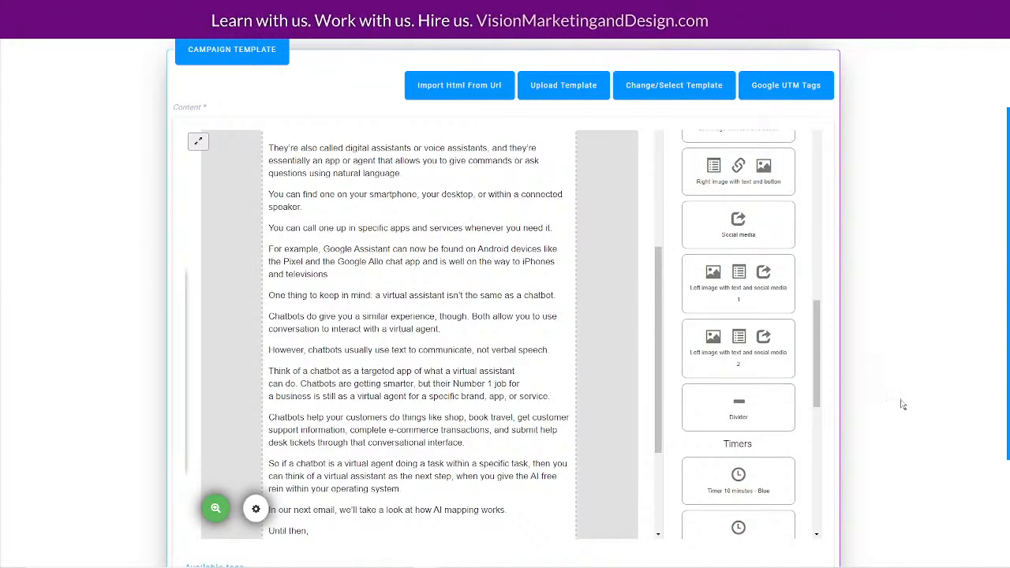
Save the campaign template and continue to the campaign setup stage
scroll(907, 406, "down", 3)
scroll(389, 266, "down", 2)
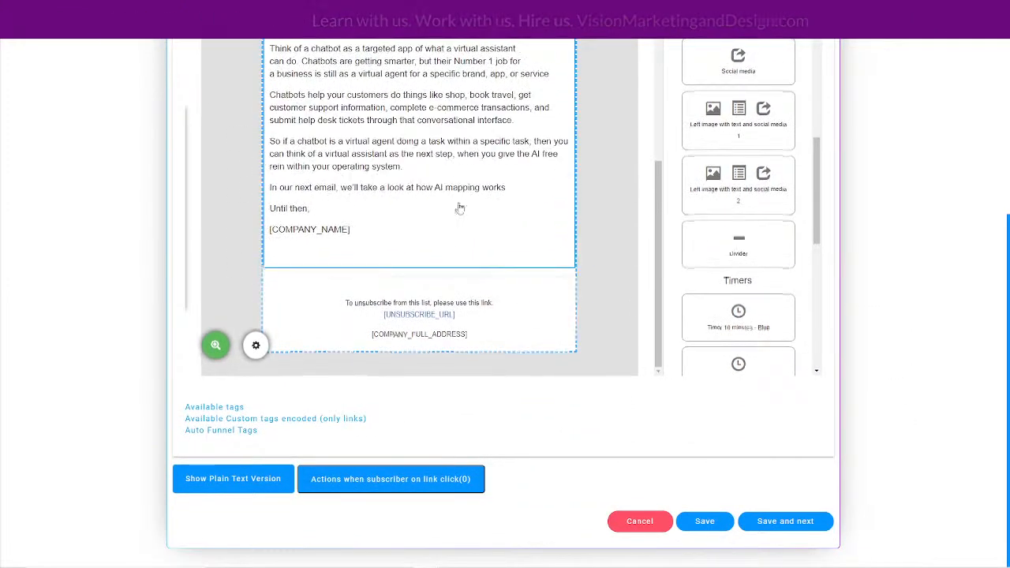
left_click(774, 534)
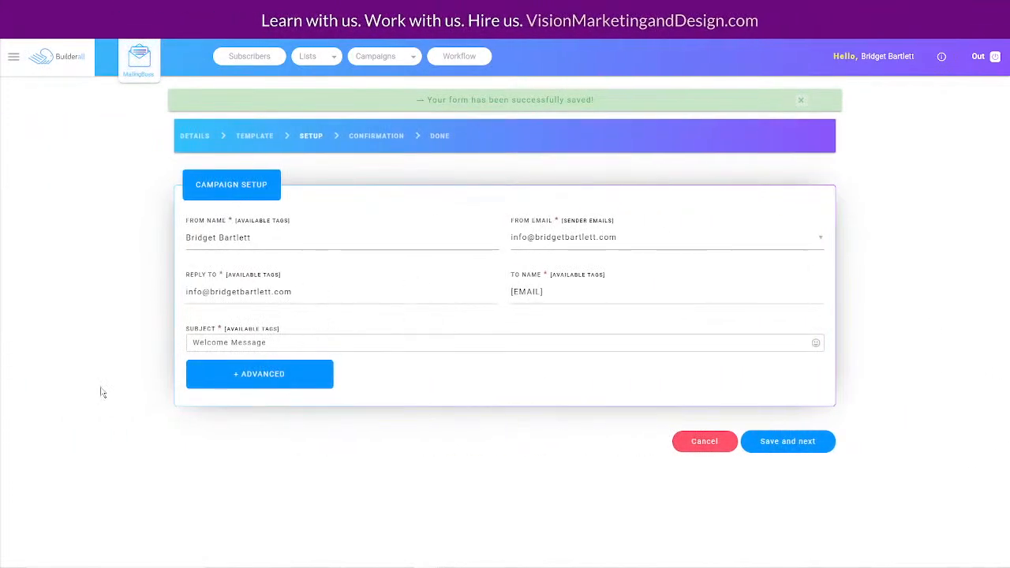
Copy Email #1's subject from the AI Email Sequence document in Google Docs and replace the campaign subject with "AI and Virtual Assistants"
mouse_move(635, 566)
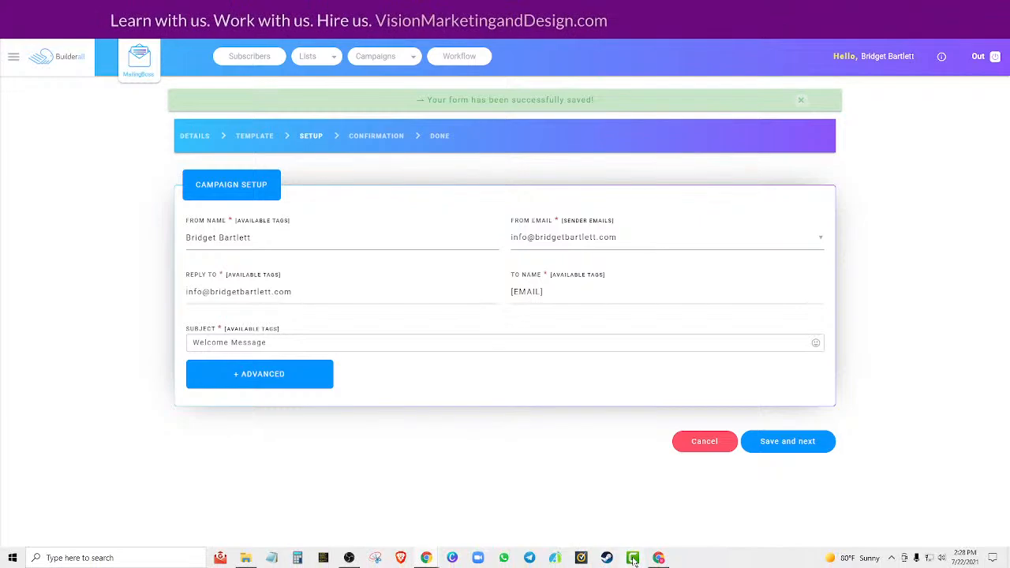
left_click(658, 558)
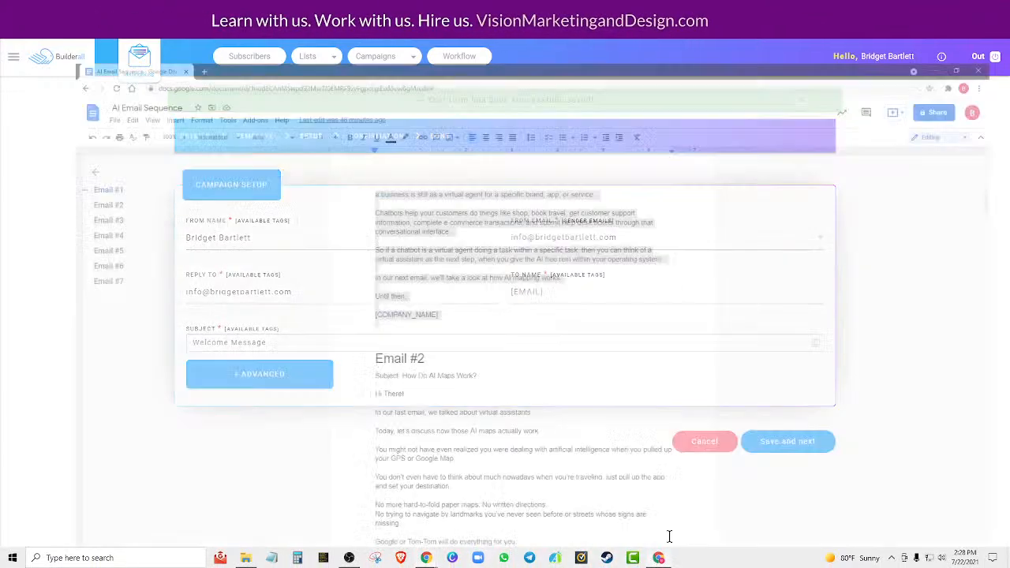
scroll(422, 269, "up", 10)
scroll(422, 268, "up", 2)
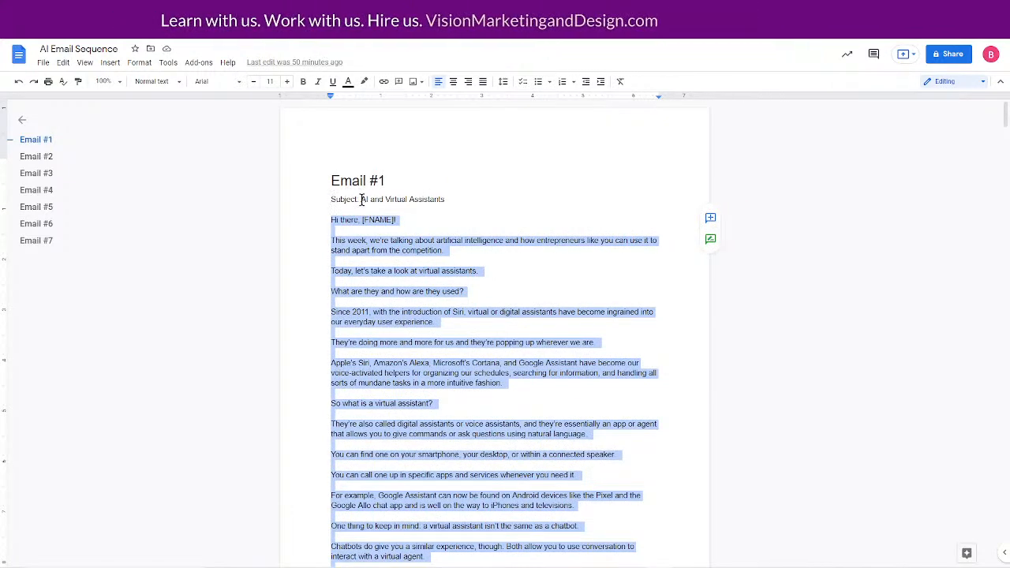
left_click_drag(361, 199, 445, 197)
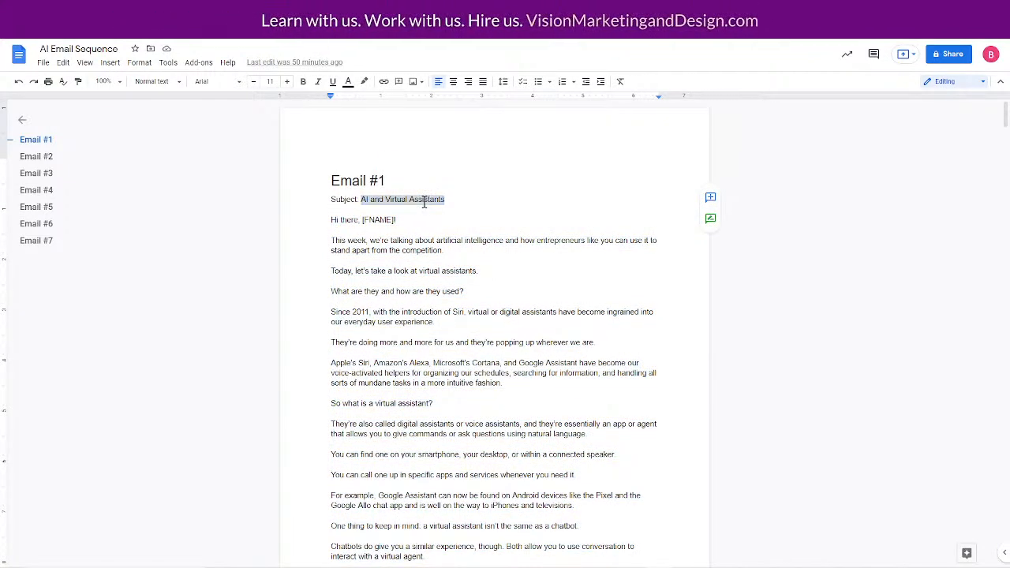
right_click(424, 202)
left_click(454, 228)
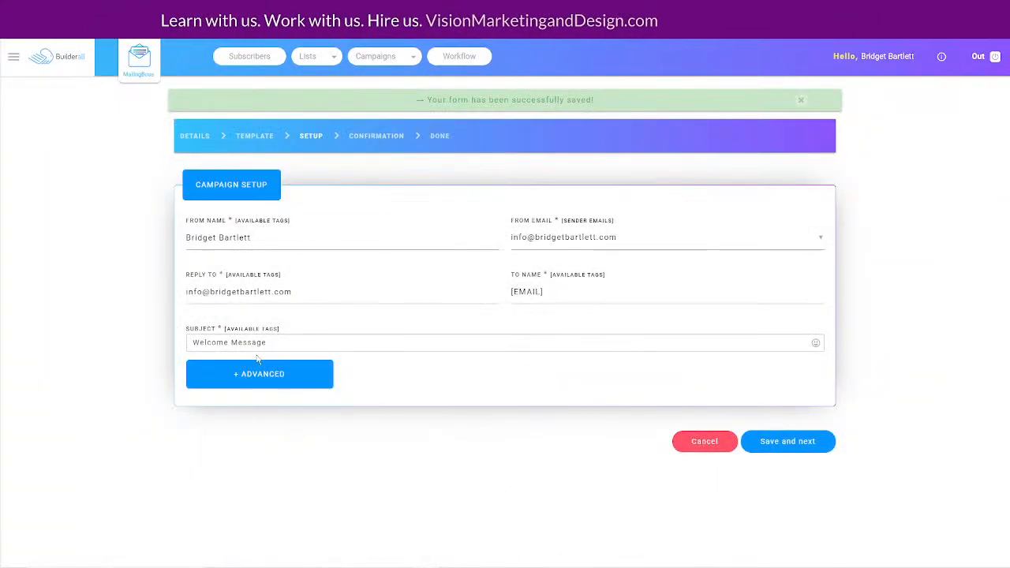
left_click_drag(266, 342, 183, 337)
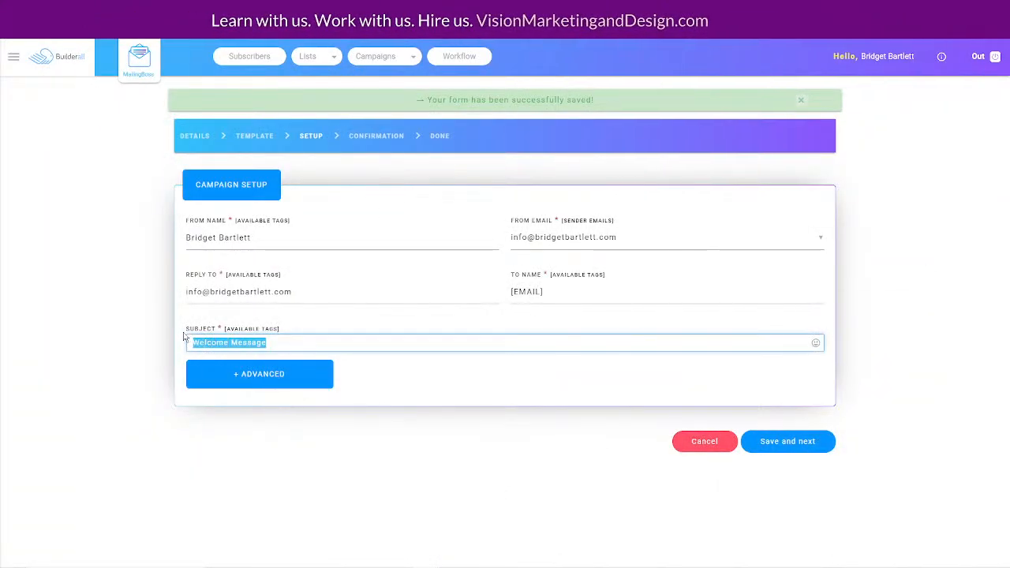
key("ctrl+v")
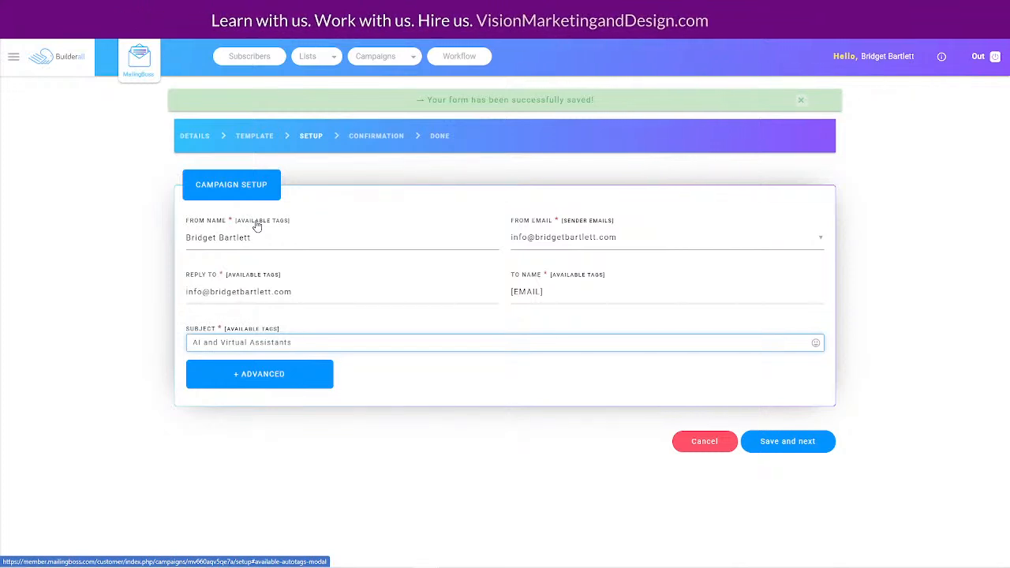
Replace the From Name value with the [AFT_MAILINGBOSS_FROM_NAME] auto funnel tag
mouse_move(260, 234)
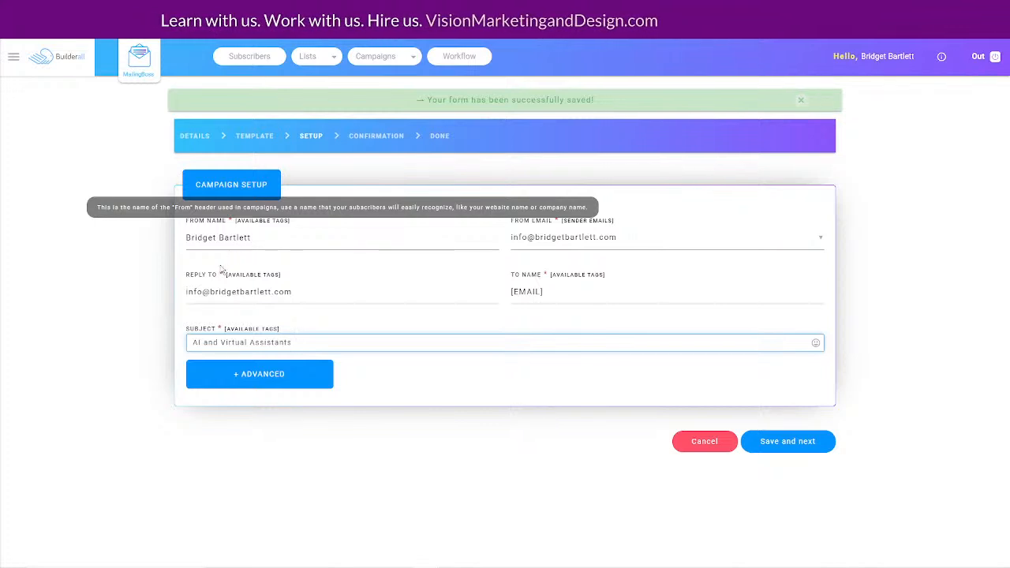
left_click_drag(268, 238, 181, 238)
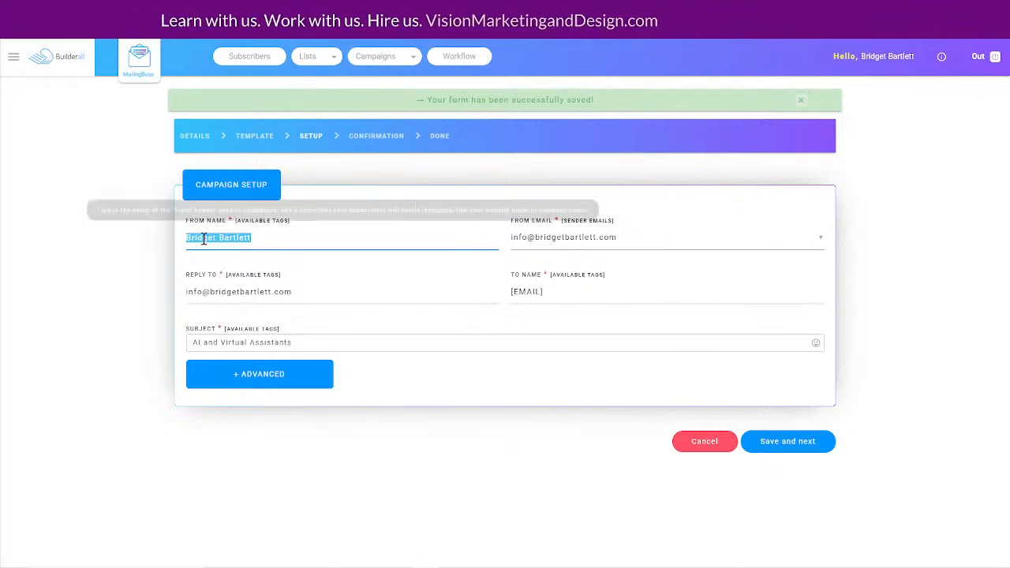
left_click(271, 225)
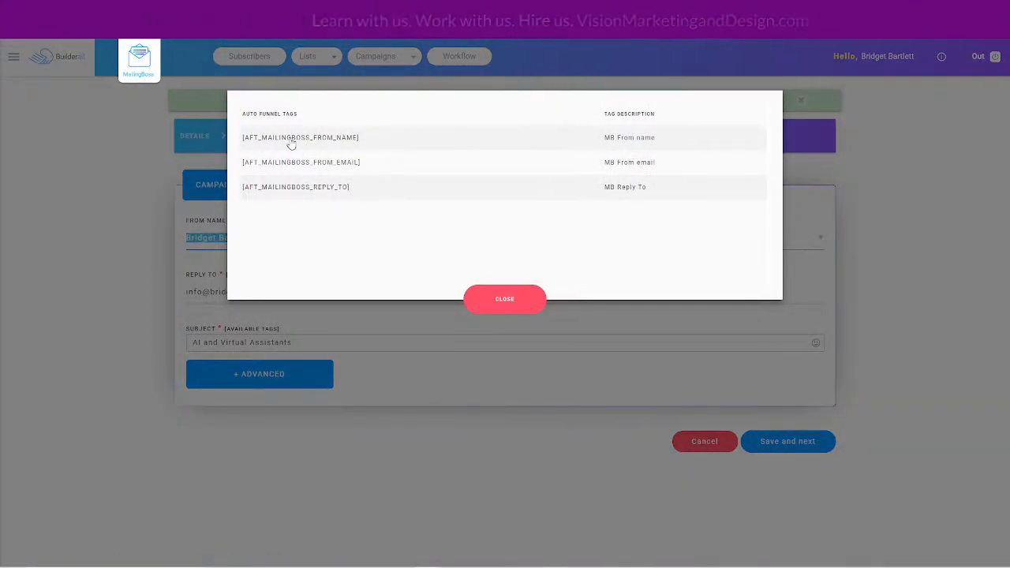
left_click(321, 138)
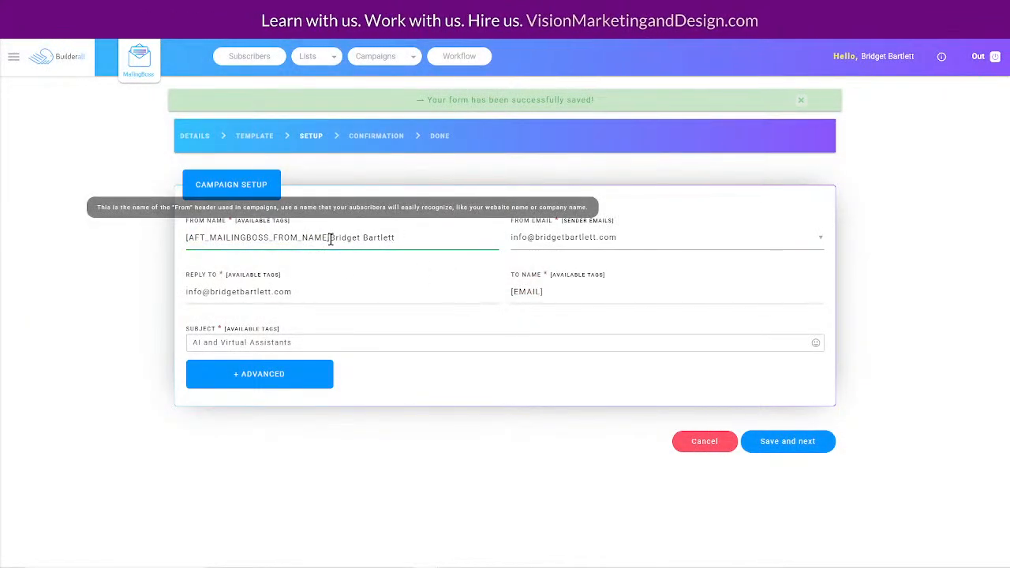
left_click_drag(331, 239, 431, 233)
key("BackSpace")
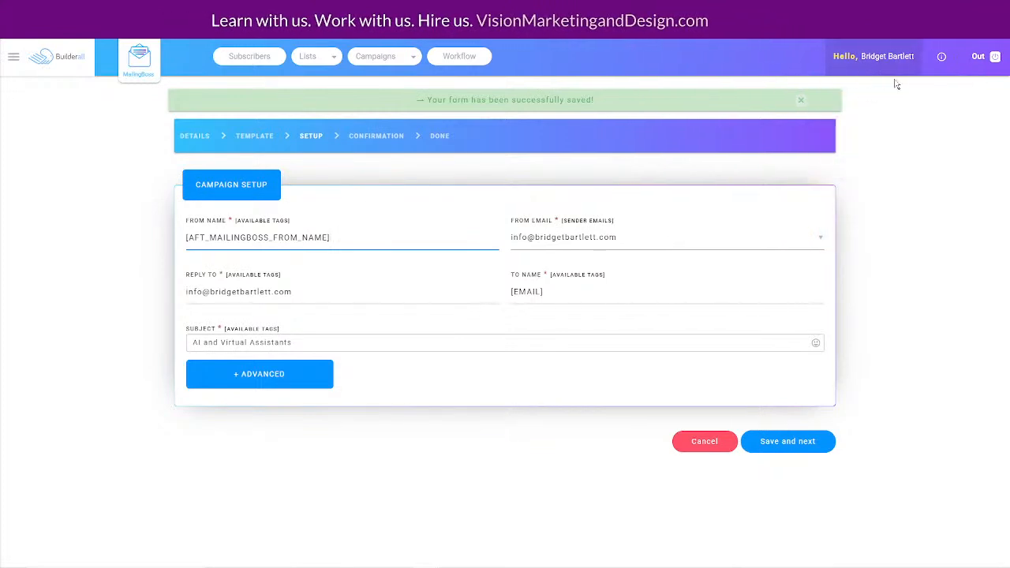
Replace the Reply To address with the [AFT_MAILINGBOSS_REPLY_TO] auto funnel tag
left_click(309, 292)
left_click_drag(311, 292, 187, 292)
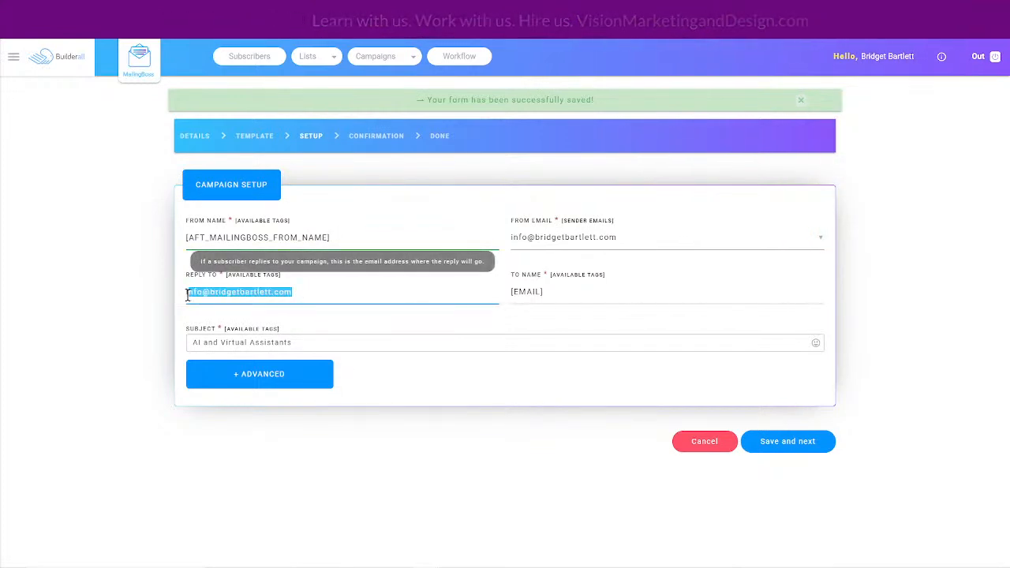
key("BackSpace")
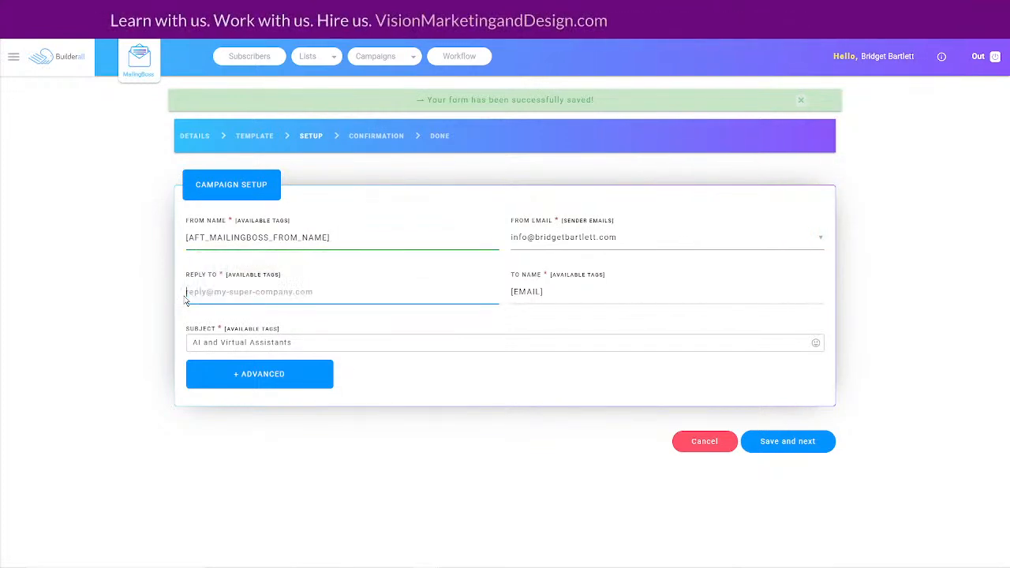
left_click(253, 276)
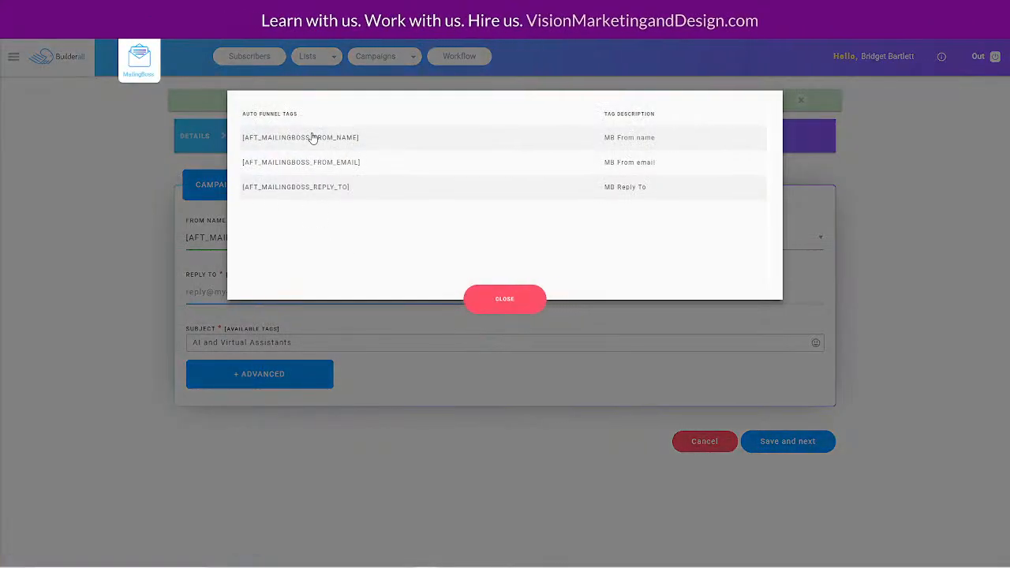
left_click(286, 189)
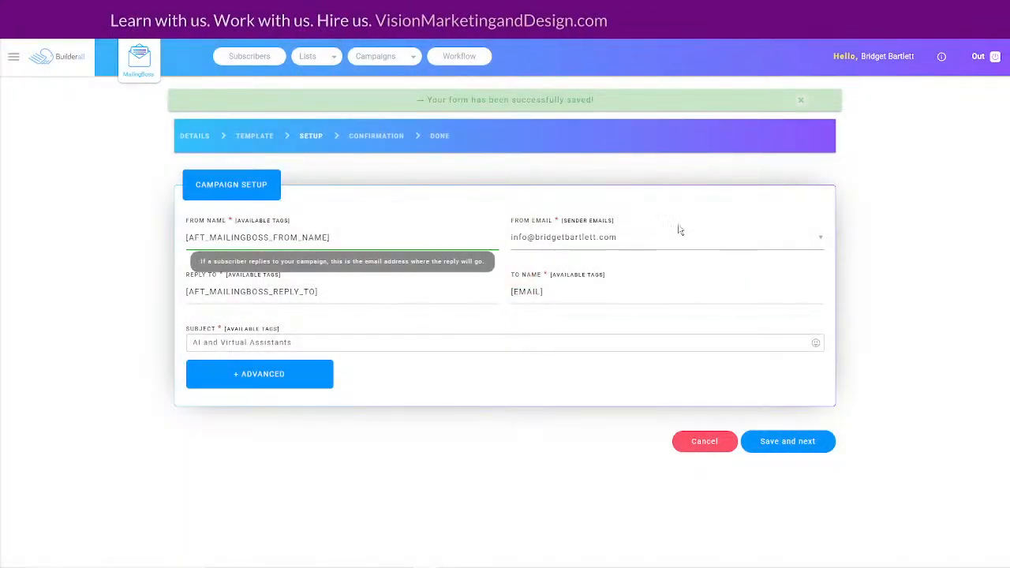
Set From Email to the mailer.mailingboss.net sender address and replace the To Name value with the [FNAME] tag
left_click(641, 241)
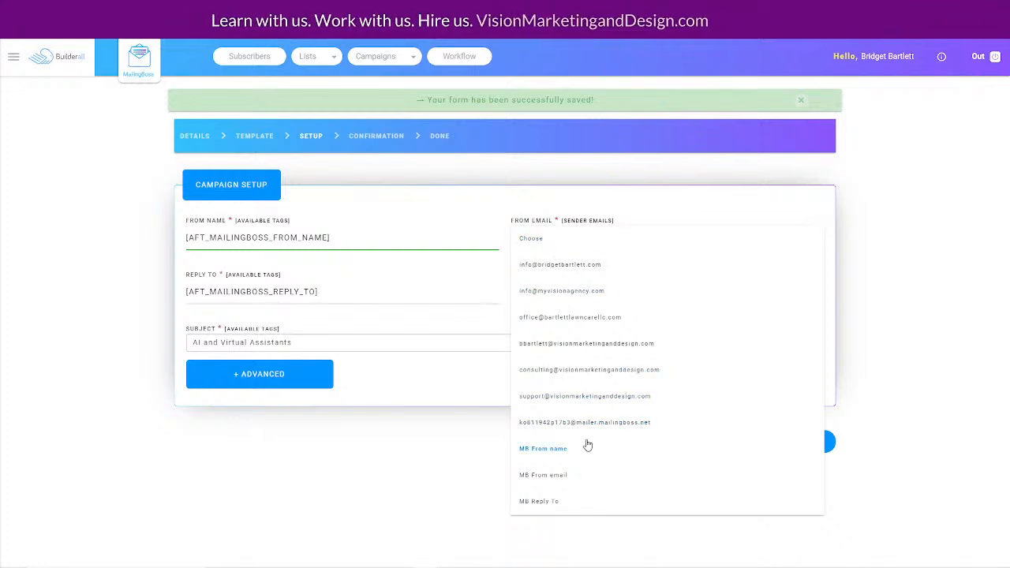
left_click(558, 425)
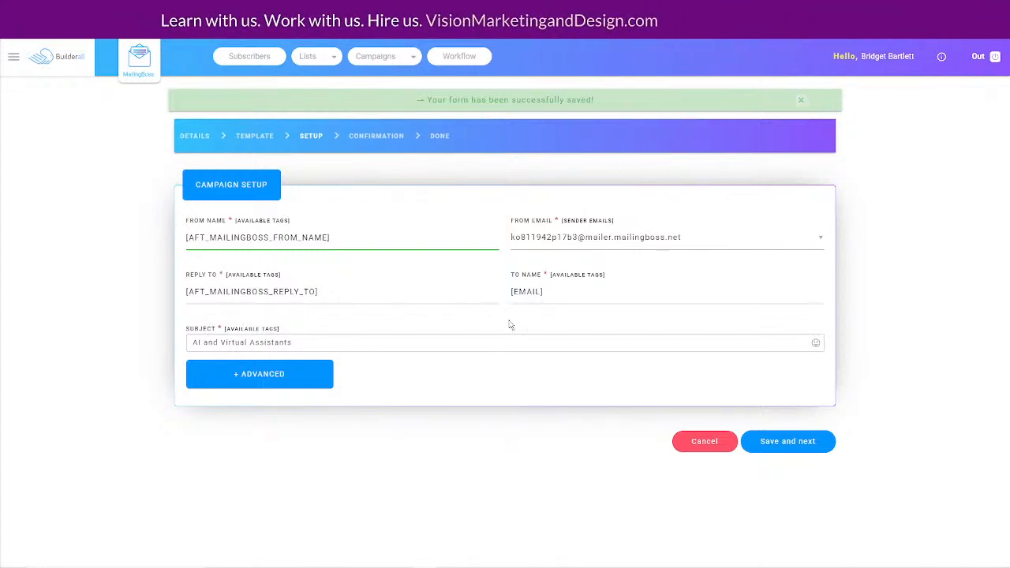
left_click_drag(547, 293, 510, 295)
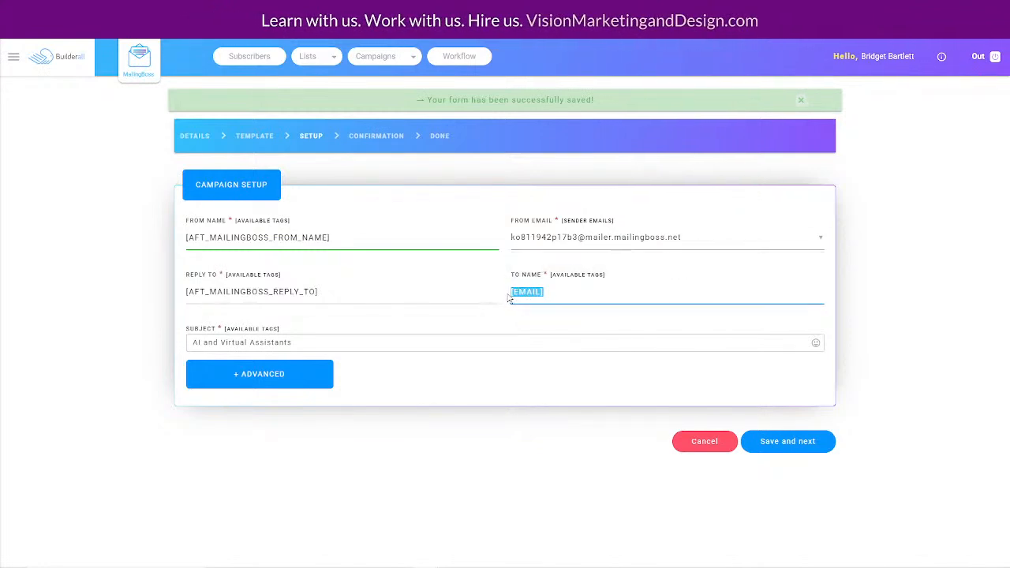
key("BackSpace")
left_click(566, 275)
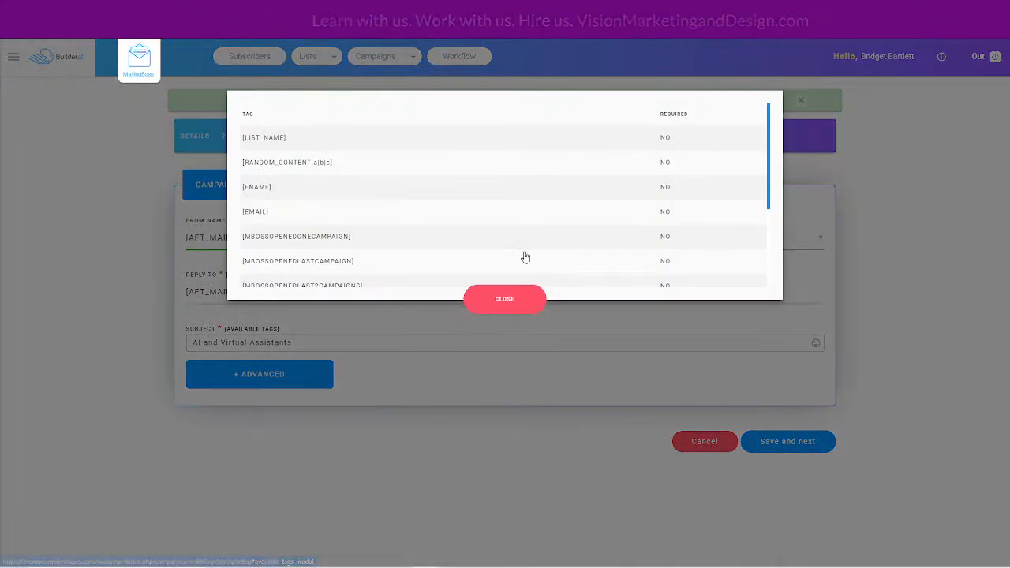
left_click(249, 191)
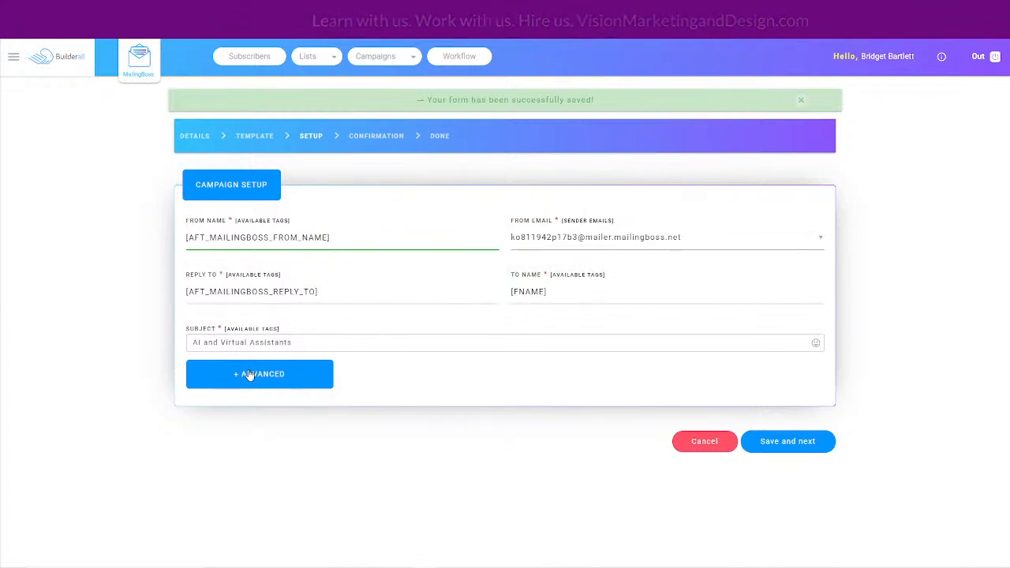
Insert the [FNAME] tag followed by a comma in front of "AI and Virtual Assistants" in the campaign subject
left_click(242, 329)
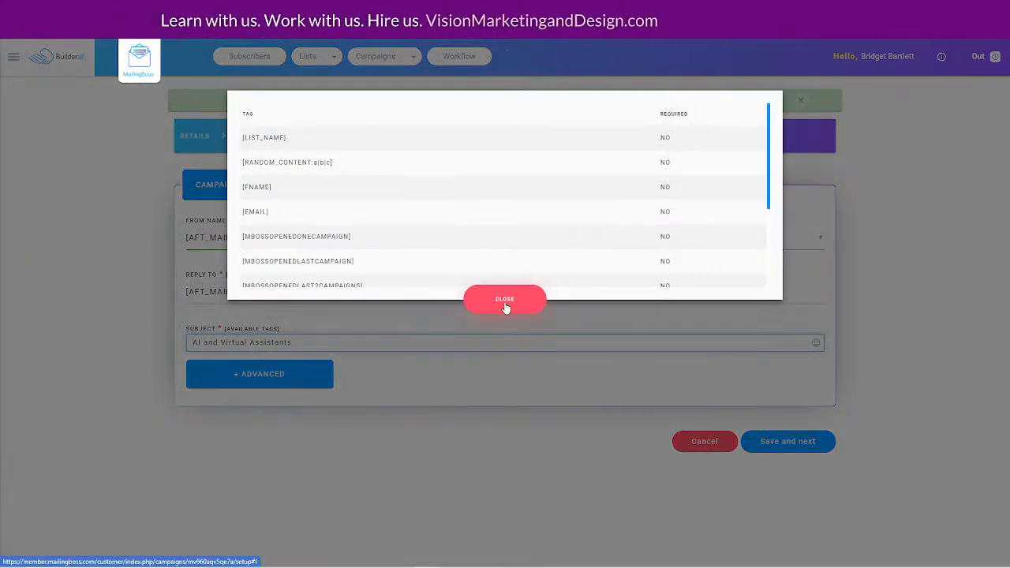
left_click(254, 190)
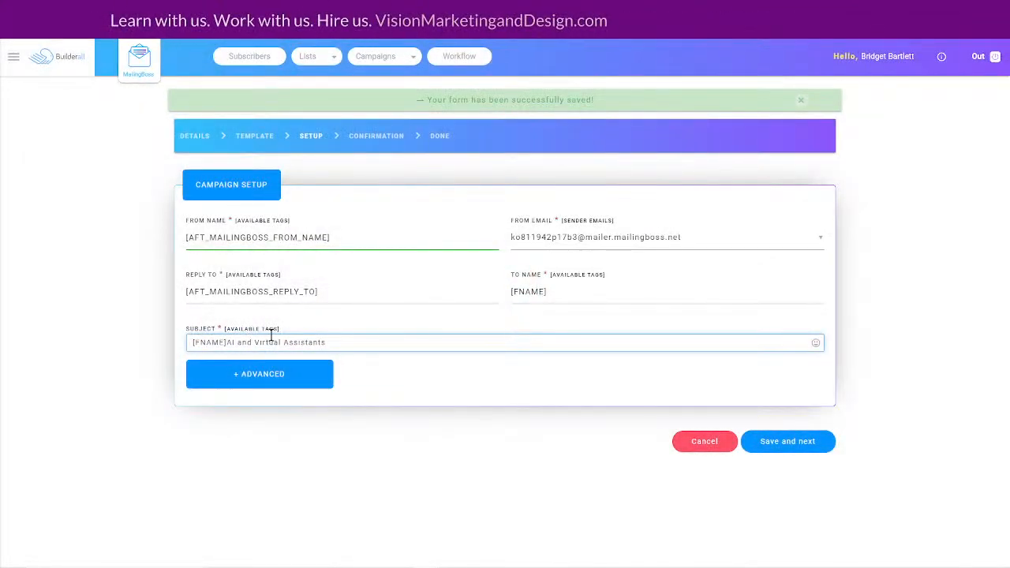
type(",")
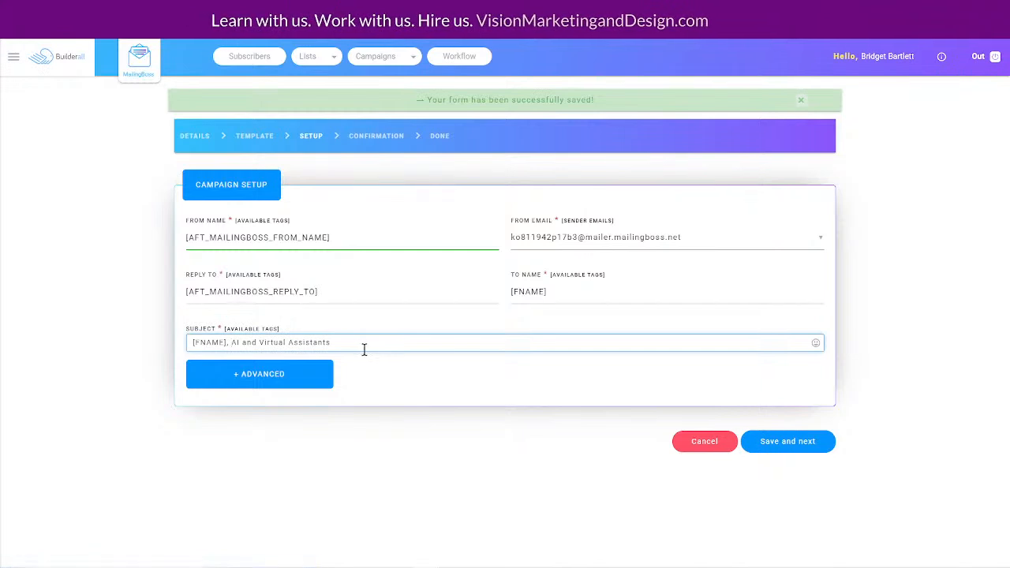
Remove the [FNAME] tag and comma from the start of the campaign subject
key("BackSpace")
key("BackSpace")
key("BackSpace")
key("BackSpace")
key("BackSpace")
key("BackSpace")
key("BackSpace")
key("BackSpace")
key("BackSpace")
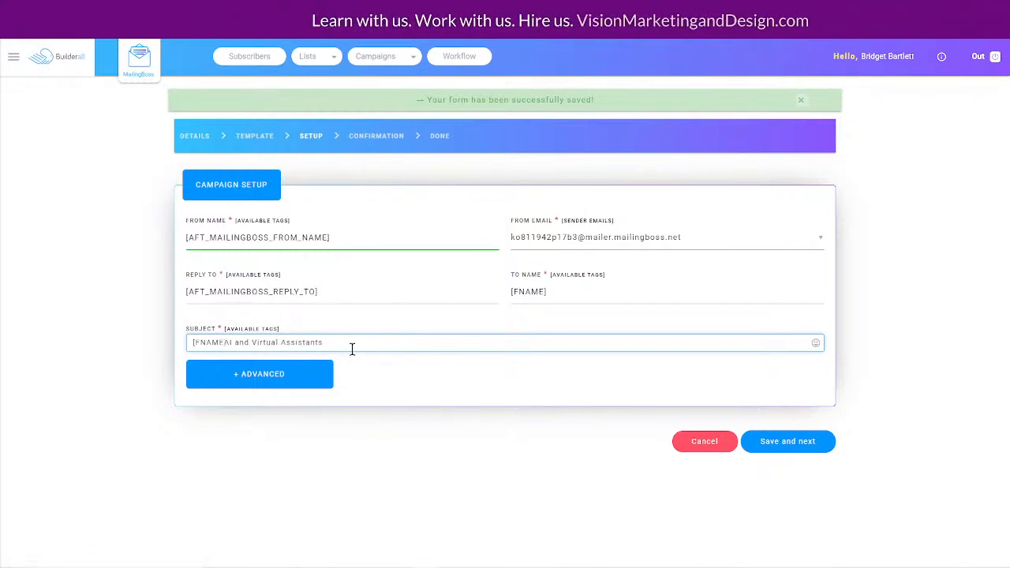
Save the setup, run the spam score check on AI For Entrepreneurs #1, and save the campaign without activating it
left_click(778, 447)
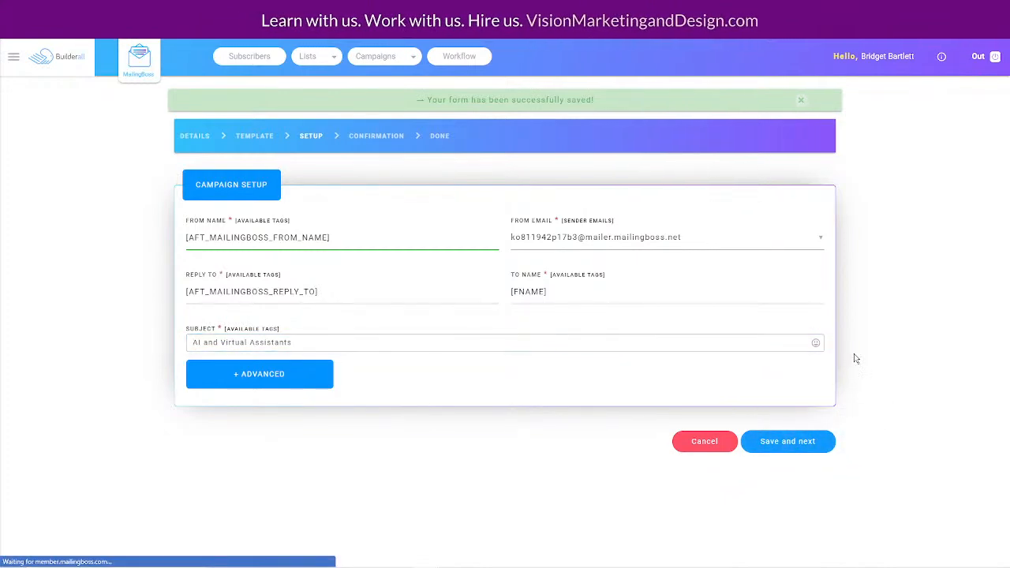
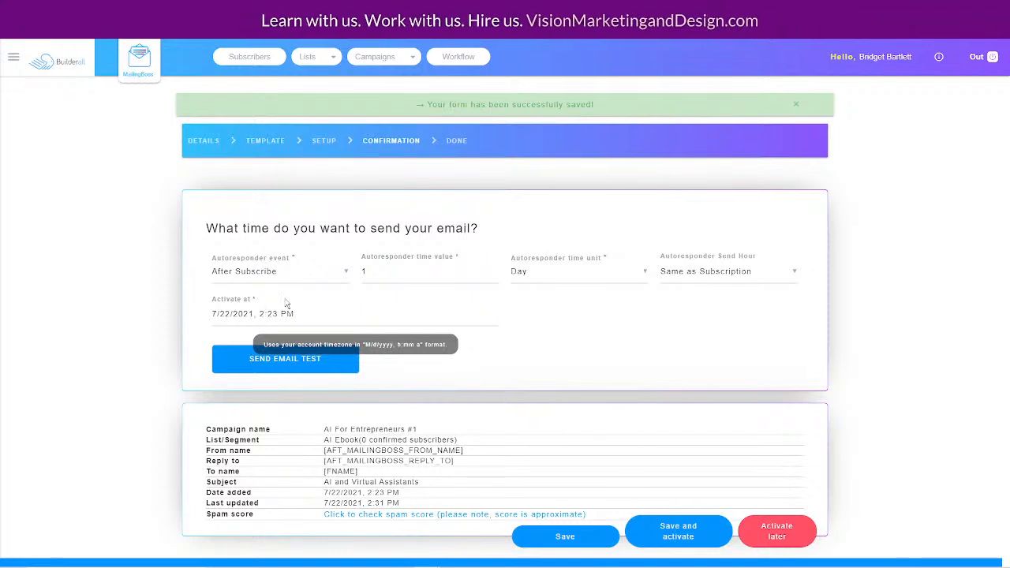
left_click(361, 514)
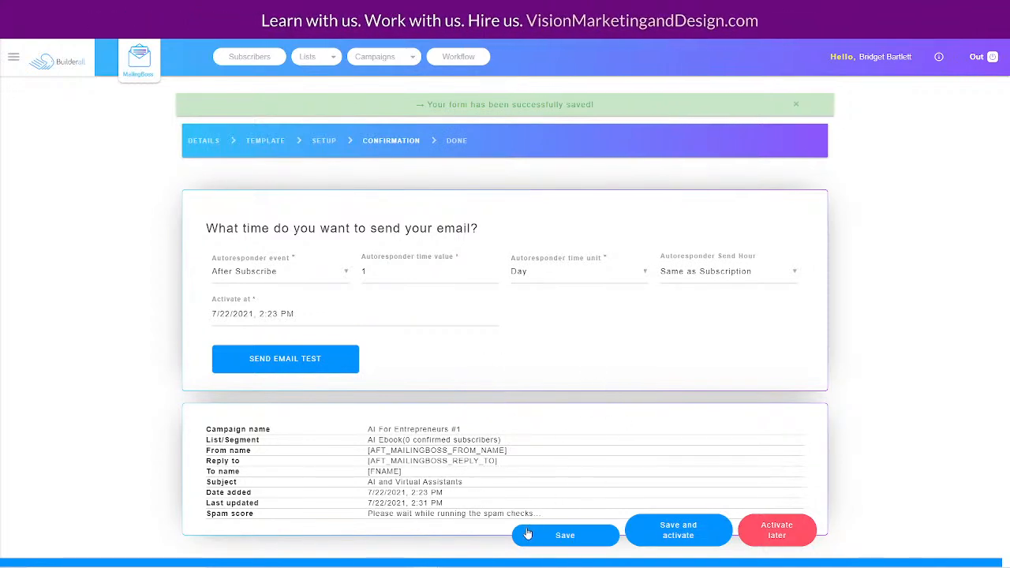
left_click(564, 535)
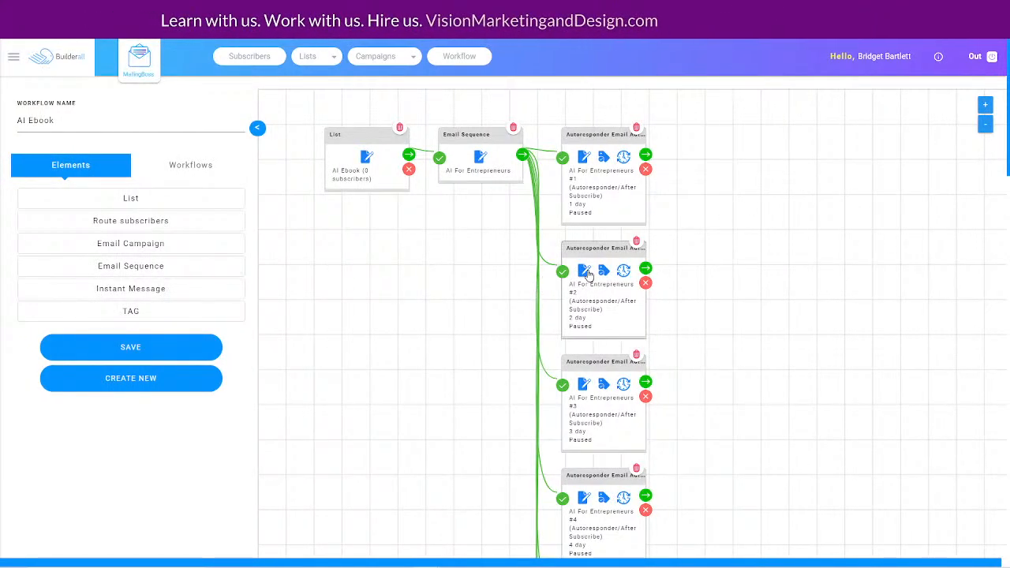
Open the AI For Entrepreneurs #2 campaign's information from the workflow and save its details to reach the template
left_click(584, 272)
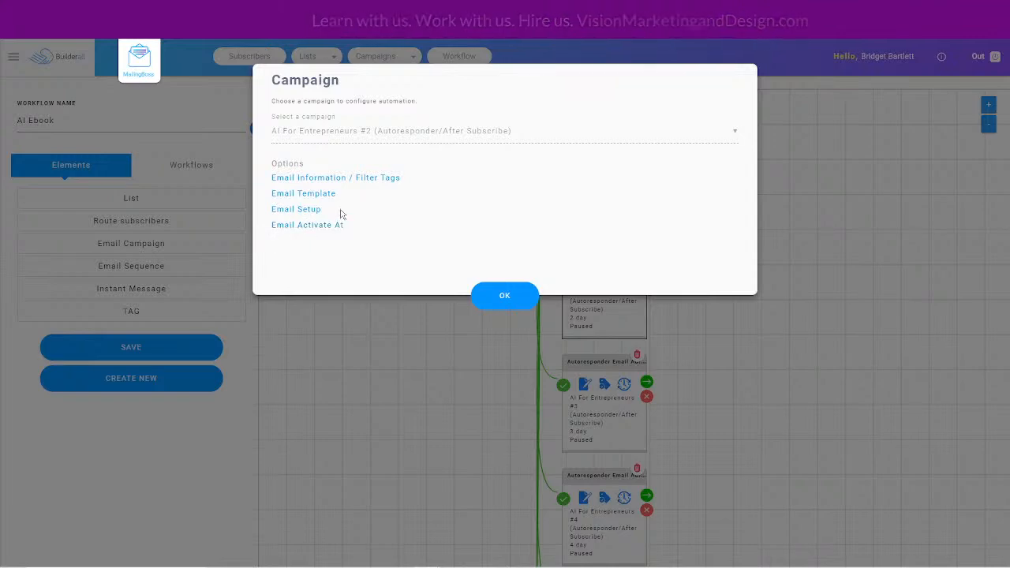
left_click(305, 179)
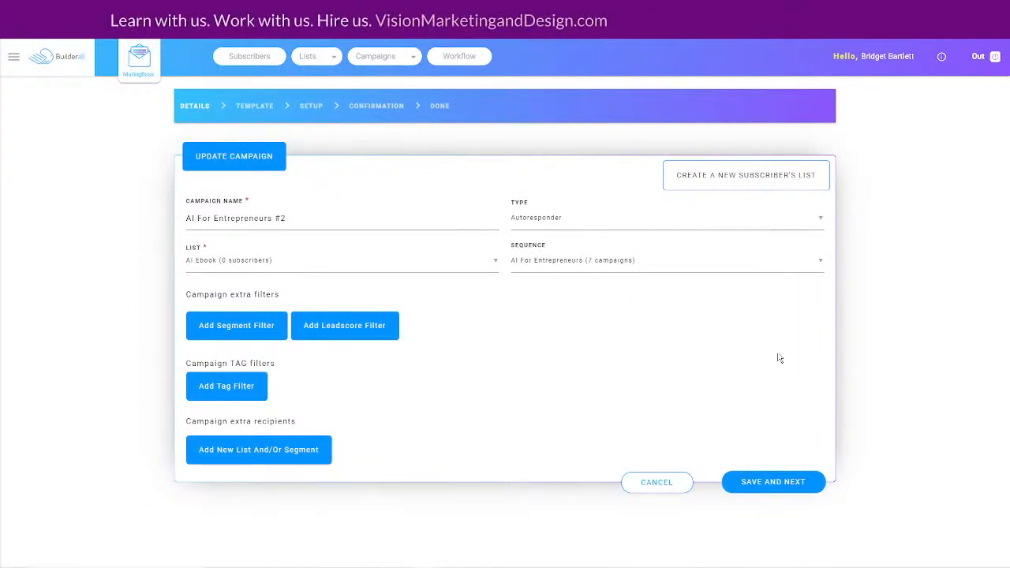
left_click(757, 488)
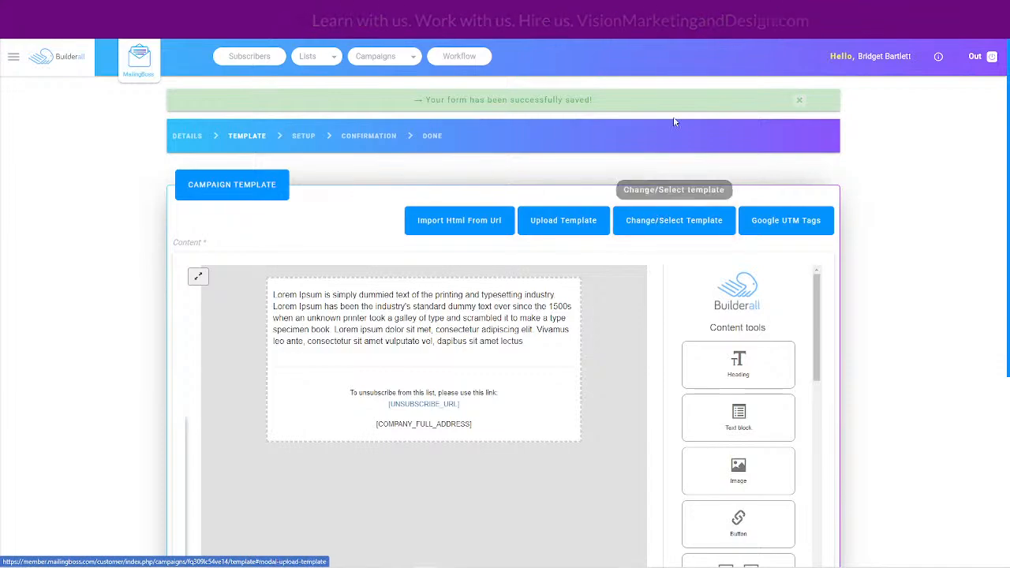
Copy Email #2's body from the AI Email Sequence document in Google Docs and replace the template's Lorem Ipsum text in MailingBoss with it
scroll(923, 349, "down", 1)
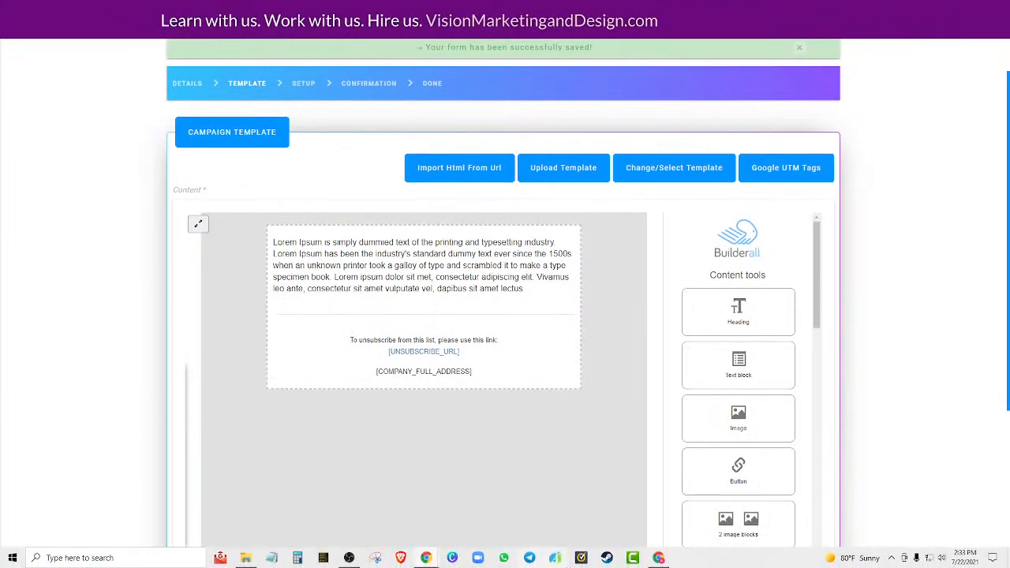
left_click(659, 558)
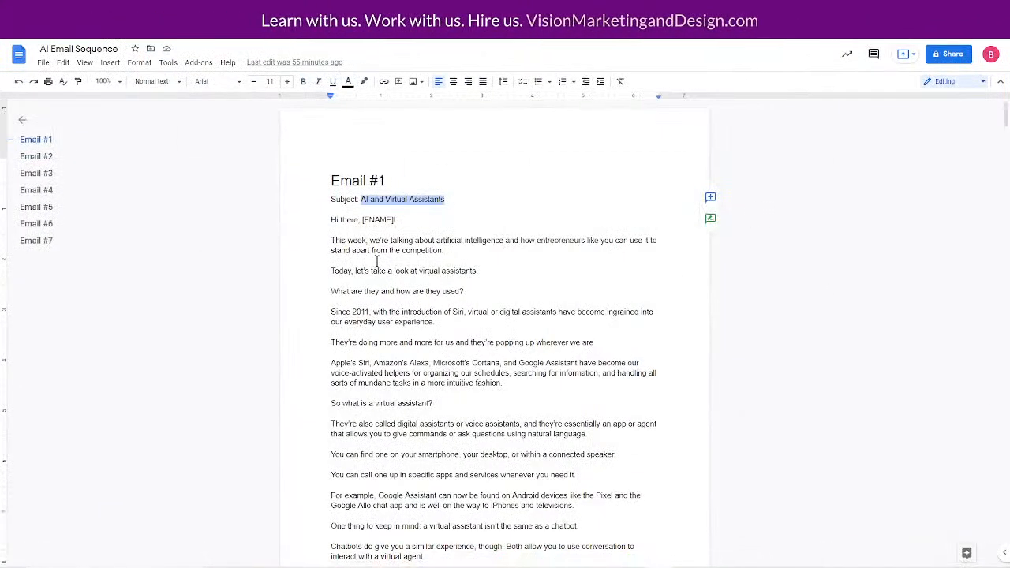
scroll(377, 261, "down", 12)
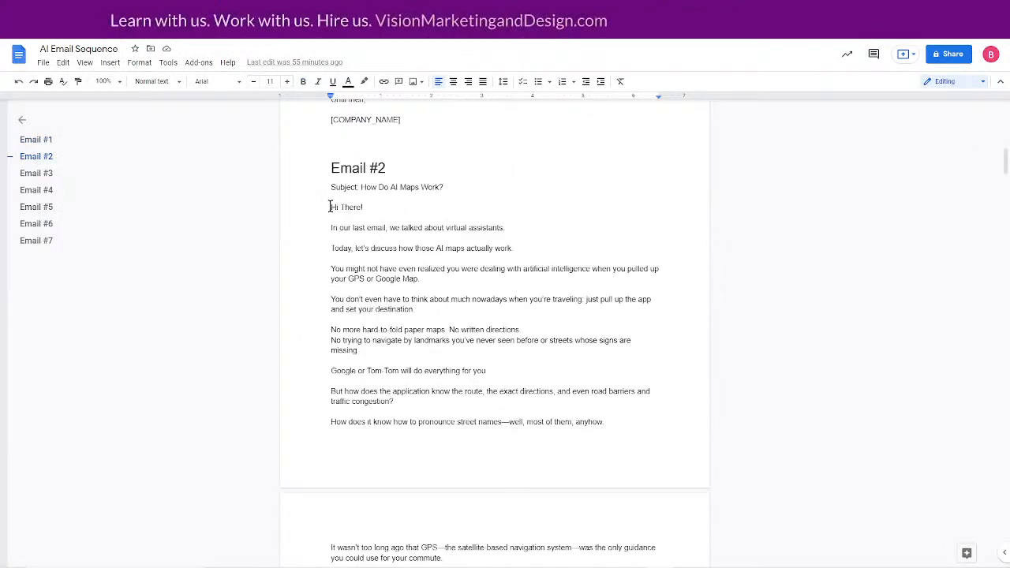
left_click_drag(330, 203, 412, 244)
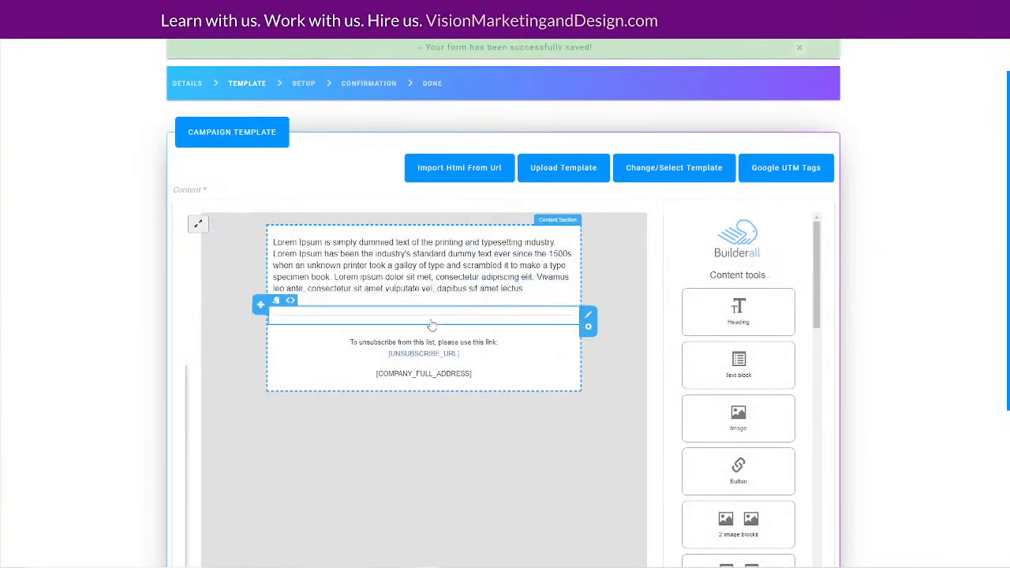
double_click(336, 258)
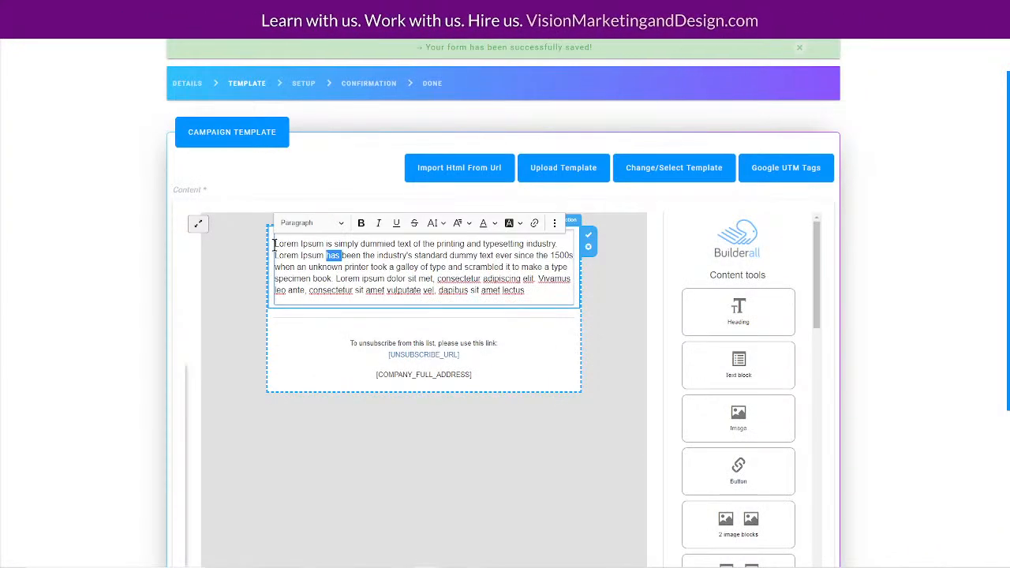
left_click_drag(275, 246, 547, 302)
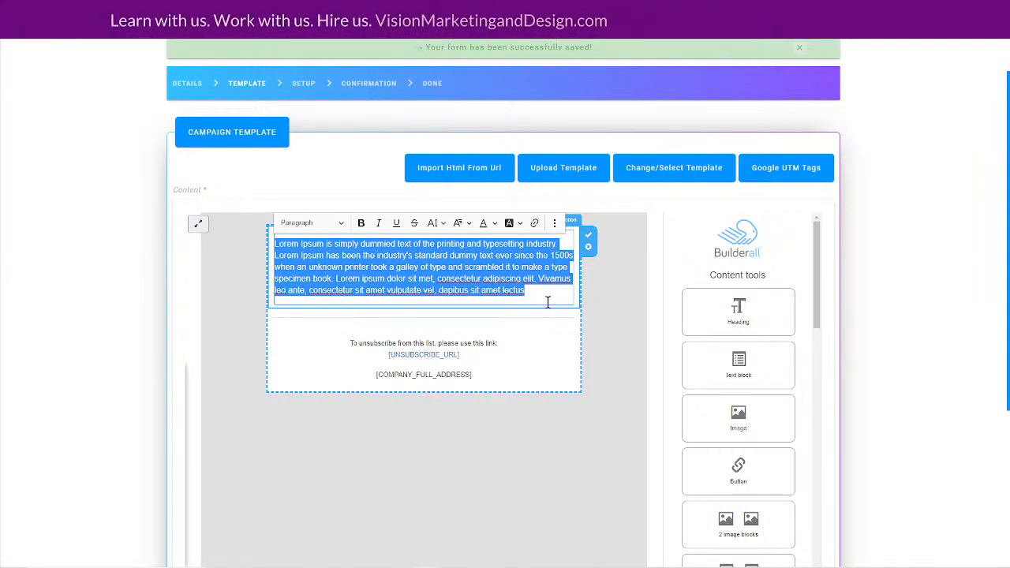
key("ctrl+v")
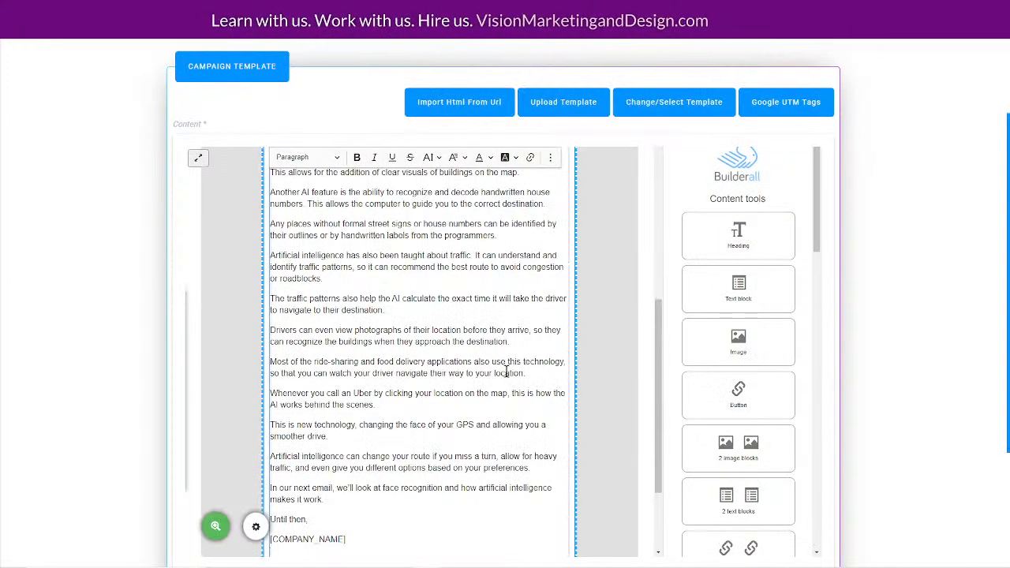
scroll(506, 372, "up", 5)
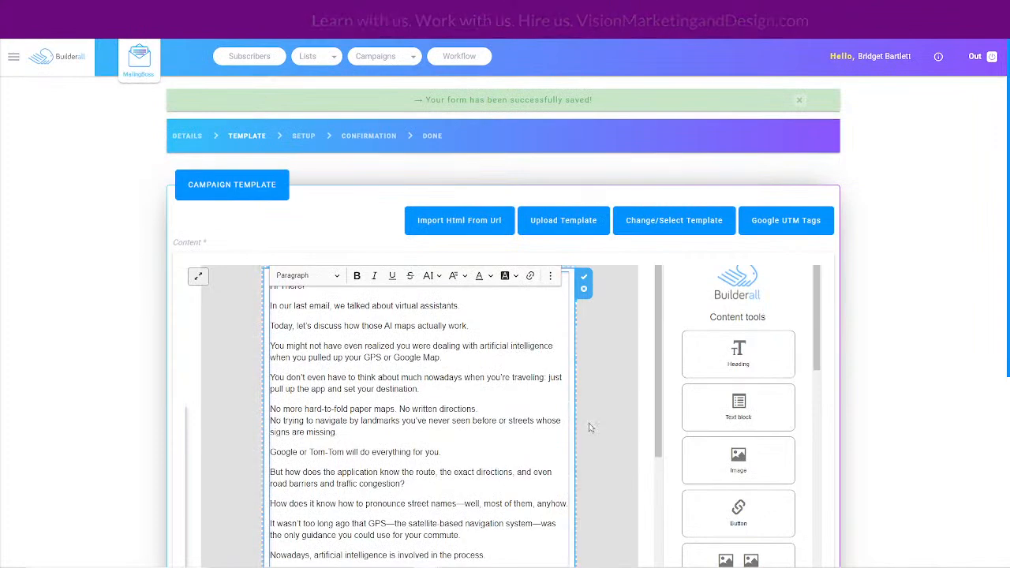
scroll(589, 426, "down", 5)
scroll(863, 363, "down", 5)
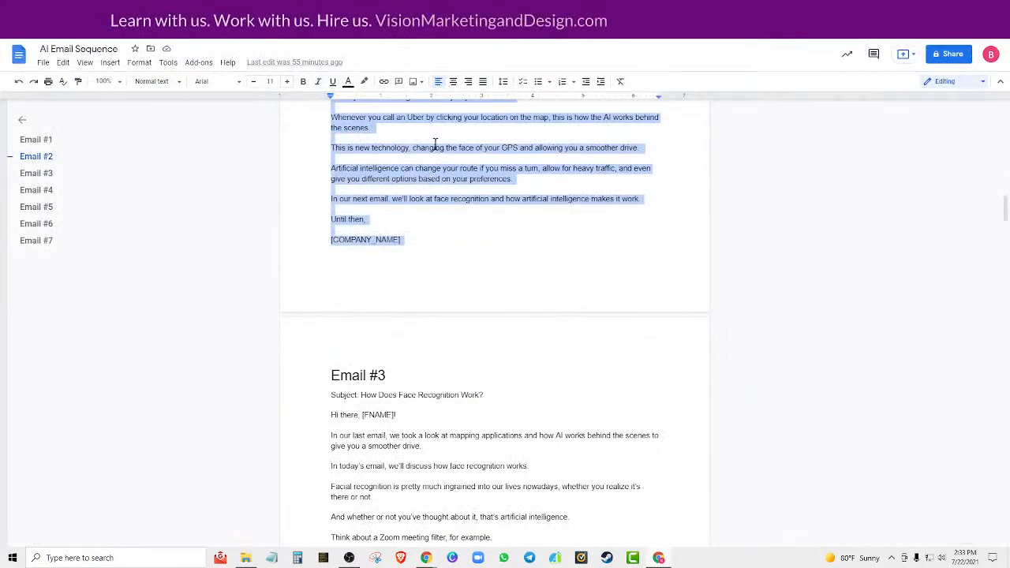
Copy Email #2's subject from Google Docs, replace the campaign subject with "How Do AI Maps Work?", and save the campaign without activating it
scroll(435, 145, "up", 15)
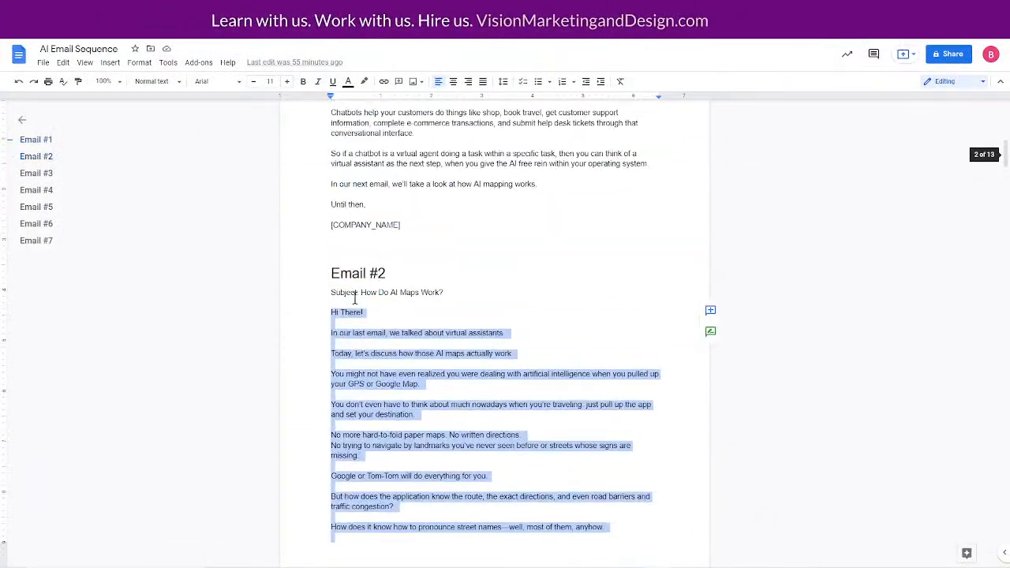
left_click_drag(361, 293, 451, 293)
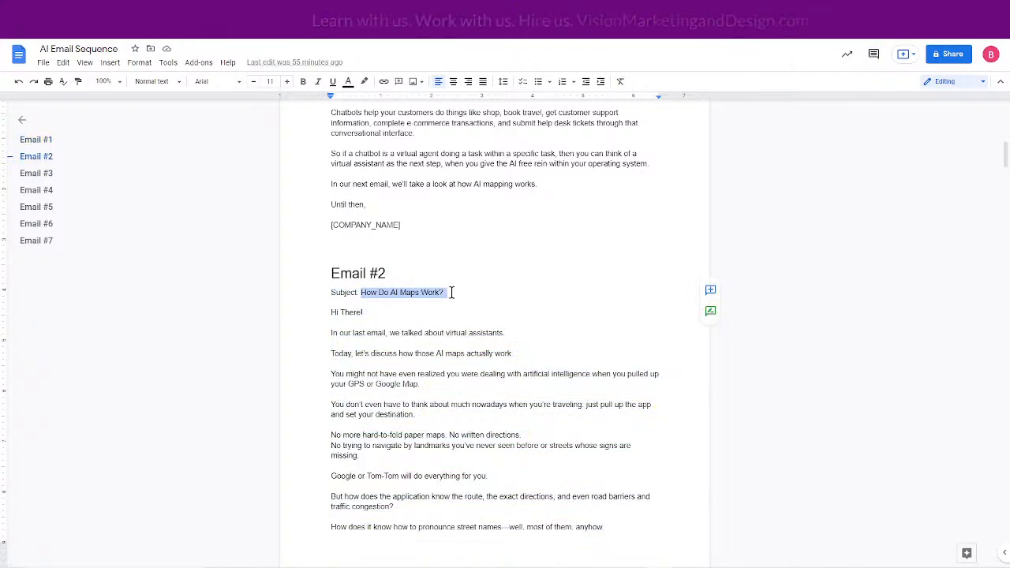
right_click(415, 293)
left_click(473, 298)
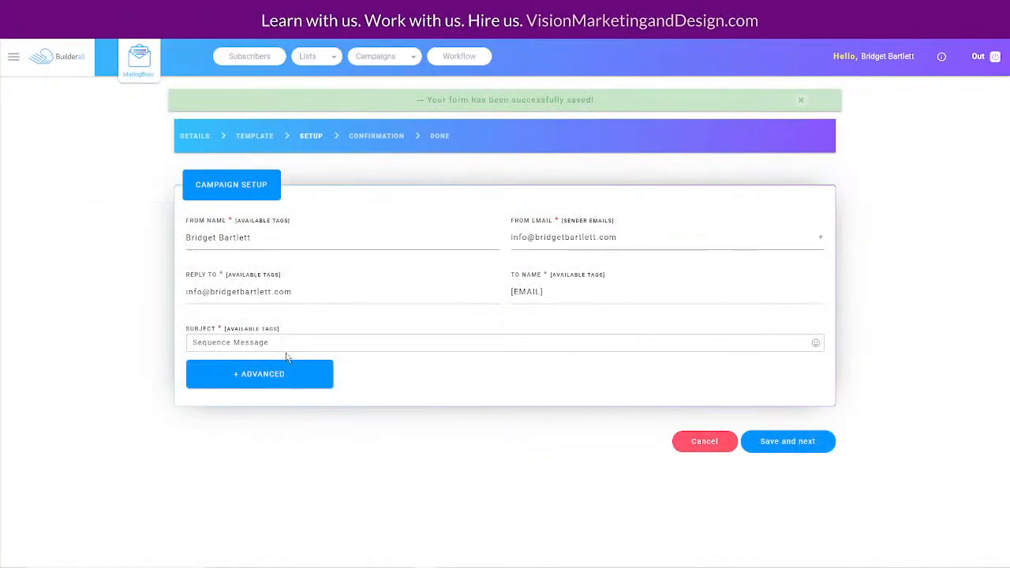
left_click_drag(272, 343, 180, 351)
key("ctrl+v")
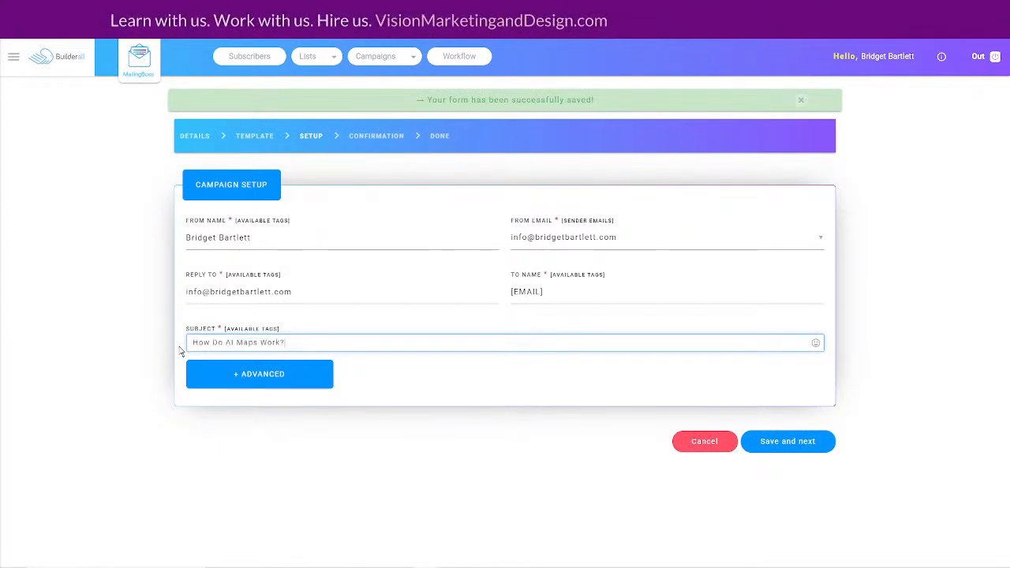
left_click(779, 443)
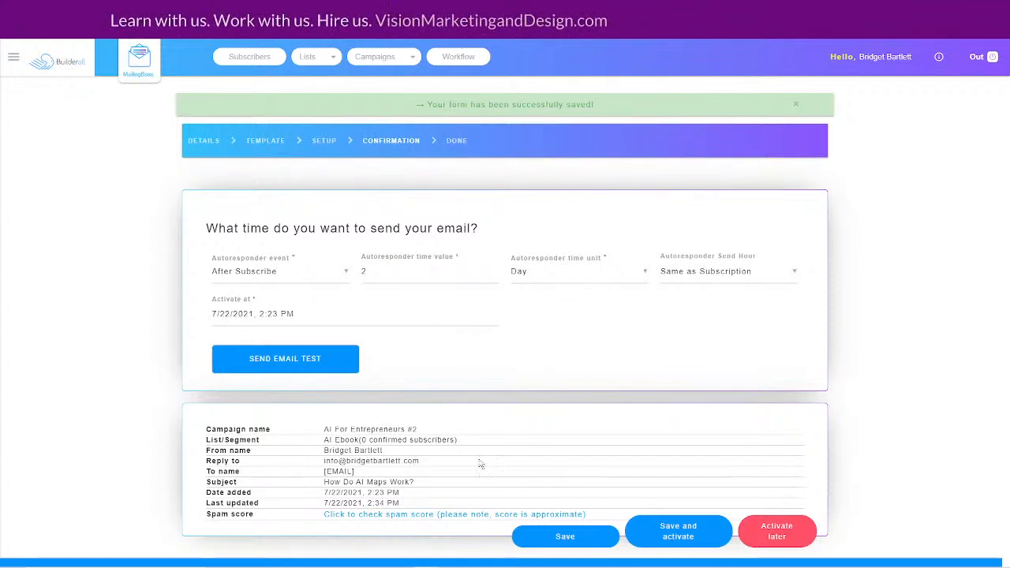
left_click(574, 535)
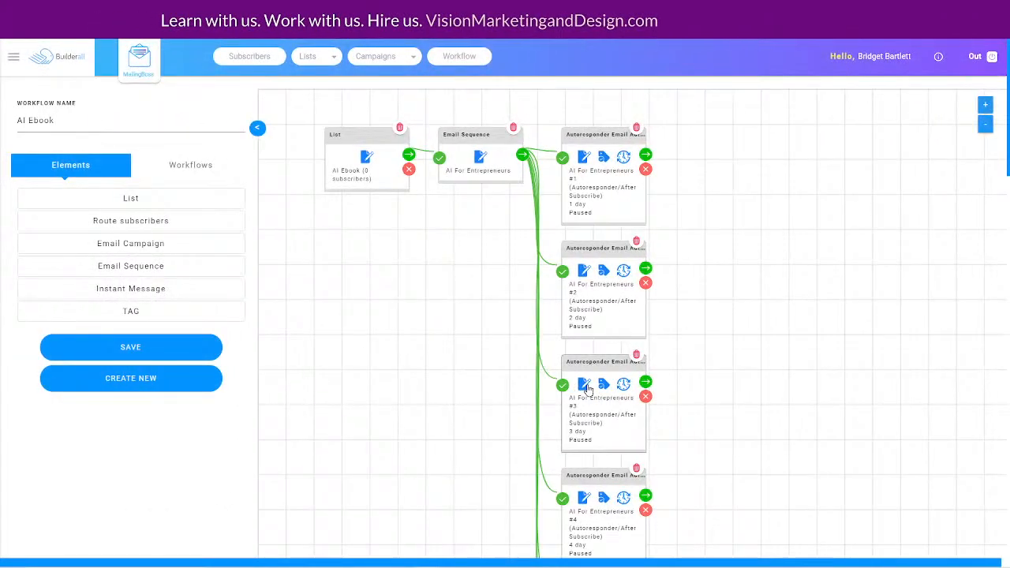
Open the AI For Entrepreneurs #3 campaign's information from the workflow and save its details to reach the template
left_click(585, 385)
left_click(310, 180)
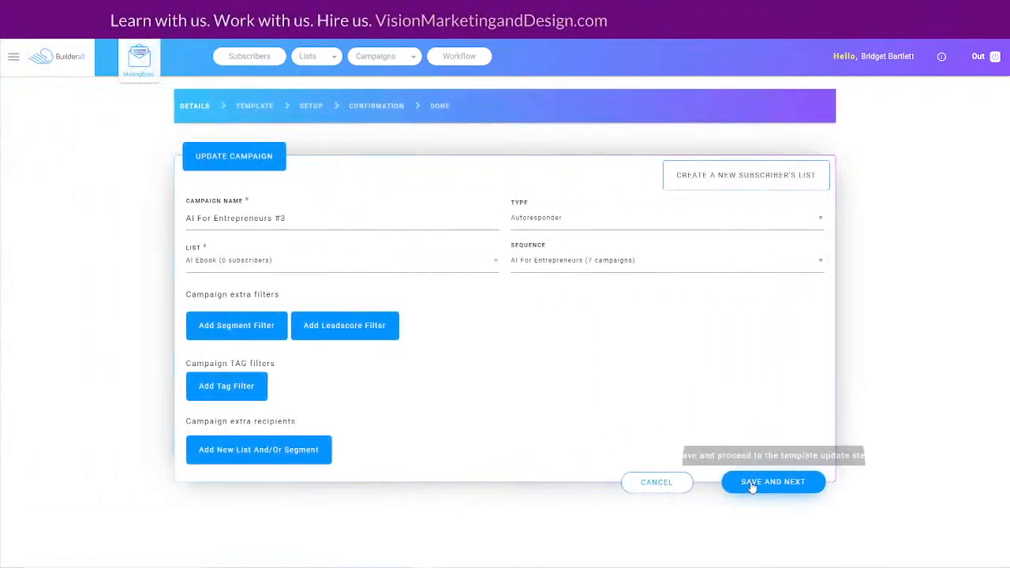
left_click(752, 483)
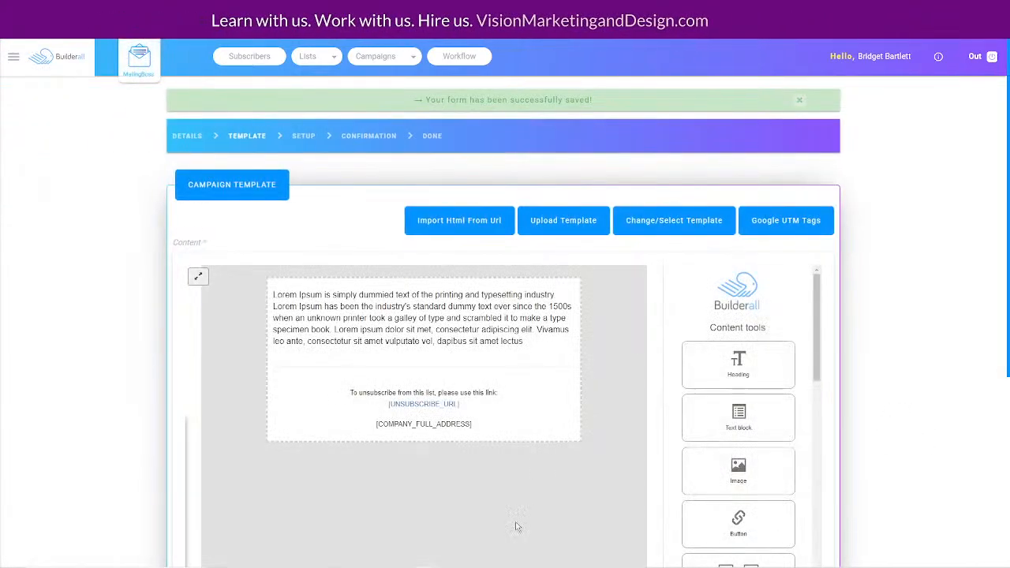
Copy Email #3's body from the AI Email Sequence document in Google Docs and replace the template's Lorem Ipsum text in MailingBoss with it
mouse_move(543, 564)
left_click(659, 557)
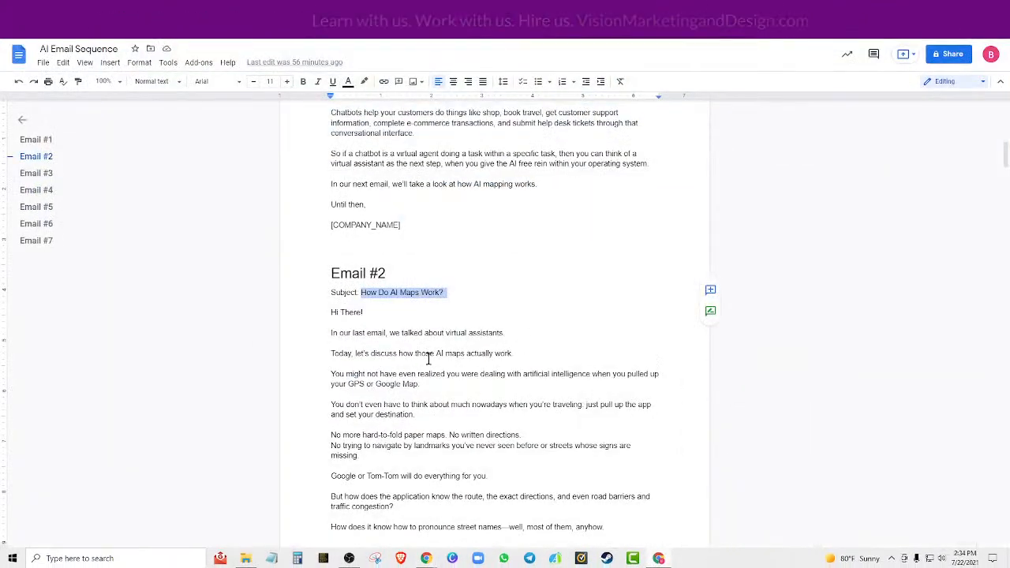
scroll(426, 356, "down", 15)
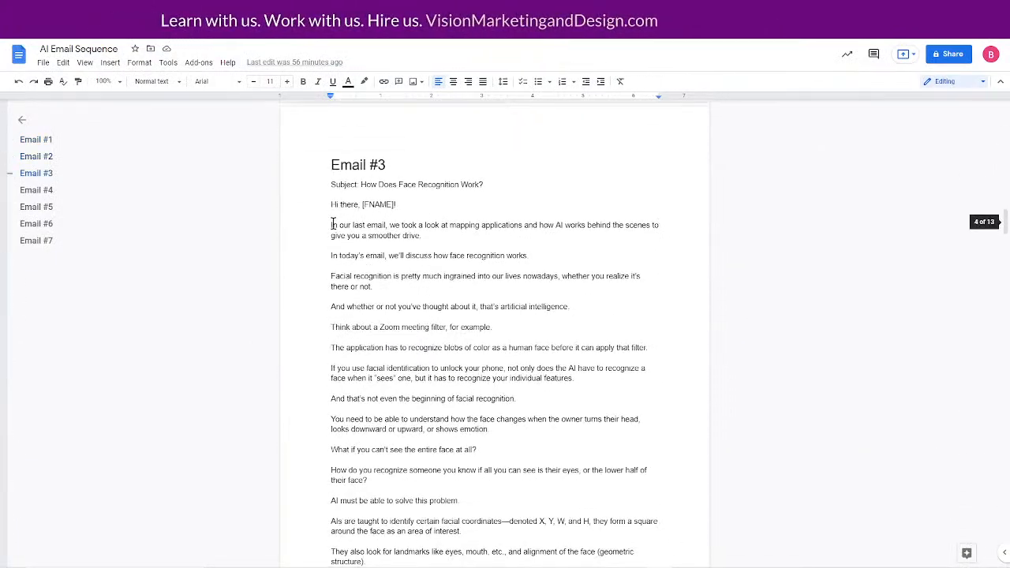
left_click_drag(329, 204, 506, 387)
scroll(505, 387, "down", 4)
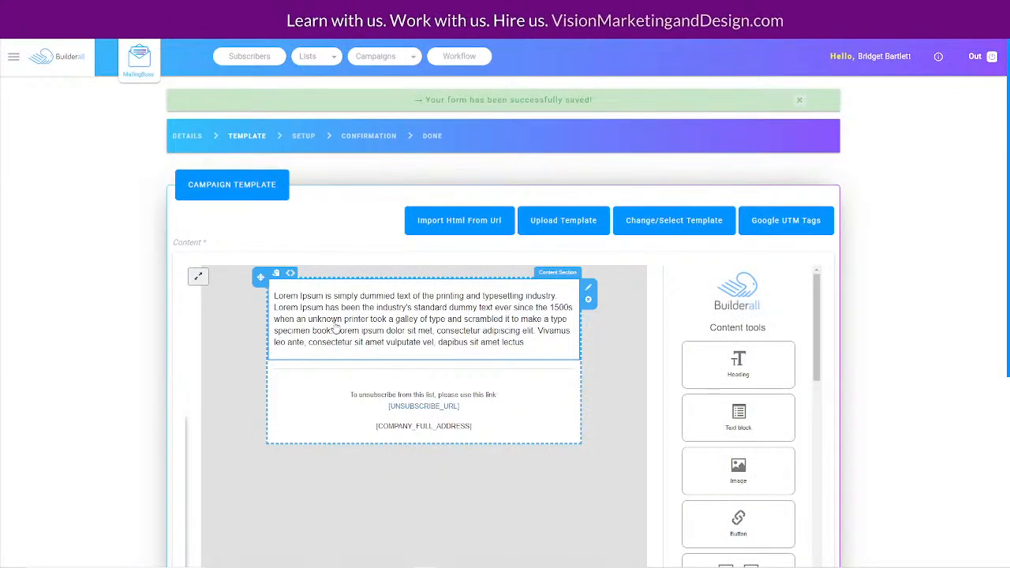
double_click(324, 320)
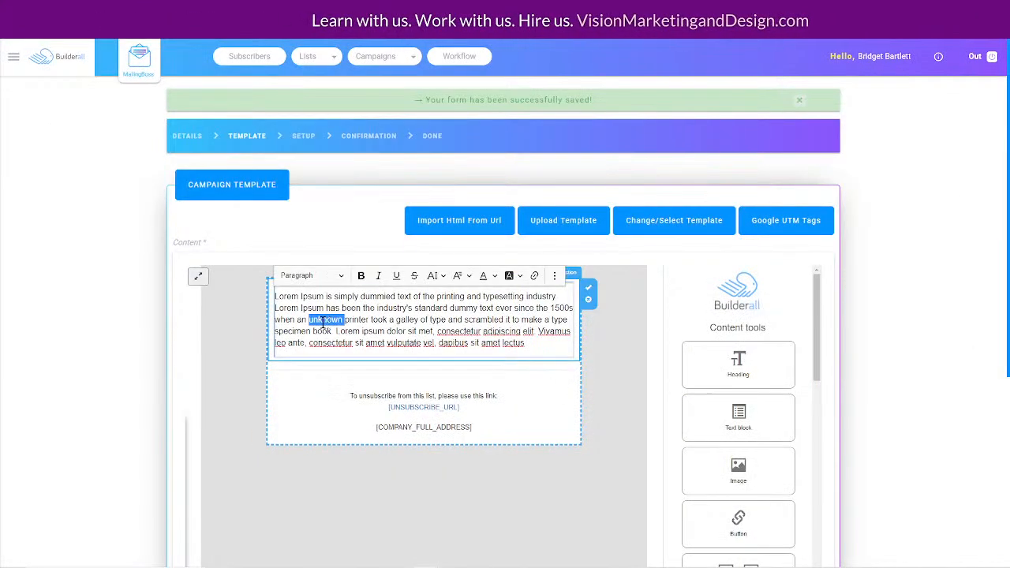
left_click_drag(275, 296, 527, 368)
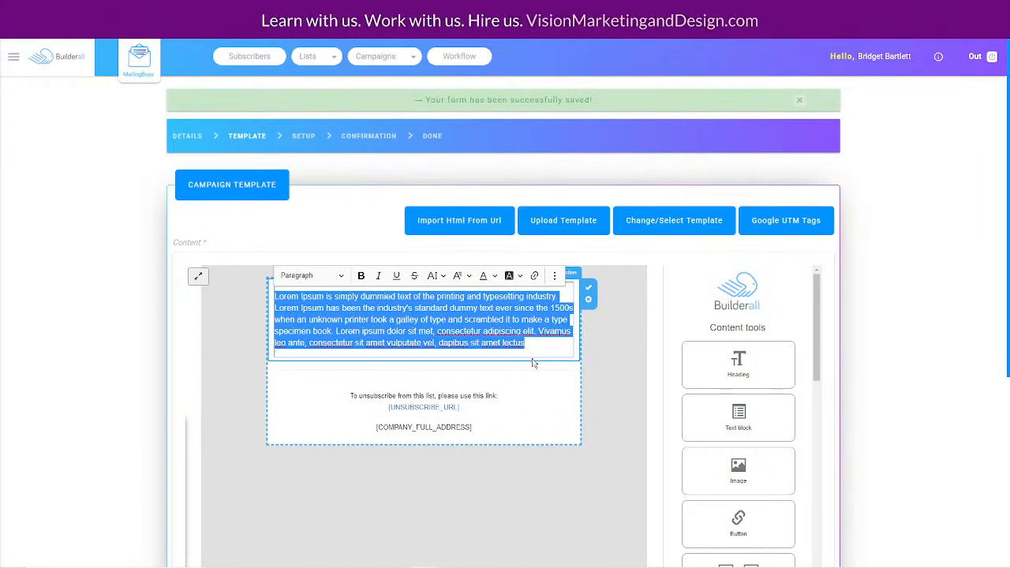
key("ctrl+v")
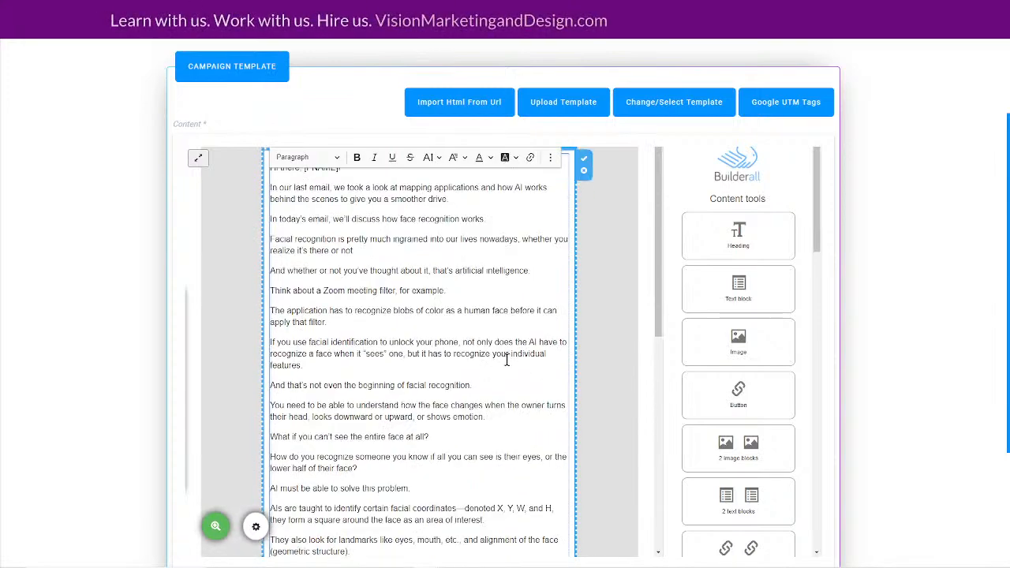
scroll(597, 354, "down", 8)
scroll(871, 380, "down", 3)
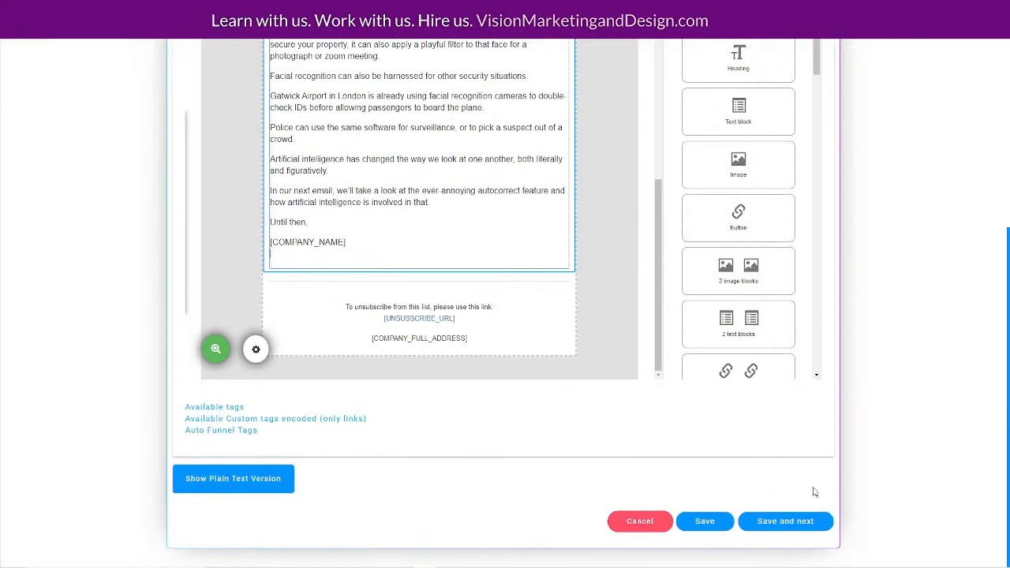
Save the template, replace the campaign subject with Email #3's "How Does Face Recognition Work?" copied from Google Docs, and save the campaign without activating it
left_click(785, 520)
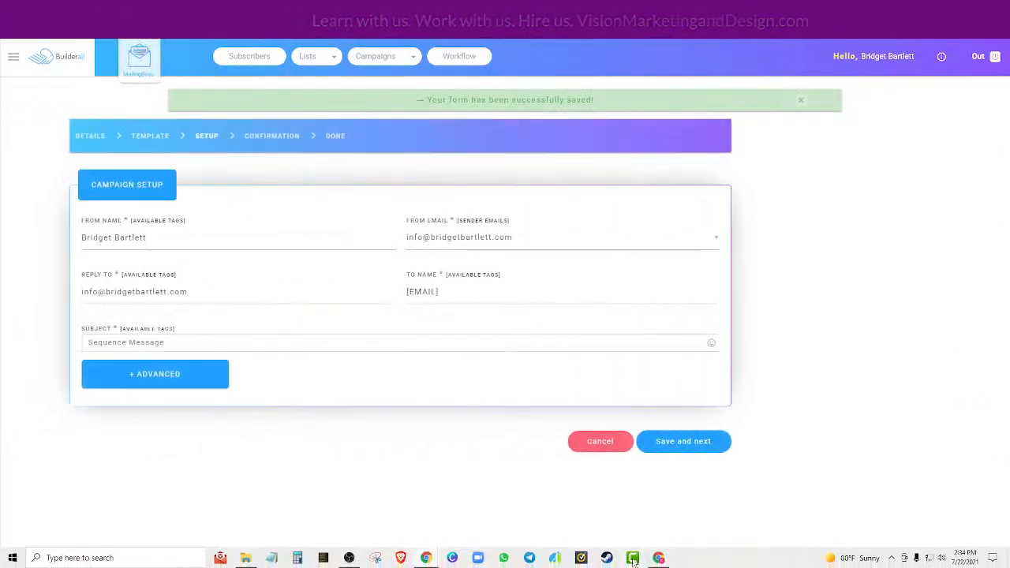
left_click(657, 558)
scroll(584, 419, "down", 5)
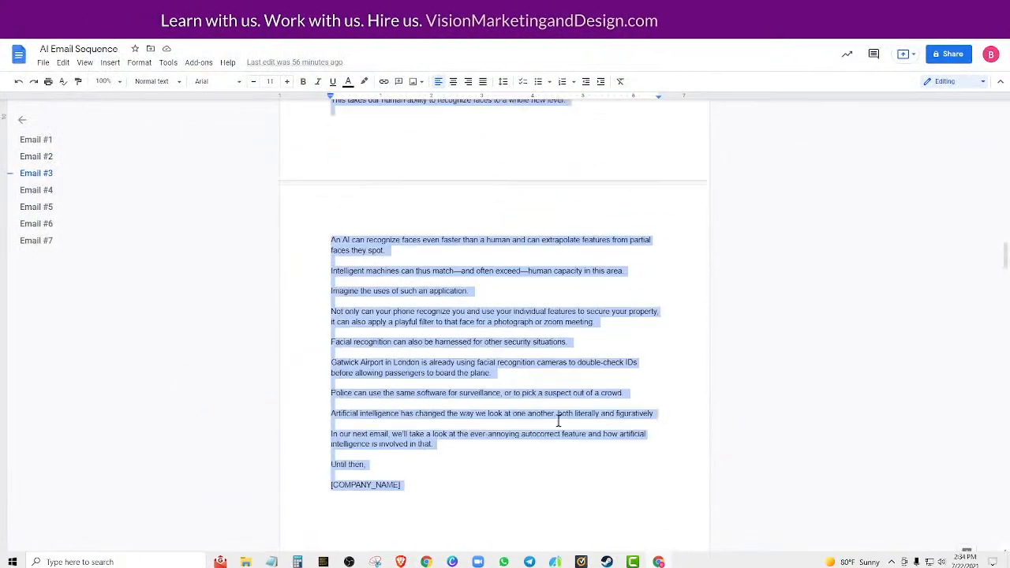
left_click_drag(359, 342, 497, 344)
right_click(458, 345)
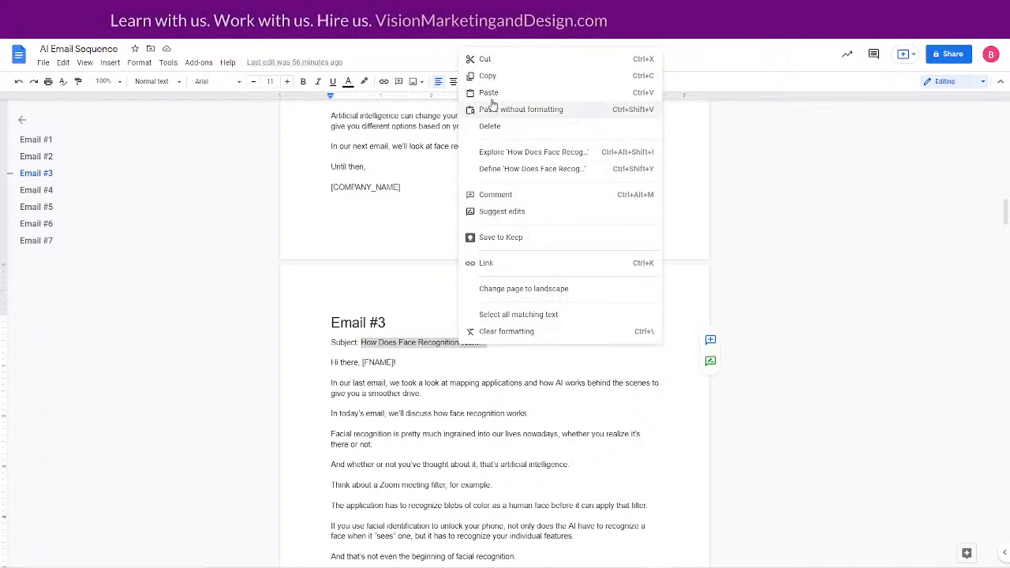
left_click(497, 76)
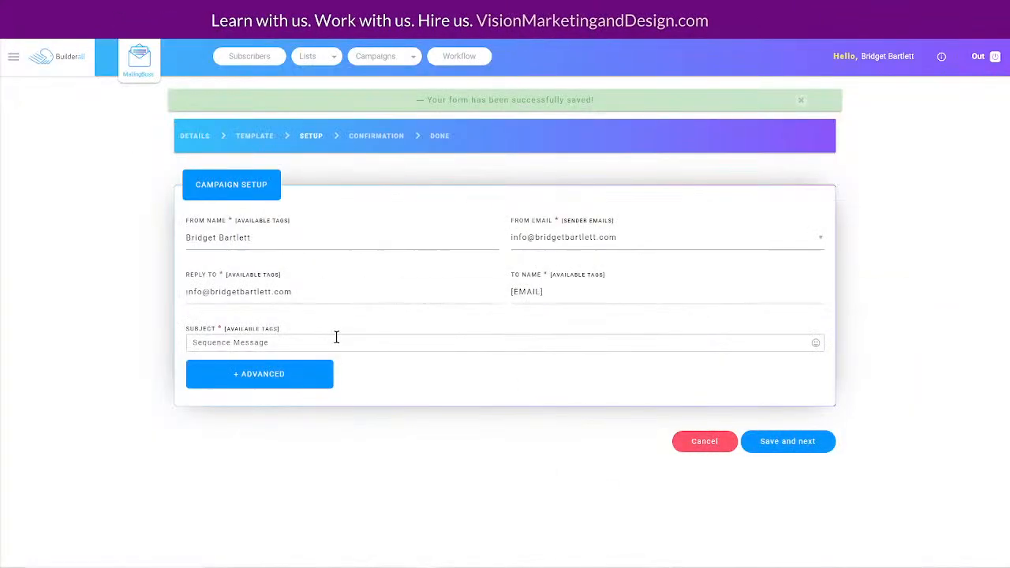
left_click_drag(298, 344, 190, 346)
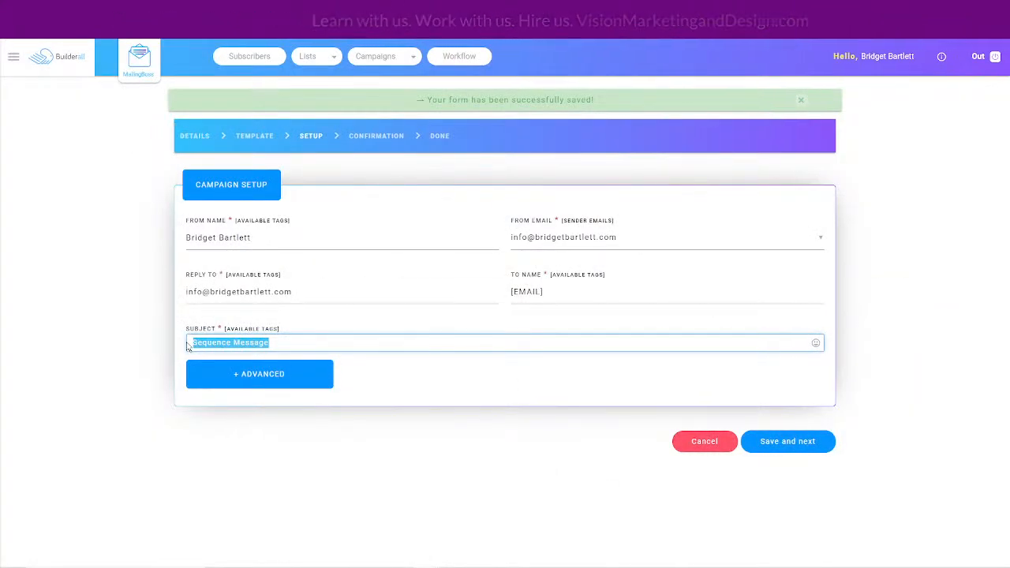
key("ctrl+v")
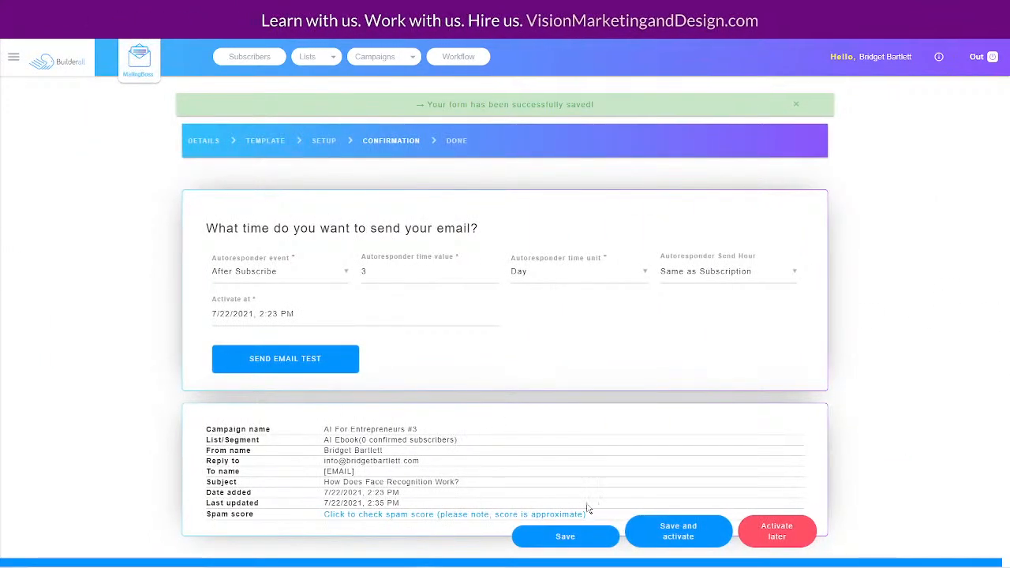
left_click(587, 536)
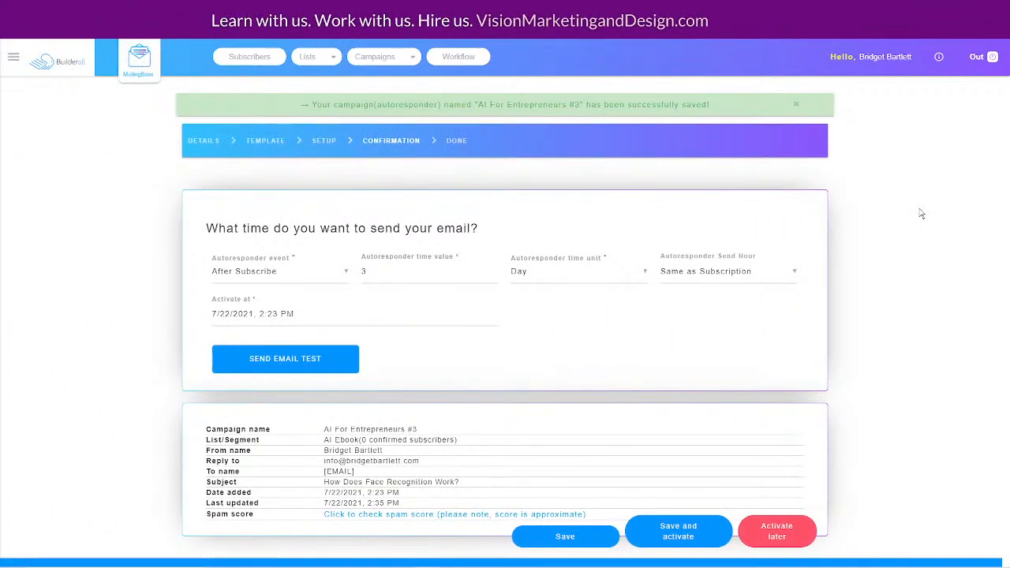
left_click(776, 535)
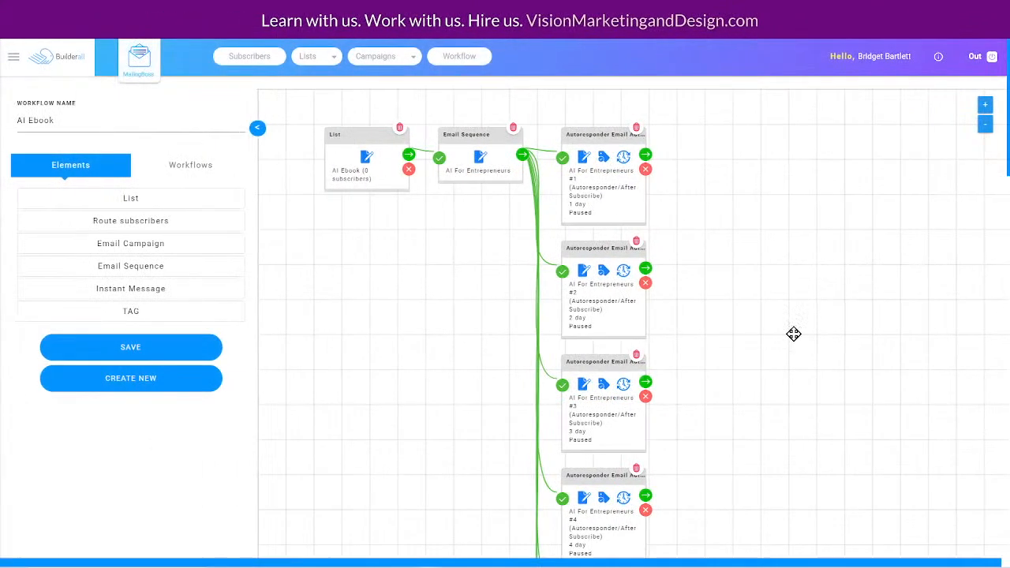
Open the AI For Entrepreneurs #4 campaign's information from the workflow and save its details to reach the template
scroll(738, 393, "down", 3)
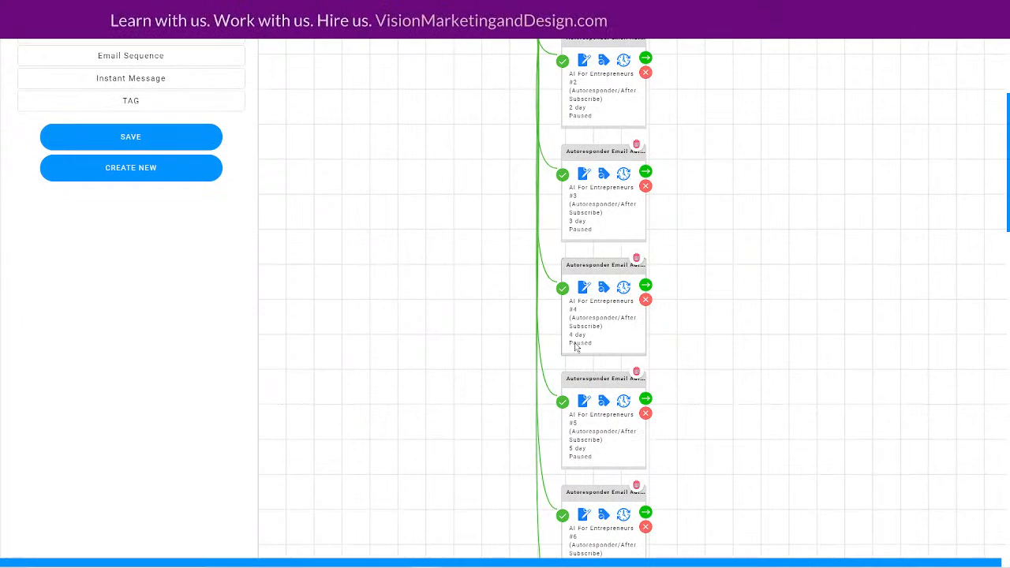
left_click(583, 289)
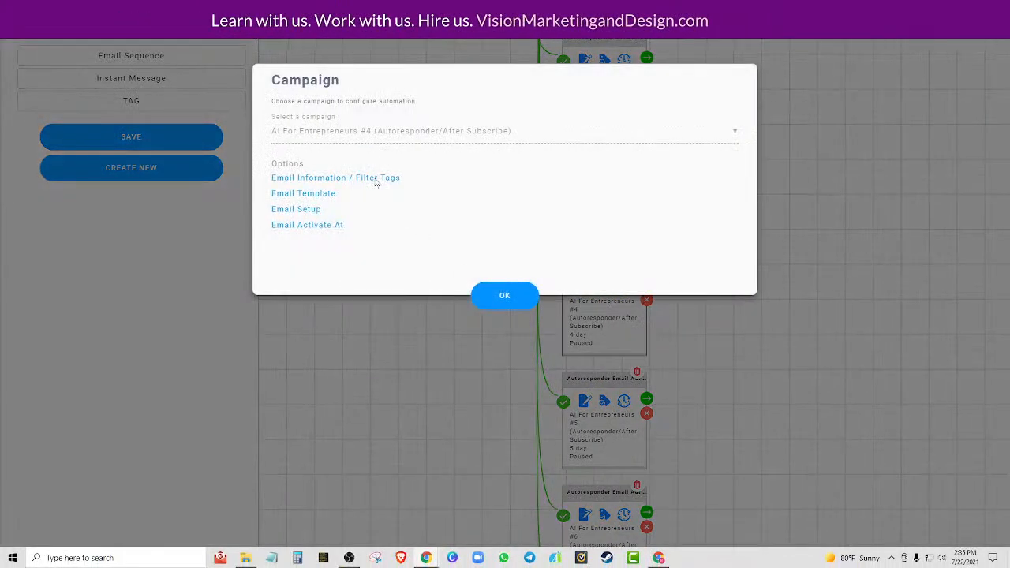
left_click(301, 177)
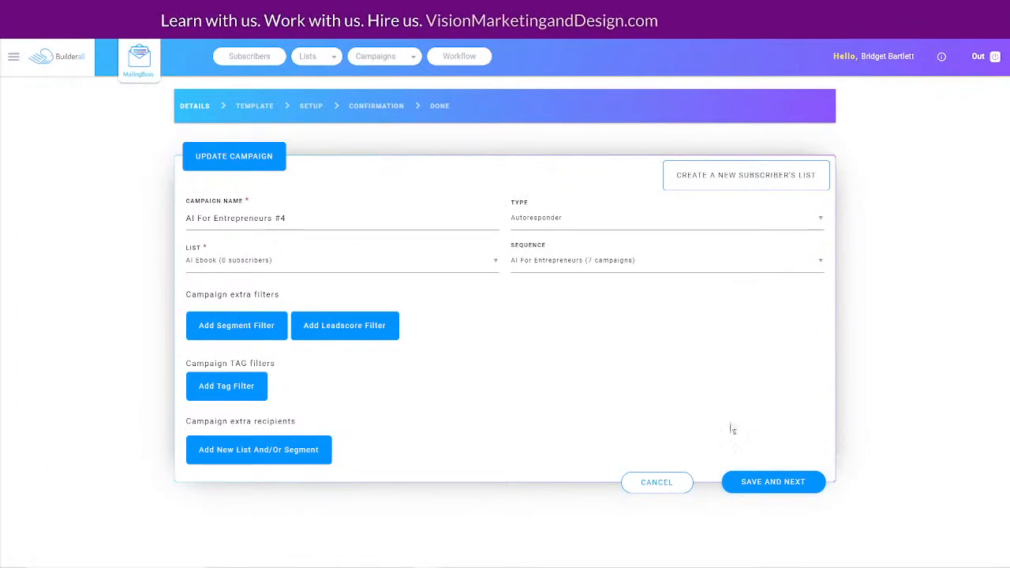
left_click(753, 487)
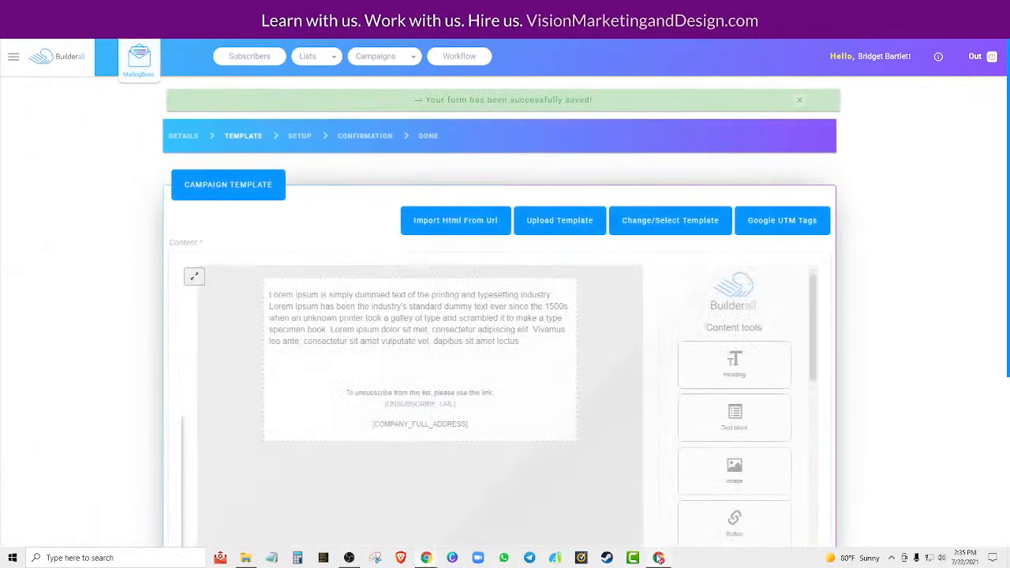
Copy Email #4's body from Google Docs, replace the template's Lorem Ipsum text in MailingBoss with it, and save the template
left_click(658, 561)
scroll(551, 414, "down", 2)
scroll(552, 414, "down", 20)
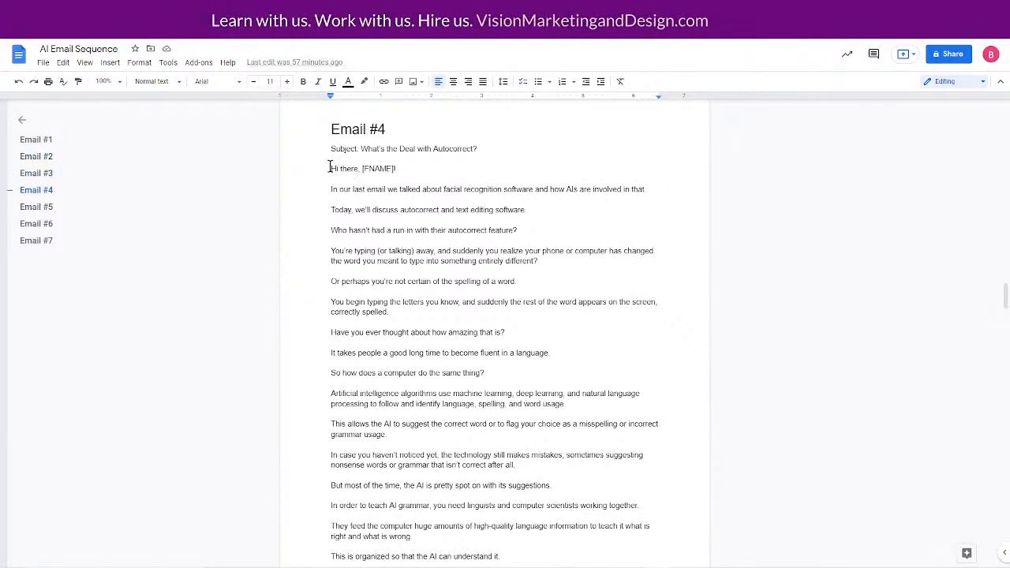
left_click_drag(330, 168, 479, 320)
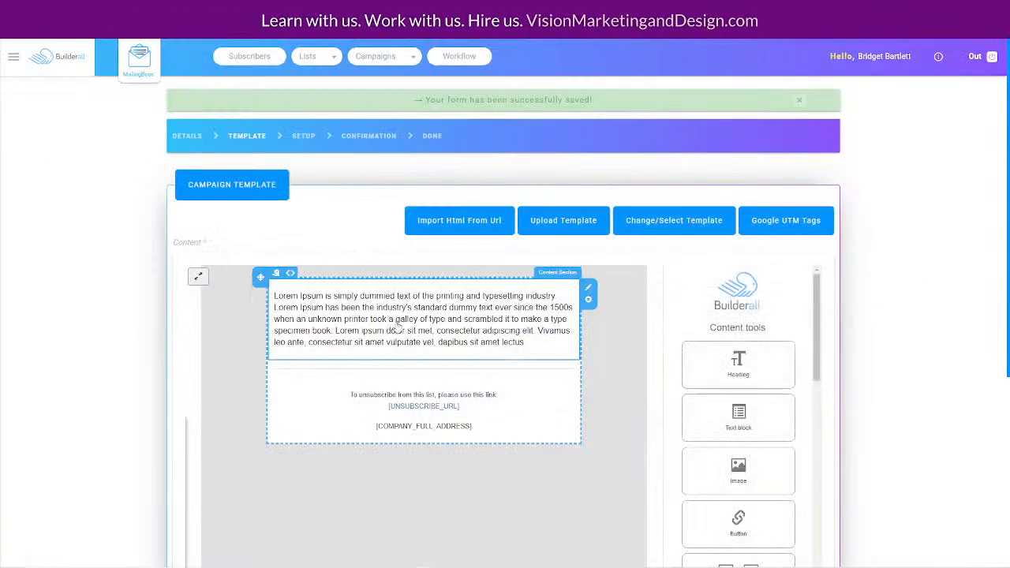
left_click(394, 322)
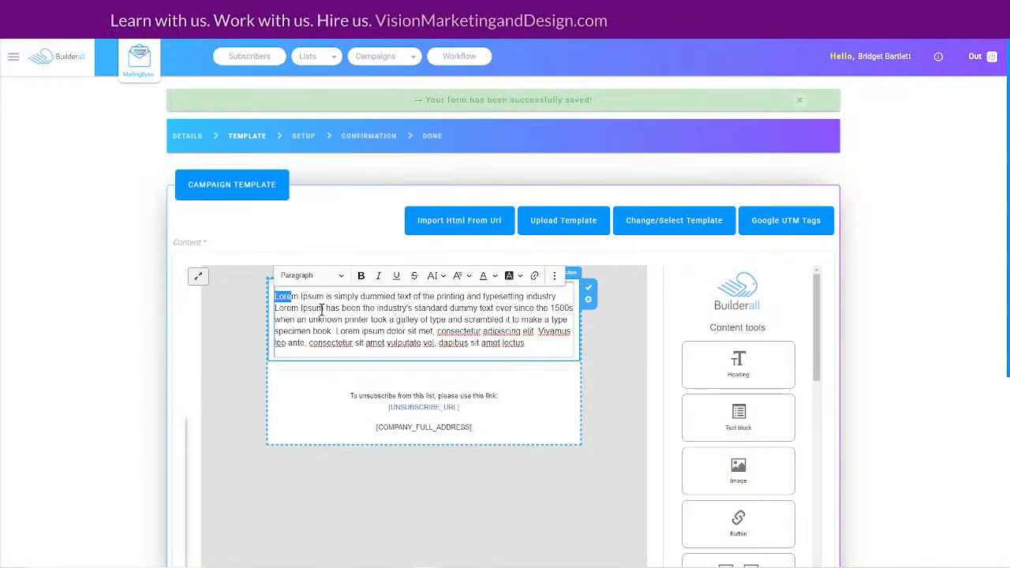
left_click_drag(322, 309, 553, 344)
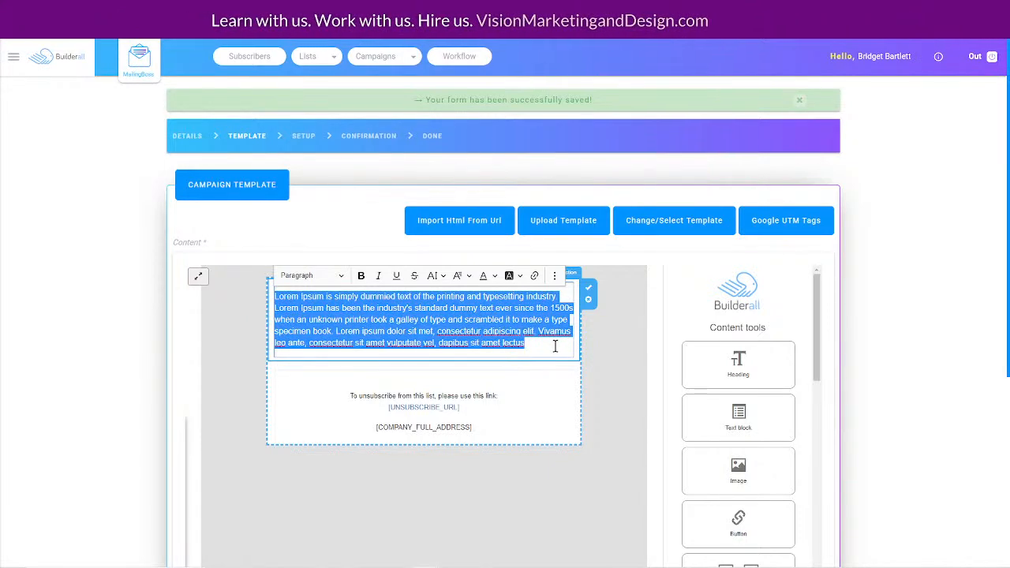
key("ctrl+v")
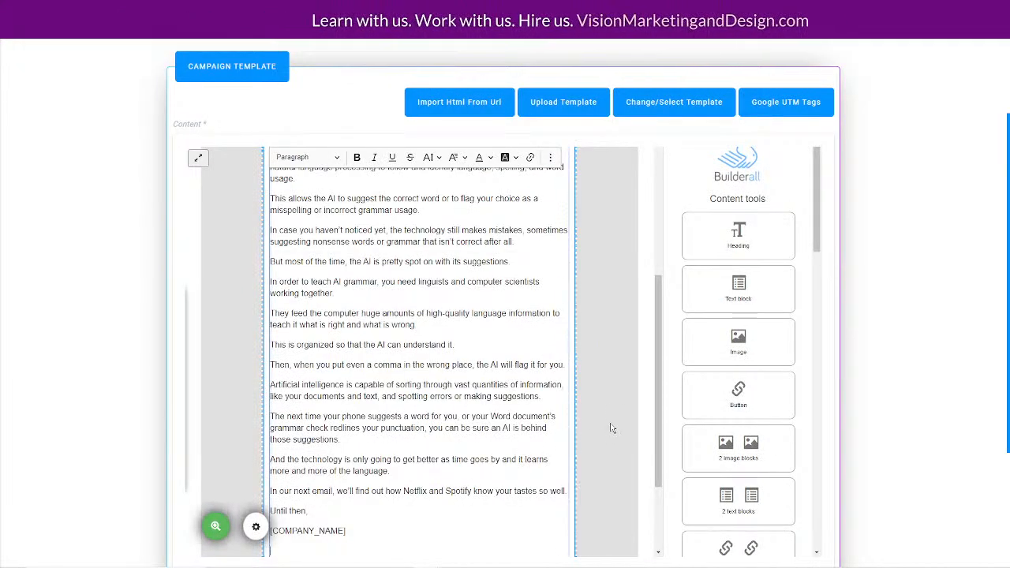
scroll(523, 457, "down", 5)
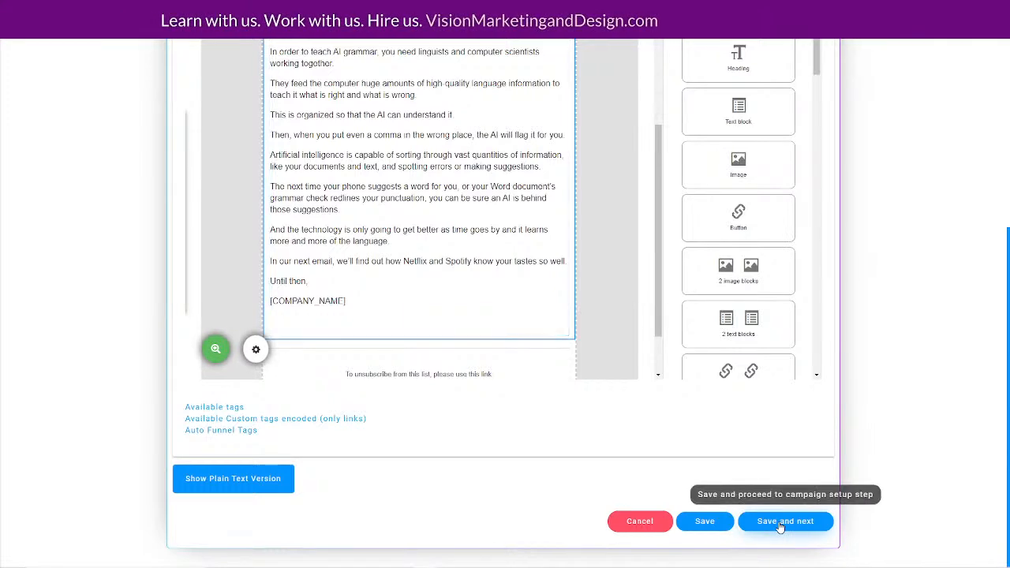
left_click(811, 527)
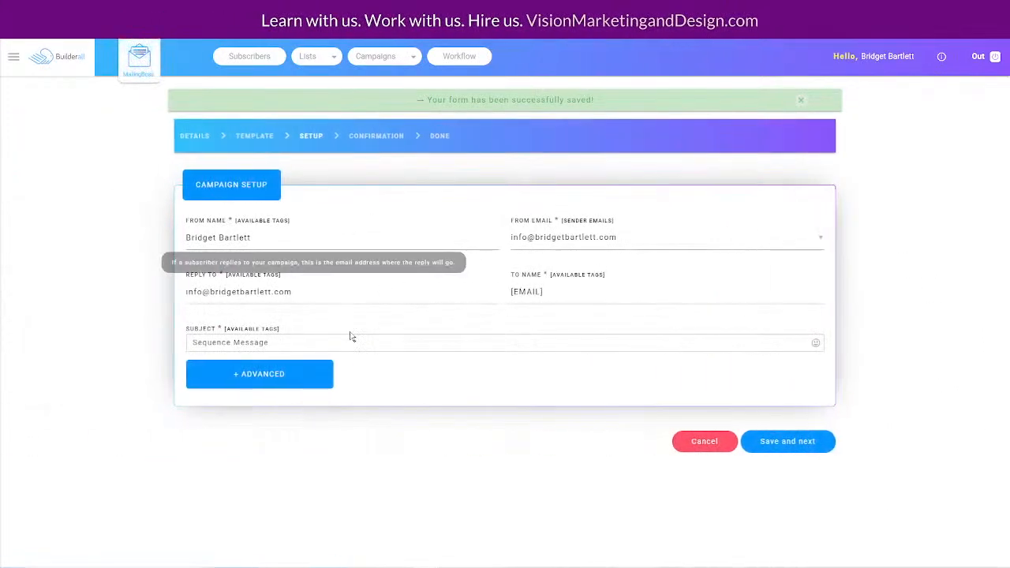
Copy Email #4's subject, "What's the Deal with Autocorrect?", from the AI Email Sequence document in Google Docs
mouse_move(622, 566)
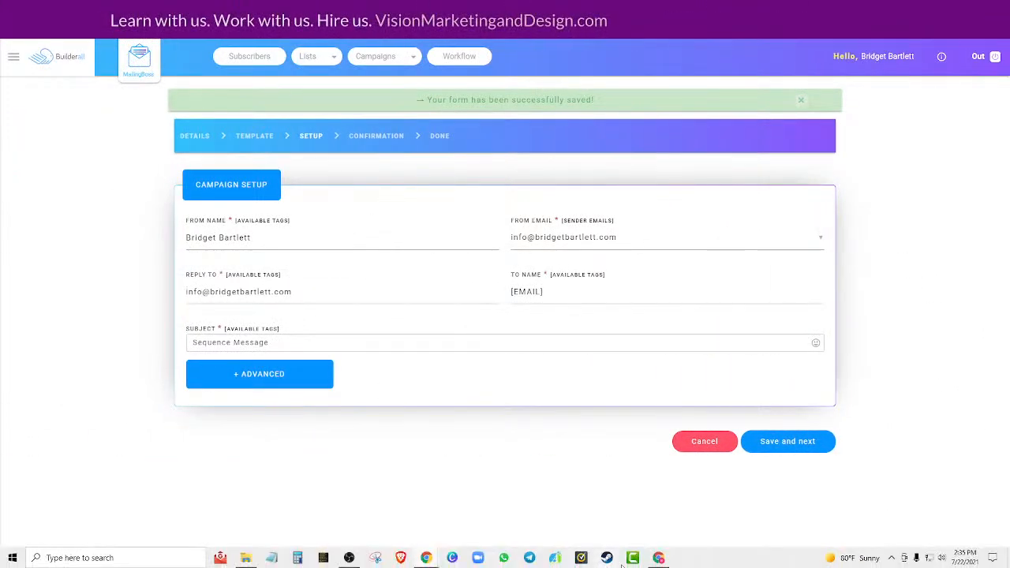
left_click(658, 558)
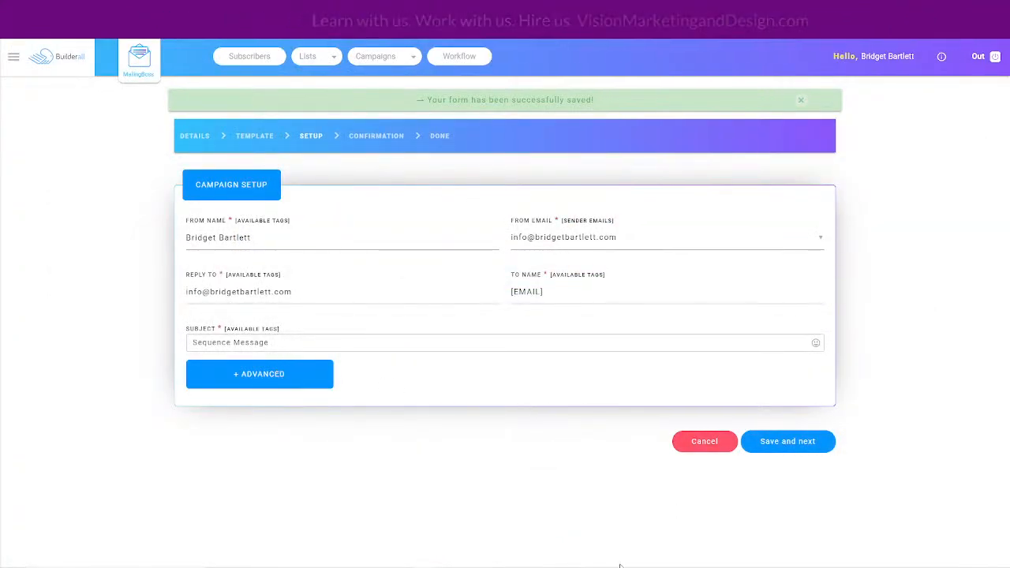
left_click(659, 558)
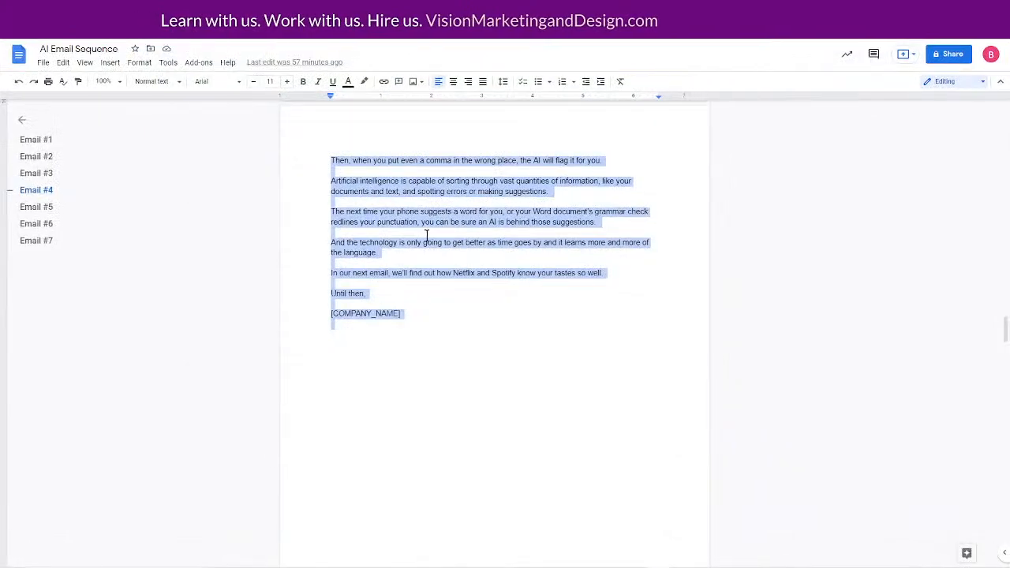
scroll(426, 236, "up", 13)
scroll(428, 363, "down", 3)
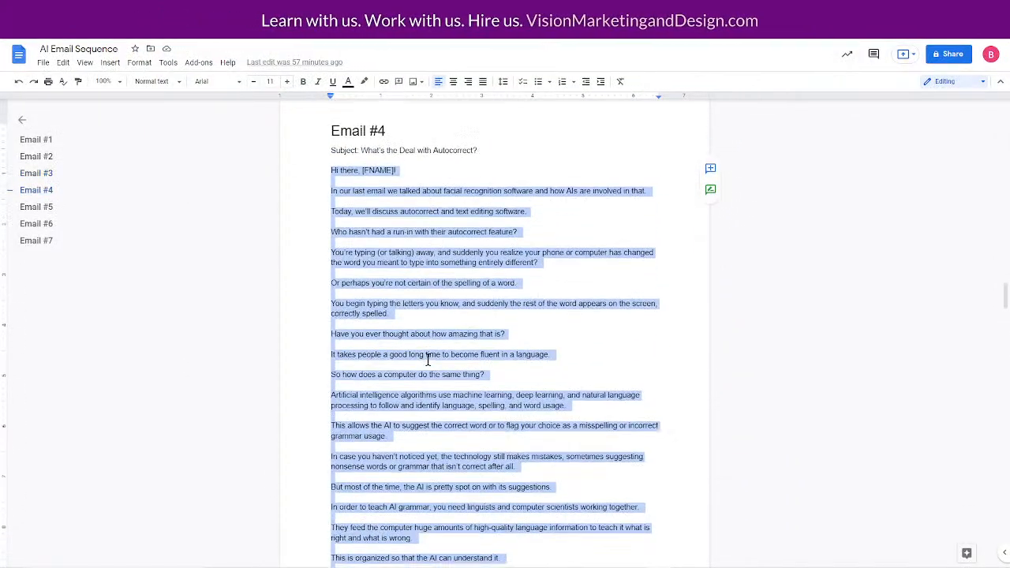
scroll(375, 330, "down", 3)
scroll(376, 330, "up", 3)
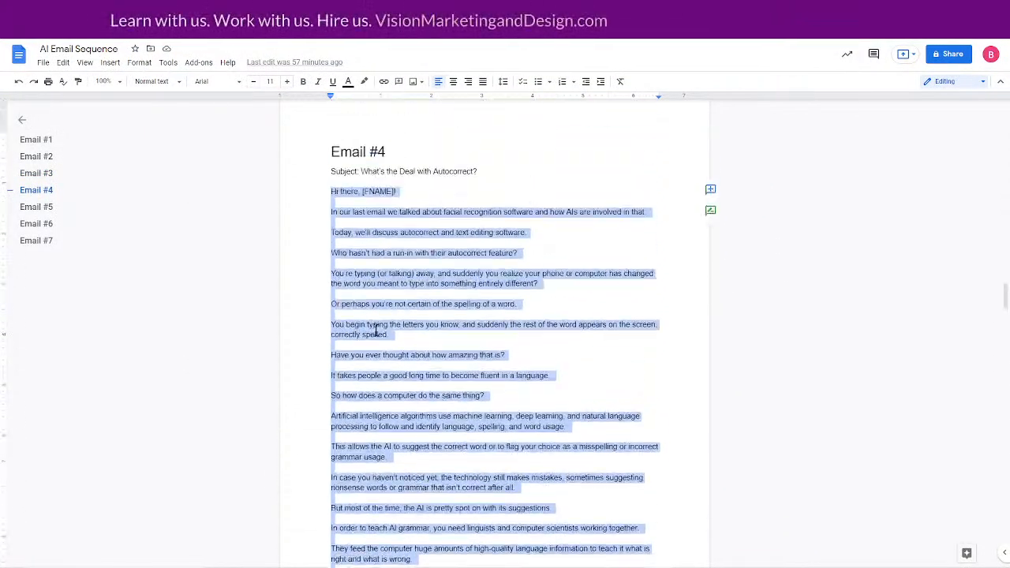
scroll(376, 330, "up", 1)
left_click(361, 203)
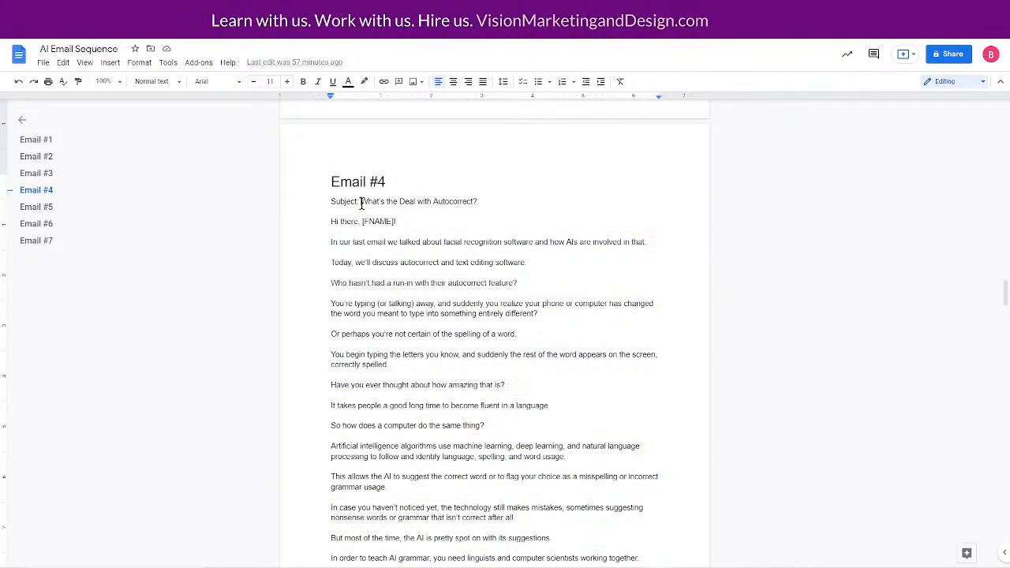
left_click_drag(385, 201, 494, 206)
key("ctrl+c")
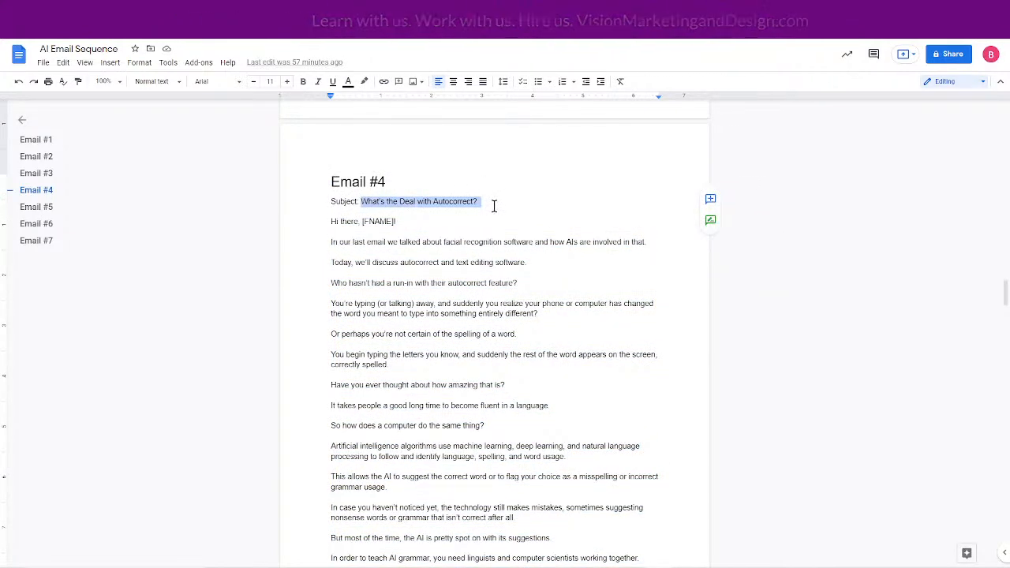
scroll(475, 336, "down", 10)
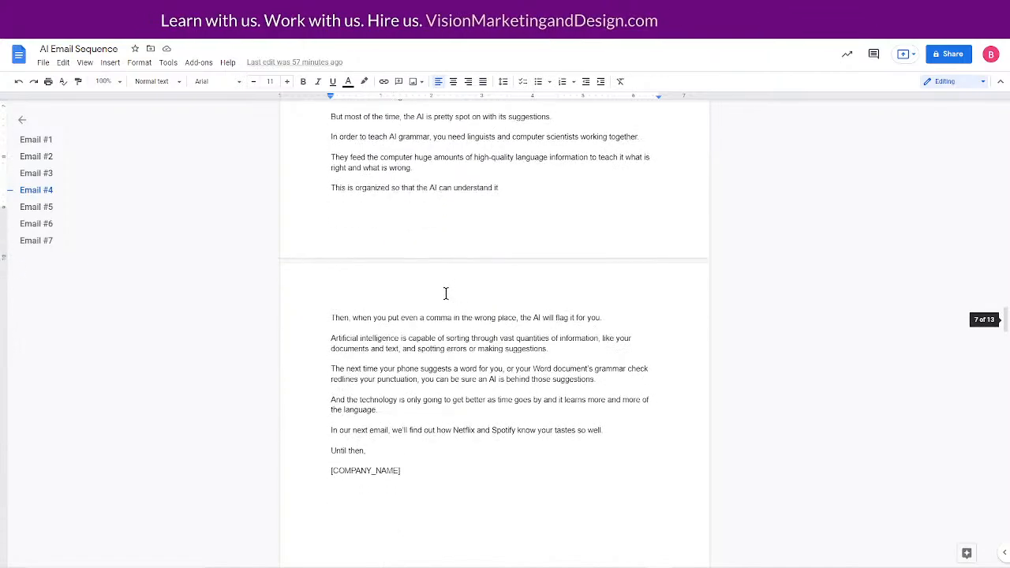
scroll(471, 351, "up", 1)
scroll(471, 353, "down", 2)
scroll(466, 354, "up", 8)
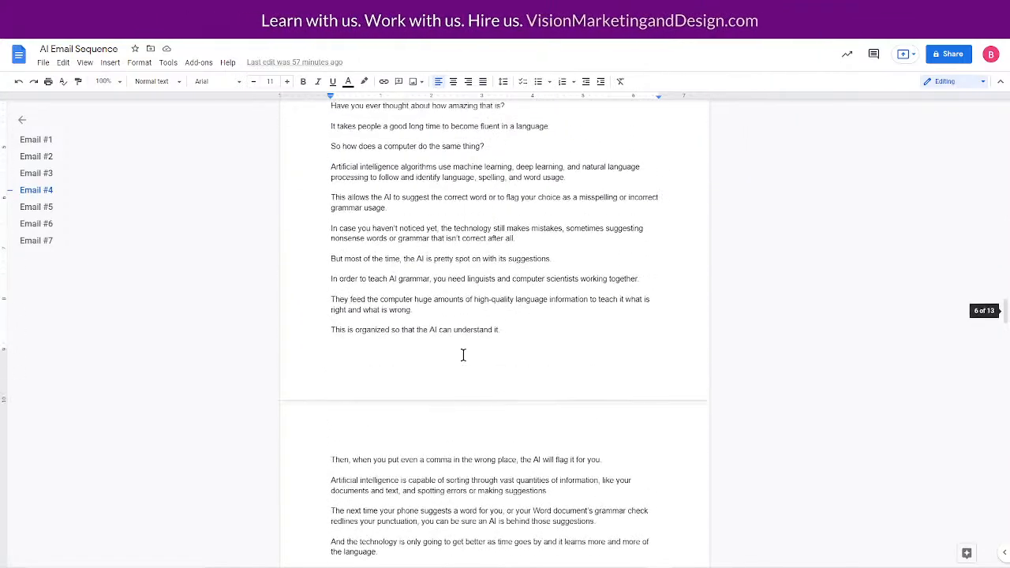
scroll(470, 355, "up", 5)
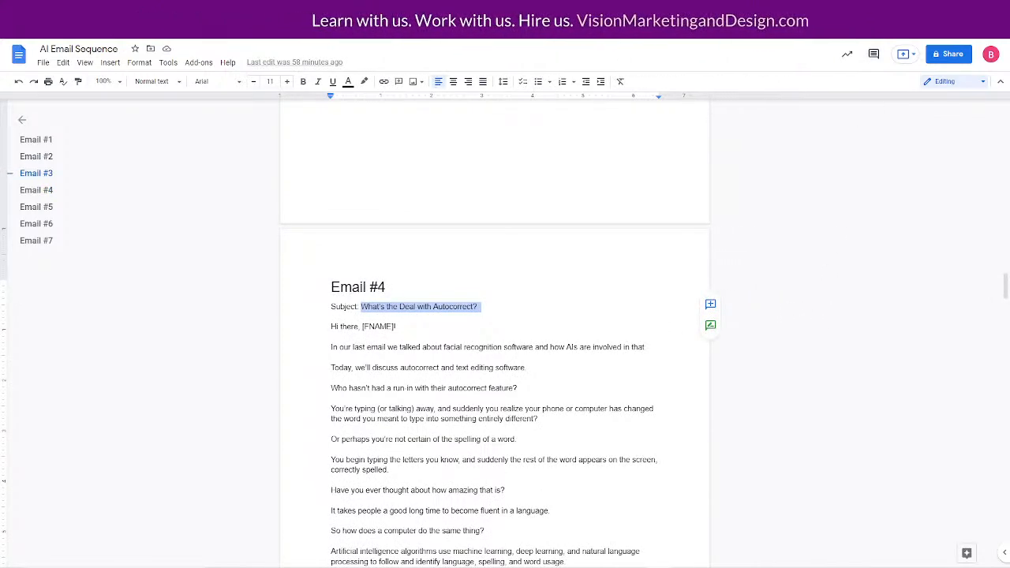
Switch to MailingBoss, replace the campaign subject with "What's the Deal with Autocorrect?", and save the campaign without activating it
key("alt+Tab")
left_click_drag(284, 345, 190, 353)
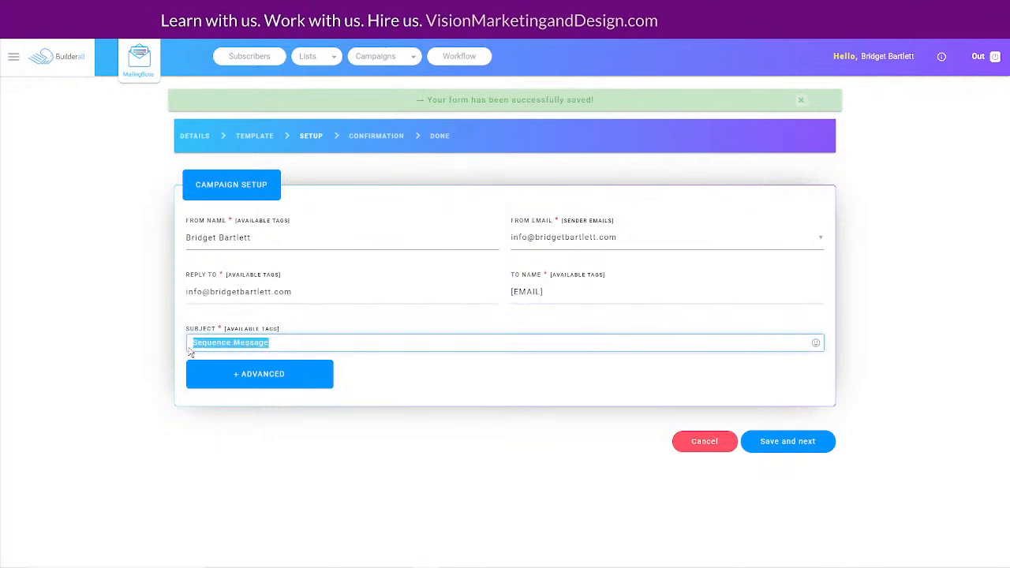
key("ctrl+v")
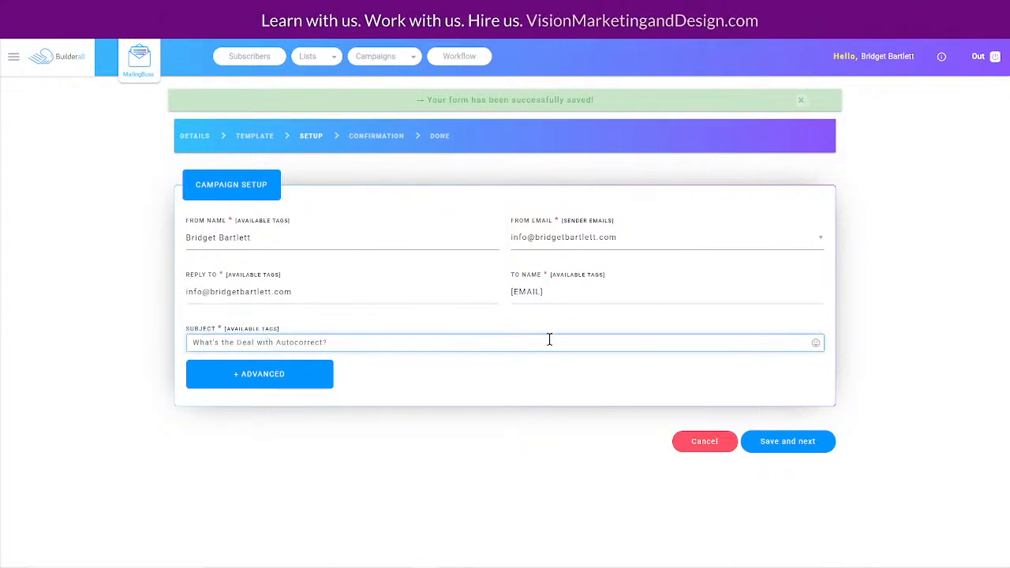
left_click(780, 442)
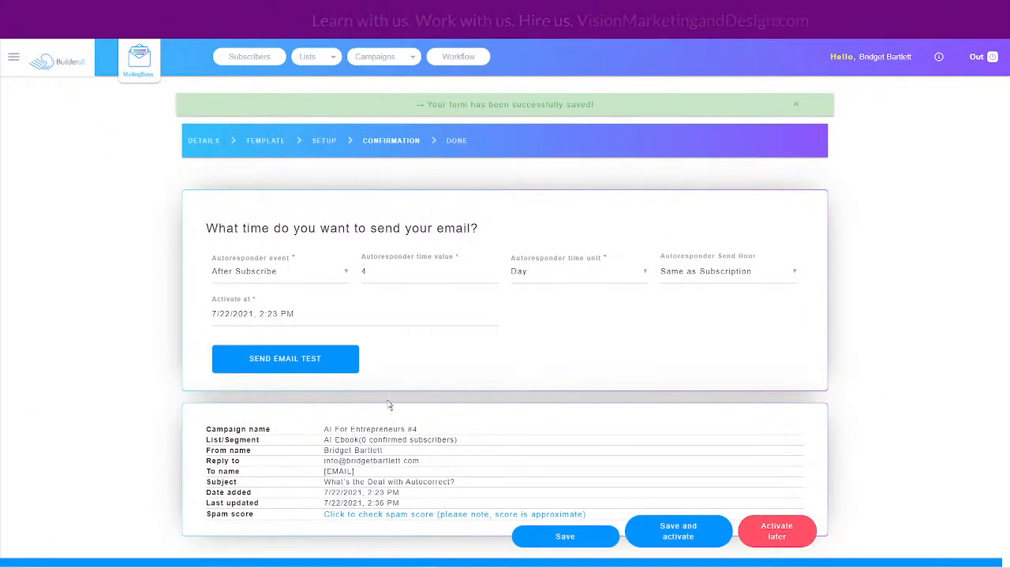
left_click(564, 539)
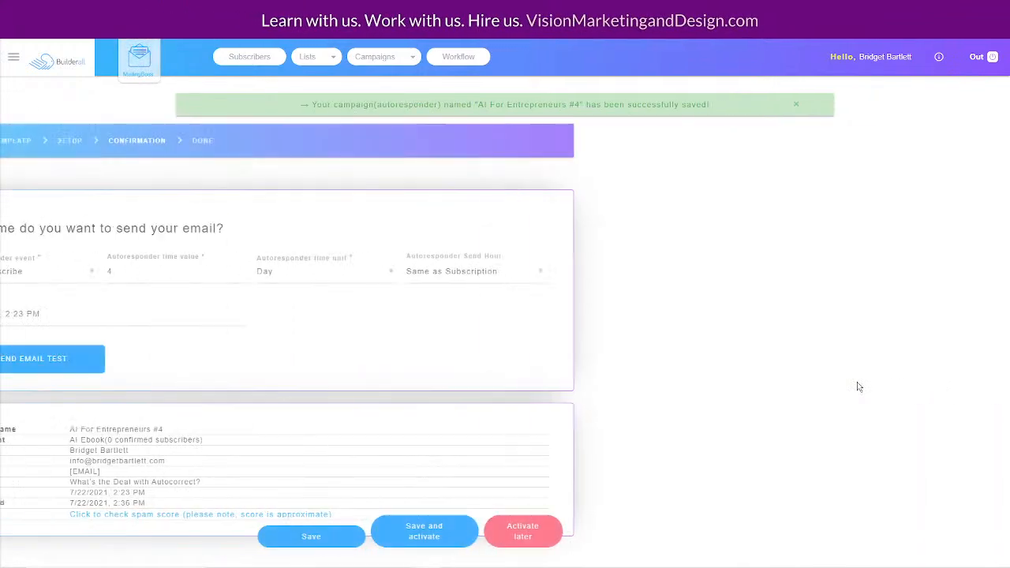
left_click(780, 526)
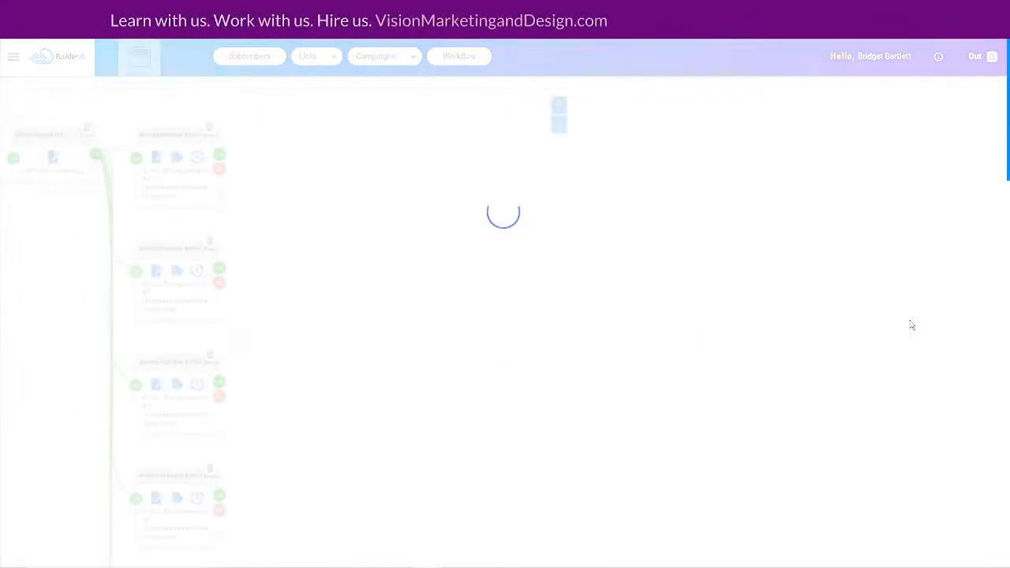
Open the email information of the AI For Entrepreneurs #5 campaign from the workflow
scroll(441, 401, "down", 5)
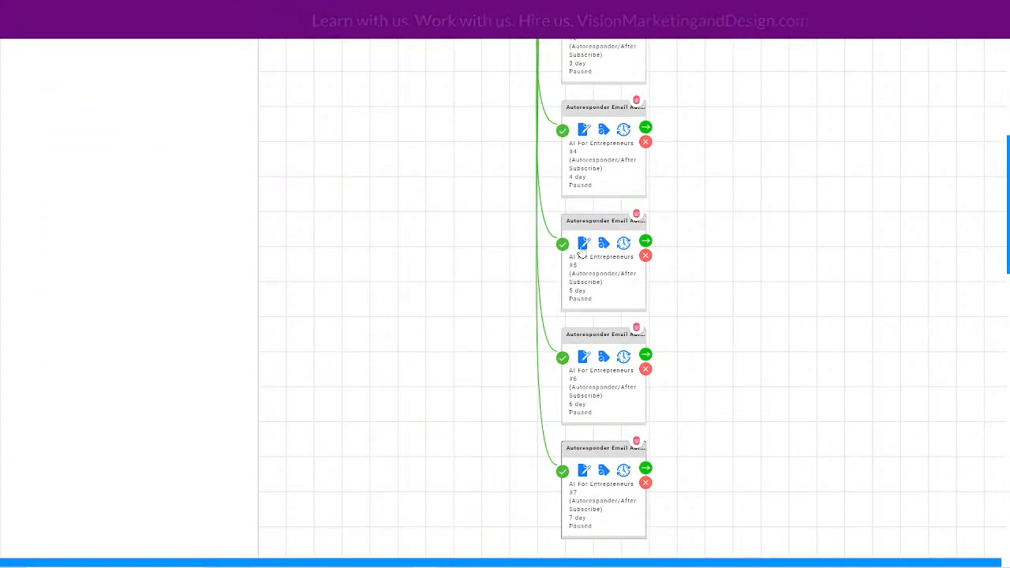
left_click(583, 244)
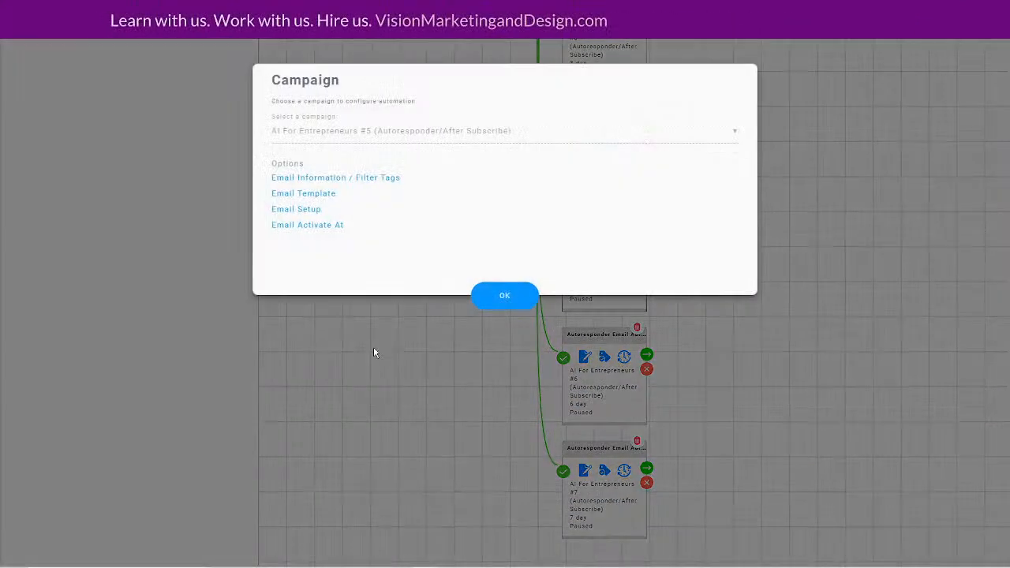
left_click(340, 181)
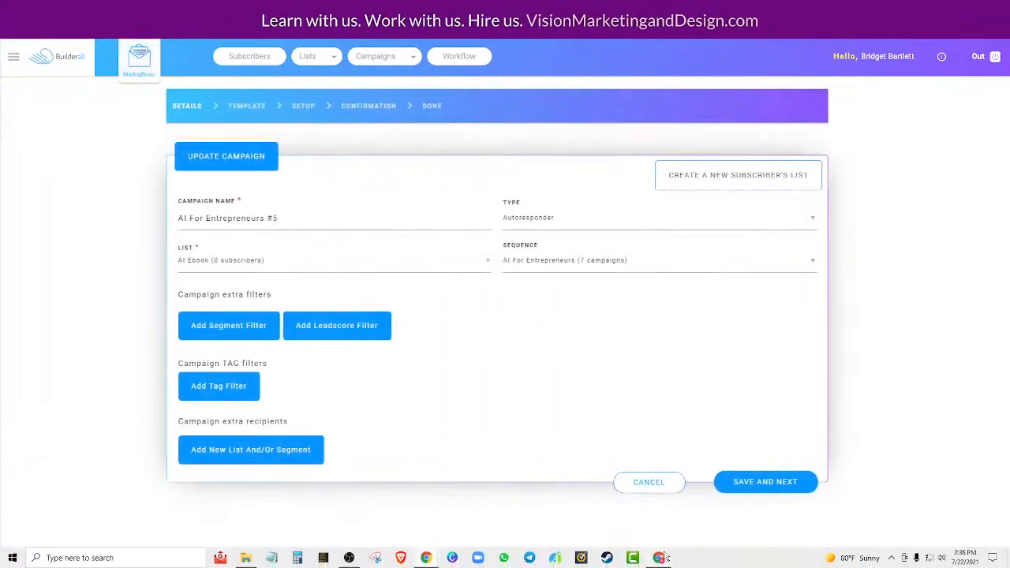
Switch to the AI Email Sequence document in Google Docs and copy Email #5's body from the greeting through the company name tag
left_click(660, 558)
scroll(476, 336, "down", 10)
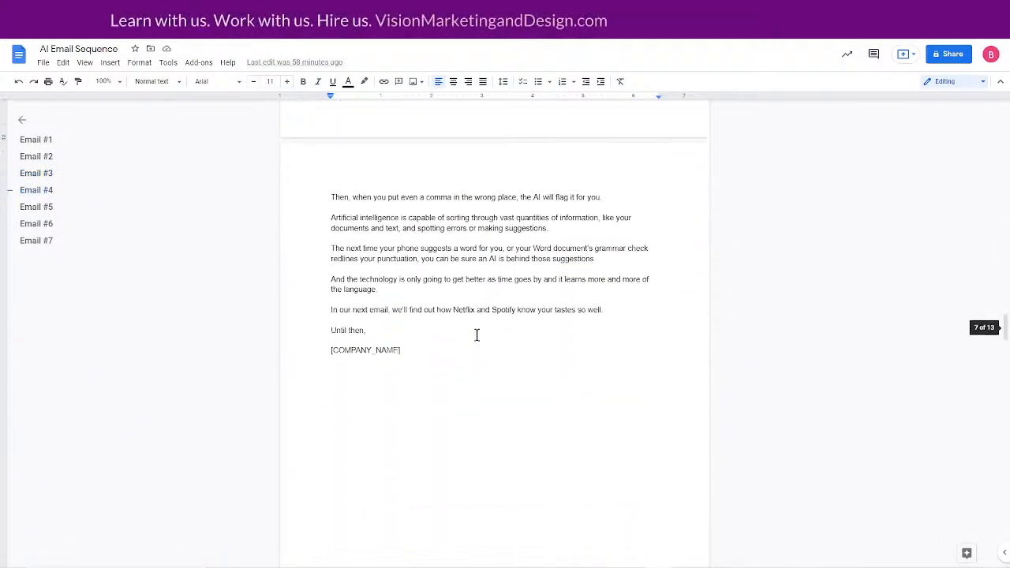
scroll(476, 336, "down", 5)
left_click_drag(325, 183, 530, 427)
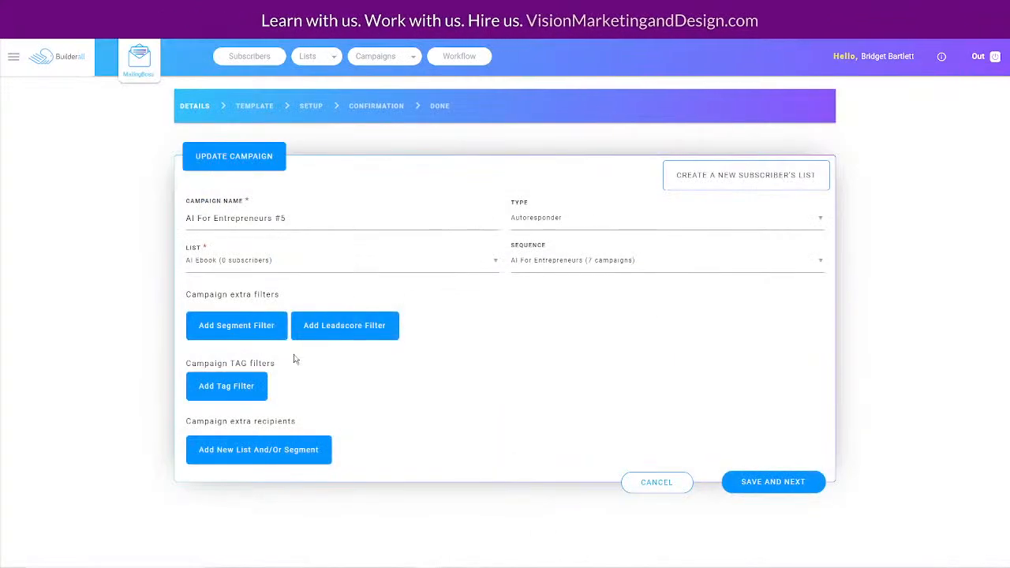
Save the #5 campaign details in MailingBoss, replace the template's Lorem Ipsum text with the copied Email #5 body, and save the template
left_click(767, 486)
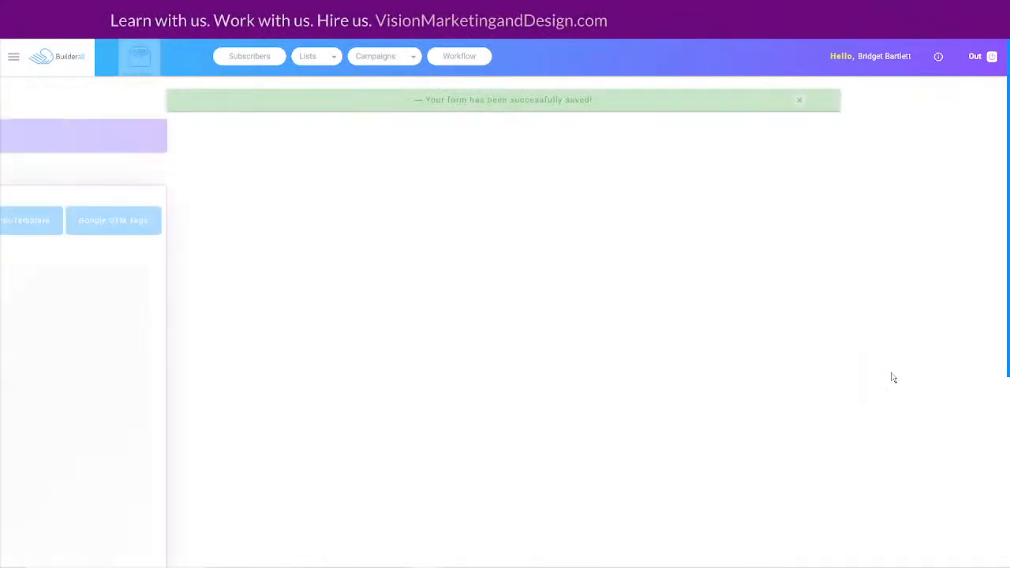
left_click(339, 306)
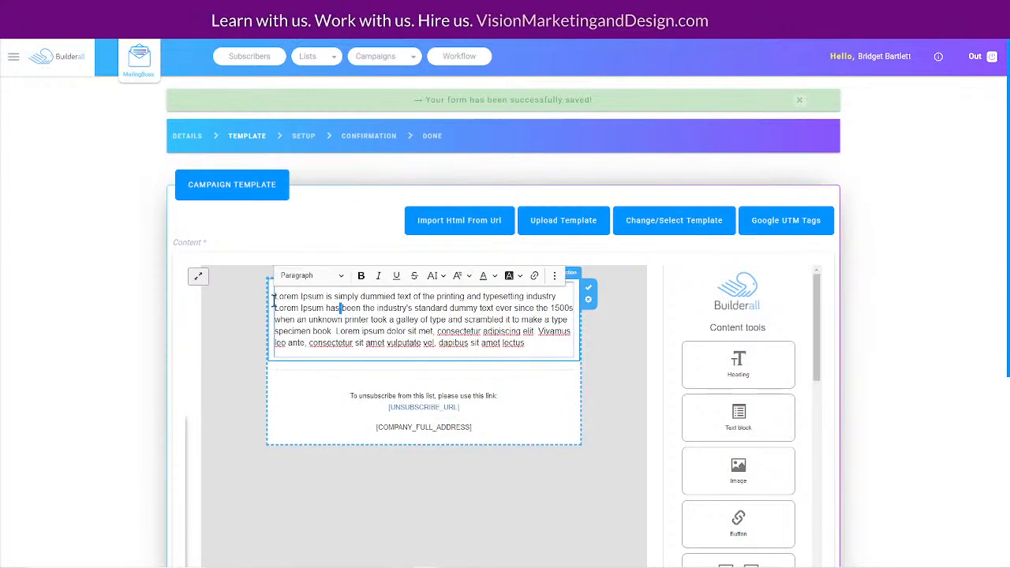
left_click_drag(274, 296, 543, 368)
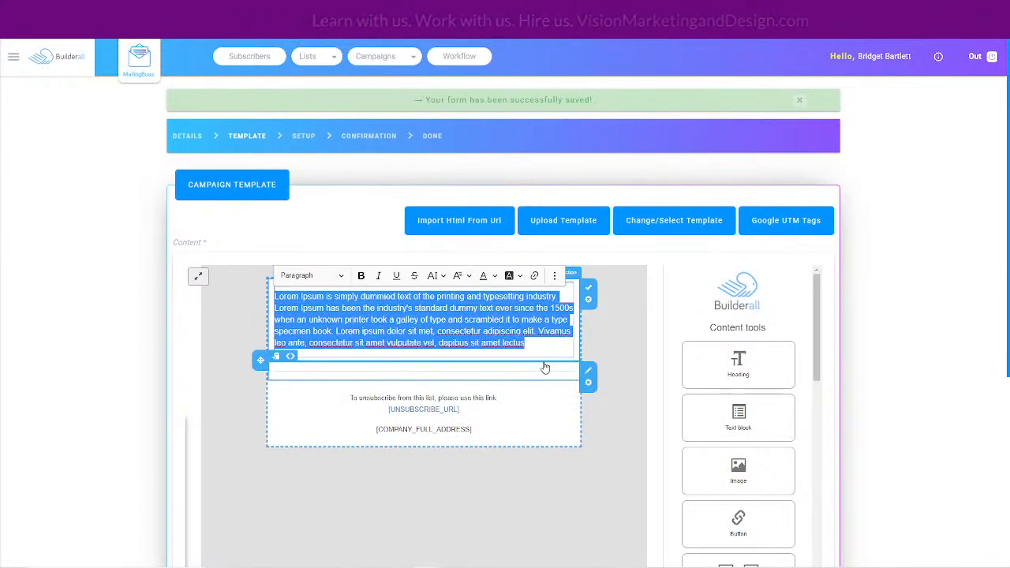
key("ctrl+v")
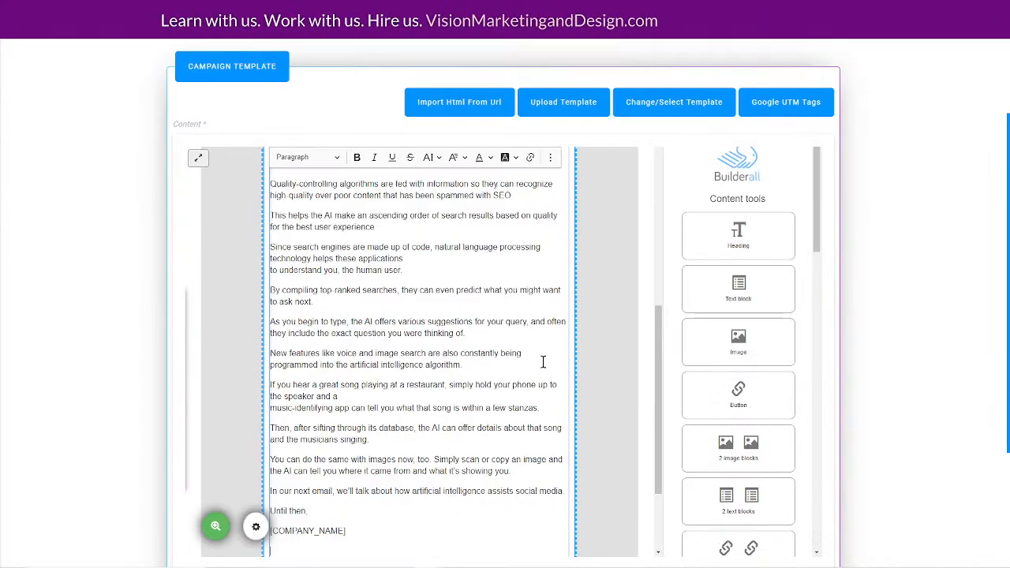
scroll(608, 428, "up", 6)
scroll(607, 428, "down", 9)
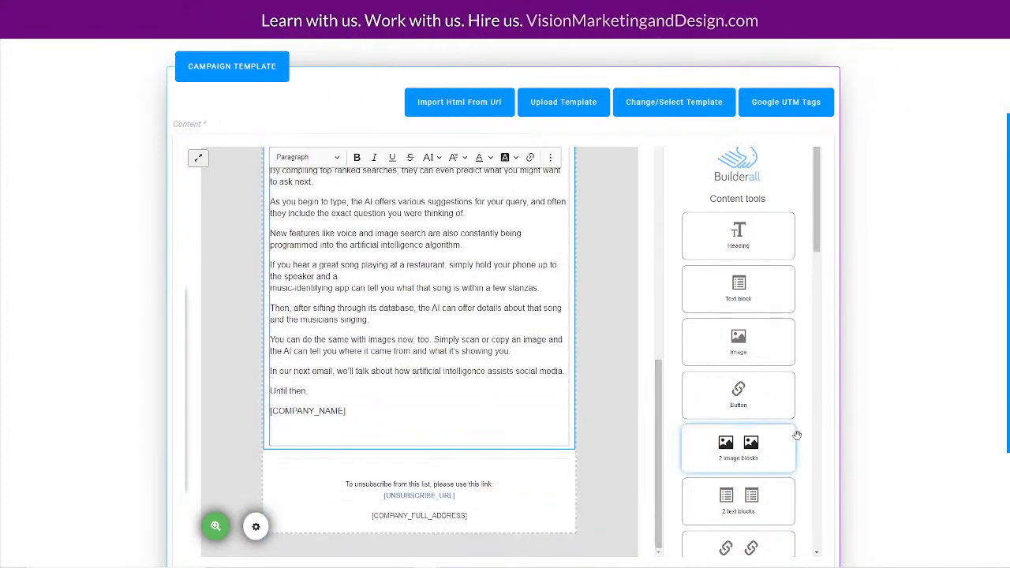
scroll(833, 442, "down", 3)
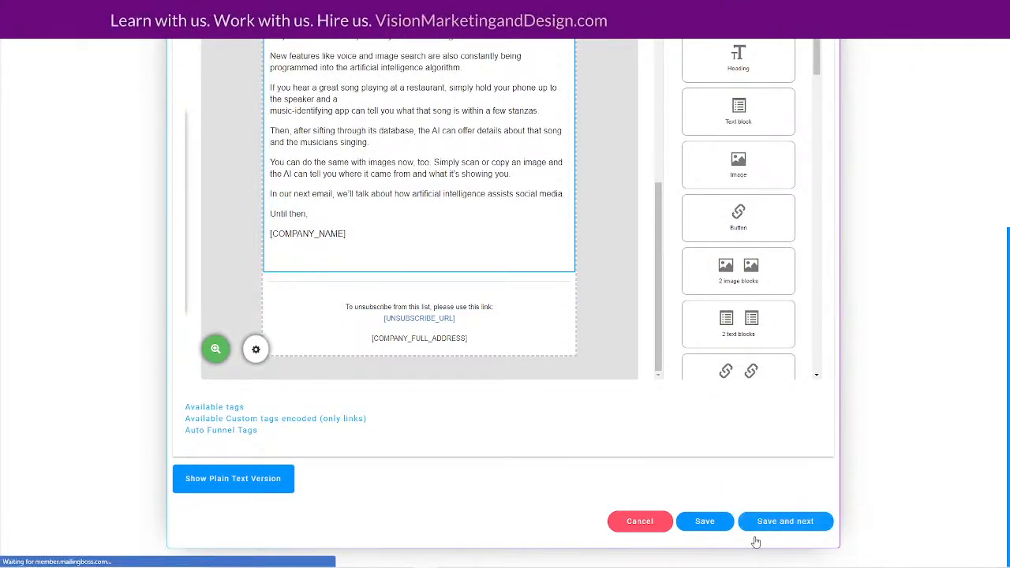
left_click(758, 527)
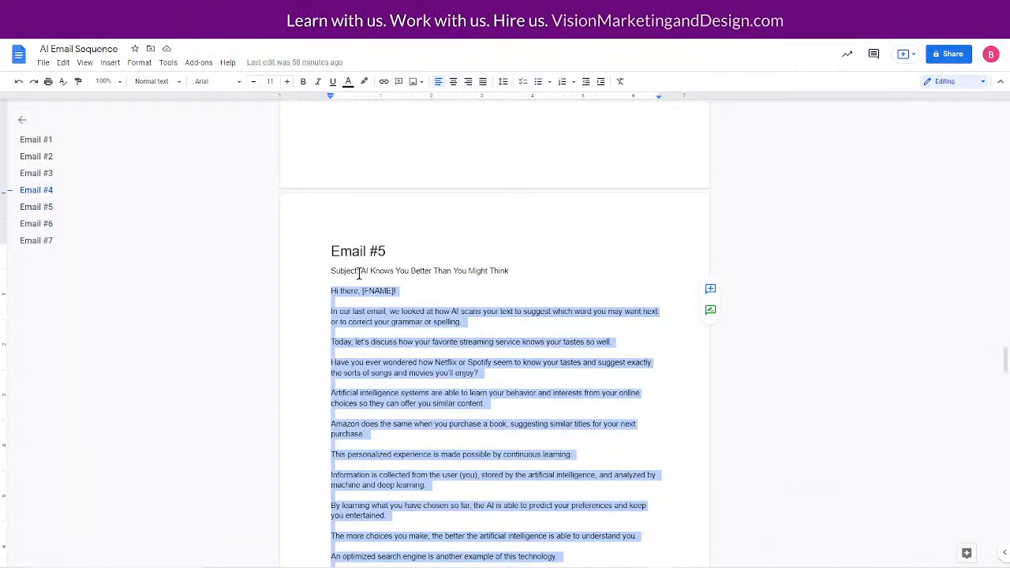
Replace the MailingBoss campaign subject with "AI Knows You Better Than You Might Think" from Google Docs and save the campaign for later activation
left_click_drag(360, 272, 472, 270)
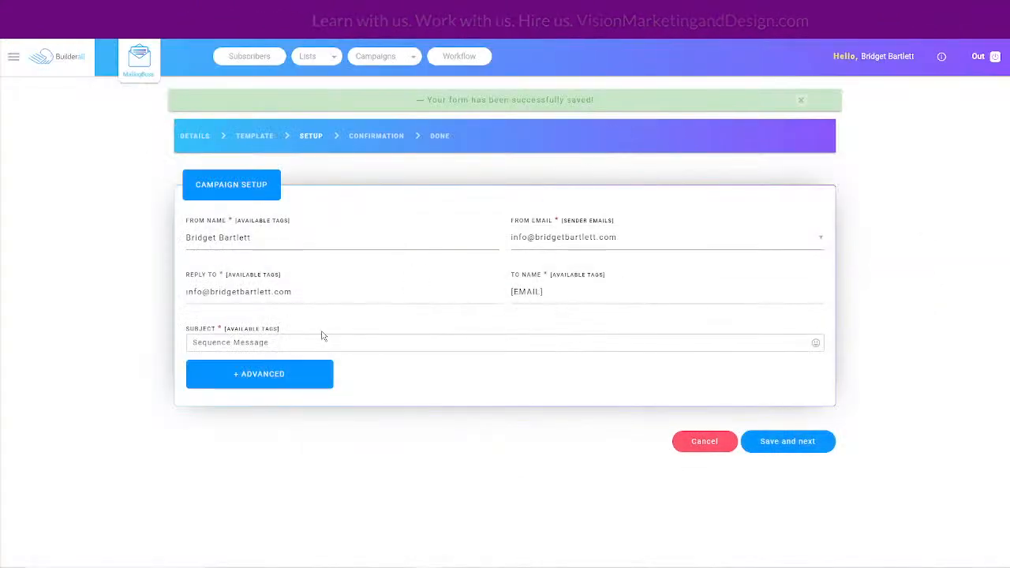
left_click_drag(322, 336, 182, 351)
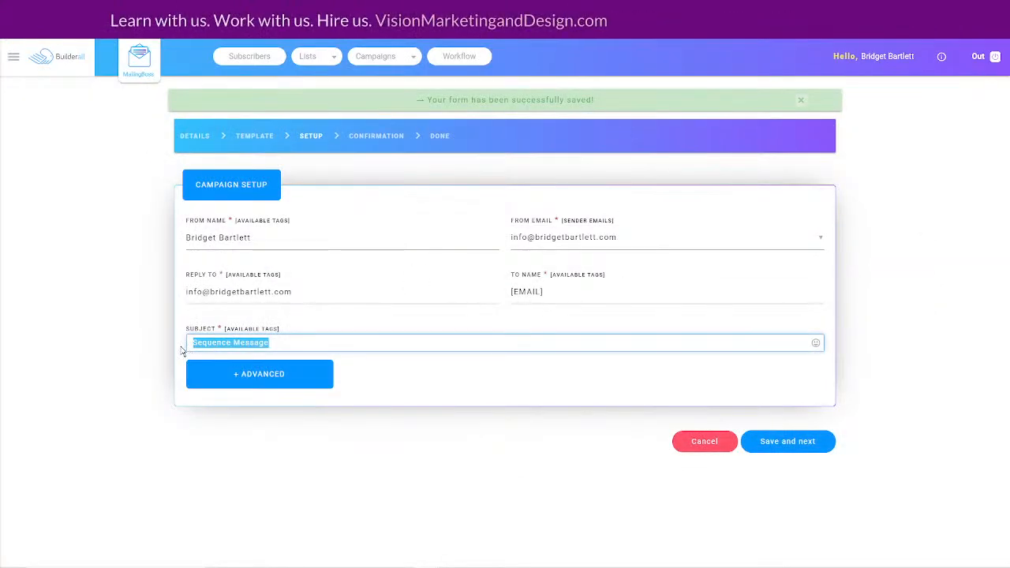
type("AI Knows You Better Than You Might Think")
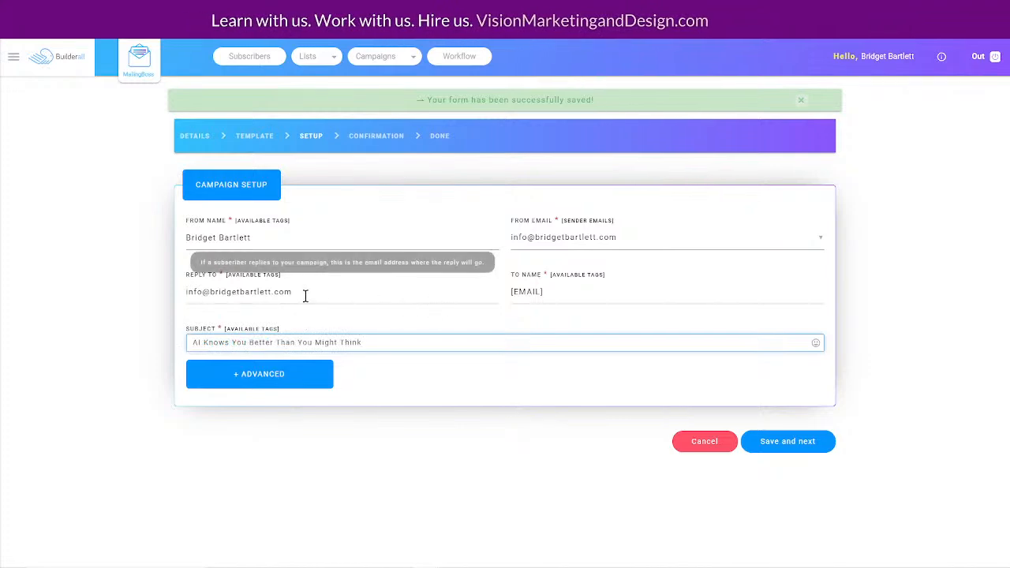
left_click(794, 448)
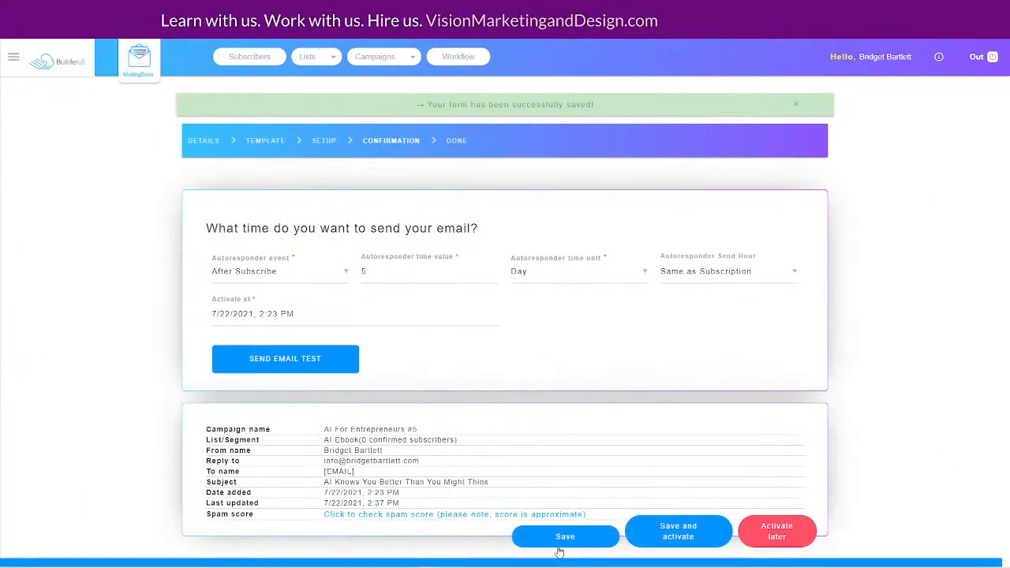
left_click(558, 546)
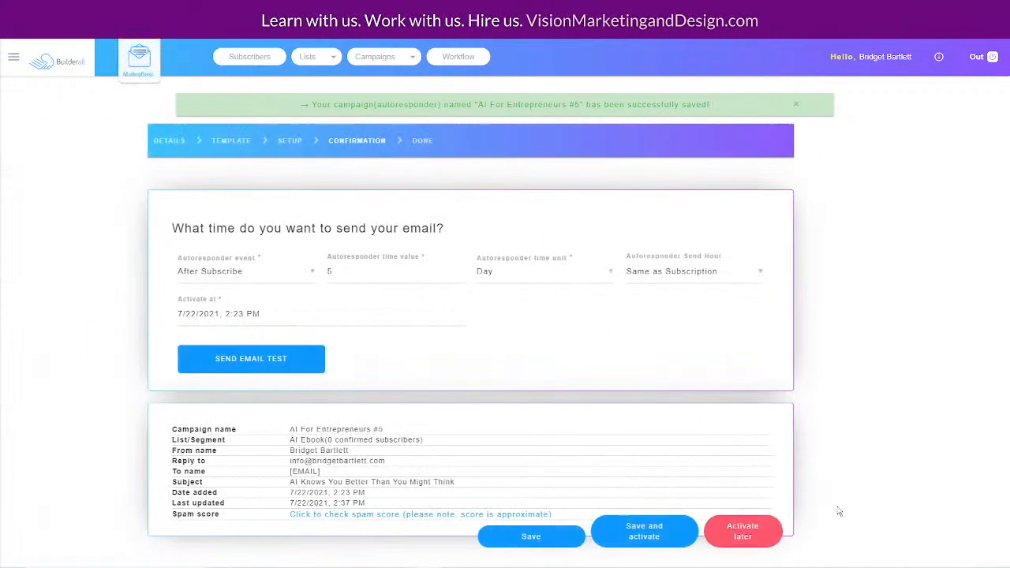
left_click(761, 534)
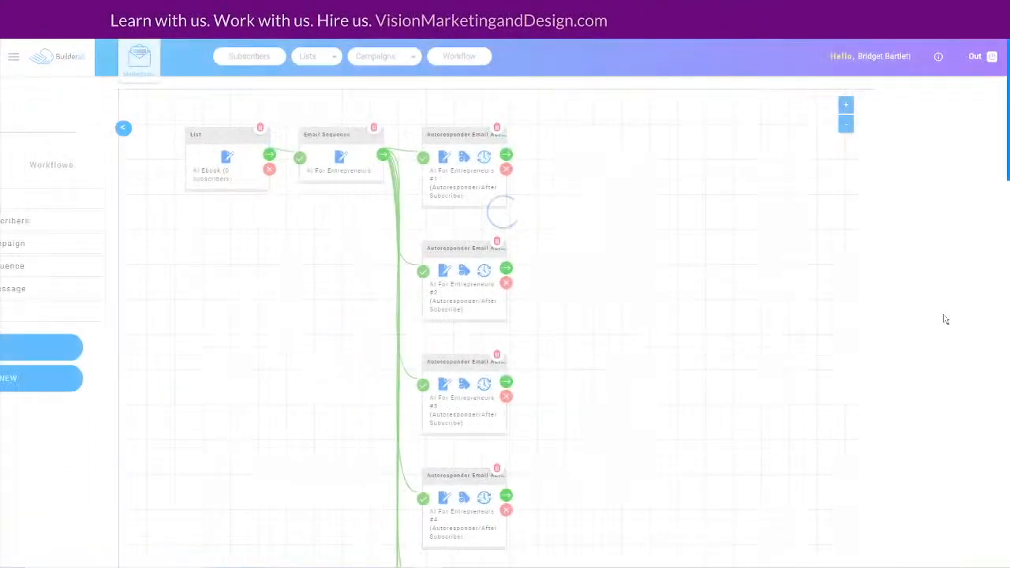
Open the email information of the AI For Entrepreneurs #6 campaign from the workflow
scroll(810, 360, "down", 5)
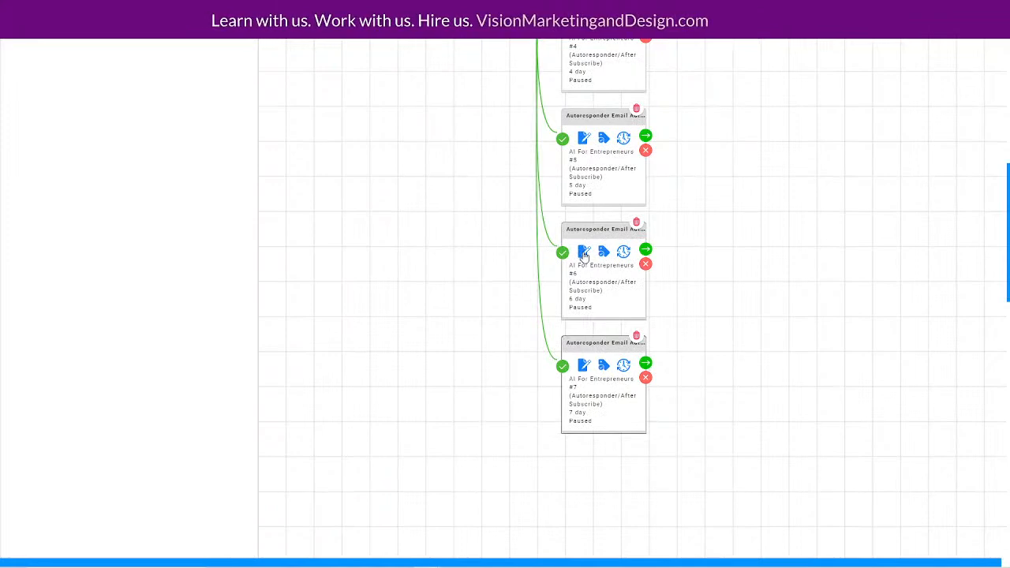
left_click(584, 252)
left_click(312, 177)
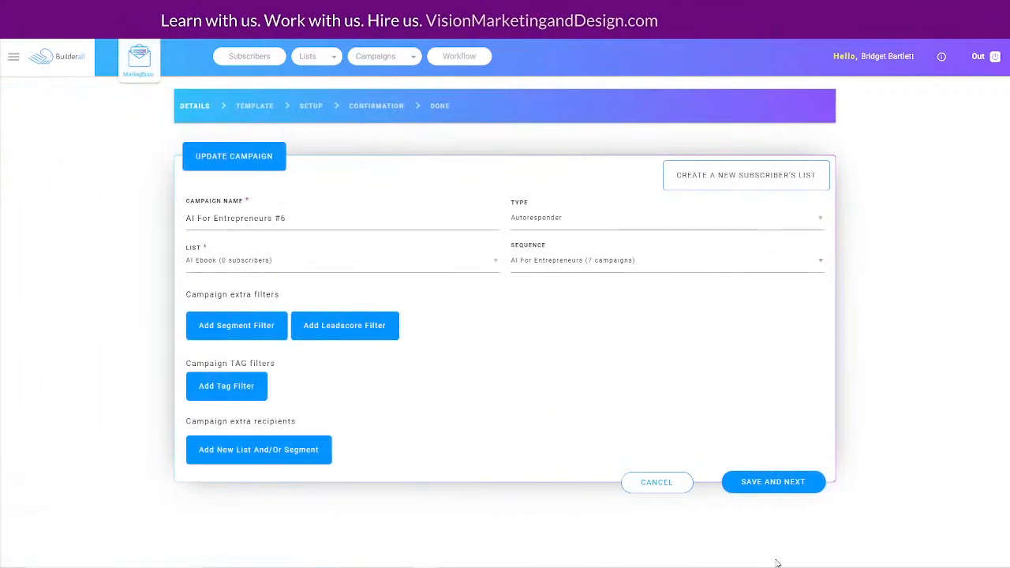
Switch to the AI Email Sequence document in Google Docs and copy Email #6's body from the greeting through the company name tag
left_click(658, 557)
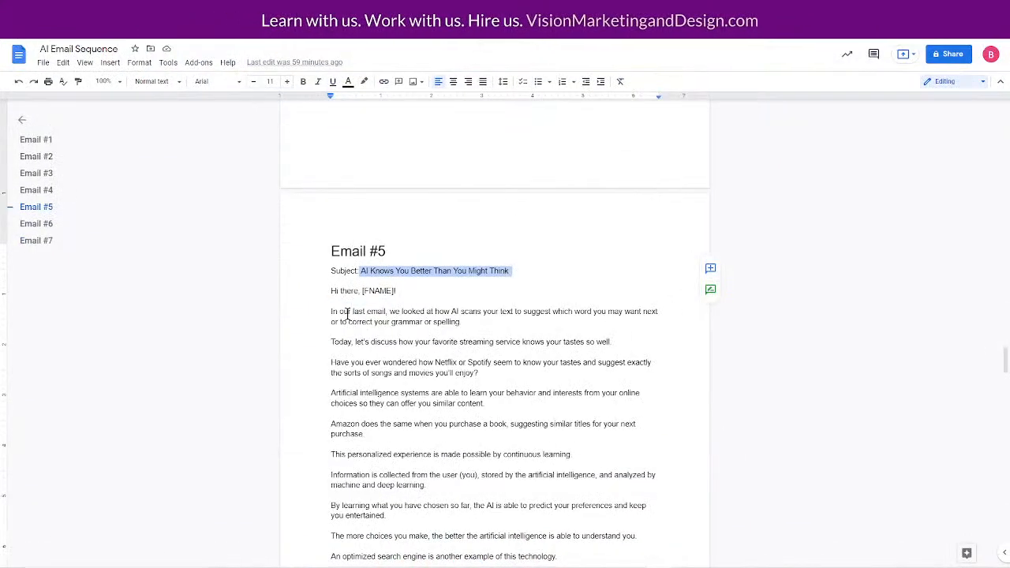
scroll(359, 341, "down", 1)
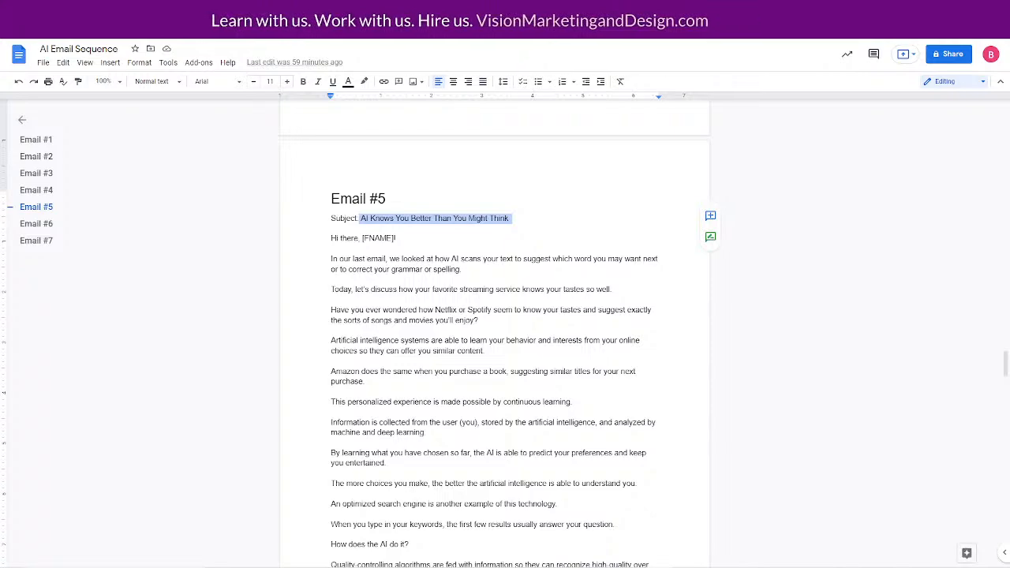
key("alt+Tab")
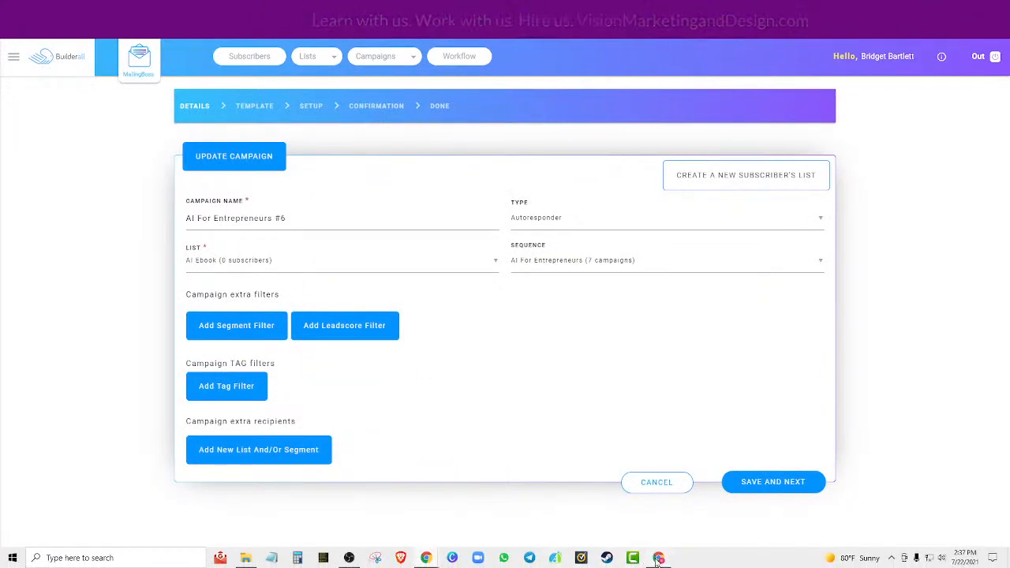
left_click(658, 559)
scroll(457, 312, "down", 10)
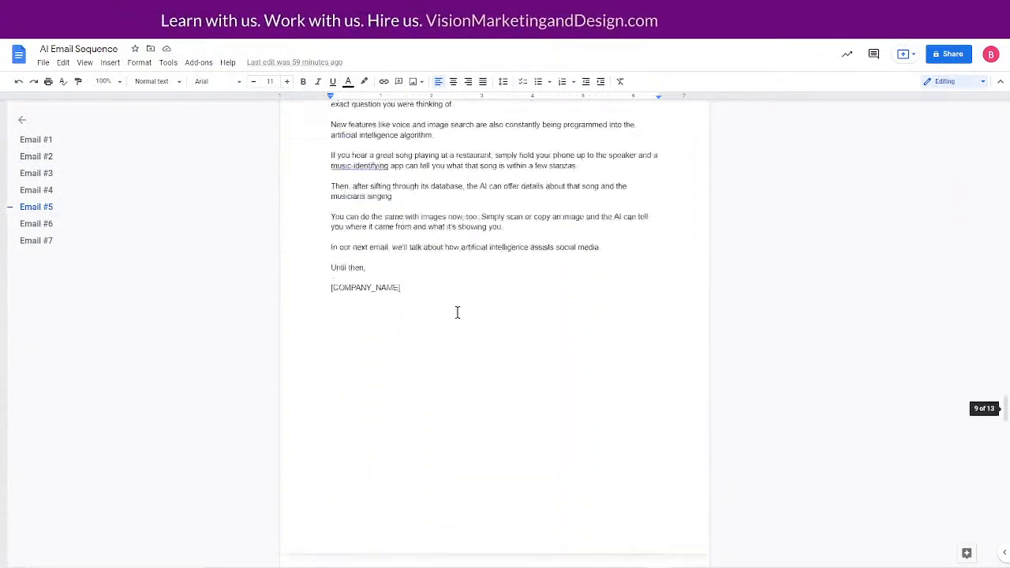
scroll(456, 312, "down", 10)
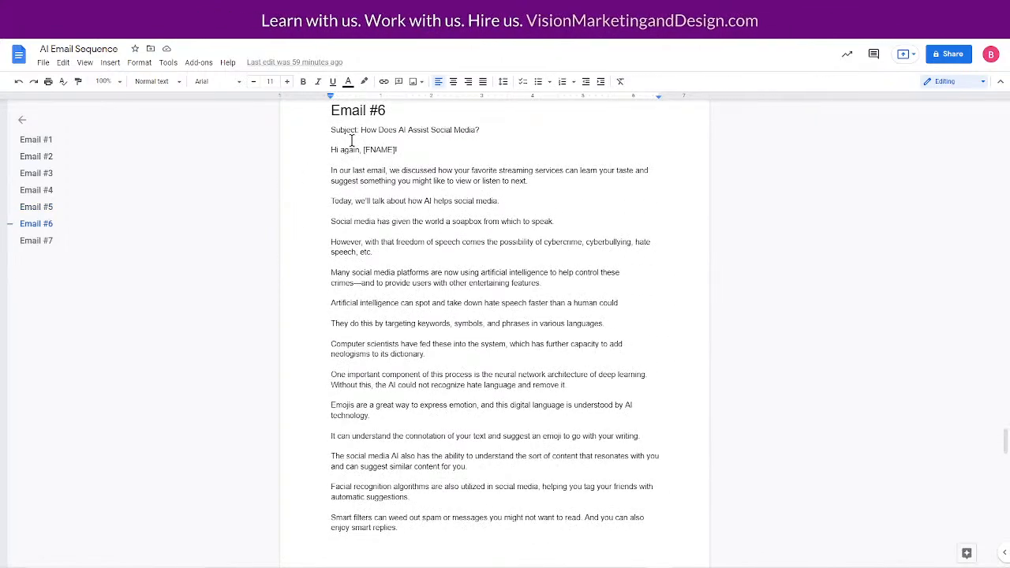
left_click_drag(331, 151, 498, 303)
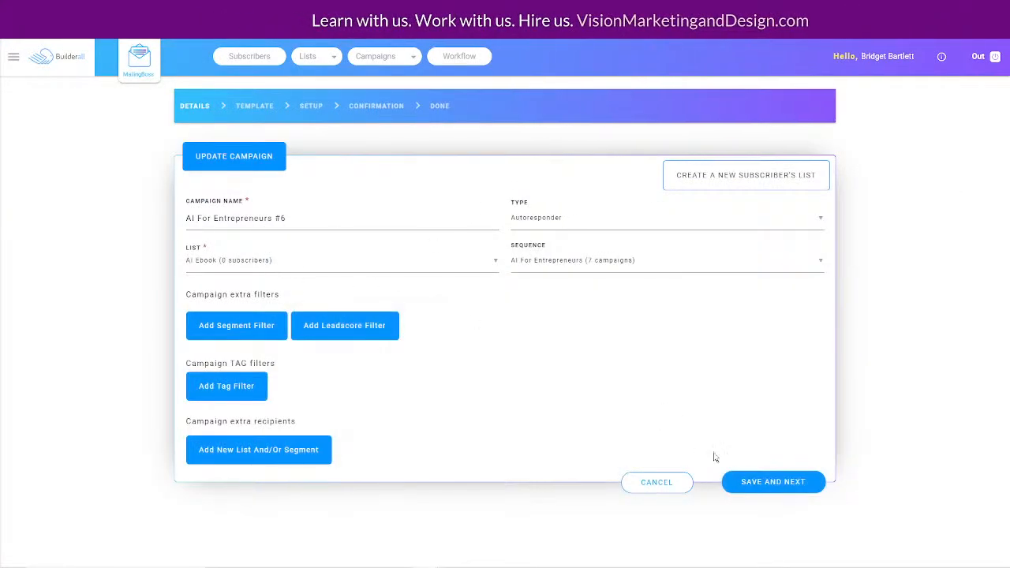
Save the #6 campaign details in MailingBoss, replace the template's Lorem Ipsum text with the copied Email #6 body, and save the template
left_click(773, 481)
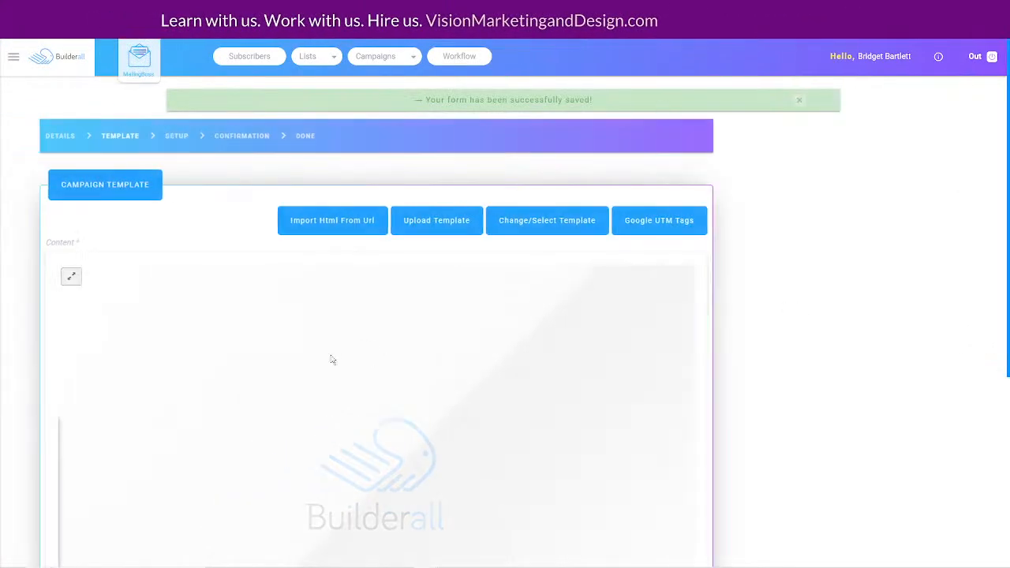
double_click(413, 344)
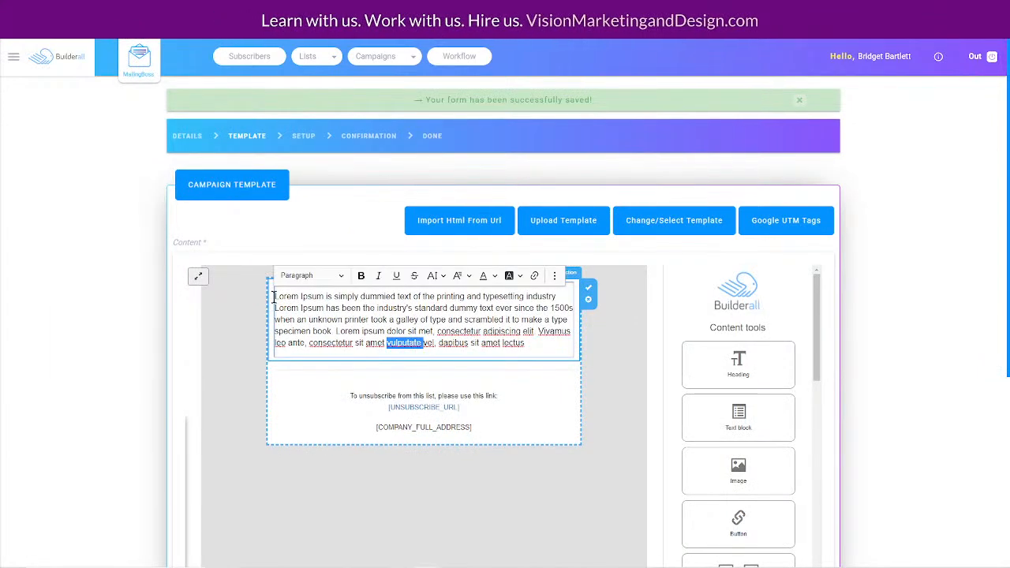
left_click_drag(277, 297, 550, 343)
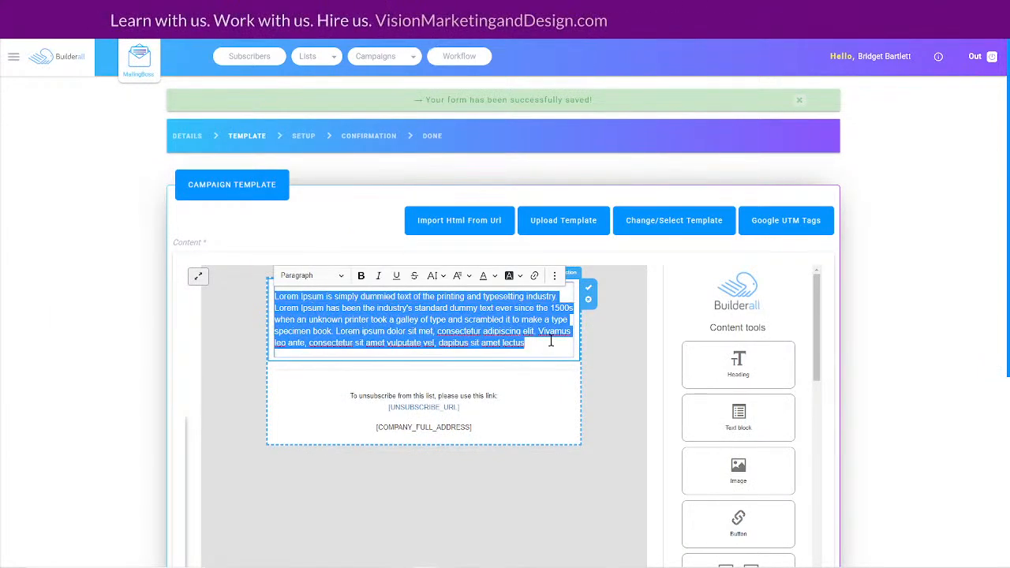
key("ctrl+v")
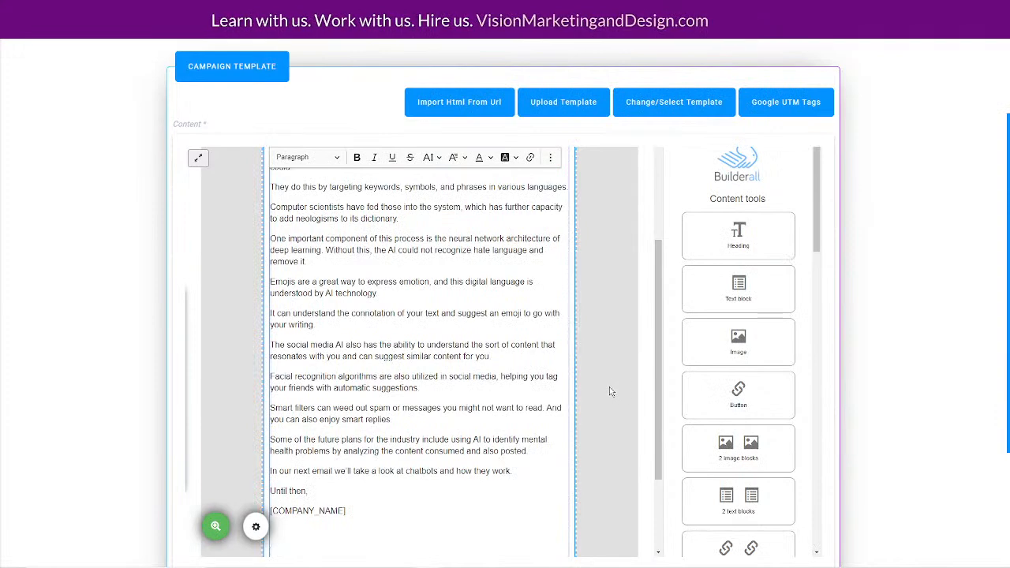
scroll(889, 369, "down", 2)
left_click(778, 525)
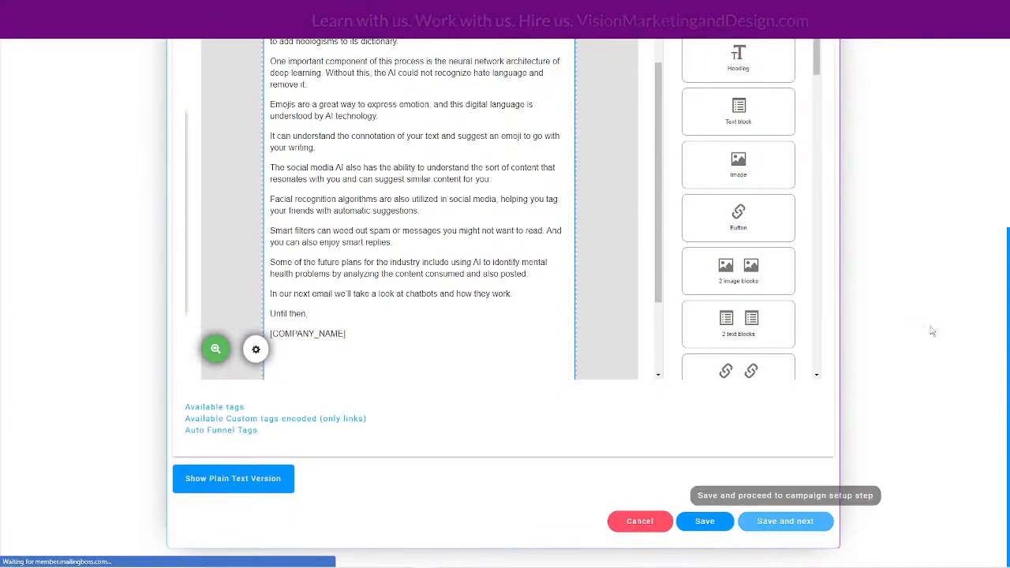
Switch to the AI Email Sequence document in Google Docs and copy Email #6's subject, "How Does AI Assist Social Media?"
left_click(658, 558)
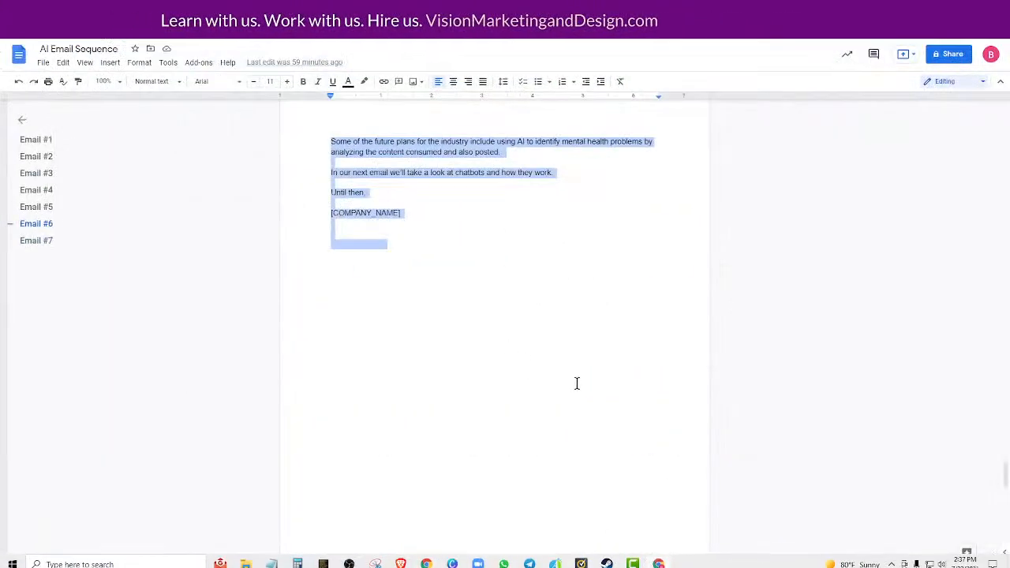
scroll(469, 320, "down", 1)
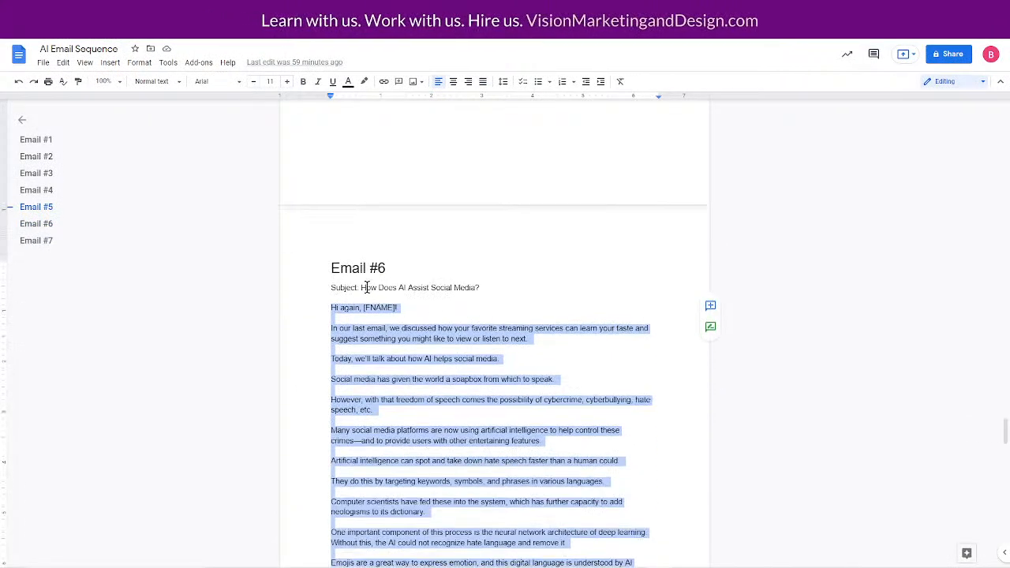
left_click_drag(362, 288, 491, 286)
key("ctrl+c")
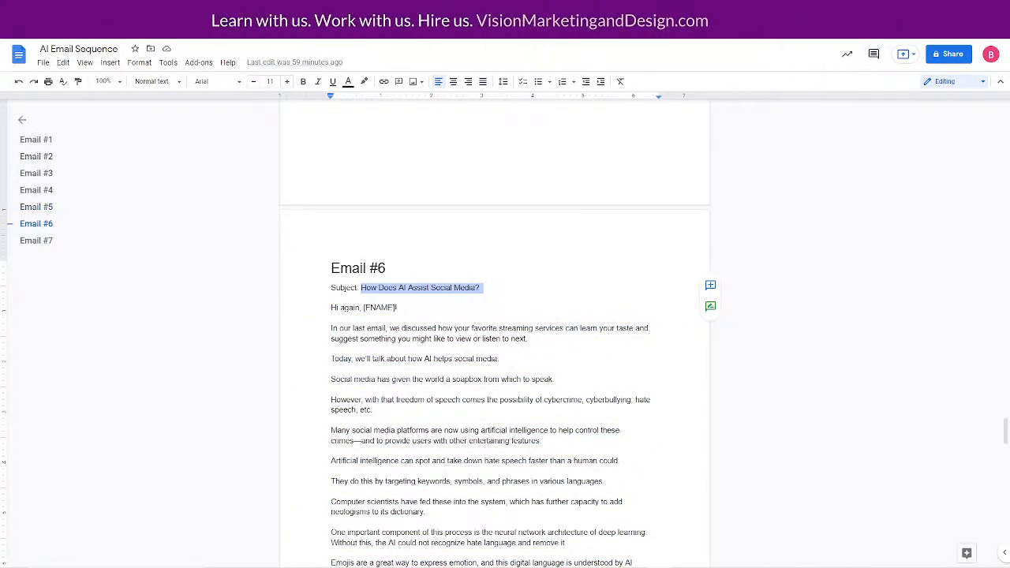
Replace the #6 campaign's subject in MailingBoss with "How Does AI Assist Social Media?" and save the campaign for later activation
left_click(339, 10)
left_click_drag(275, 340, 204, 342)
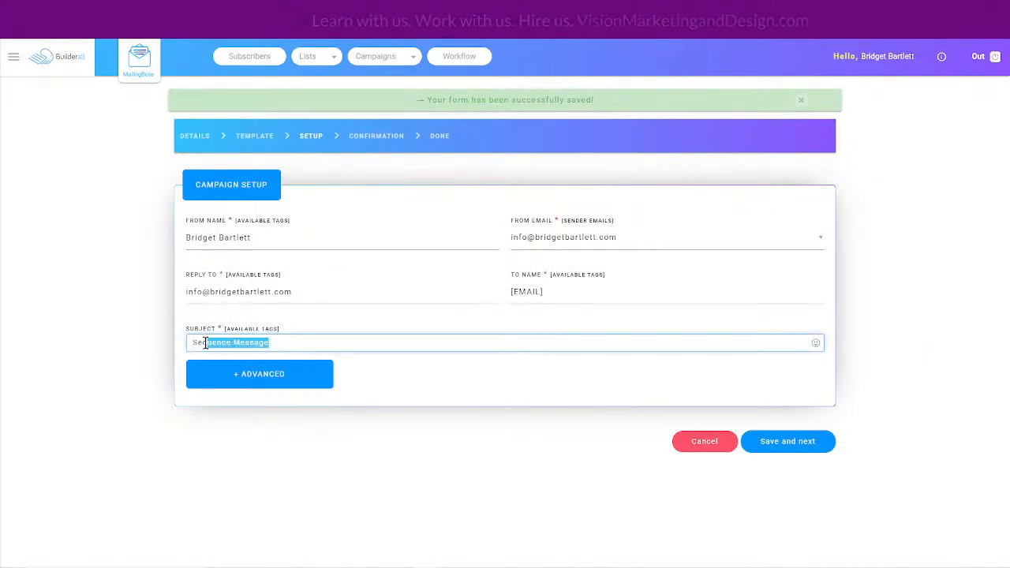
key("ctrl+v")
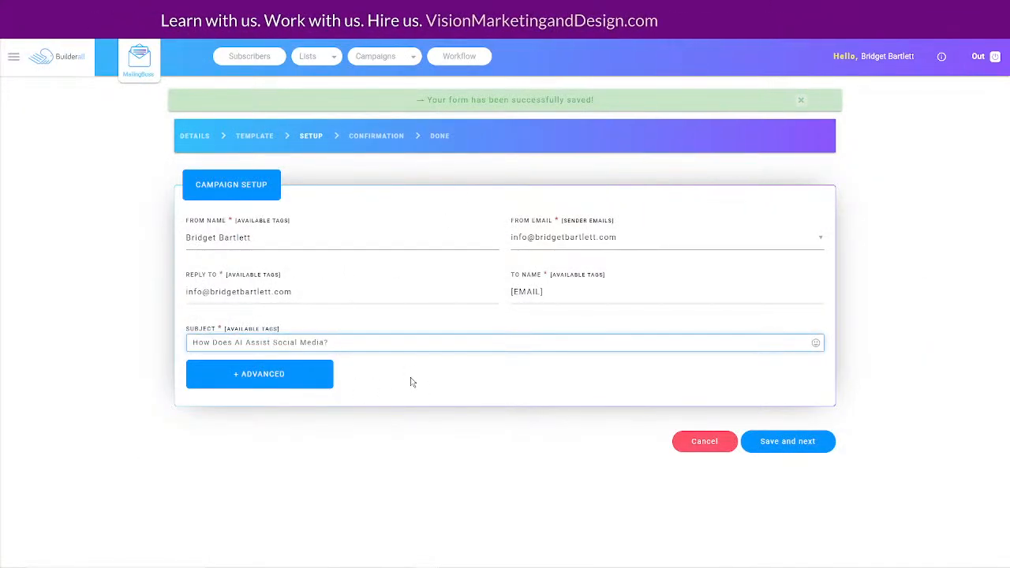
left_click(779, 443)
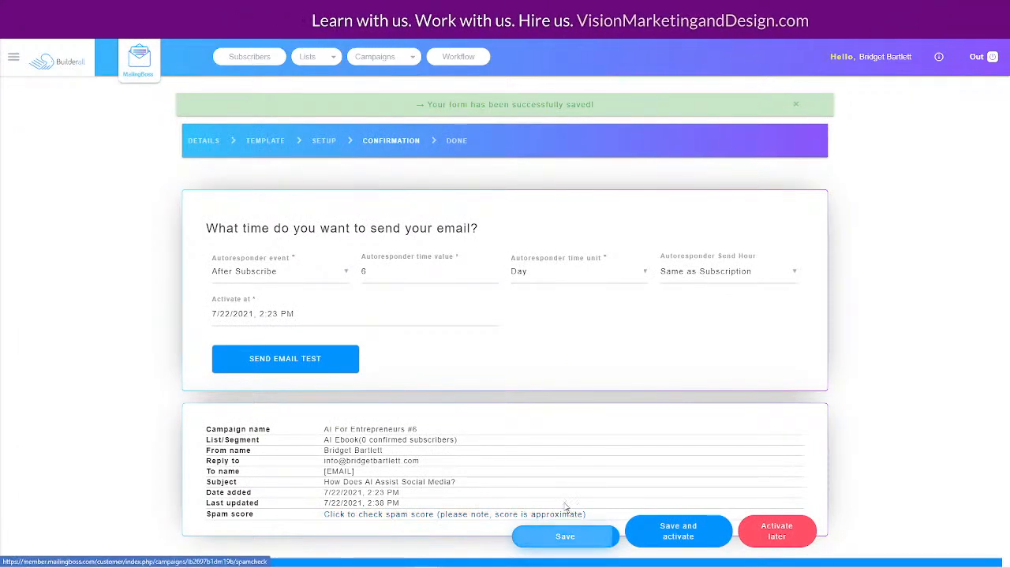
left_click(548, 537)
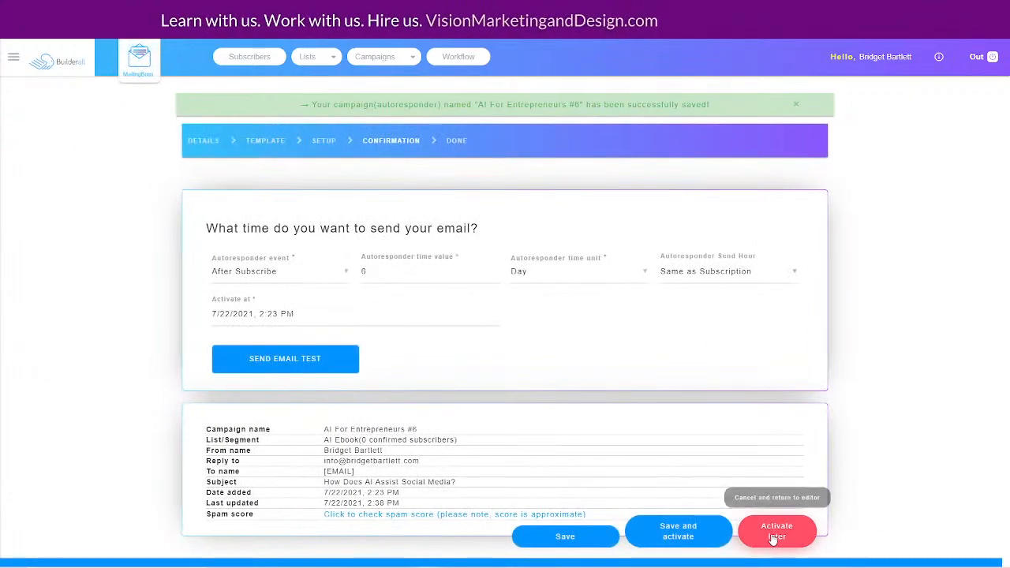
left_click(775, 537)
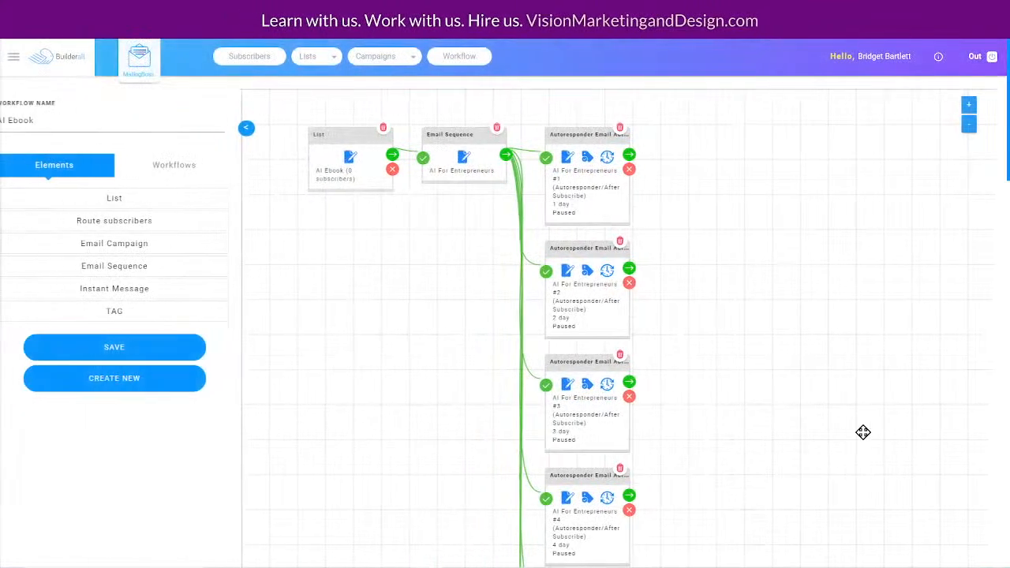
Open the email information of the AI For Entrepreneurs #7 campaign from the workflow and save its campaign details
scroll(762, 466, "down", 4)
scroll(751, 459, "down", 2)
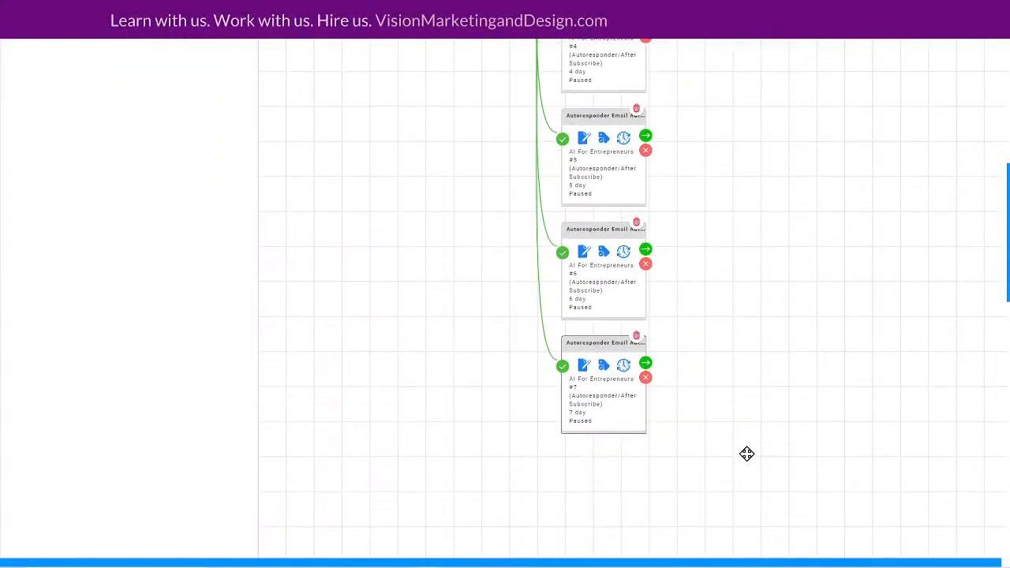
left_click(578, 369)
left_click(331, 191)
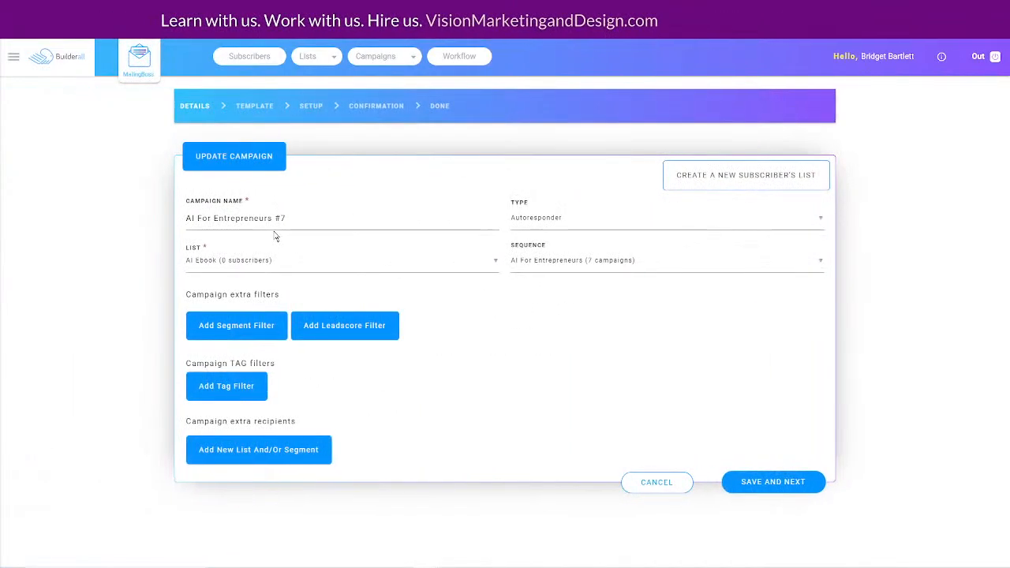
left_click(763, 482)
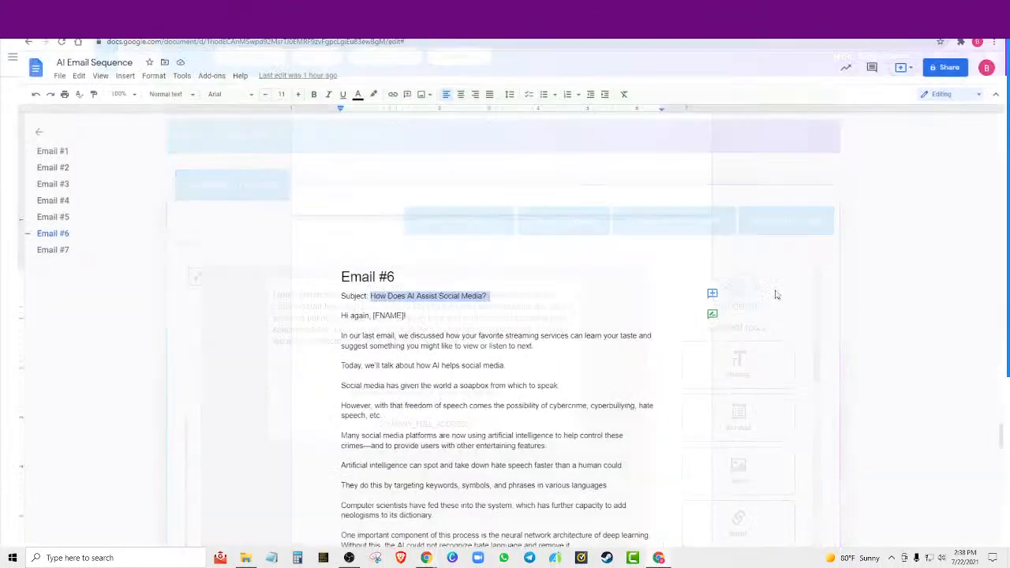
Copy Email #7's body from the greeting through the company name tag in the AI Email Sequence document in Google Docs
scroll(442, 368, "down", 15)
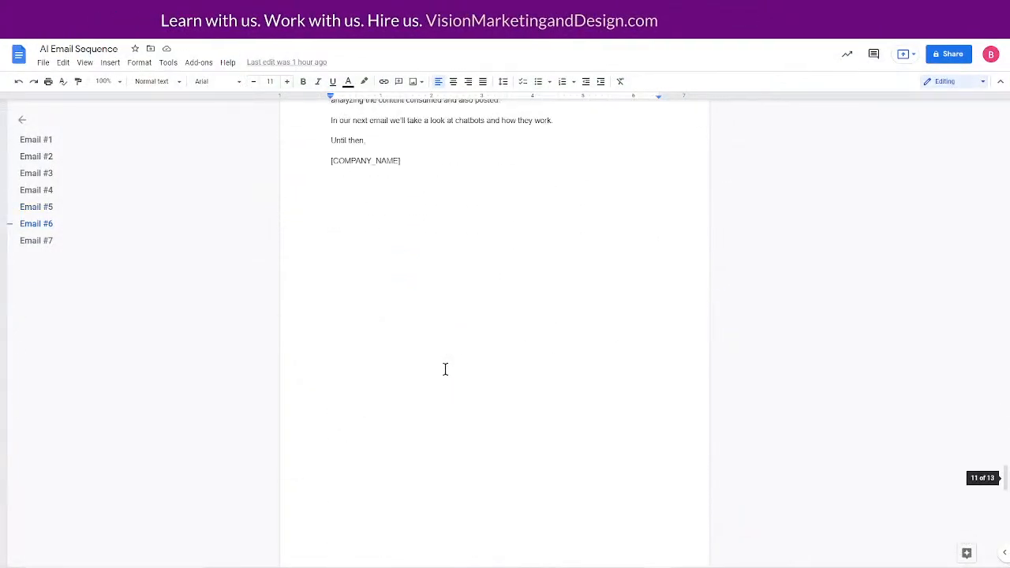
left_click_drag(332, 220, 578, 488)
scroll(575, 355, "down", 3)
scroll(577, 483, "down", 5)
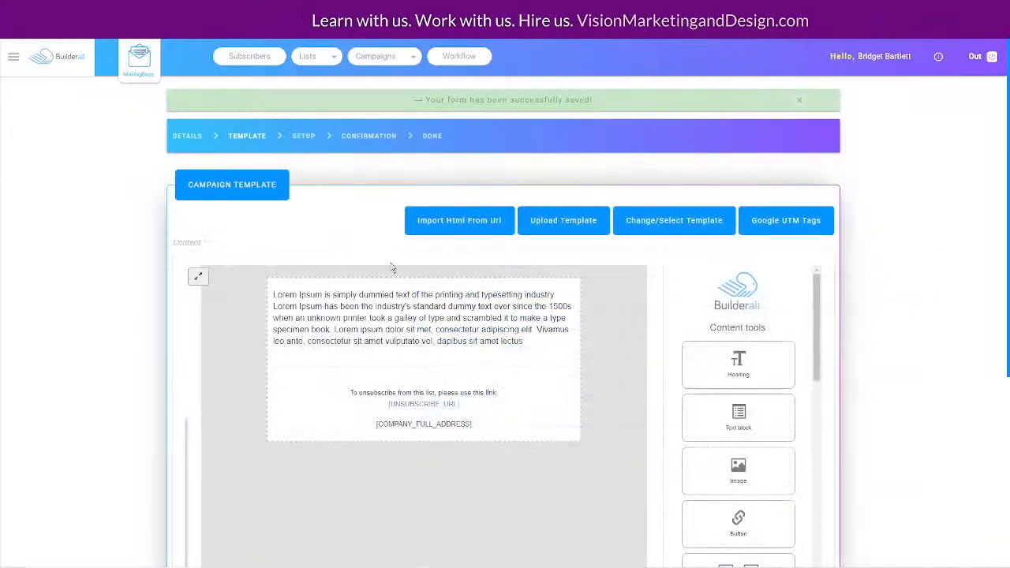
Replace the #7 template's Lorem Ipsum text in MailingBoss with the copied Email #7 body and save the template
double_click(278, 308)
left_click_drag(274, 297, 542, 343)
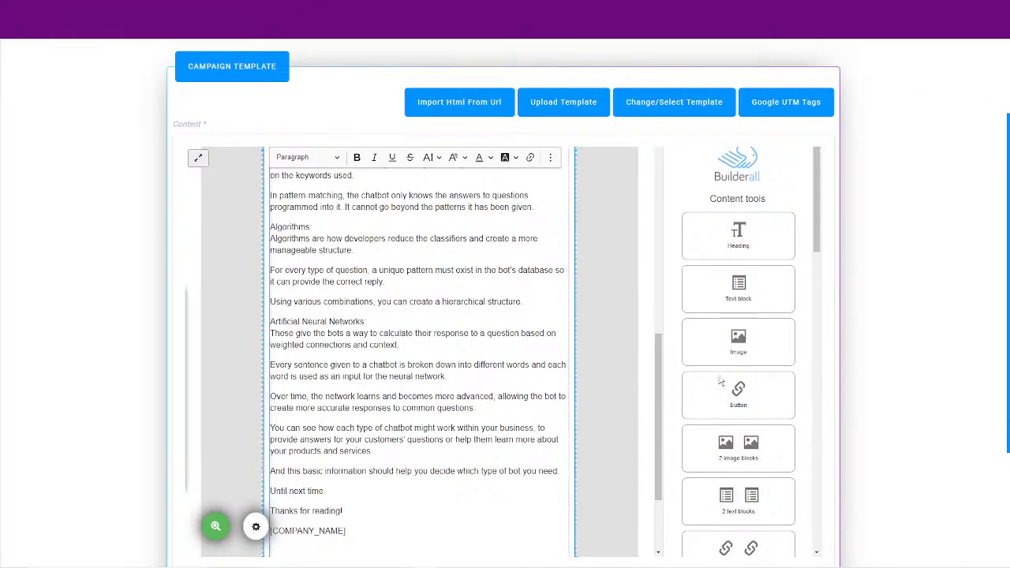
scroll(883, 360, "down", 3)
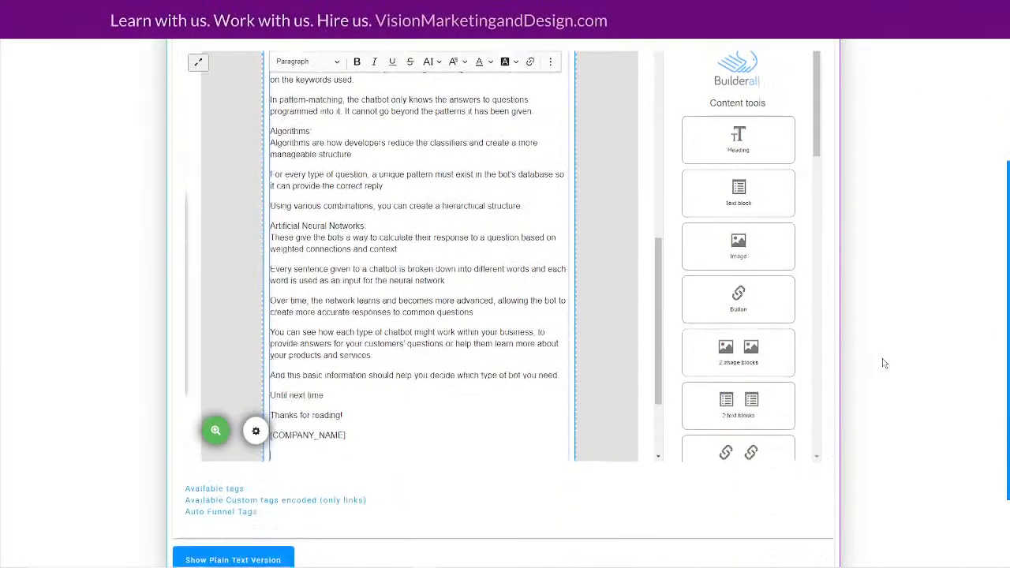
left_click(768, 527)
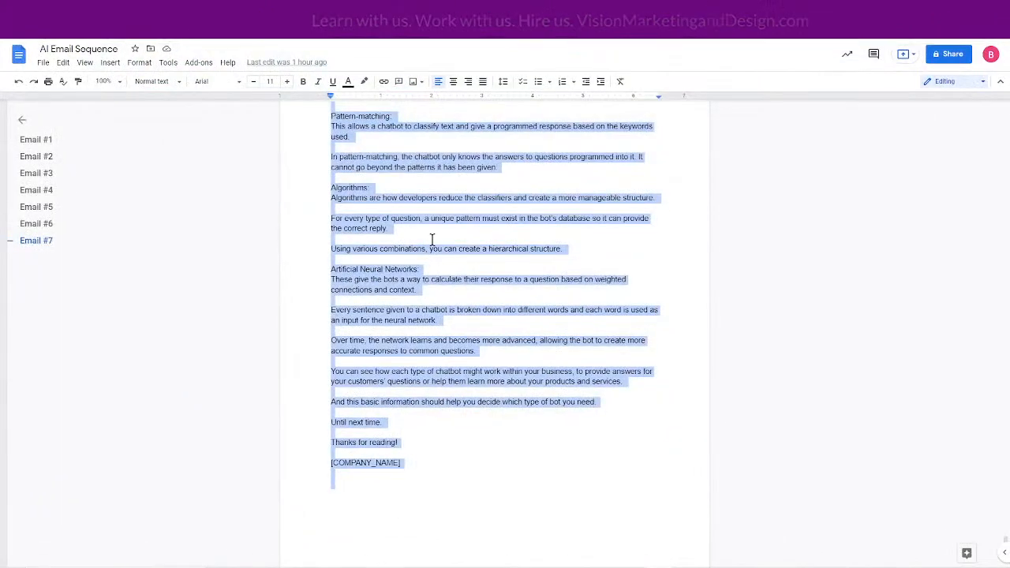
Copy the subject "How Do Chatbots Work Exactly?" from Email #7 in the Google Docs document
scroll(428, 237, "up", 4)
scroll(424, 239, "up", 6)
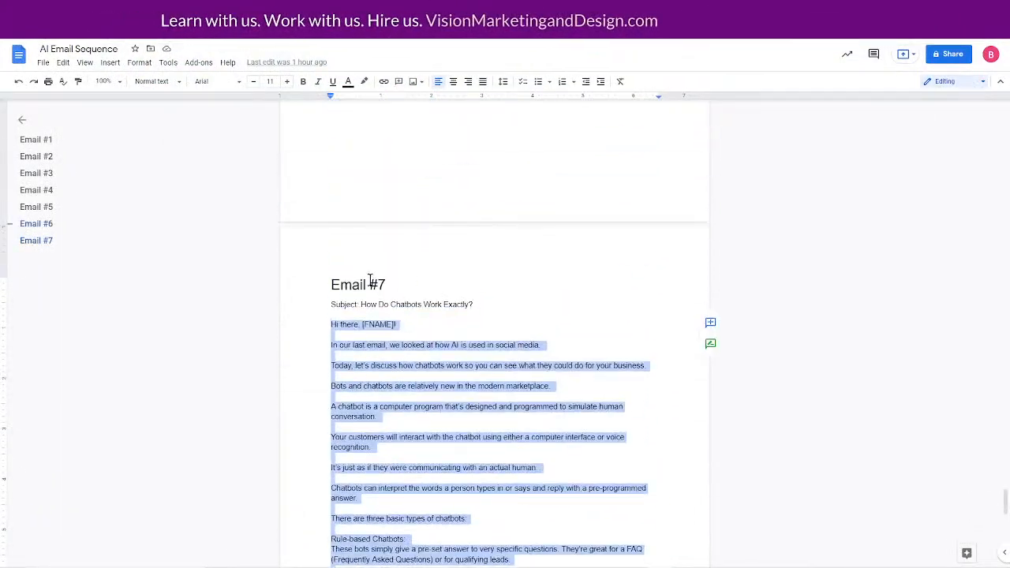
left_click_drag(359, 305, 485, 304)
key("ctrl+c")
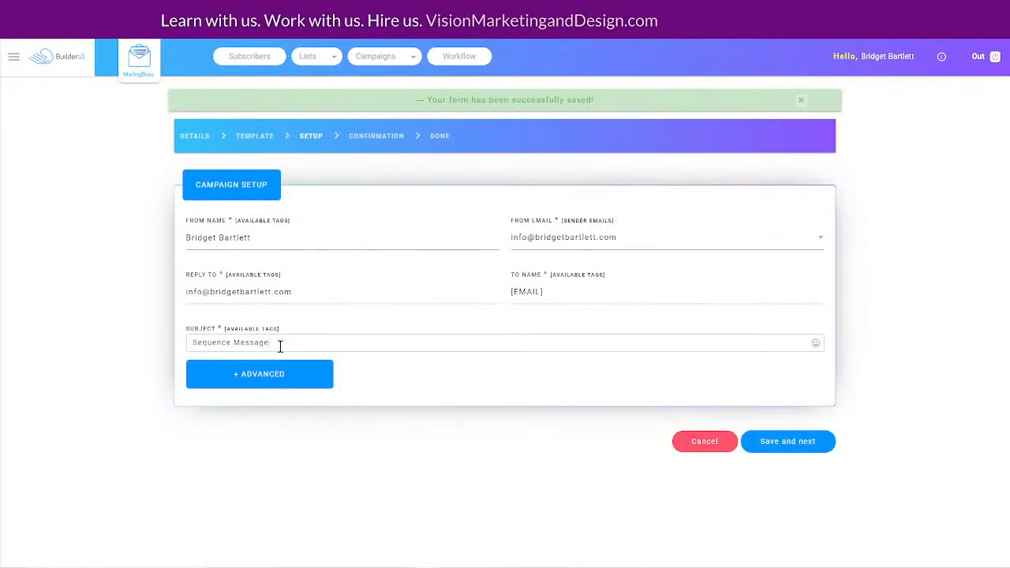
Replace the #7 campaign's subject in MailingBoss with "How Do Chatbots Work Exactly?" and save the campaign for later activation
left_click_drag(280, 345, 188, 355)
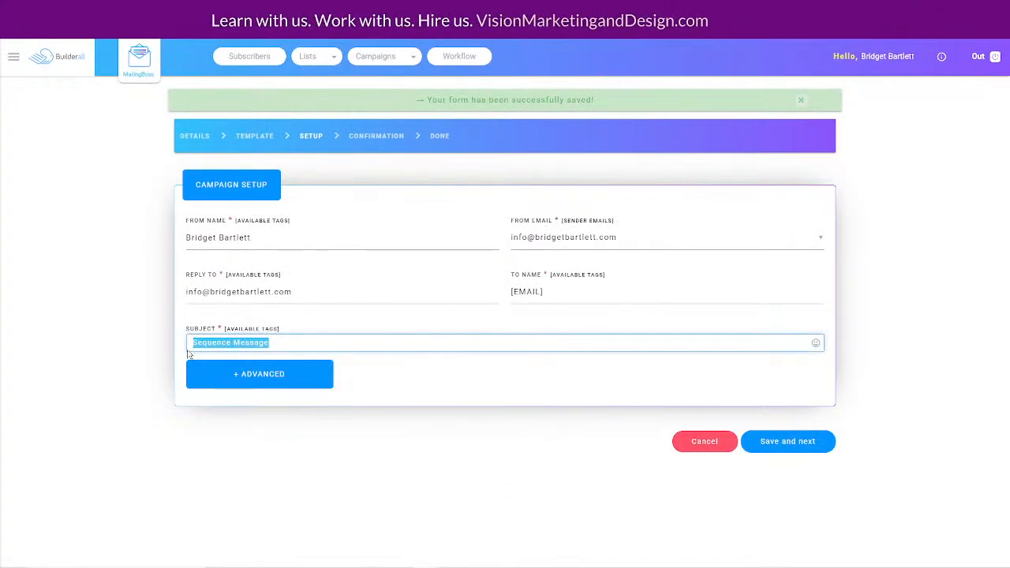
key("ctrl+v")
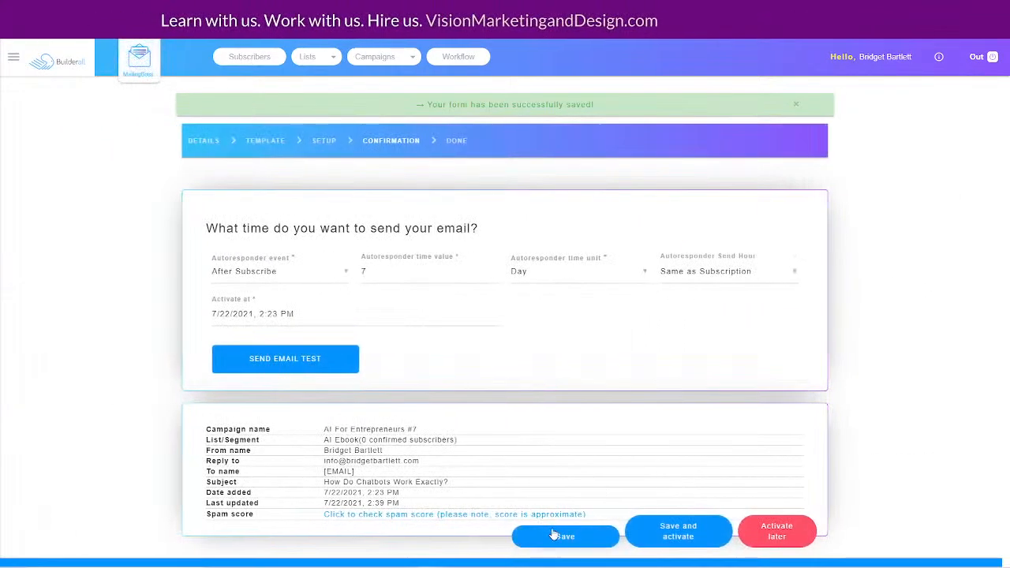
left_click(552, 535)
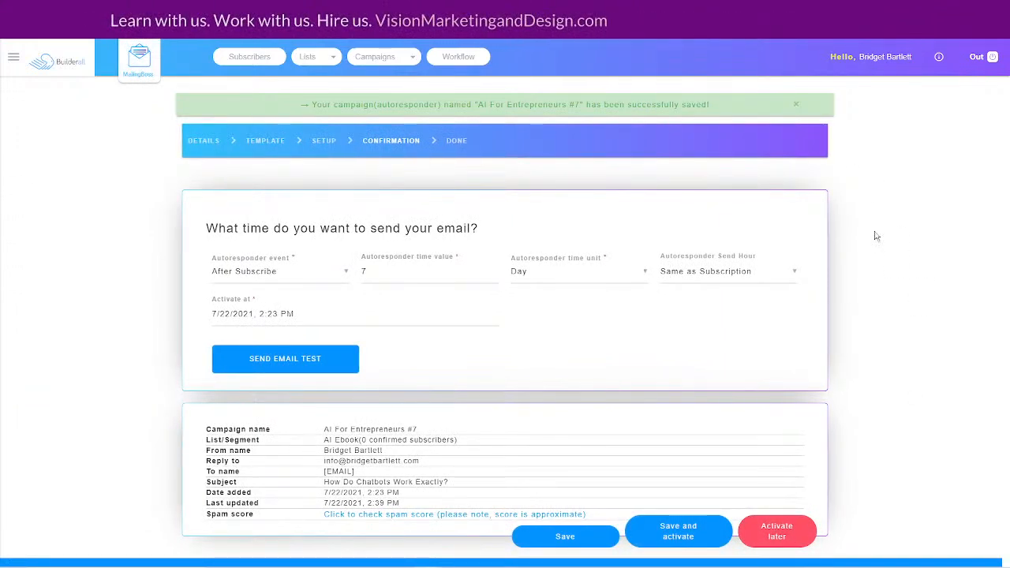
left_click(777, 531)
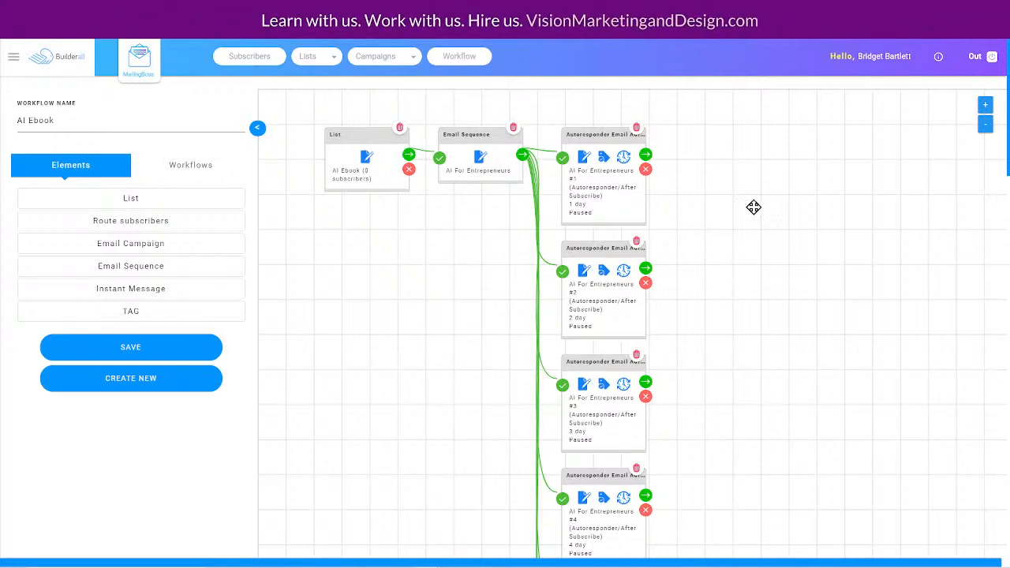
Set the status of the AI For Entrepreneurs #1 autoresponder to Active in its campaign options, after reviewing the available autoresponder events
left_click(985, 125)
left_click(984, 126)
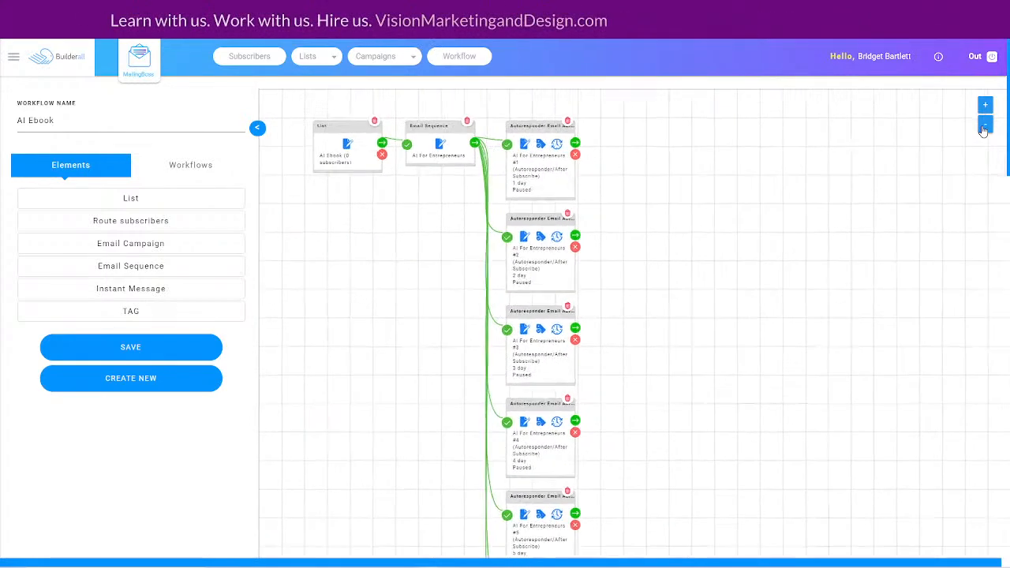
left_click_drag(595, 343, 801, 221)
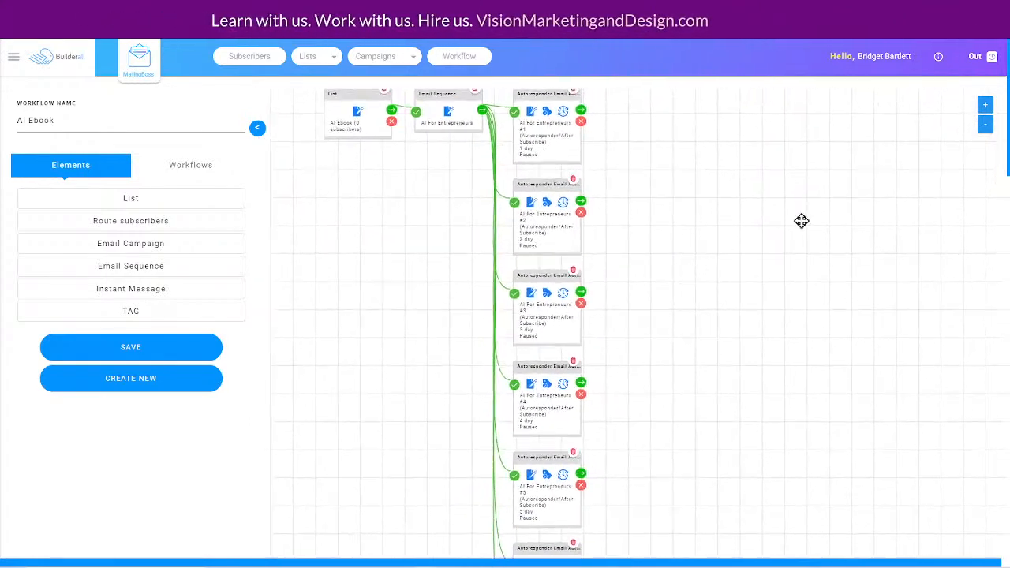
left_click(984, 126)
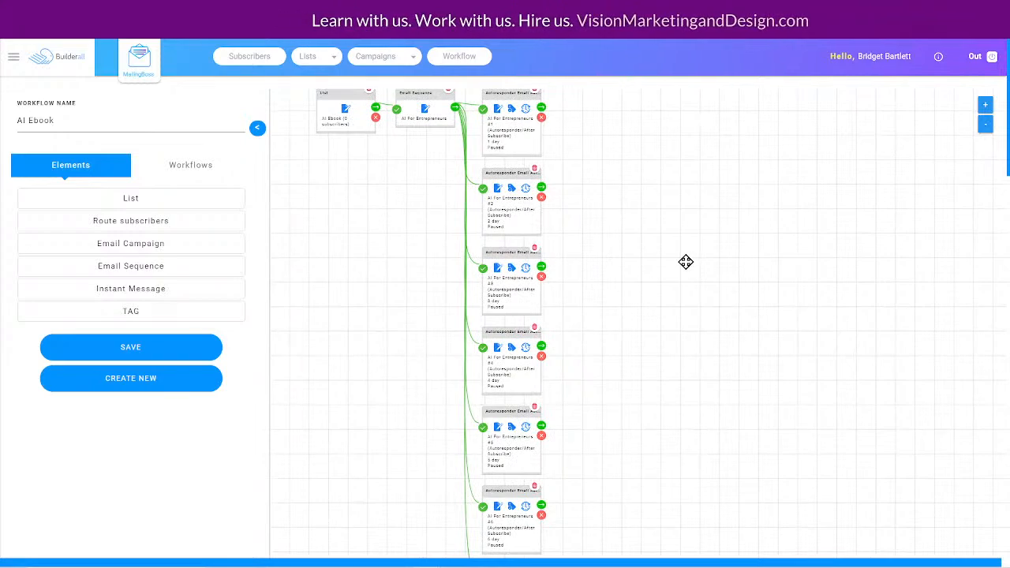
left_click_drag(619, 282, 666, 290)
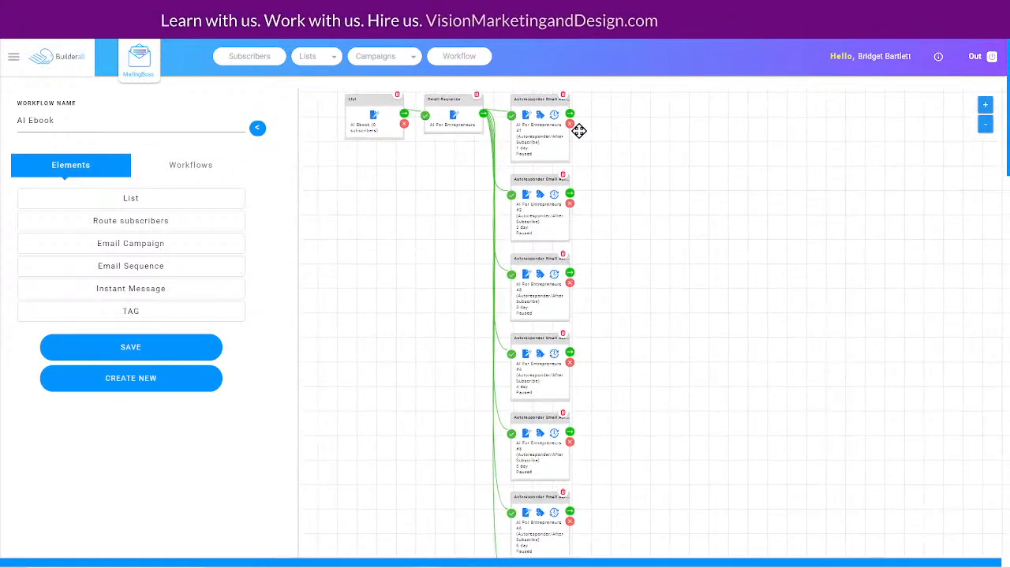
left_click(554, 116)
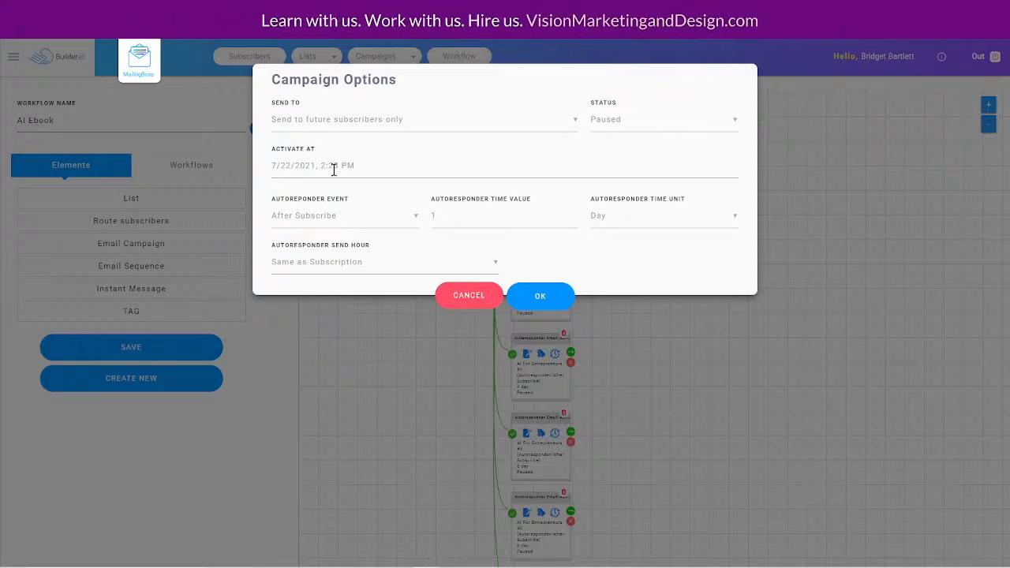
left_click(313, 221)
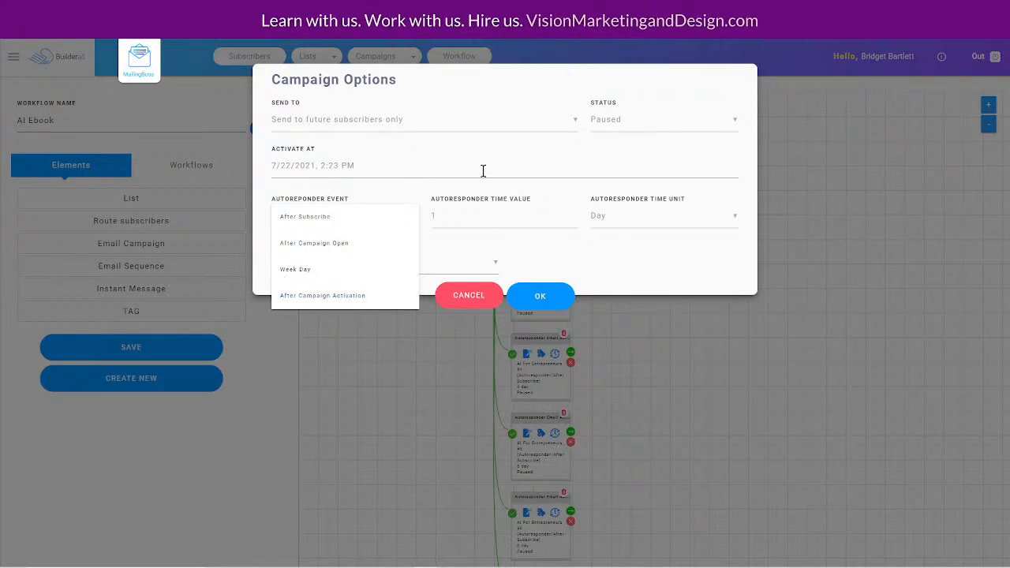
left_click(560, 83)
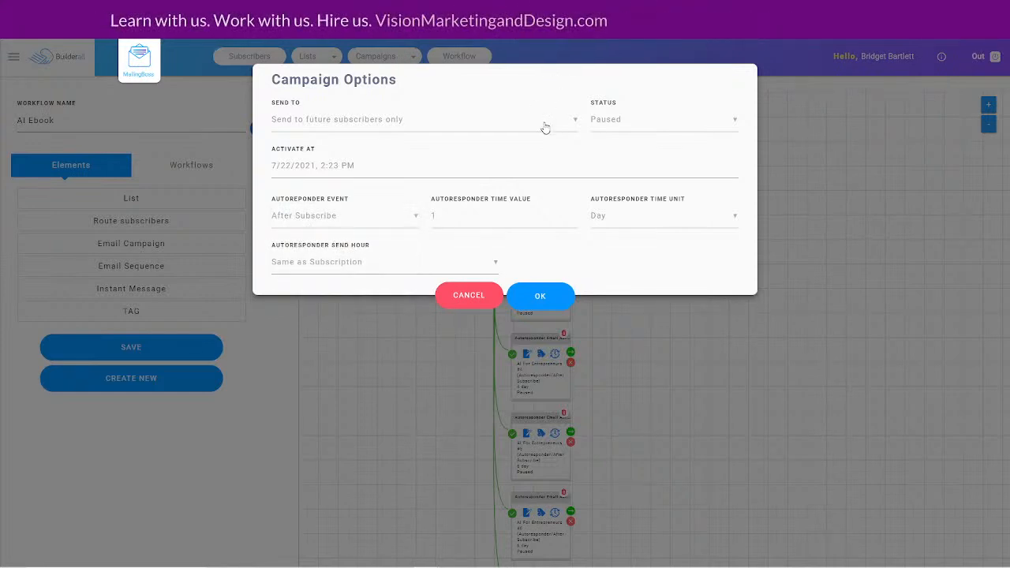
left_click(618, 122)
left_click(608, 146)
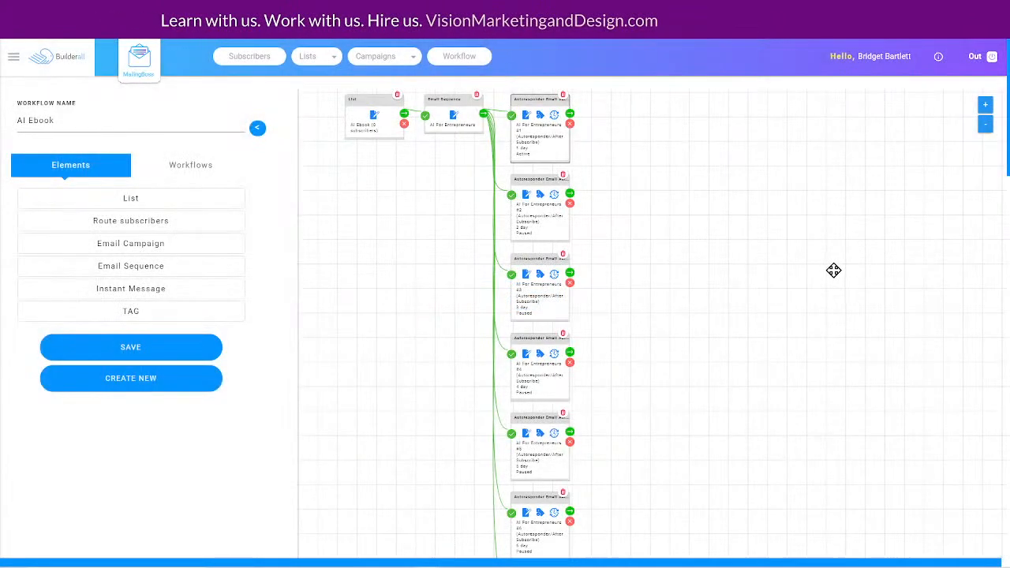
Set the status of the AI For Entrepreneurs #2 autoresponder to Active in its campaign options
left_click(556, 197)
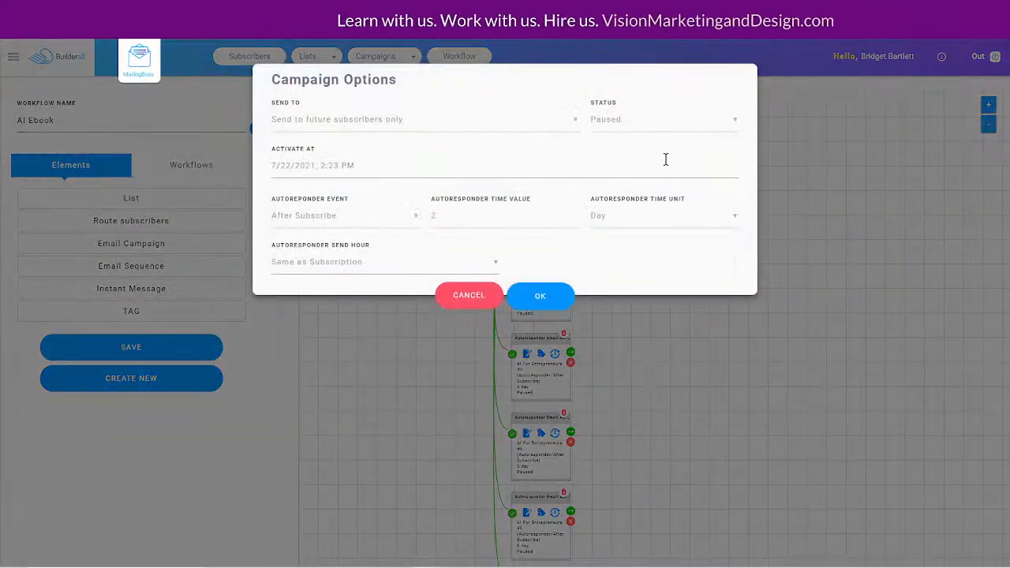
left_click(636, 121)
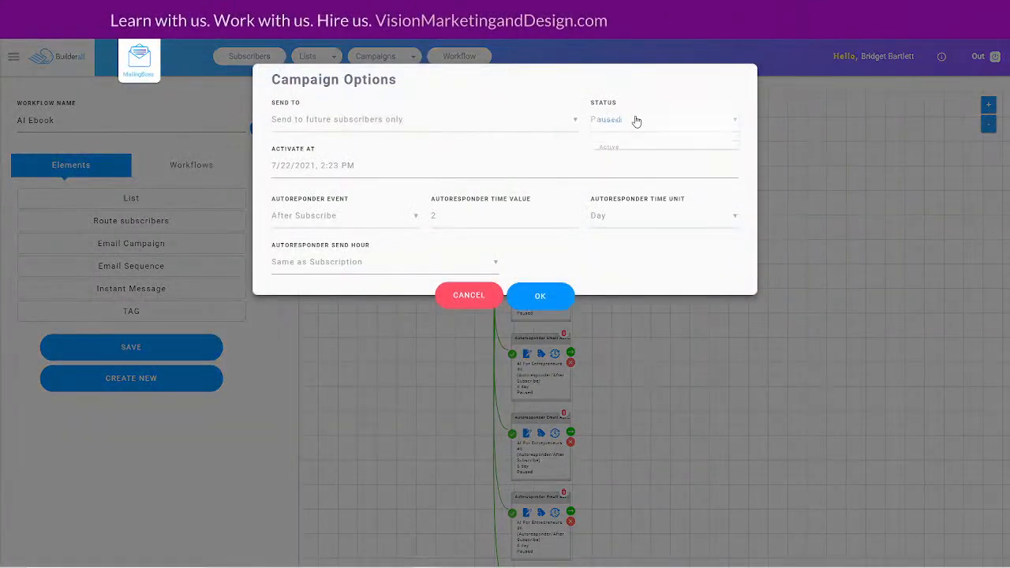
left_click(609, 149)
left_click(542, 296)
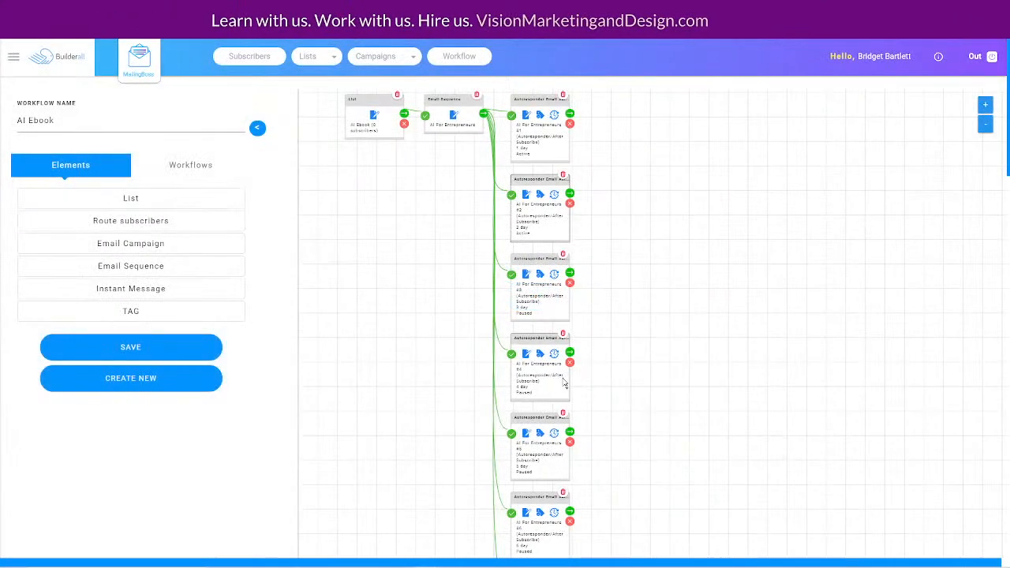
Set the status of the AI For Entrepreneurs #3 autoresponder to Active in its campaign options
left_click(556, 276)
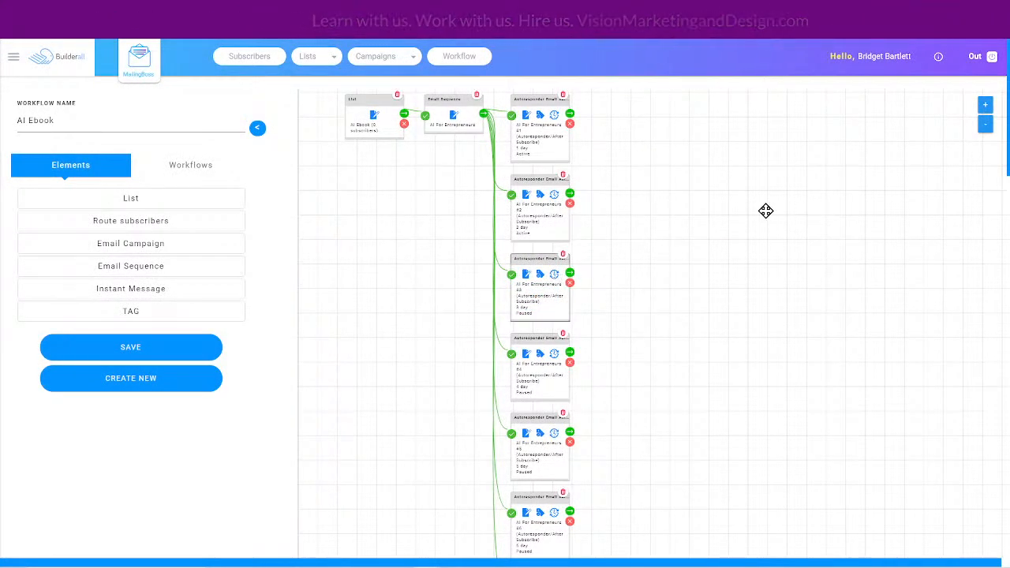
left_click(623, 125)
left_click(624, 146)
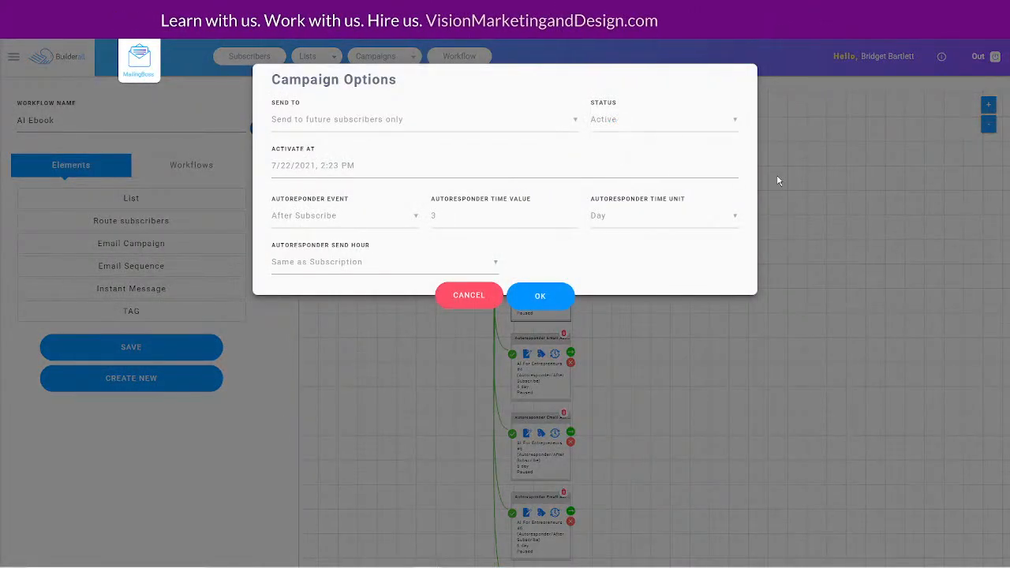
left_click(543, 296)
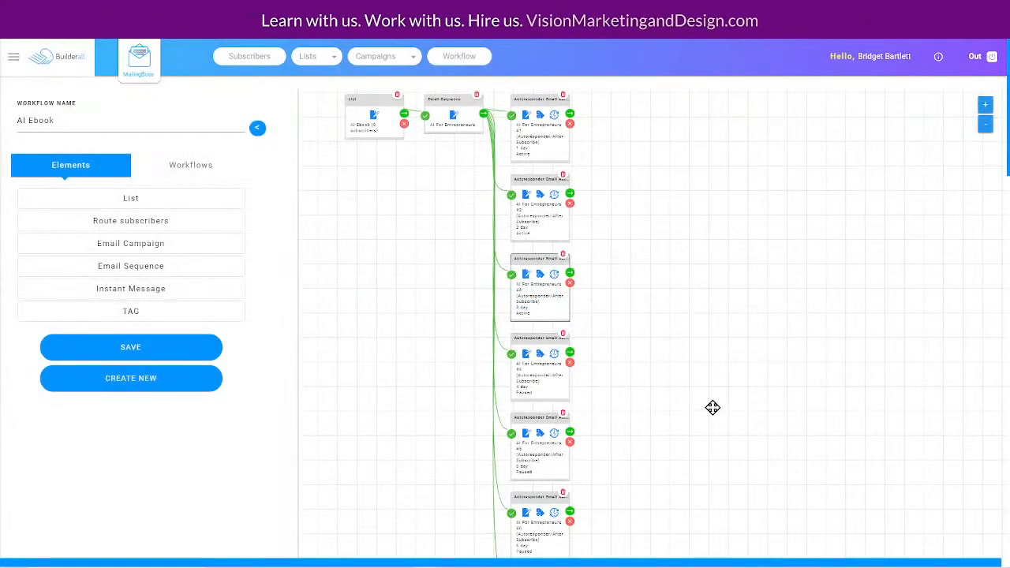
Set the status of the AI For Entrepreneurs #4 autoresponder to Active in its campaign options
scroll(712, 407, "down", 2)
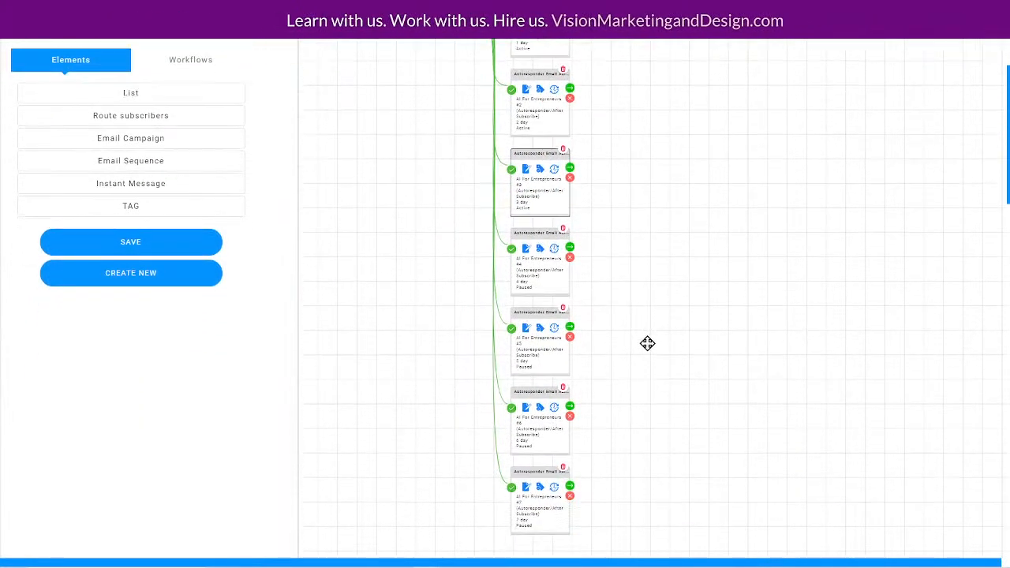
left_click(554, 249)
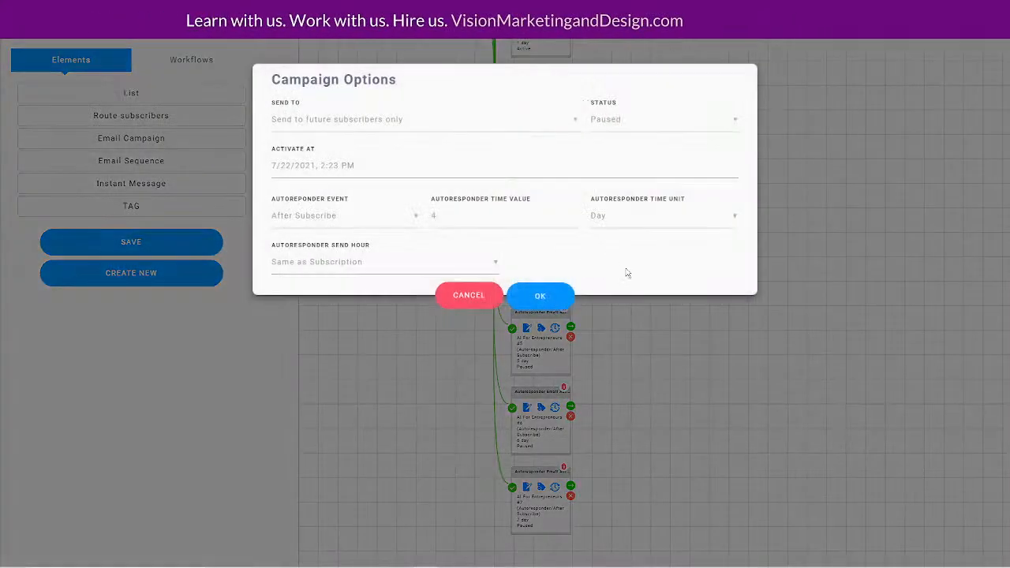
left_click(615, 119)
left_click(608, 149)
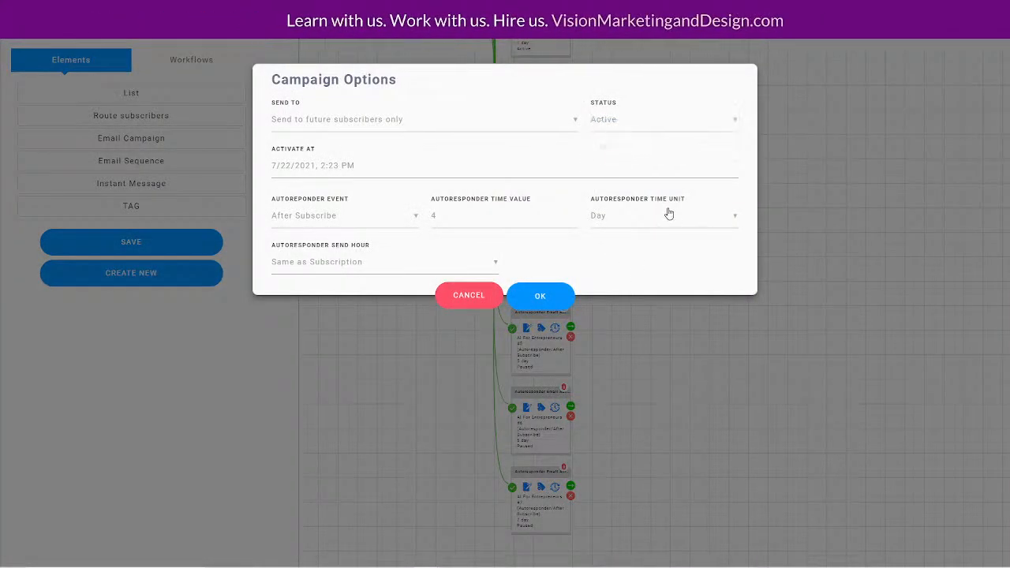
left_click(544, 300)
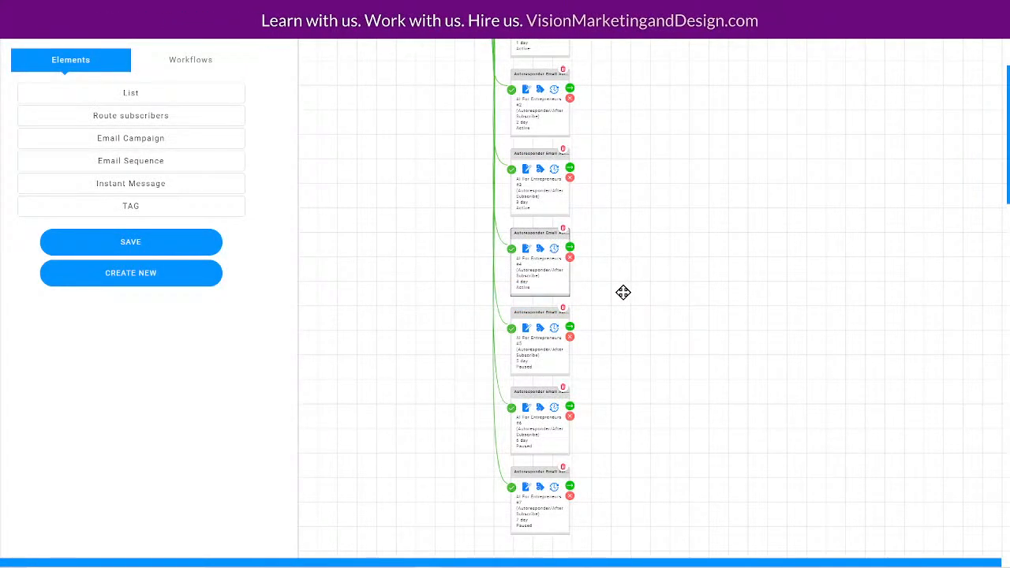
Set the status of the AI For Entrepreneurs #5 autoresponder to Active in its campaign options
left_click(554, 328)
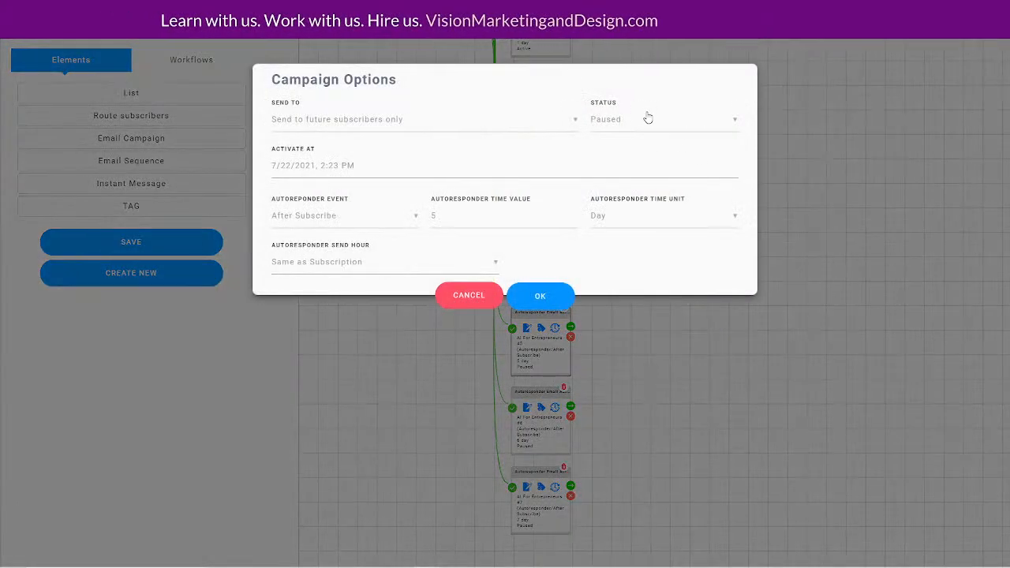
left_click(647, 119)
left_click(623, 152)
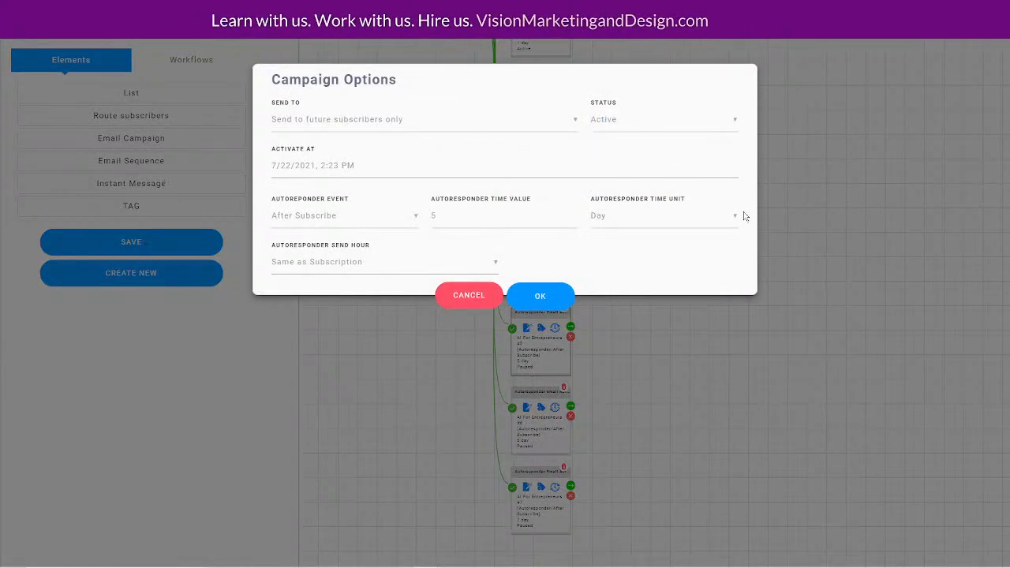
left_click(533, 297)
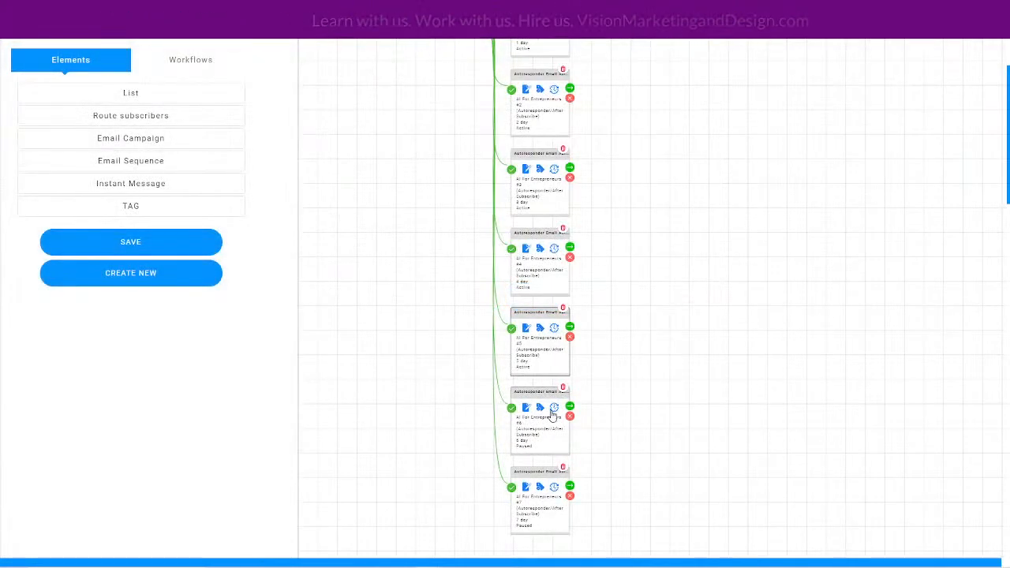
Set the status of the AI For Entrepreneurs #6 autoresponder to Active in its campaign options
left_click(554, 407)
left_click(643, 120)
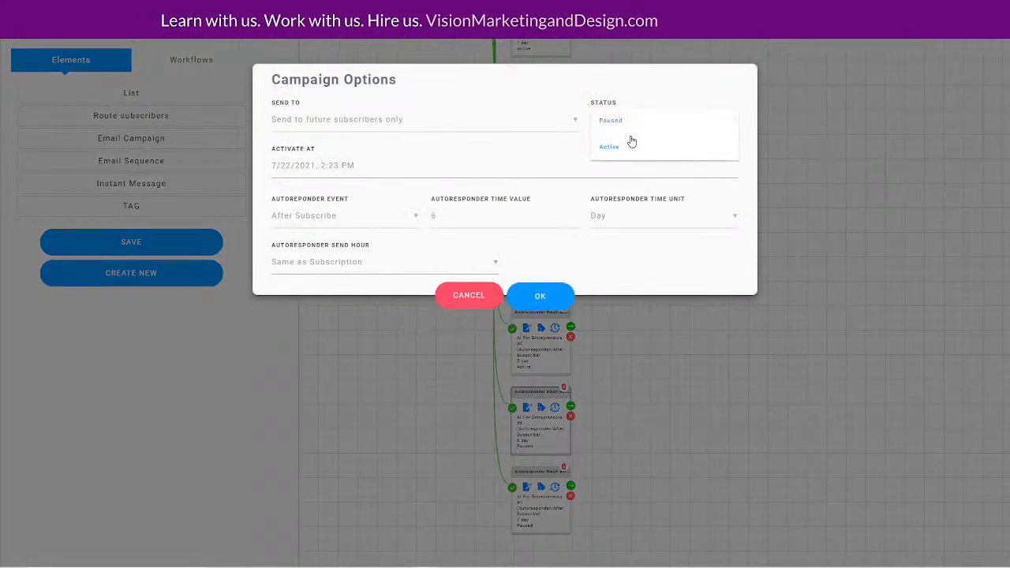
left_click(630, 145)
left_click(539, 296)
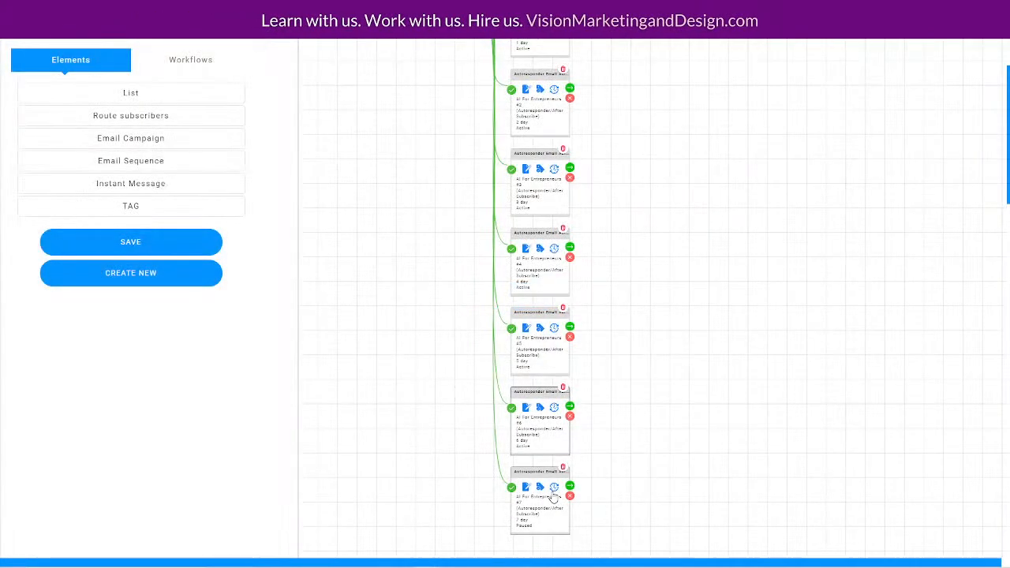
Set the status of the AI For Entrepreneurs #7 autoresponder to Active and save the AI Ebook workflow
left_click(554, 490)
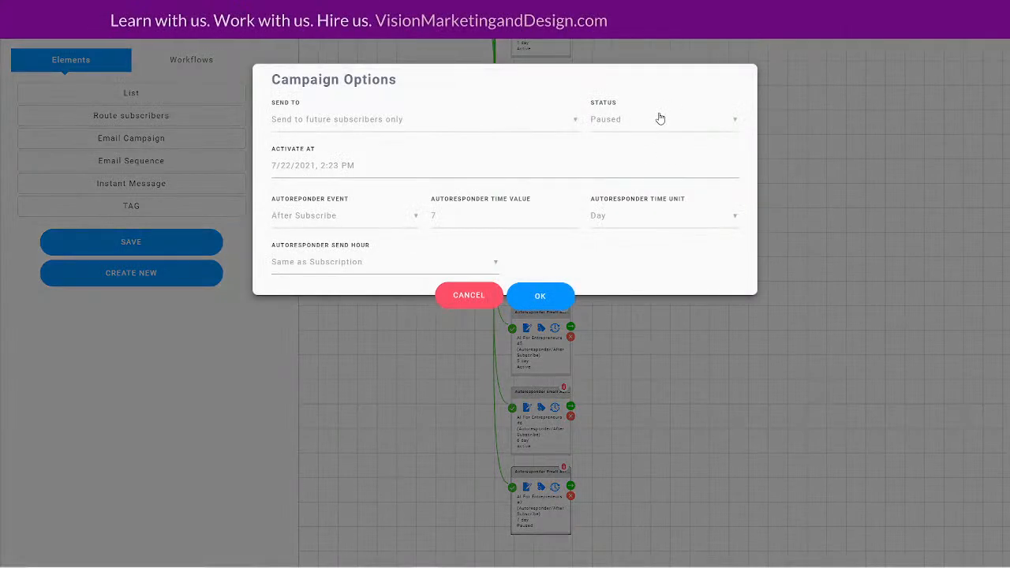
left_click(658, 120)
left_click(629, 148)
left_click(541, 296)
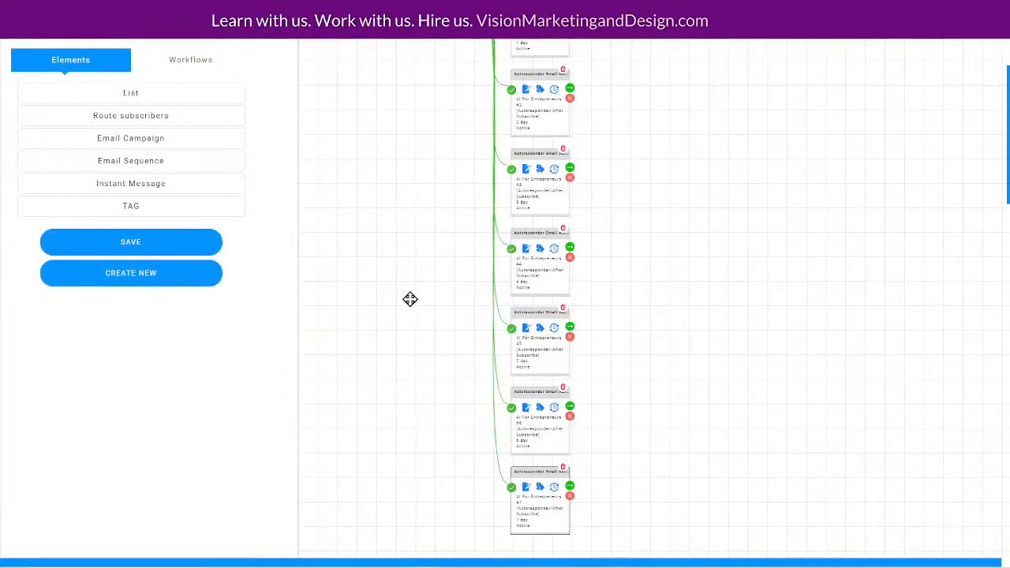
left_click(131, 241)
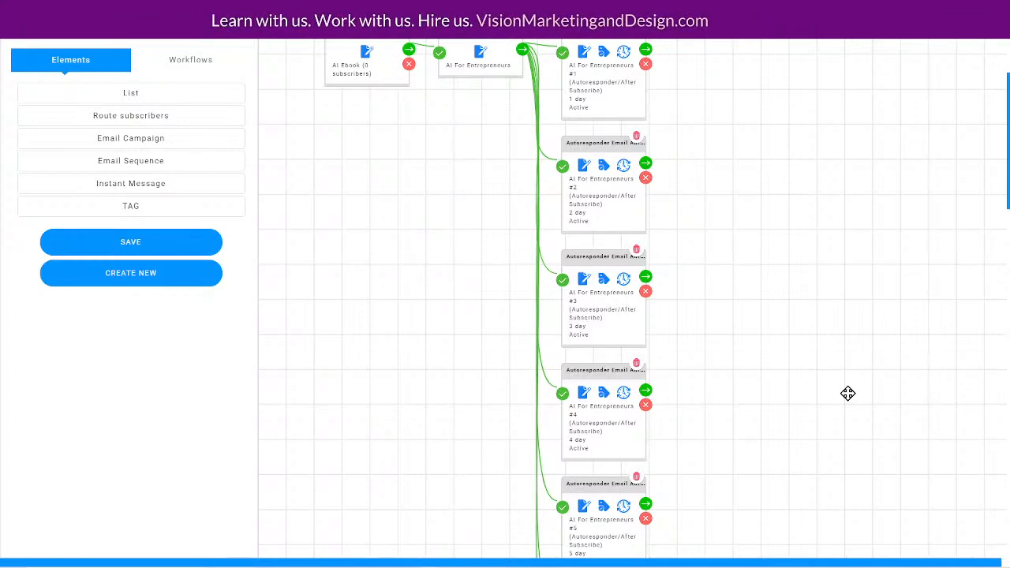
Review the whole AI Ebook workflow, from the list and email sequence through all seven autoresponders
scroll(367, 251, "up", 2)
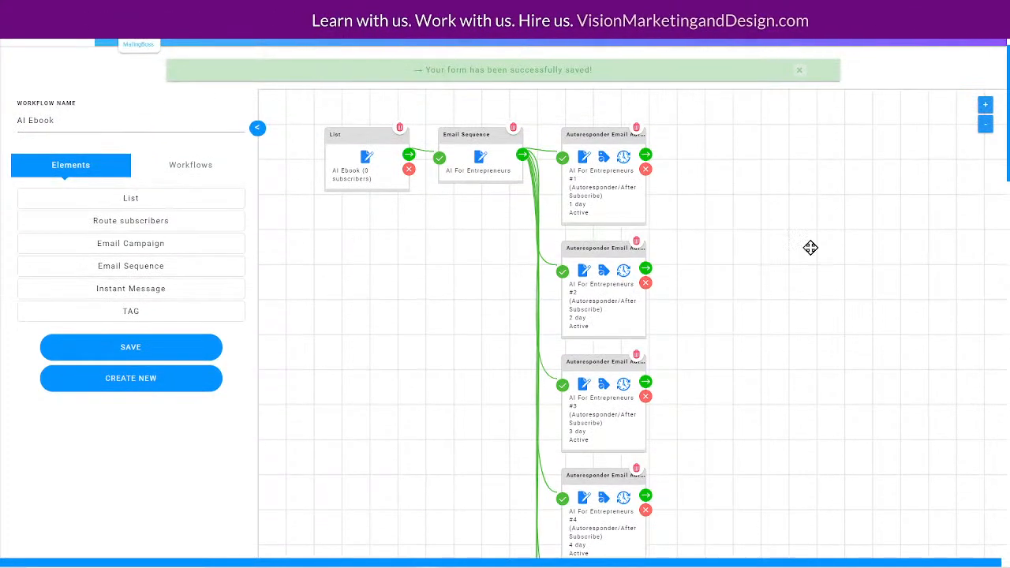
left_click(986, 125)
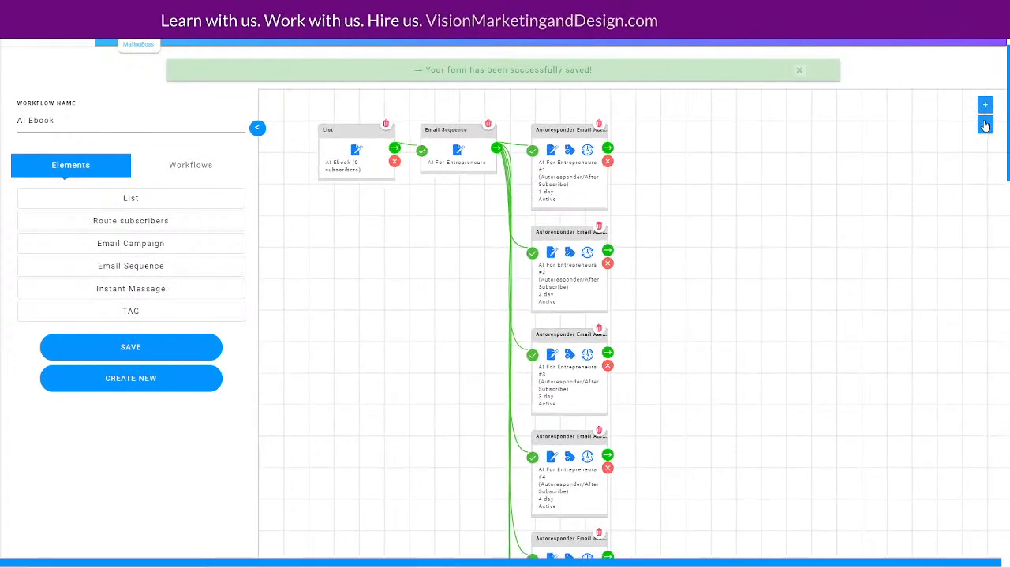
left_click(985, 124)
left_click(986, 125)
left_click(985, 125)
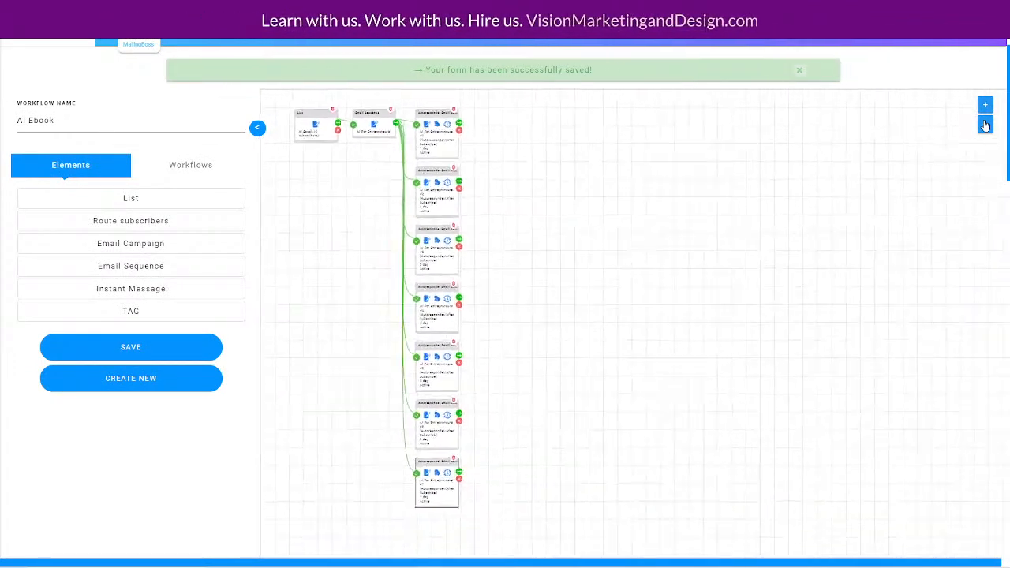
left_click(986, 124)
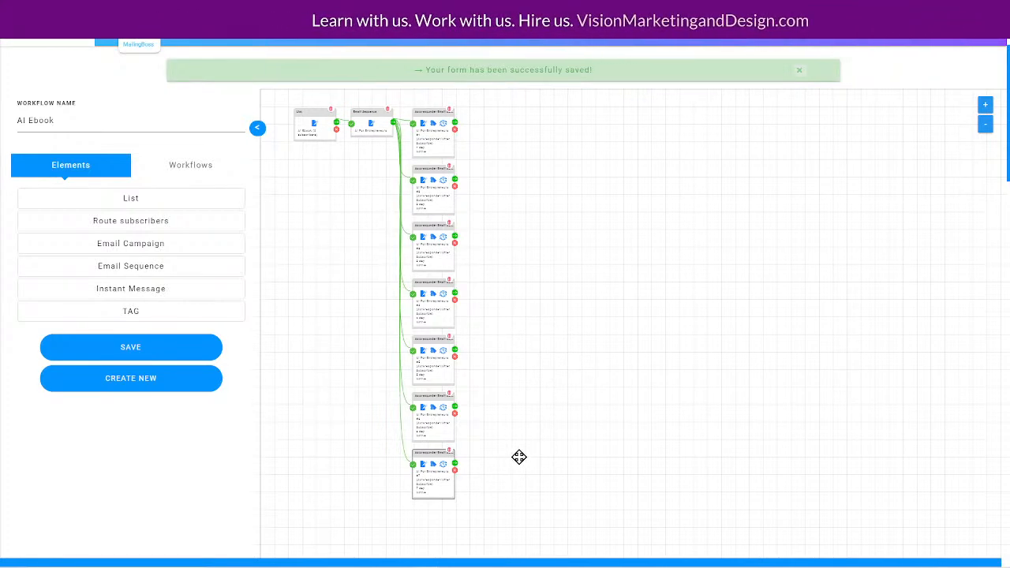
Try adding a Move subscriber action after the AI For Entrepreneurs #7 autoresponder, browsing the available destination lists without choosing one
left_click(985, 105)
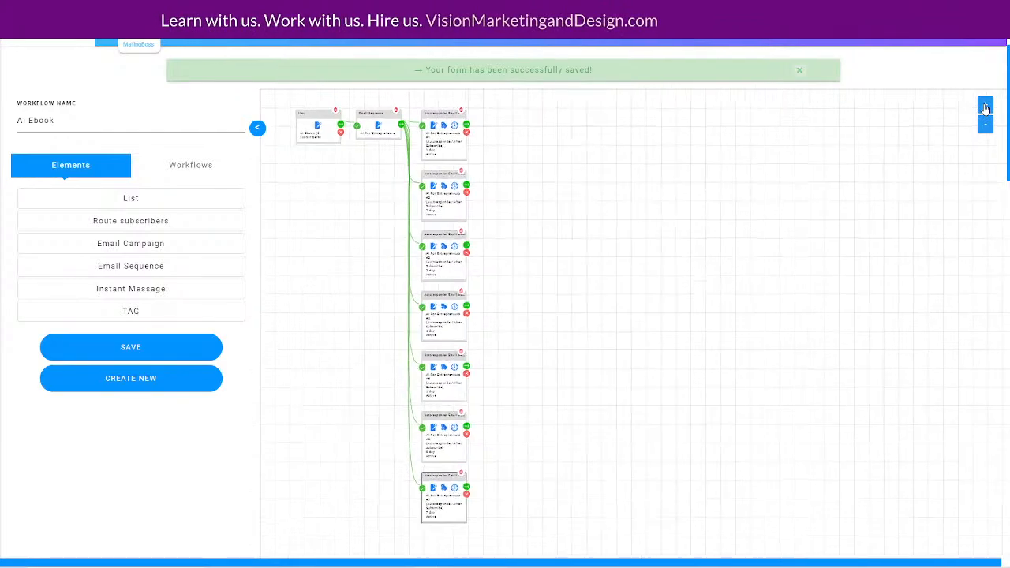
left_click(984, 107)
left_click(984, 107)
left_click(985, 107)
left_click(985, 108)
left_click(985, 107)
left_click(985, 107)
left_click(985, 107)
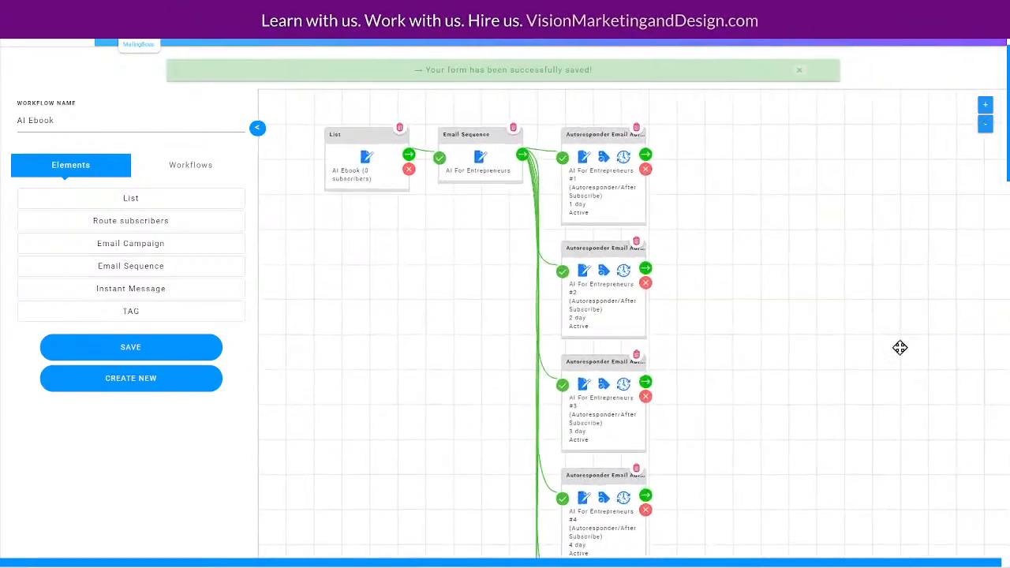
scroll(854, 422, "down", 10)
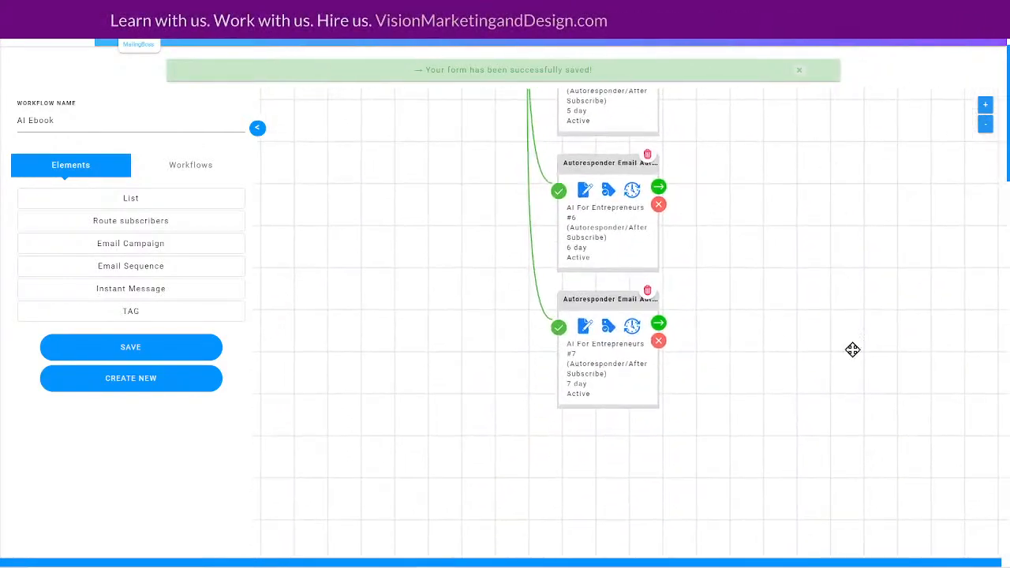
left_click_drag(853, 350, 799, 291)
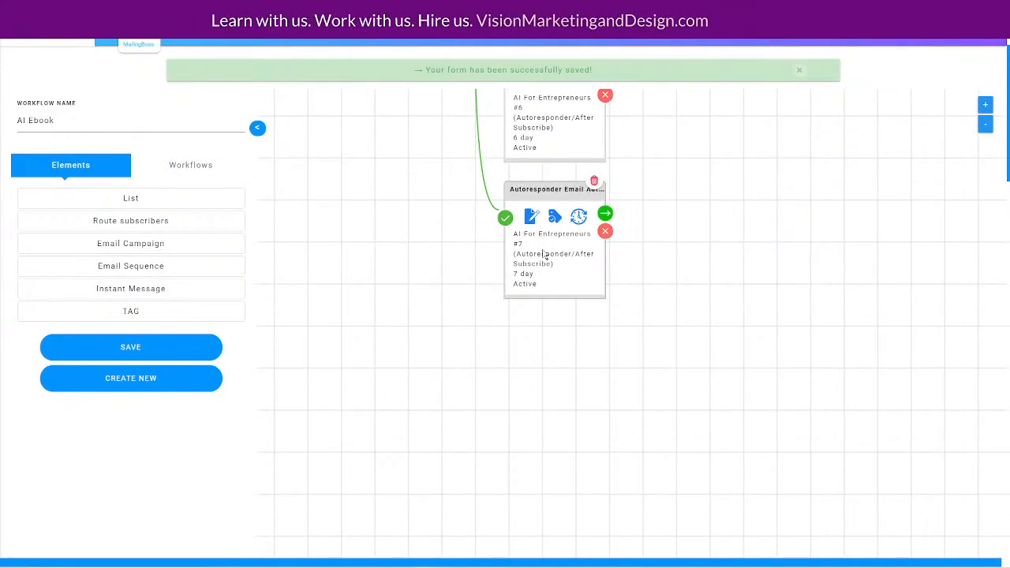
left_click(605, 214)
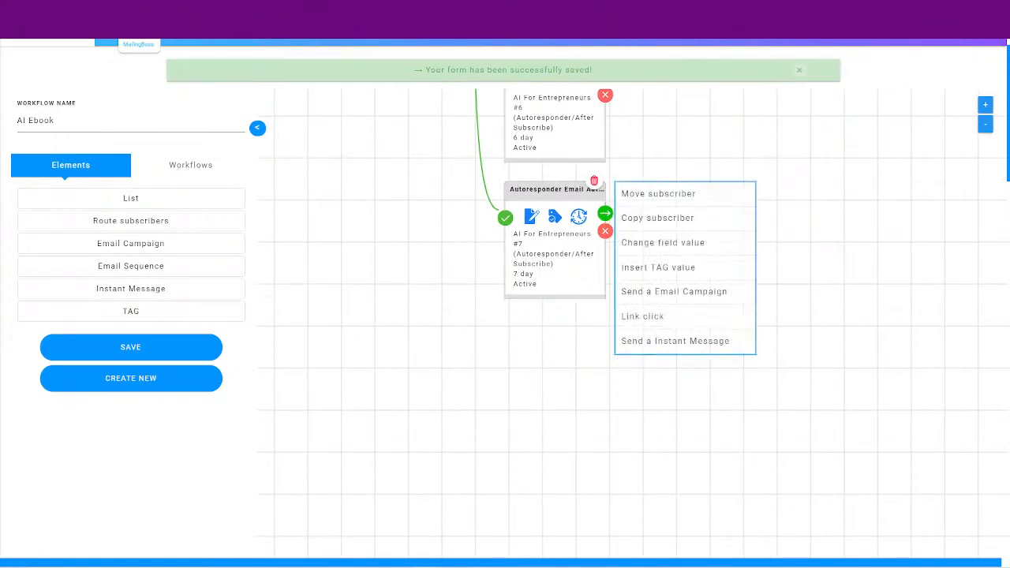
left_click(651, 203)
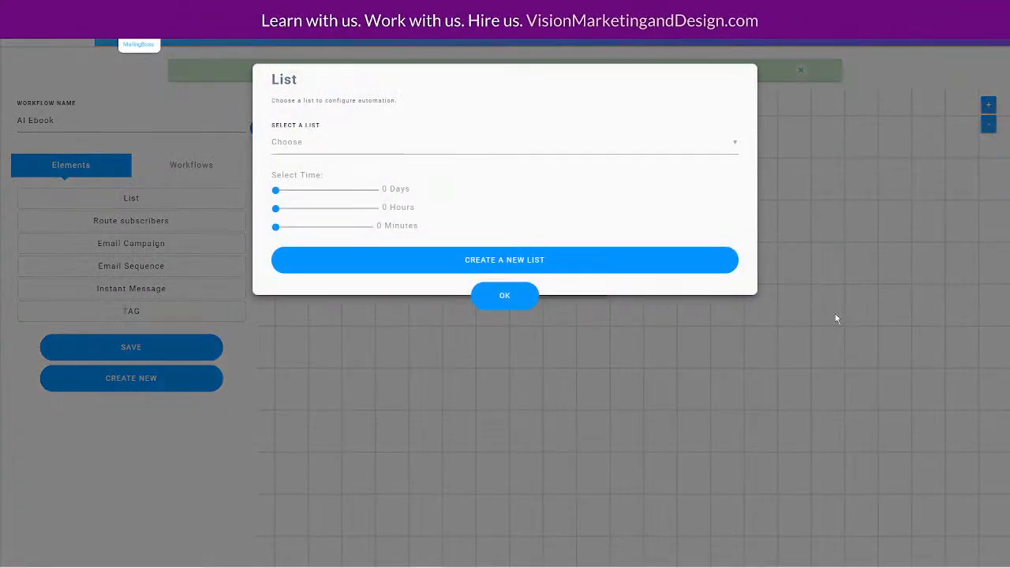
left_click(320, 143)
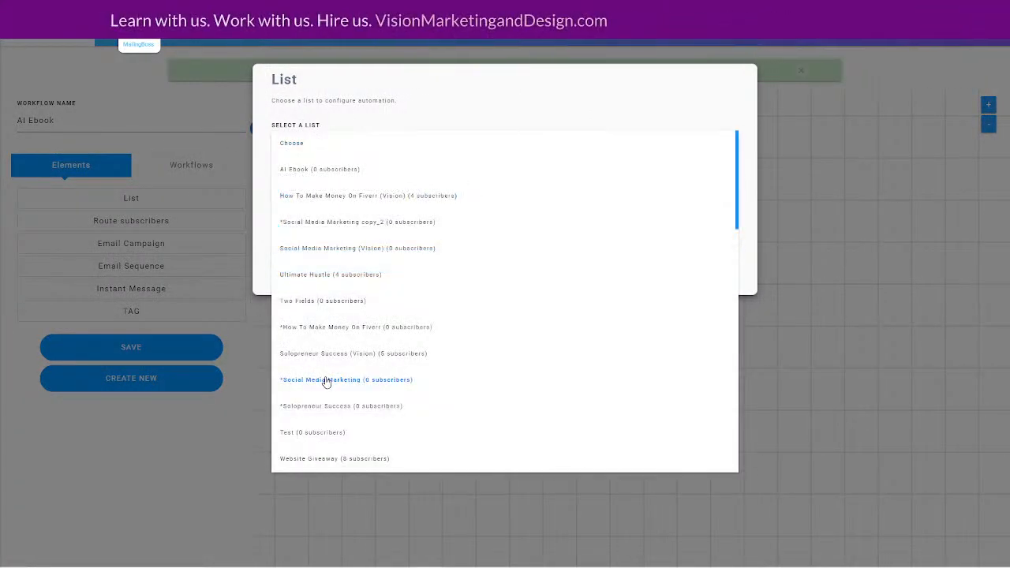
scroll(338, 384, "down", 6)
scroll(351, 393, "down", 6)
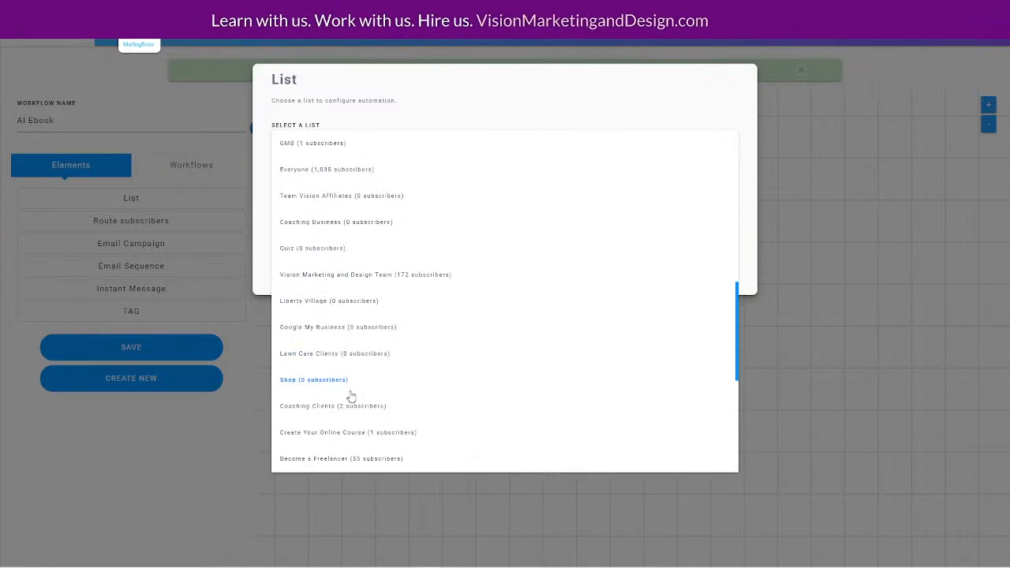
scroll(315, 296, "up", 3)
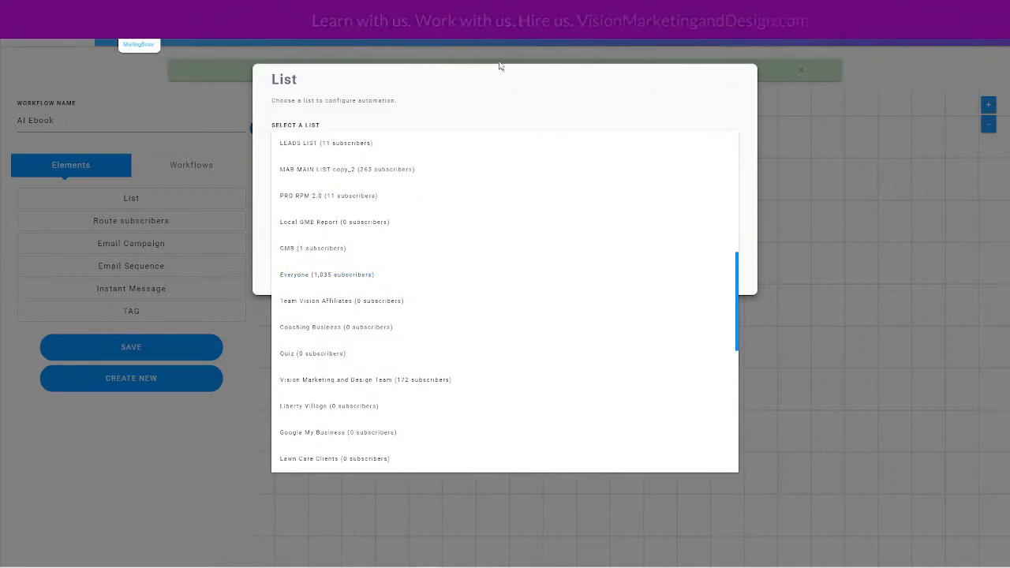
left_click(507, 86)
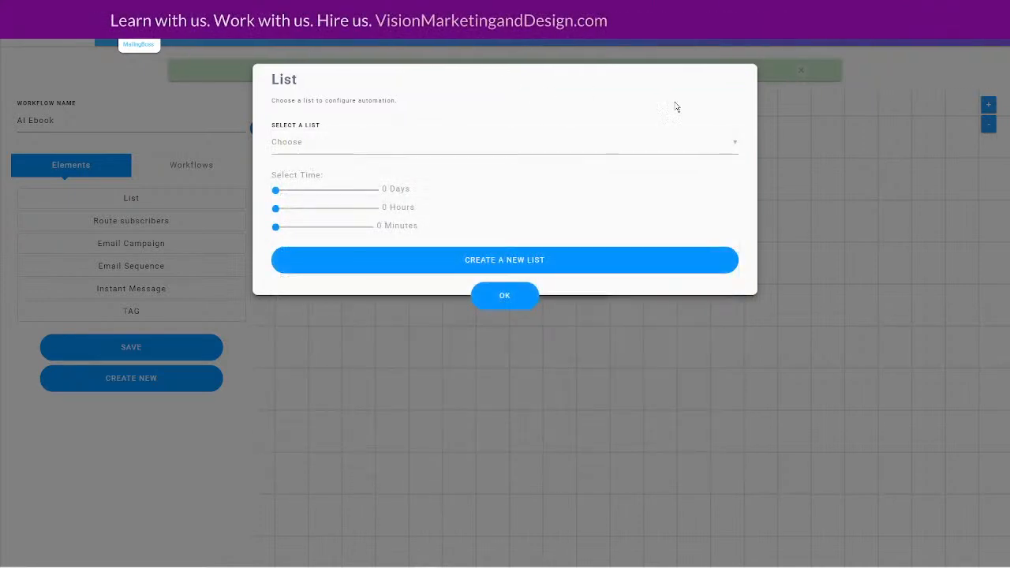
left_click(490, 303)
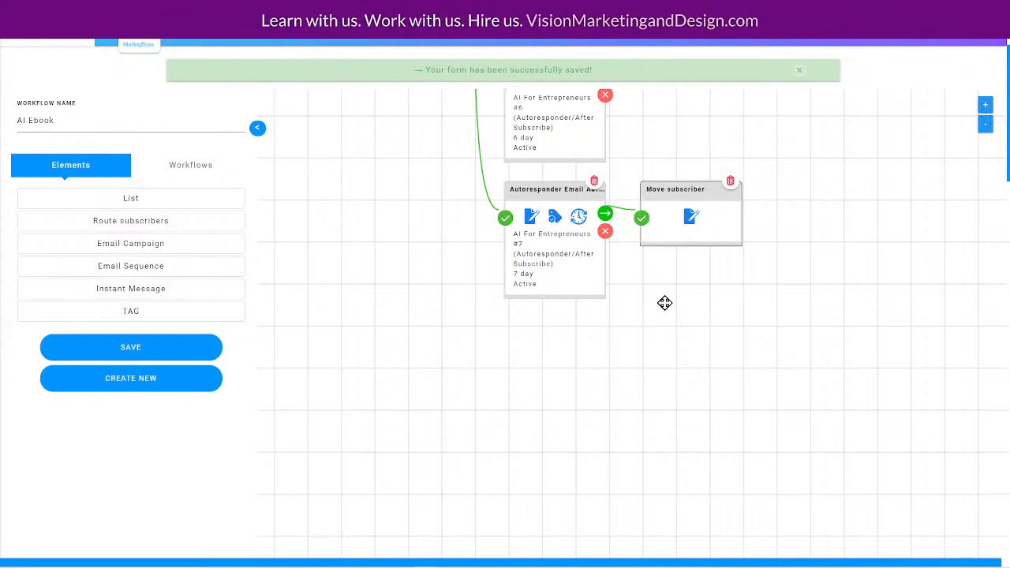
Delete the Move subscriber action attached to the #7 autoresponder and save the workflow
left_click(730, 184)
left_click(103, 354)
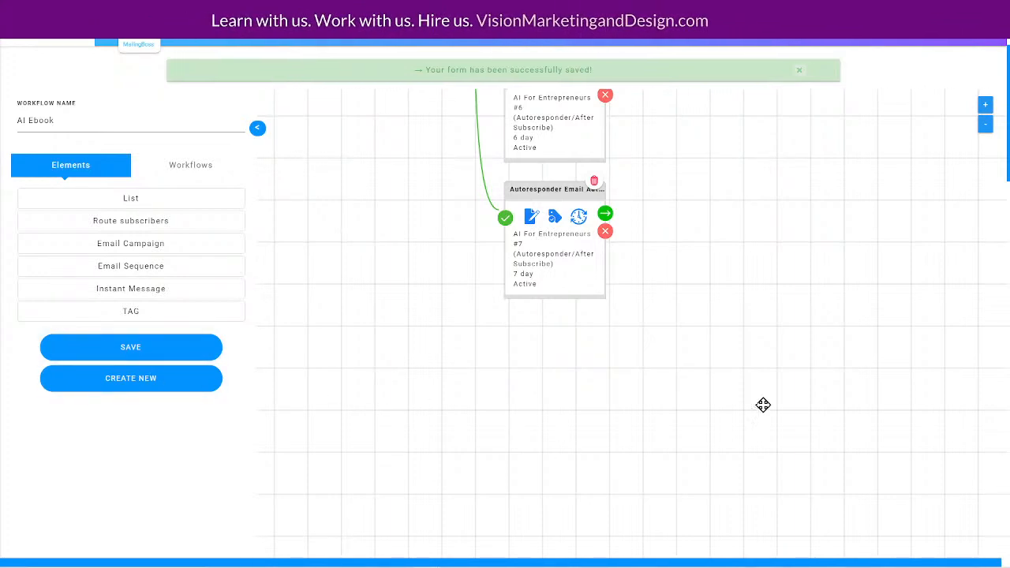
Examine the remaining autoresponder chain in the workflow after the removal of the Move subscriber action
scroll(763, 404, "up", 1)
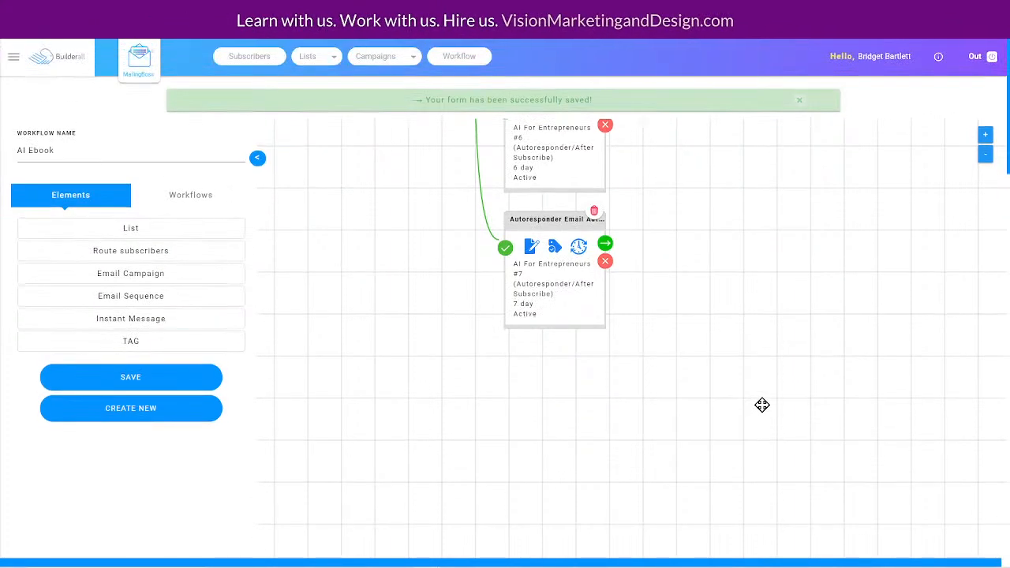
left_click(985, 156)
left_click(986, 156)
left_click(986, 156)
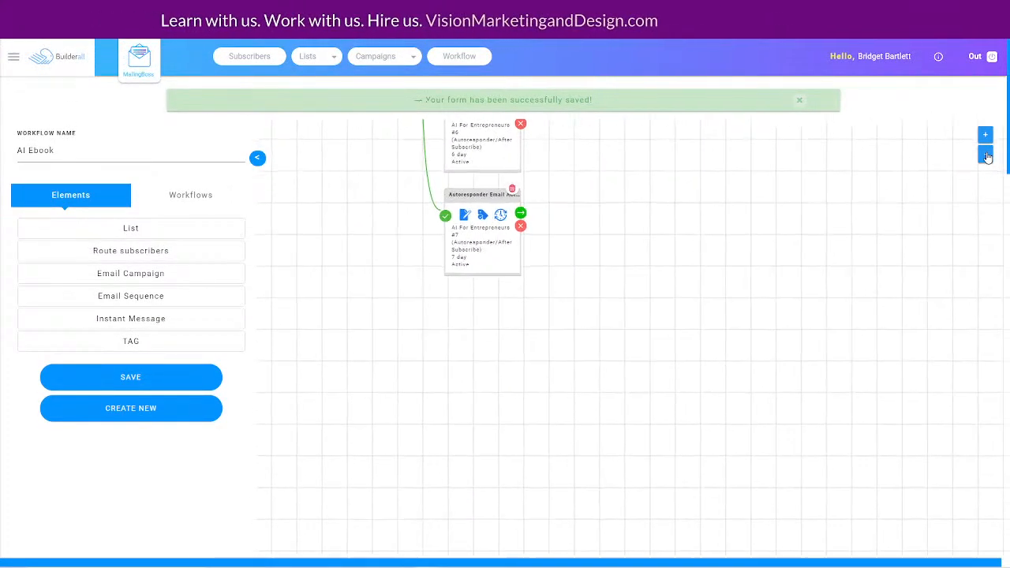
left_click(985, 156)
scroll(875, 169, "down", 5)
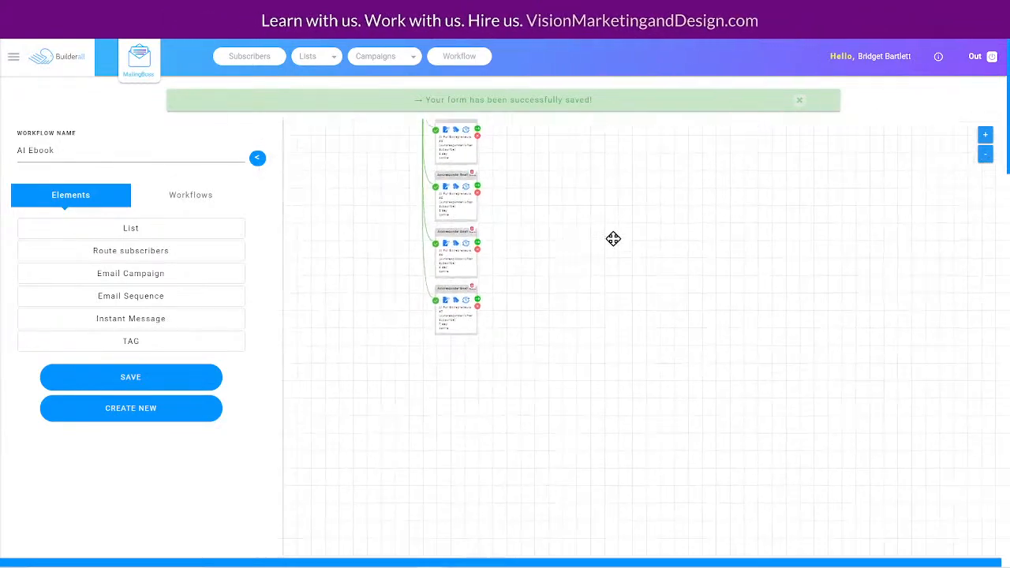
left_click_drag(640, 156, 566, 433)
left_click_drag(615, 307, 621, 222)
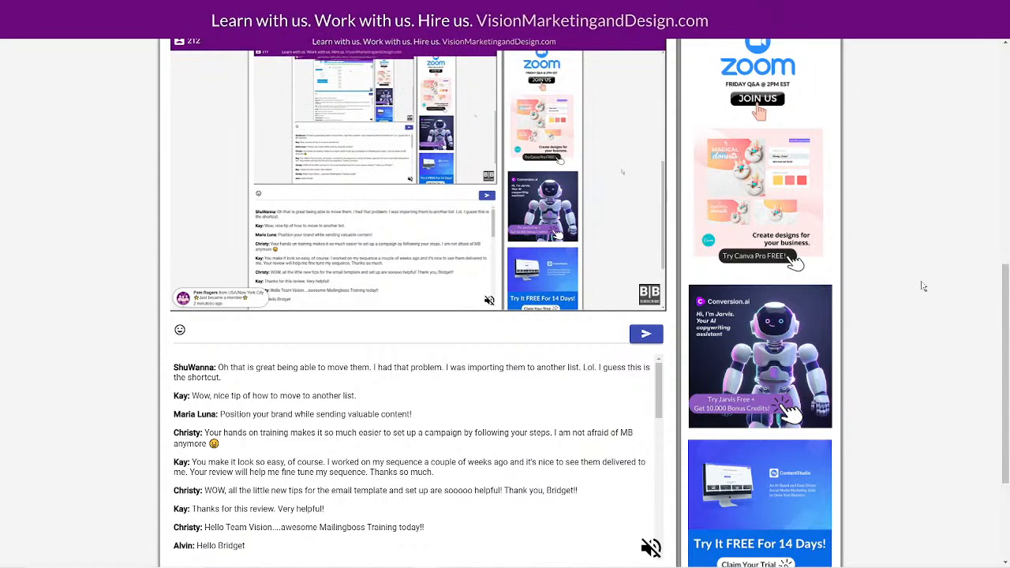
scroll(916, 290, "up", 1)
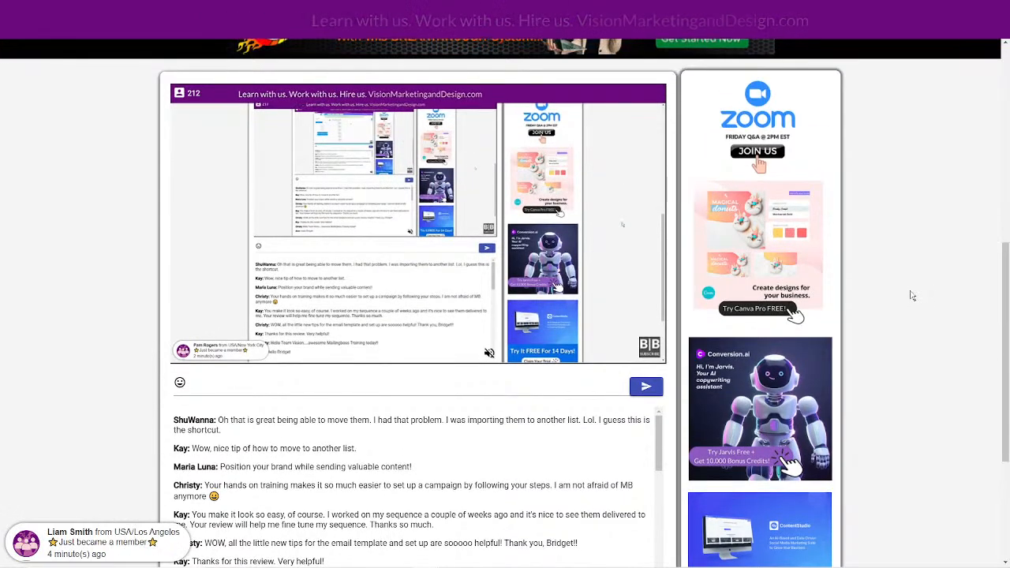
scroll(912, 294, "up", 2)
scroll(913, 293, "down", 3)
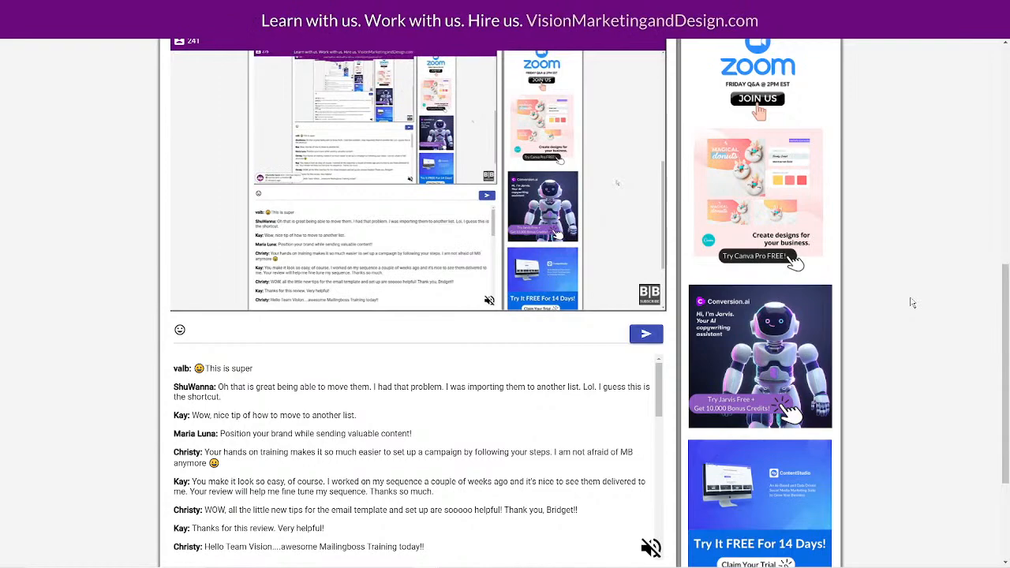
scroll(912, 302, "up", 5)
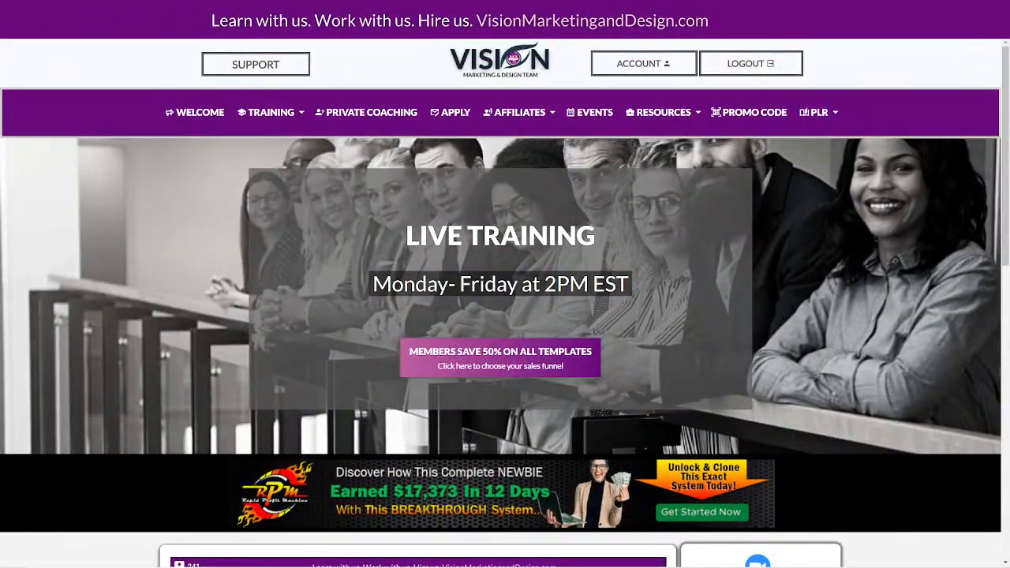
Open a new incognito window and load batemplates.visionmarketinganddesign.com
key("ctrl+shift+n")
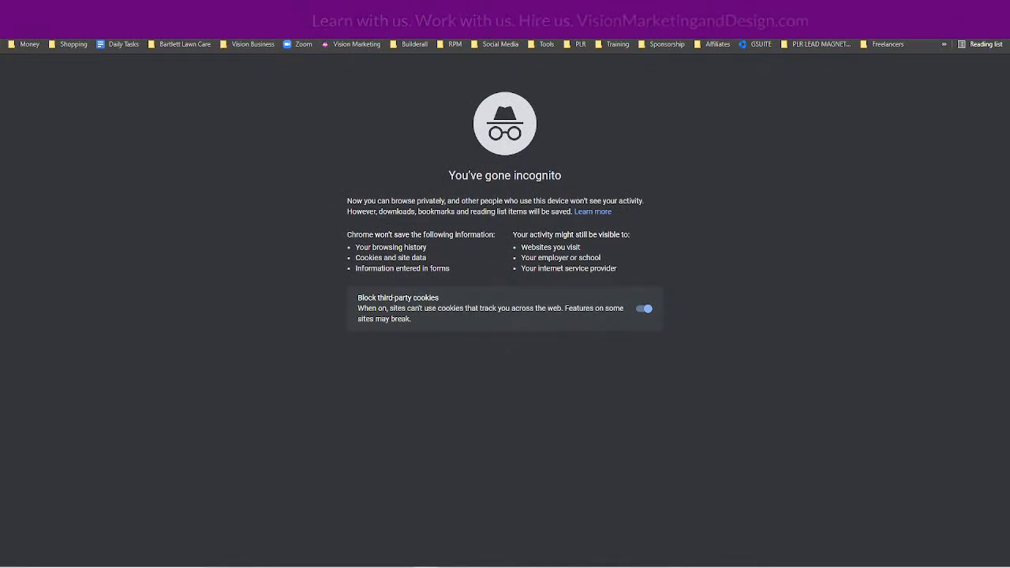
type("ba")
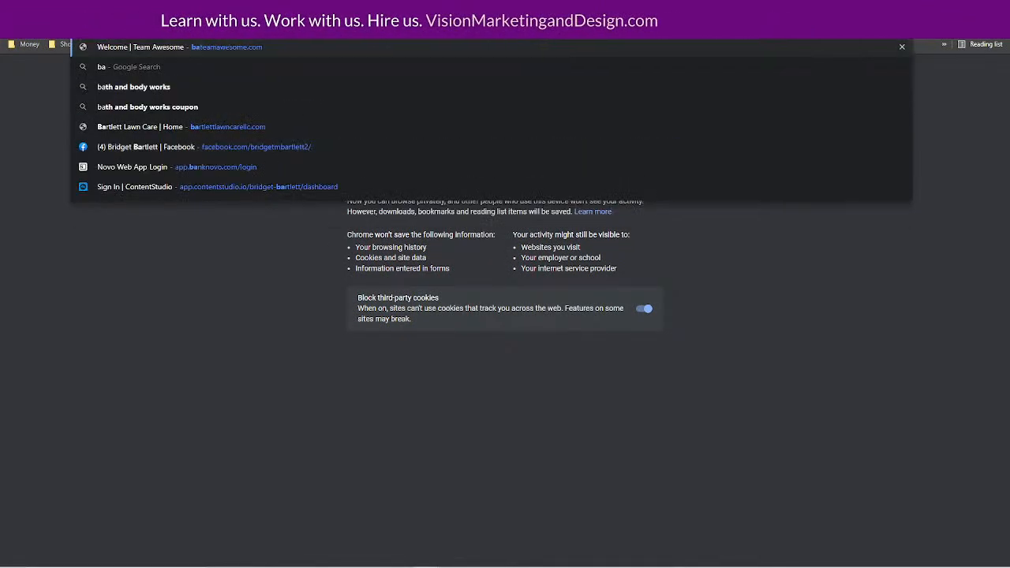
type("templates")
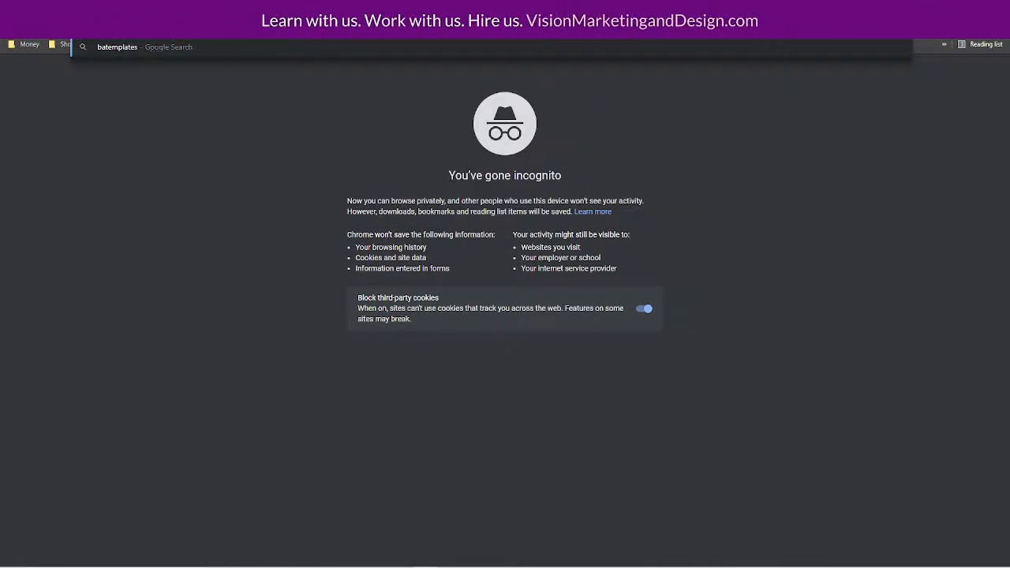
type(".visionmarketinga")
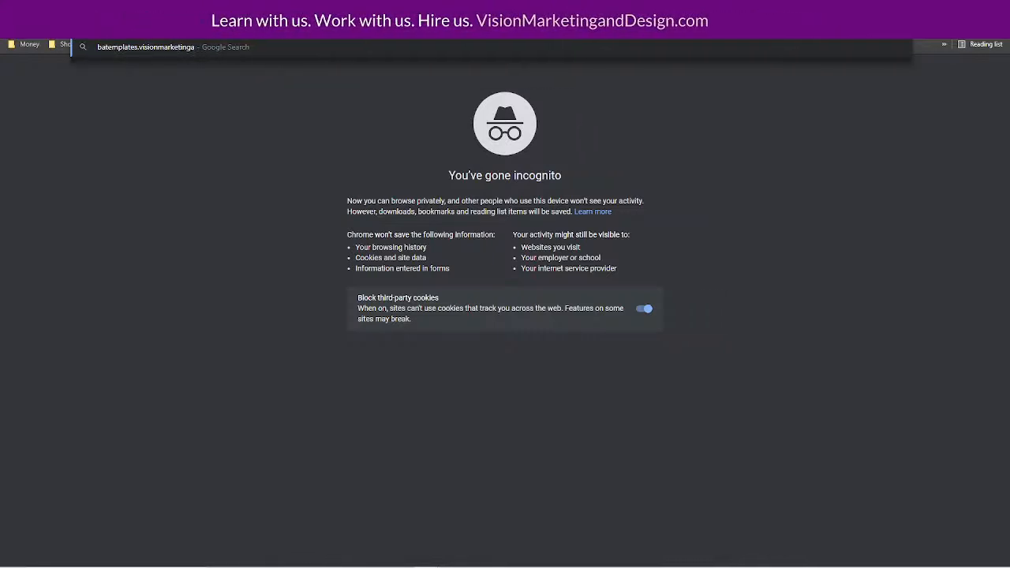
type("nddesig")
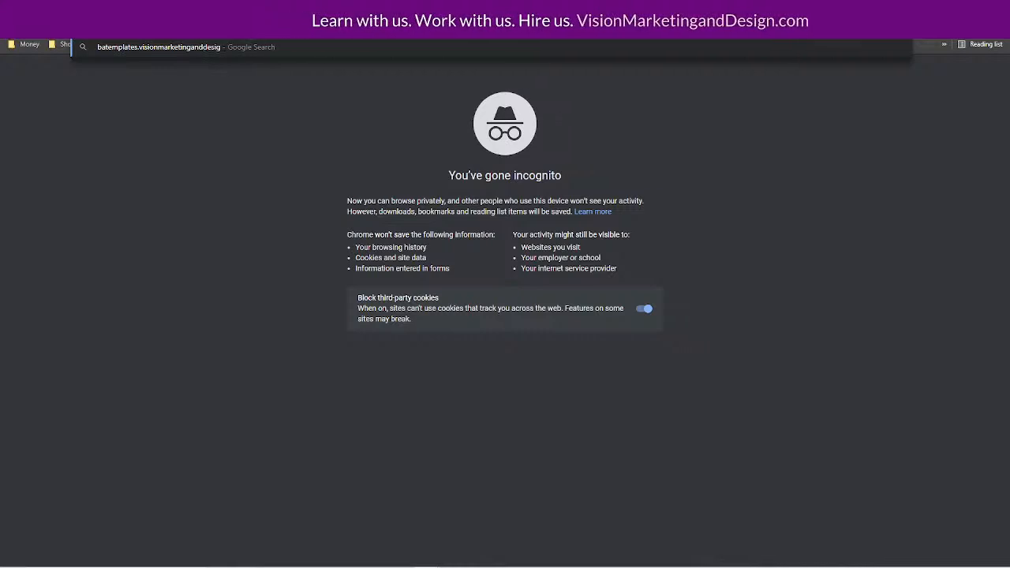
type("n.com")
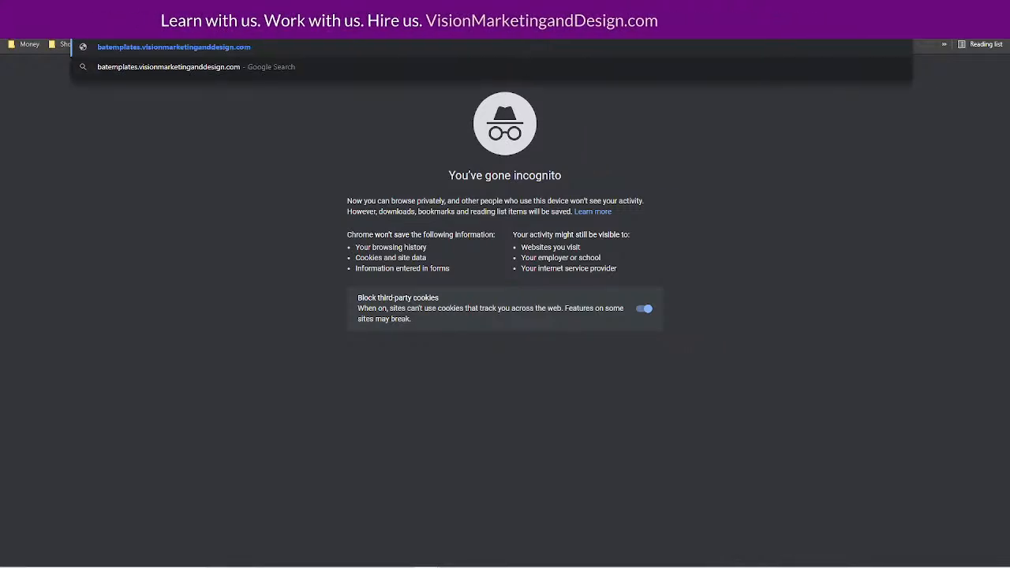
key("Return")
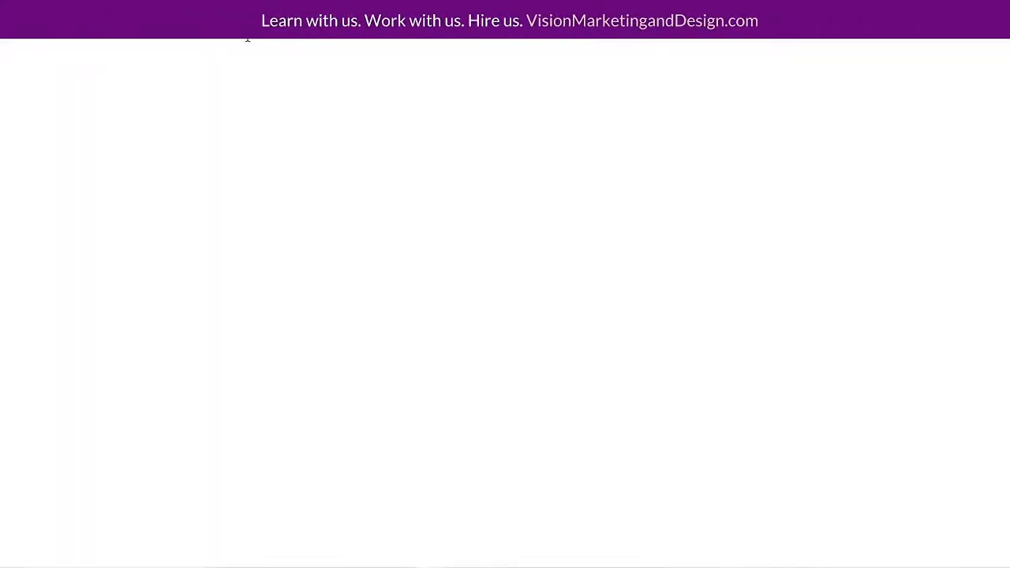
Look through the templates page, from the offer to join the team down to the demo and purchase cards for the funnel templates
scroll(847, 191, "down", 2)
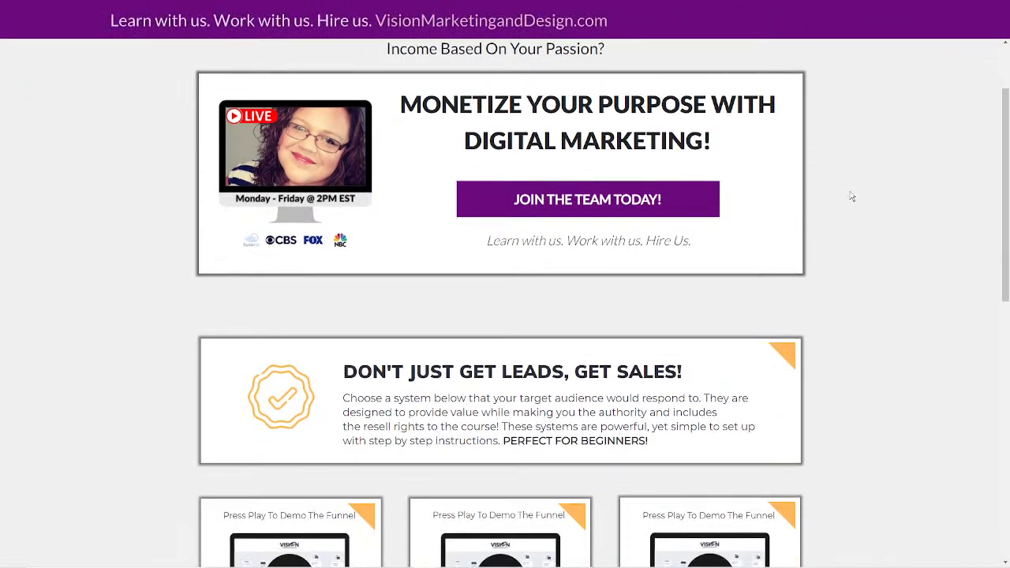
scroll(852, 199, "up", 2)
scroll(878, 305, "down", 6)
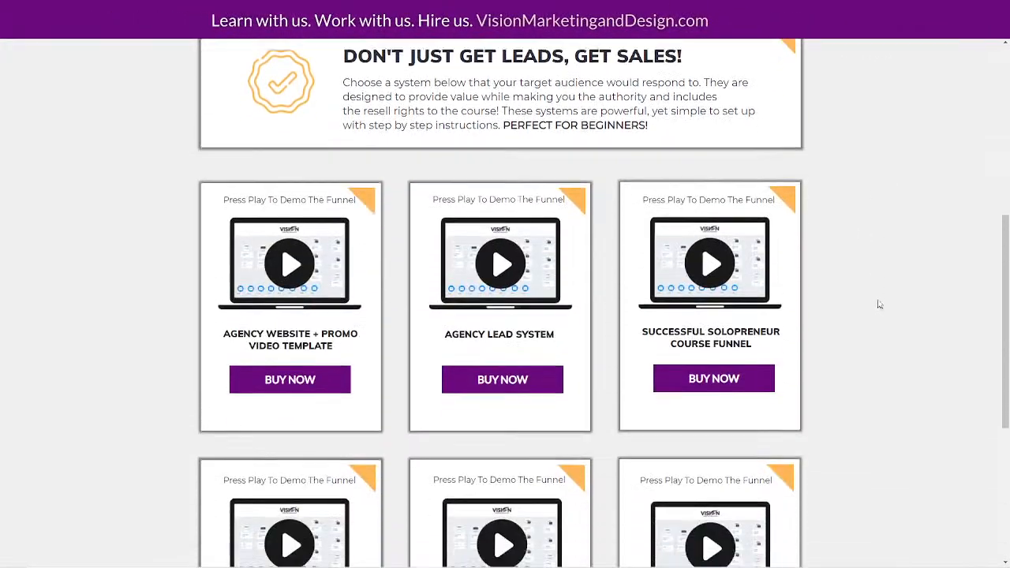
scroll(884, 308, "up", 6)
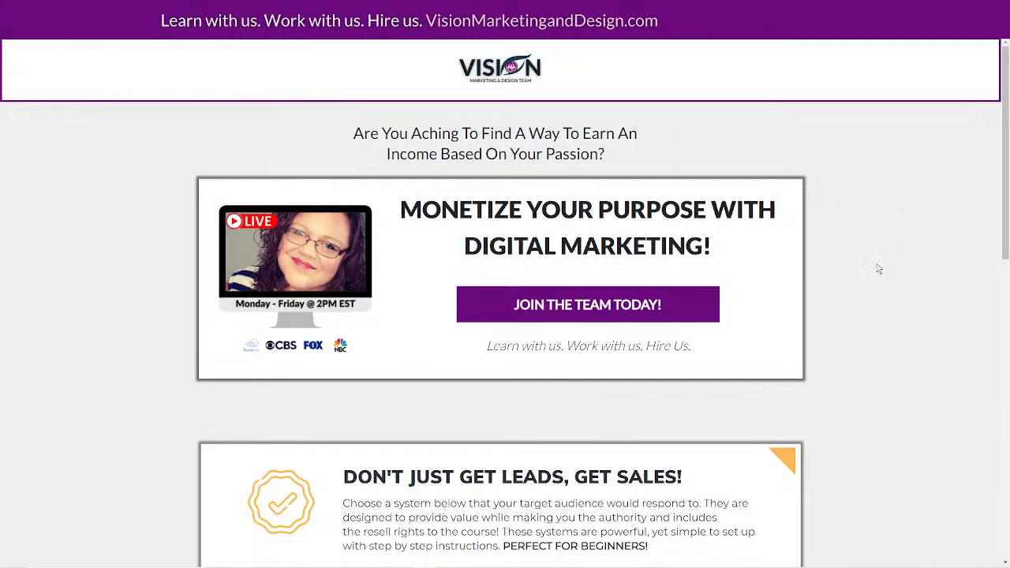
scroll(878, 268, "down", 1)
scroll(876, 265, "up", 1)
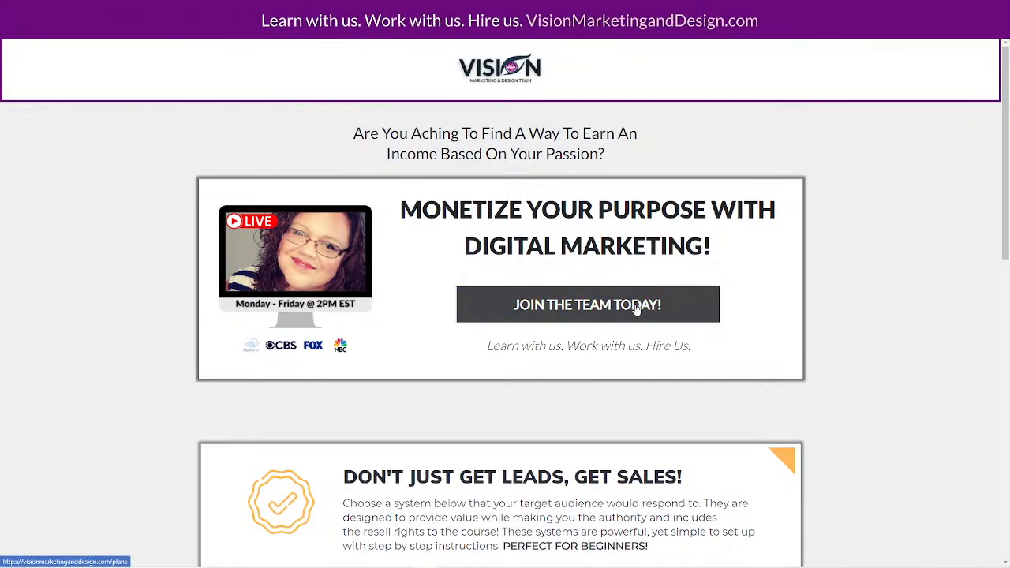
scroll(885, 349, "down", 5)
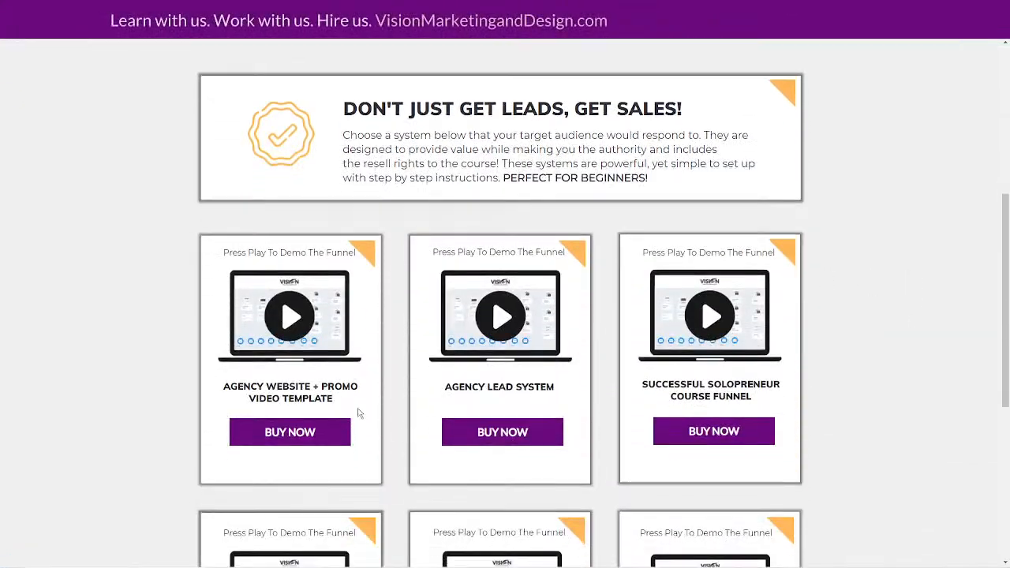